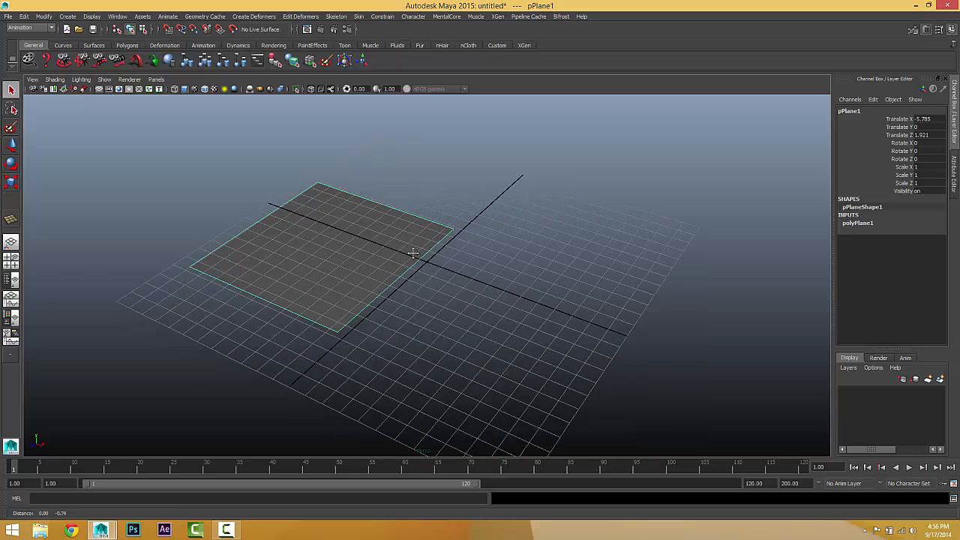
Hide the viewport grid and set the plane's width and height subdivisions to 5 each
{"action": "left_click", "coordinate": [98, 89]}
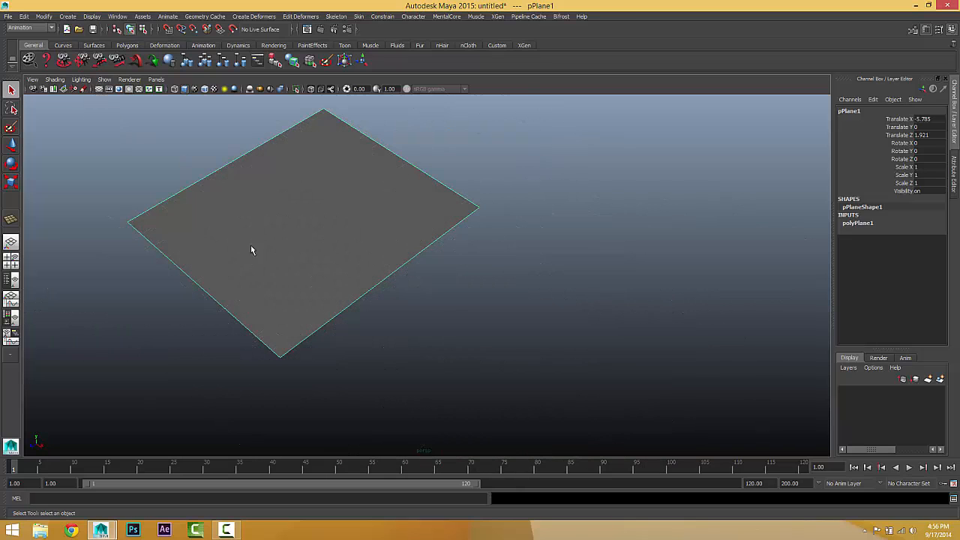
{"action": "middle_click_drag", "start_coordinate": [279, 263], "coordinate": [336, 302], "text": "alt"}
{"action": "scroll", "coordinate": [336, 301], "scroll_direction": "up", "scroll_amount": 2}
{"action": "left_click", "coordinate": [859, 223]}
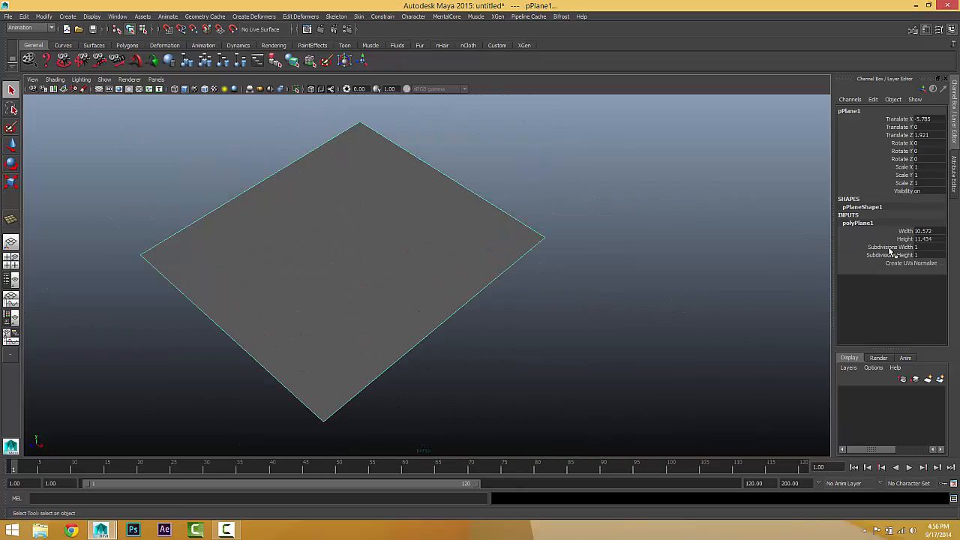
{"action": "left_click_drag", "start_coordinate": [891, 248], "coordinate": [890, 257]}
{"action": "middle_click_drag", "start_coordinate": [636, 264], "coordinate": [659, 274]}
{"action": "left_click", "coordinate": [637, 291]}
{"action": "middle_click_drag", "start_coordinate": [531, 306], "coordinate": [584, 308], "text": "alt"}
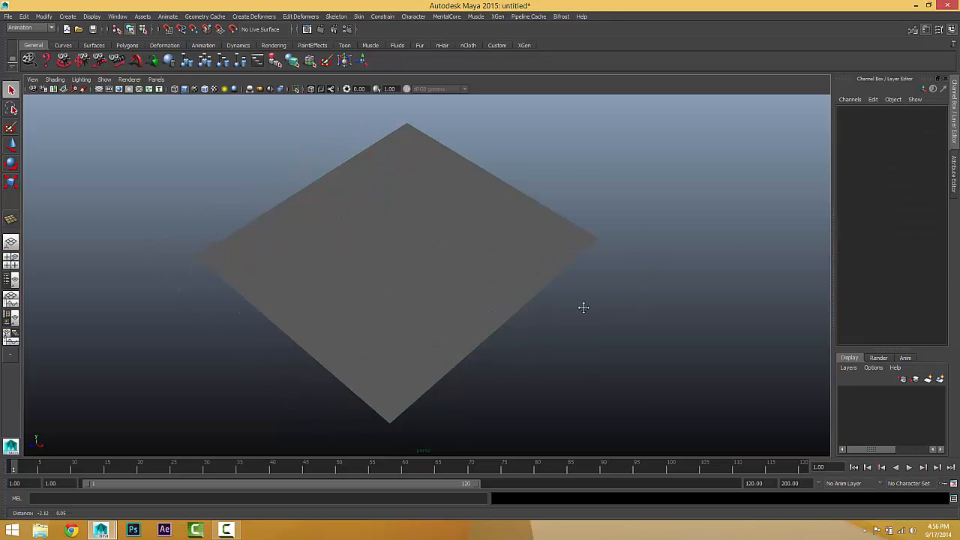
{"action": "scroll", "coordinate": [584, 307], "scroll_direction": "up", "scroll_amount": 2}
Create an XGen description on the plane using randomly scattered splines controlled by placing and shaping guides
{"action": "left_click", "coordinate": [413, 211]}
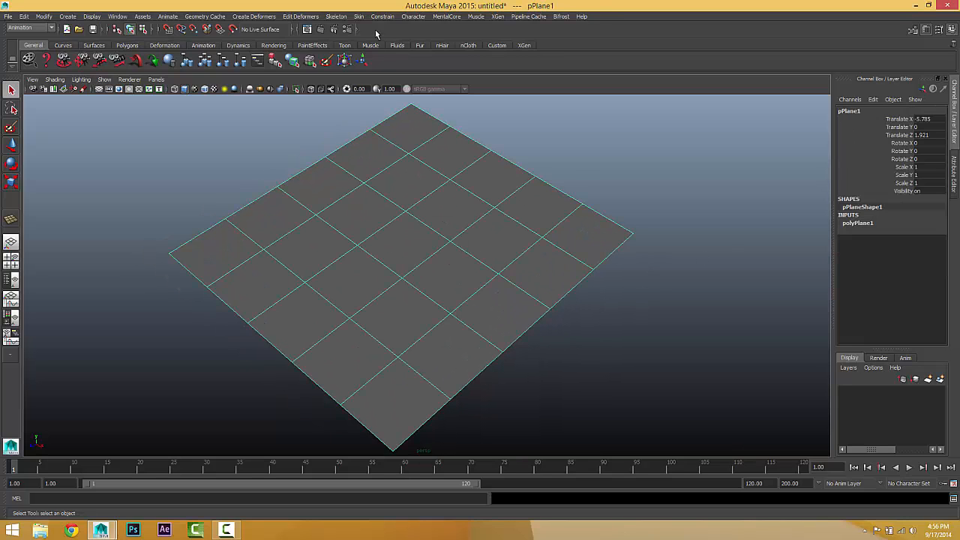
{"action": "left_click", "coordinate": [495, 17]}
{"action": "left_click", "coordinate": [514, 41]}
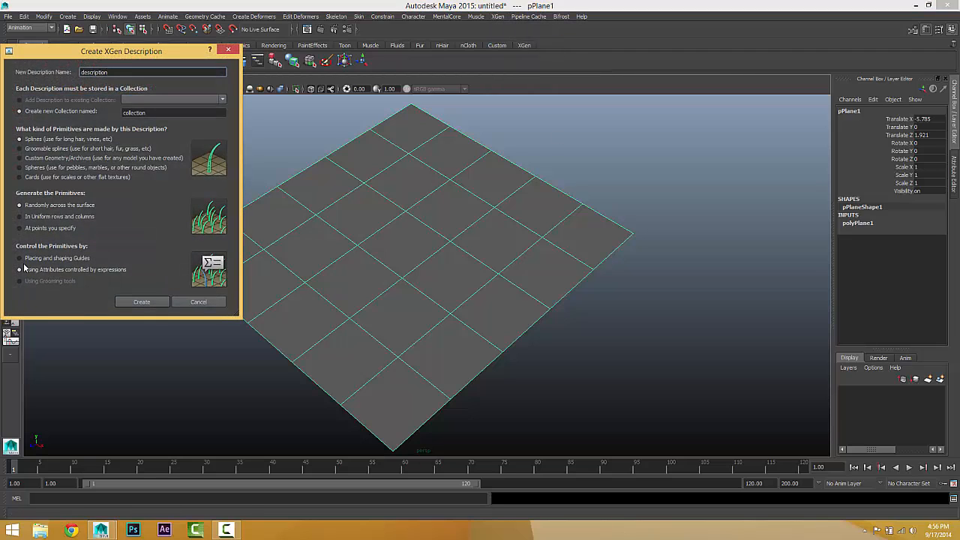
{"action": "left_click", "coordinate": [23, 258]}
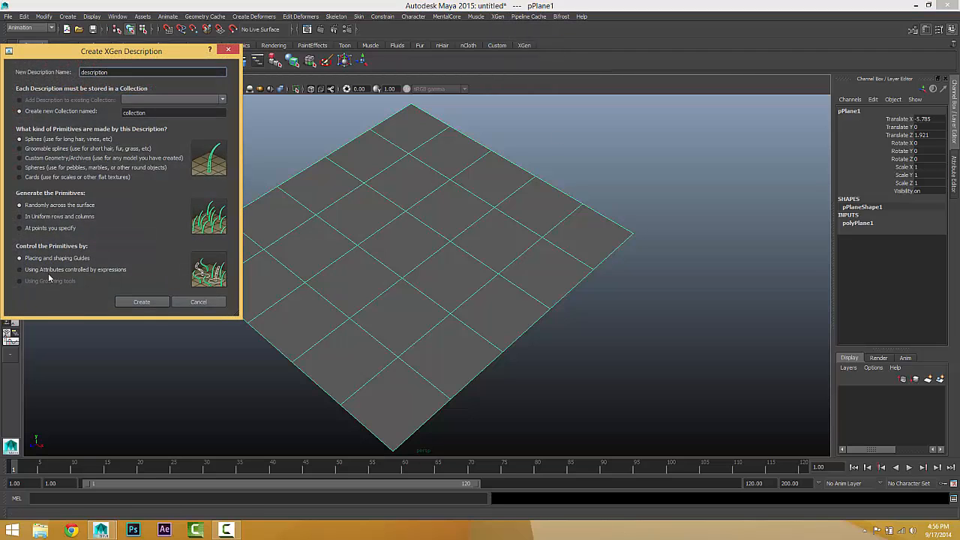
{"action": "left_click", "coordinate": [141, 302]}
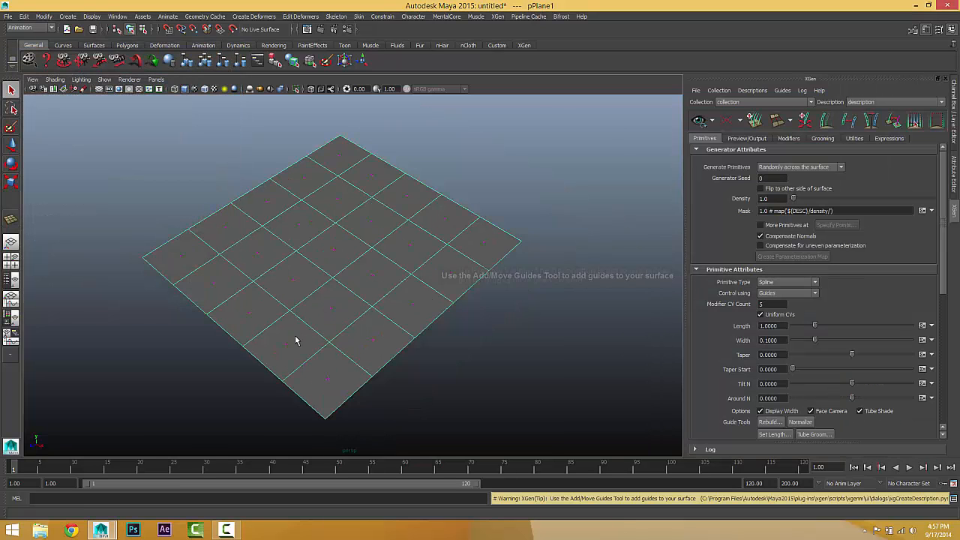
Place seven XGen guides spread across the plane's surface
{"action": "scroll", "coordinate": [270, 322], "scroll_direction": "up", "scroll_amount": 3}
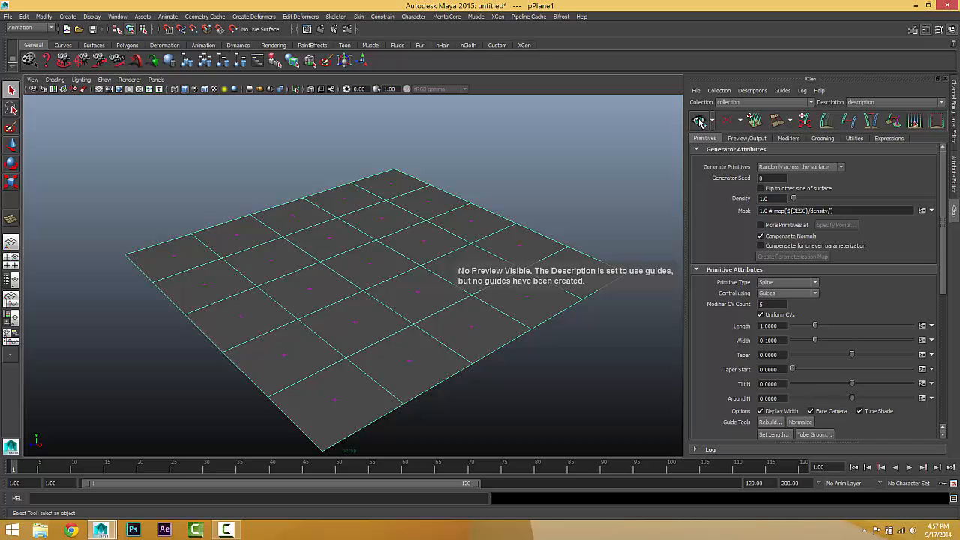
{"action": "left_click_drag", "start_coordinate": [416, 288], "coordinate": [411, 293], "text": "alt"}
{"action": "left_click", "coordinate": [806, 122]}
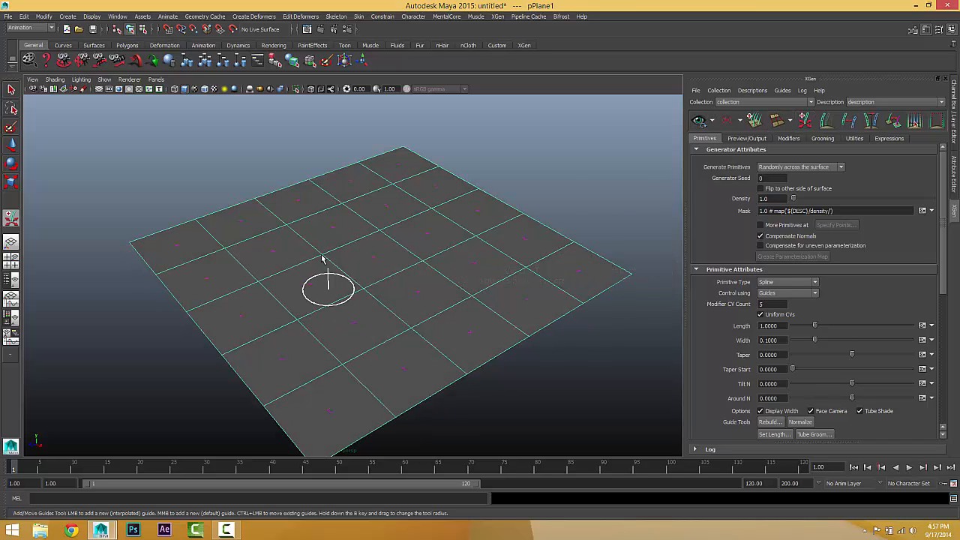
{"action": "left_click", "coordinate": [382, 194]}
{"action": "left_click", "coordinate": [222, 284]}
{"action": "left_click", "coordinate": [413, 304]}
{"action": "left_click", "coordinate": [367, 253]}
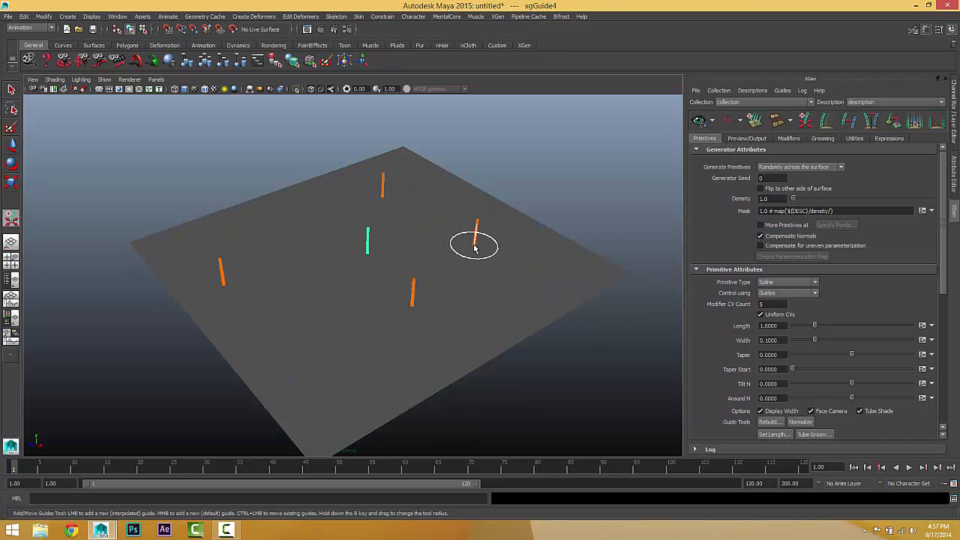
{"action": "left_click", "coordinate": [285, 375]}
{"action": "left_click", "coordinate": [321, 291]}
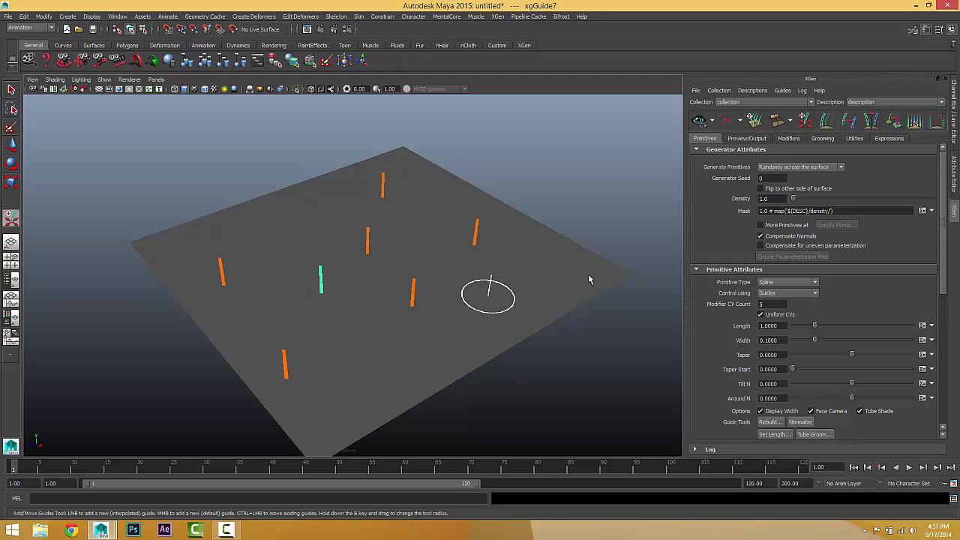
Generate the preview of the spline primitives on the plane and open the XGen preview and output settings
{"action": "left_click", "coordinate": [699, 122]}
{"action": "left_click_drag", "start_coordinate": [382, 289], "coordinate": [382, 255], "text": "alt"}
{"action": "left_click", "coordinate": [743, 138]}
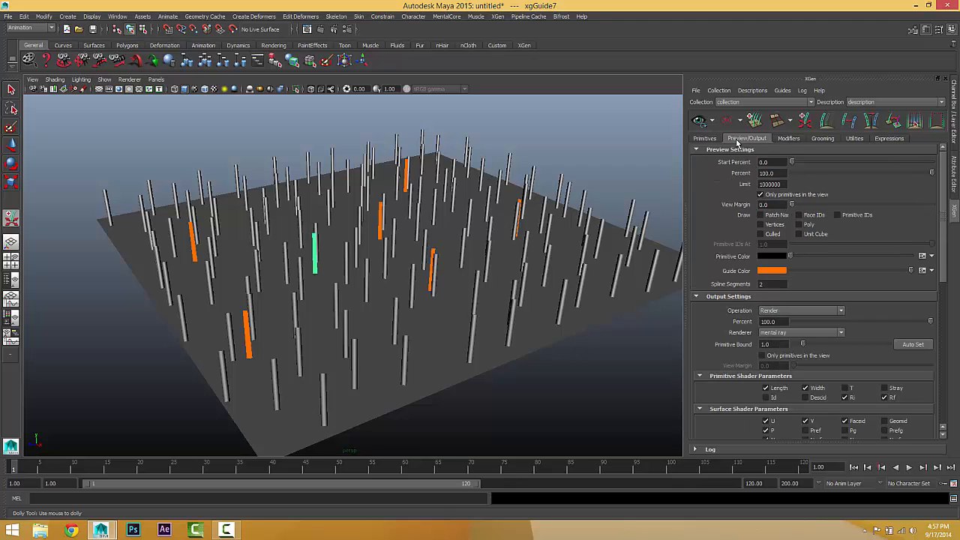
{"action": "right_click_drag", "start_coordinate": [356, 316], "coordinate": [386, 311], "text": "alt"}
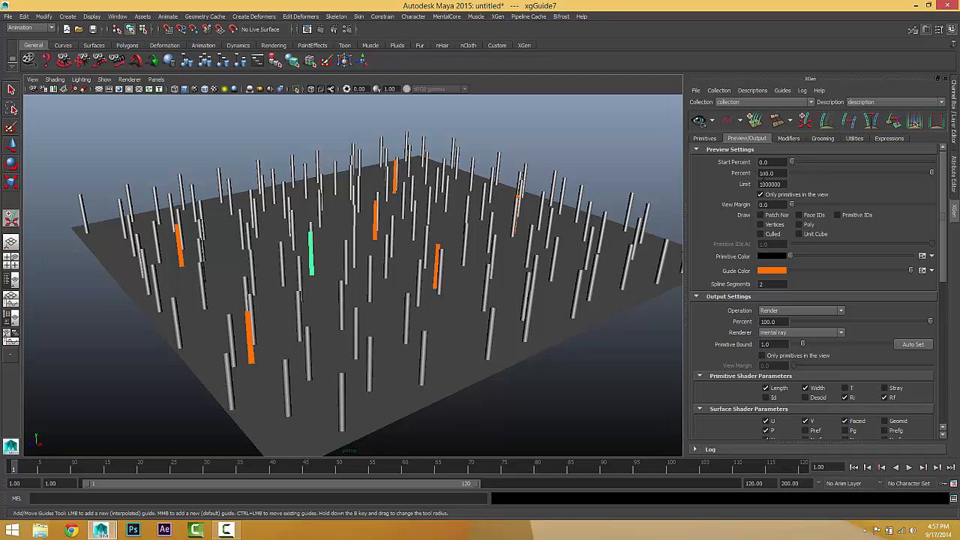
{"action": "mouse_move", "coordinate": [418, 257]}
{"action": "left_mouse_down", "text": "alt"}
{"action": "mouse_move", "coordinate": [376, 266]}
{"action": "mouse_move", "coordinate": [418, 268]}
{"action": "left_mouse_up", "text": "alt"}
{"action": "mouse_move", "coordinate": [375, 192]}
{"action": "left_mouse_down"}
{"action": "mouse_move", "coordinate": [409, 251]}
{"action": "mouse_move", "coordinate": [402, 225]}
{"action": "left_mouse_up"}
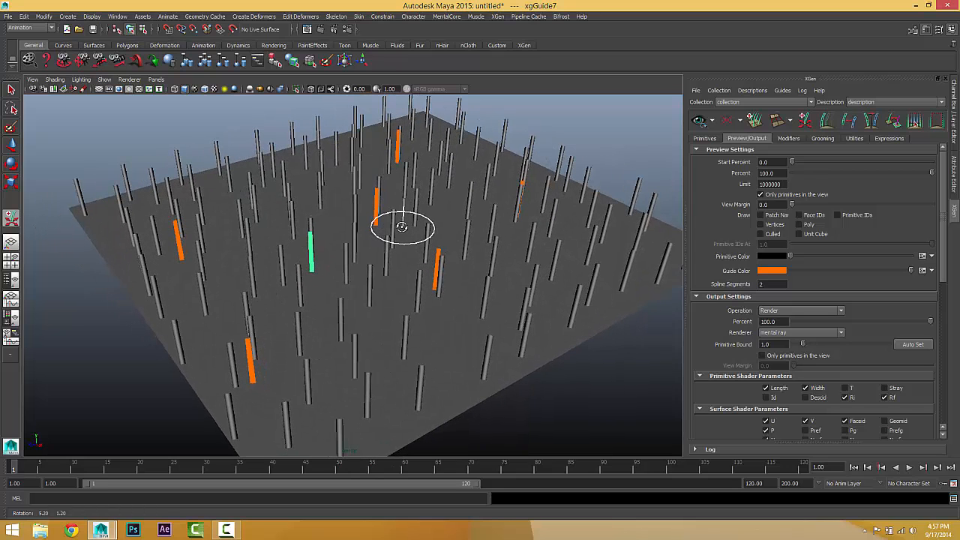
Render the perspective view with mental ray and keep the resulting image in the Render View
{"action": "left_click", "coordinate": [307, 28]}
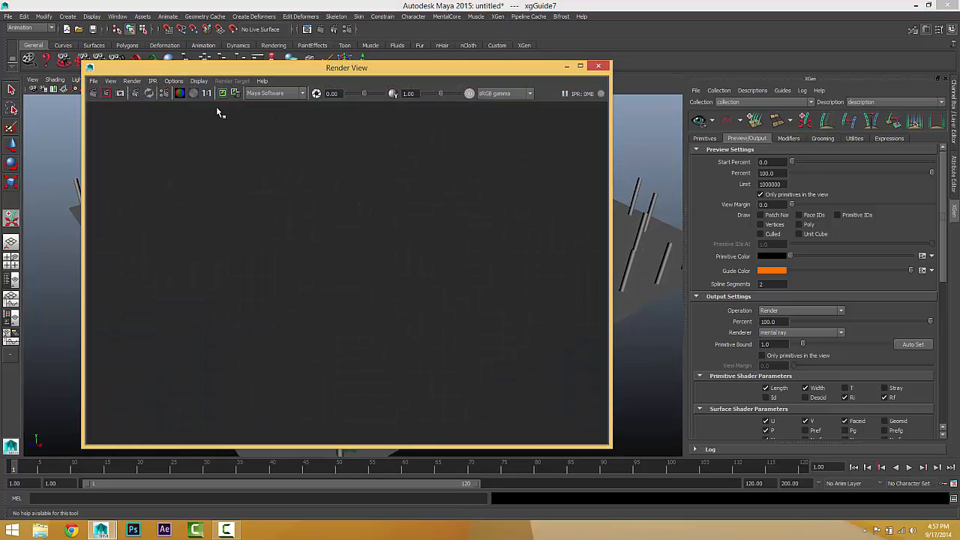
{"action": "left_click", "coordinate": [274, 93]}
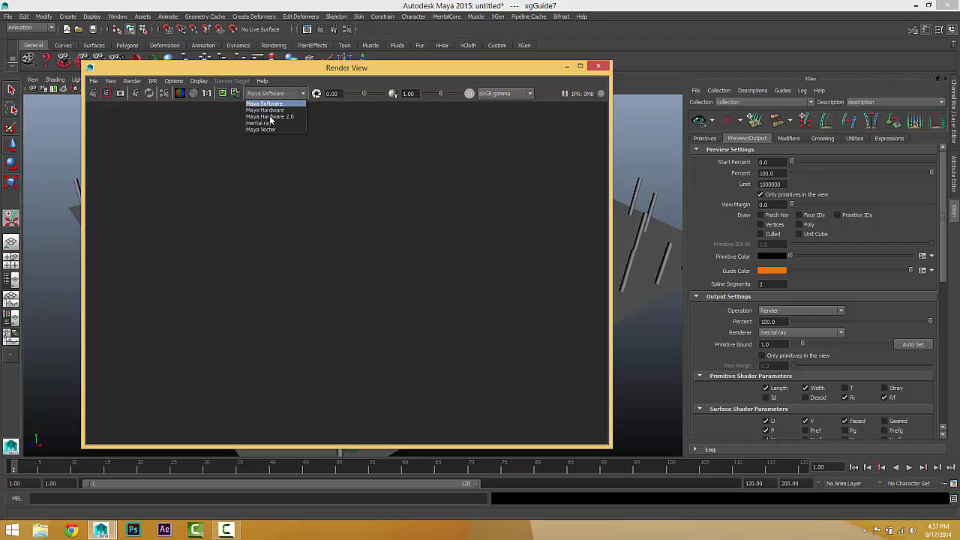
{"action": "left_click", "coordinate": [270, 124]}
{"action": "left_click", "coordinate": [93, 93]}
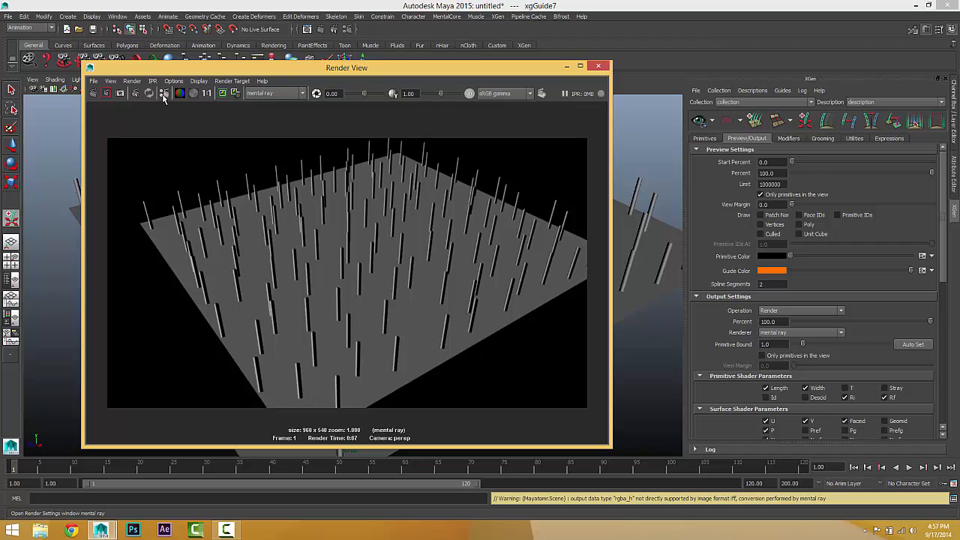
{"action": "left_click", "coordinate": [223, 93]}
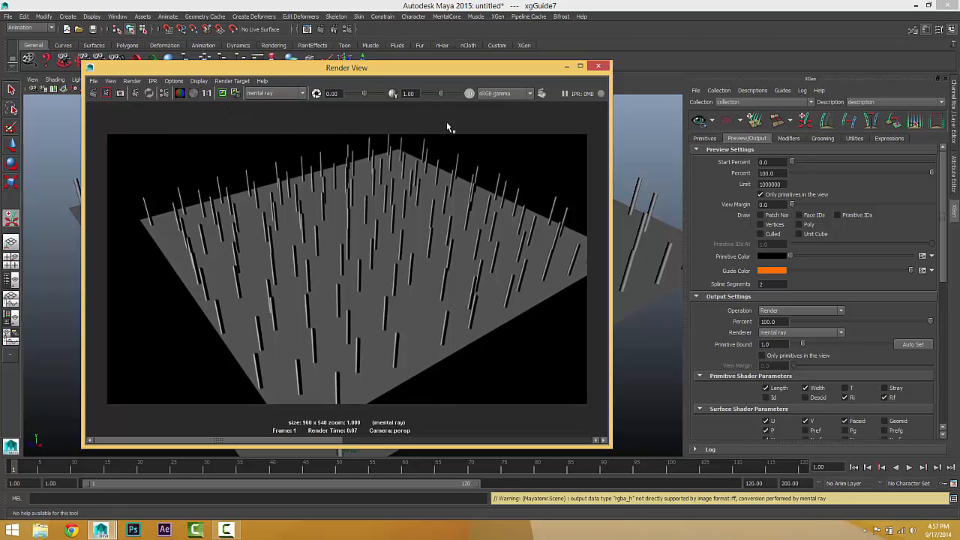
Minimize the Render View and set the XGen preview Percent to 20
{"action": "left_click", "coordinate": [567, 66]}
{"action": "double_click", "coordinate": [783, 173]}
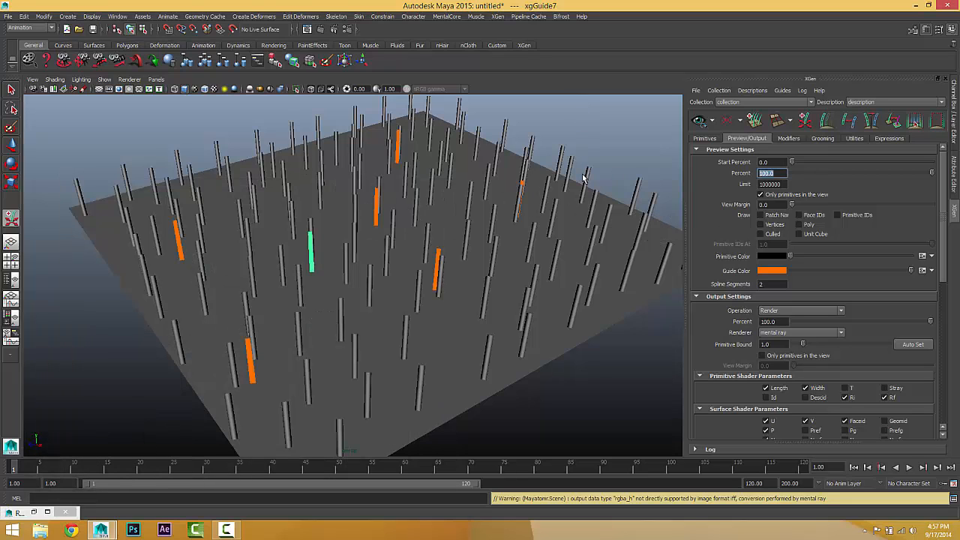
{"action": "type", "text": "20"}
{"action": "key", "text": "Return"}
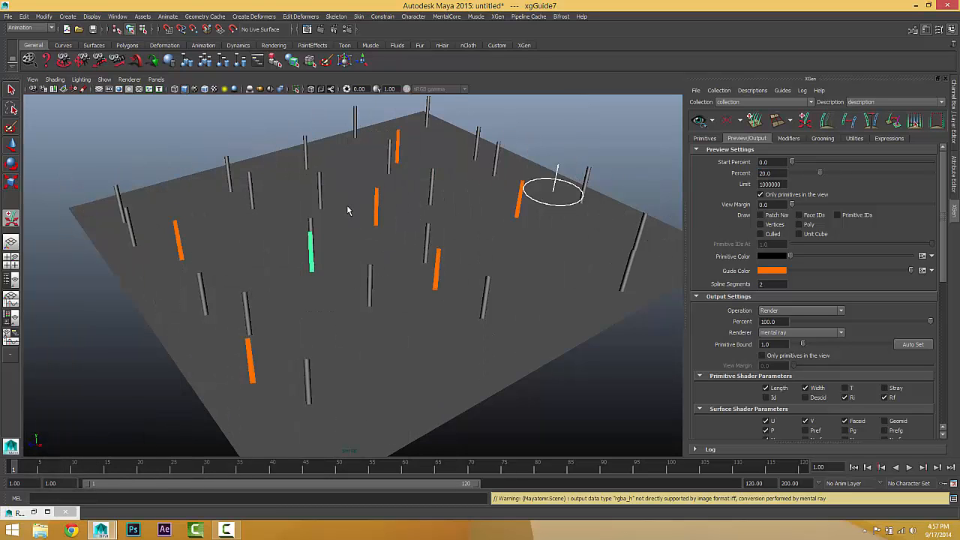
Render the view again to compare it with the reduced preview, and close the Render View
{"action": "left_click", "coordinate": [35, 512]}
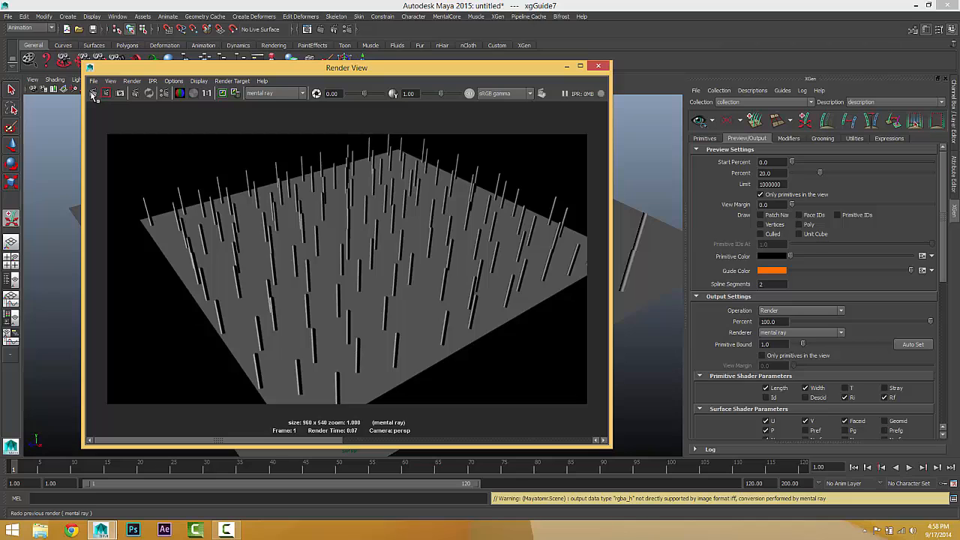
{"action": "left_click", "coordinate": [135, 93]}
{"action": "left_click", "coordinate": [584, 69]}
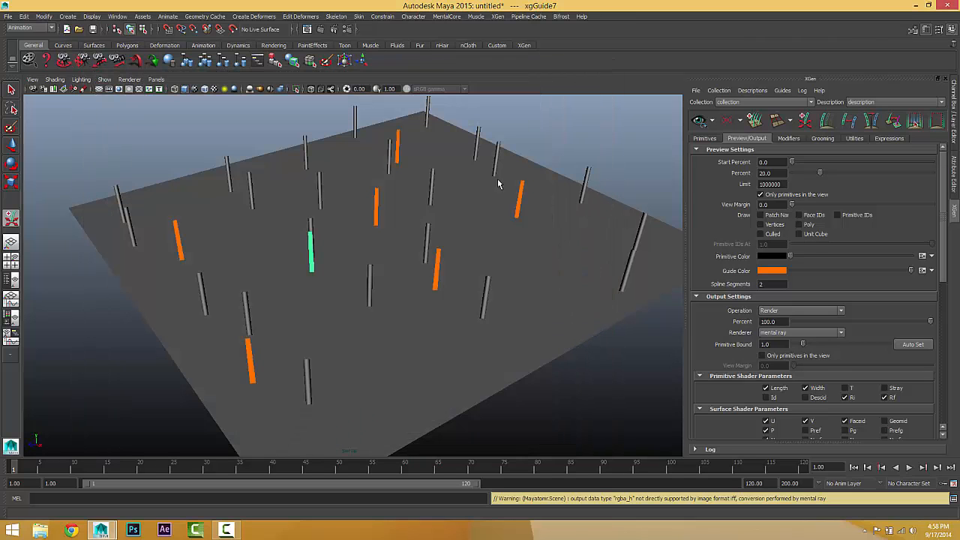
Set the XGen preview Percent back to 100
{"action": "left_click", "coordinate": [779, 173]}
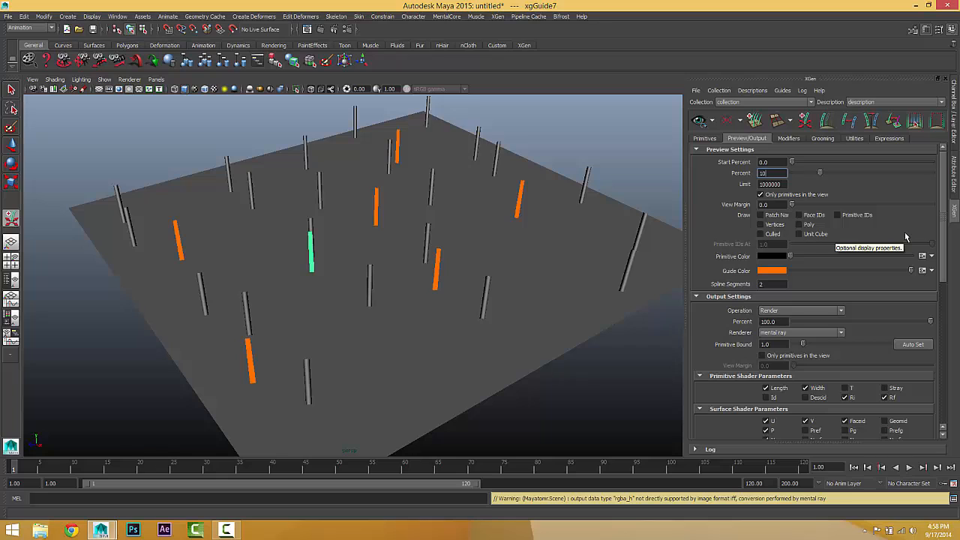
{"action": "key", "text": "Return"}
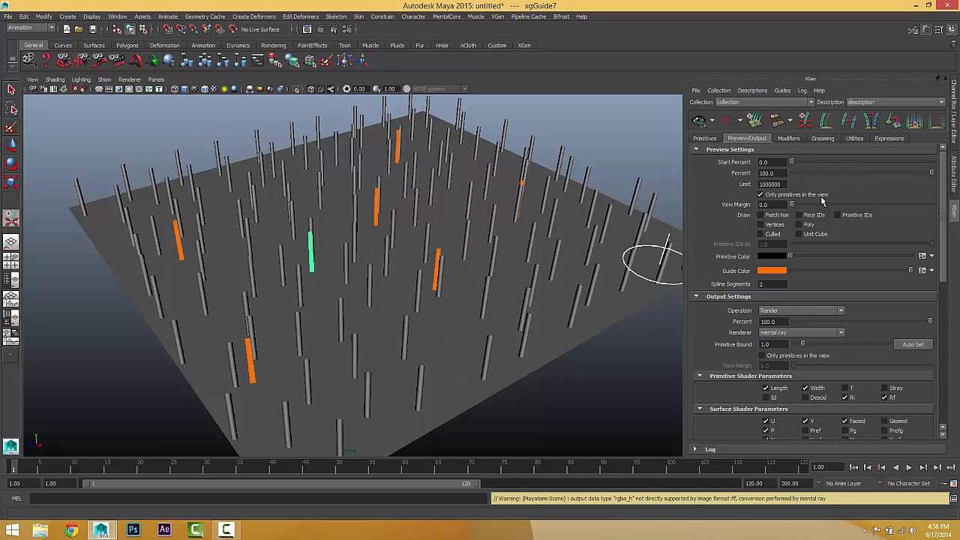
{"action": "left_click_drag", "start_coordinate": [777, 162], "coordinate": [603, 168]}
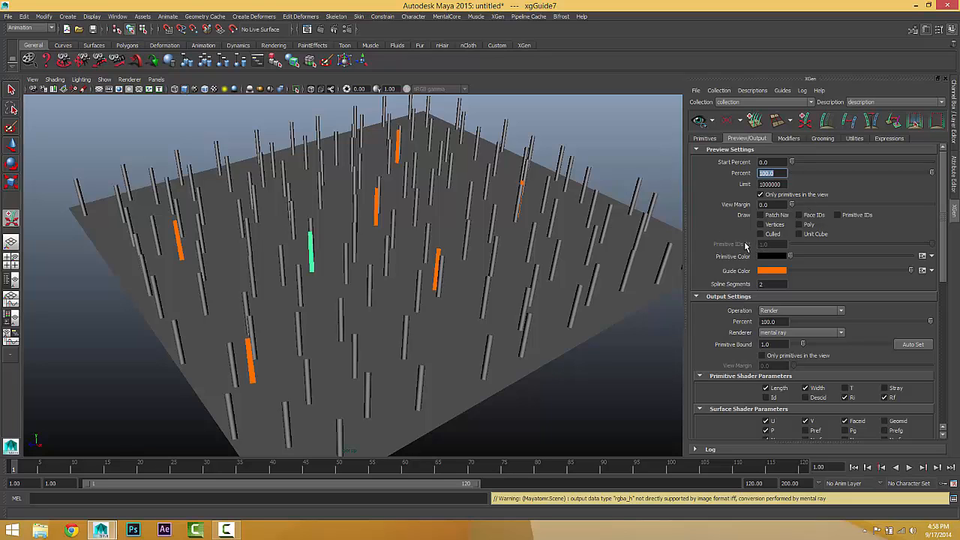
Limit the XGen preview to 10 primitives
{"action": "key", "text": "Tab"}
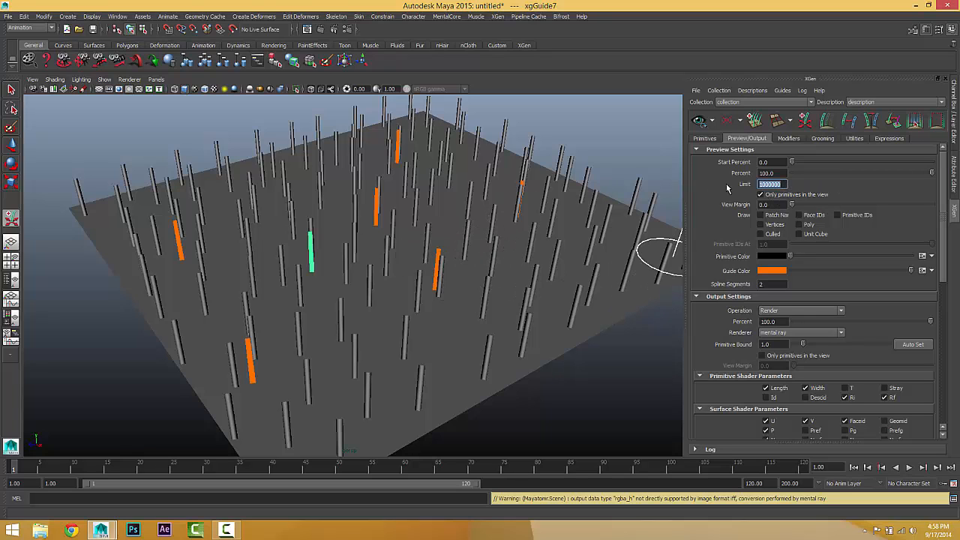
{"action": "type", "text": "10"}
{"action": "key", "text": "Return"}
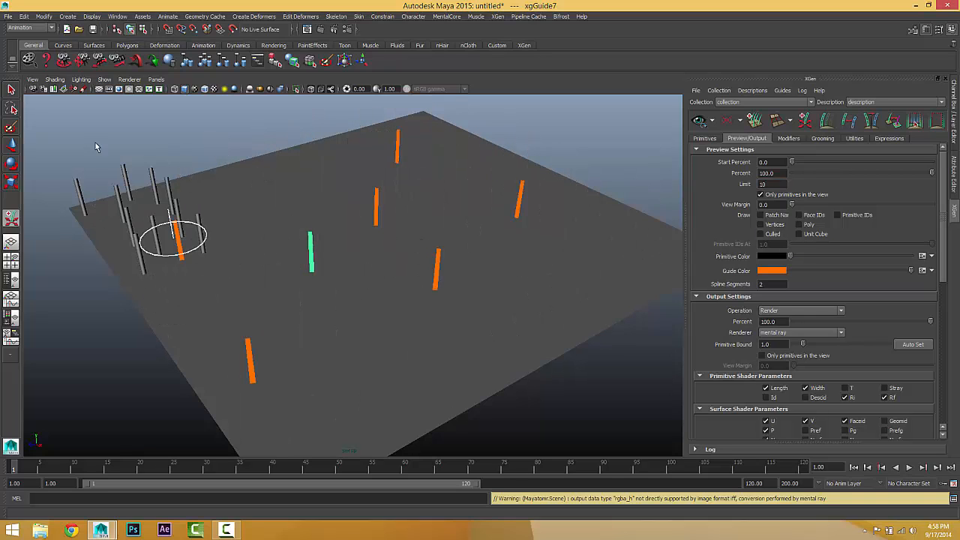
Check the generator's Density setting and restore the preview Limit to 1000000
{"action": "left_click", "coordinate": [704, 139]}
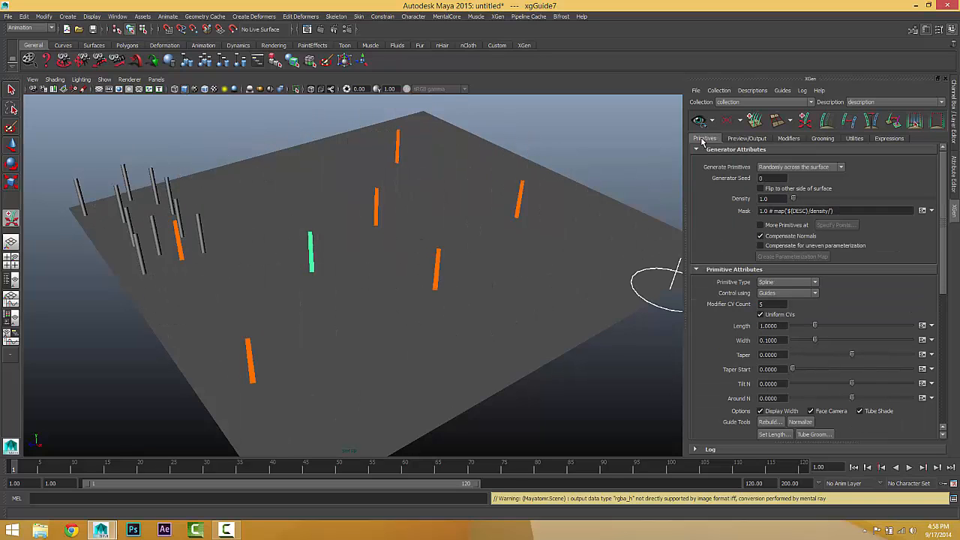
{"action": "double_click", "coordinate": [765, 198]}
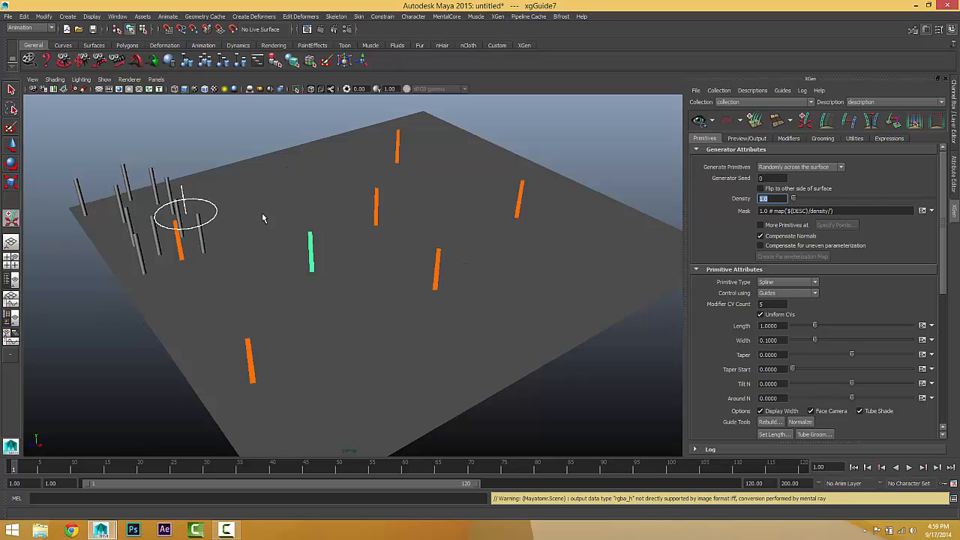
{"action": "left_click", "coordinate": [746, 139]}
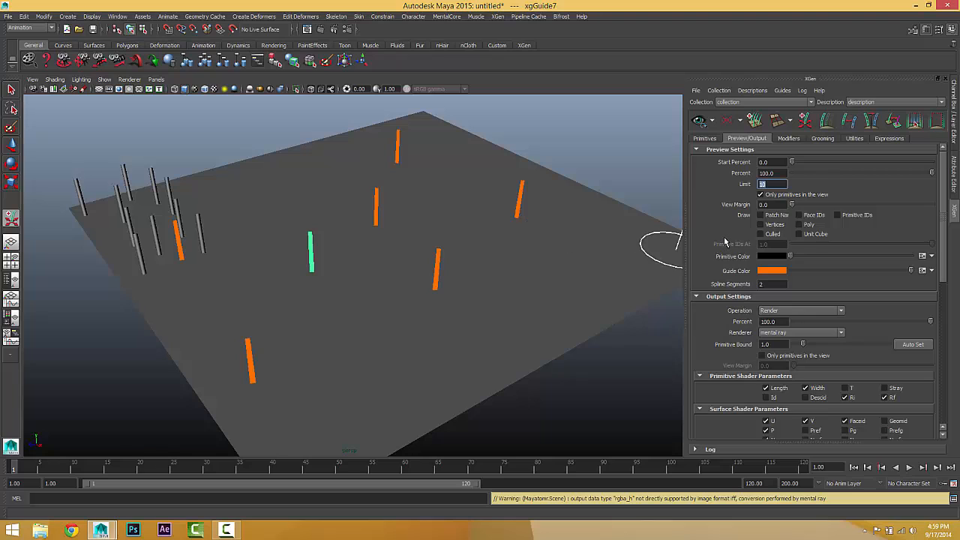
{"action": "type", "text": "1000000"}
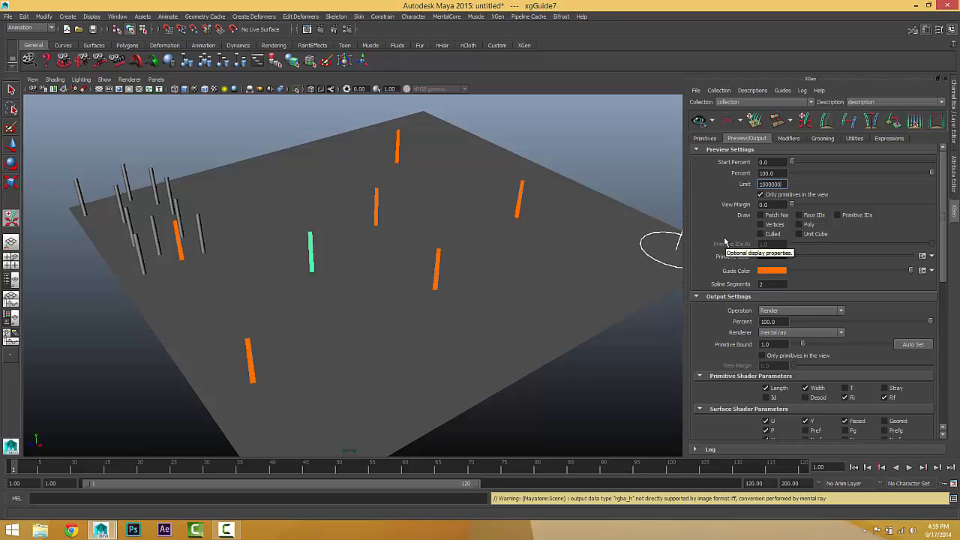
{"action": "key", "text": "Return"}
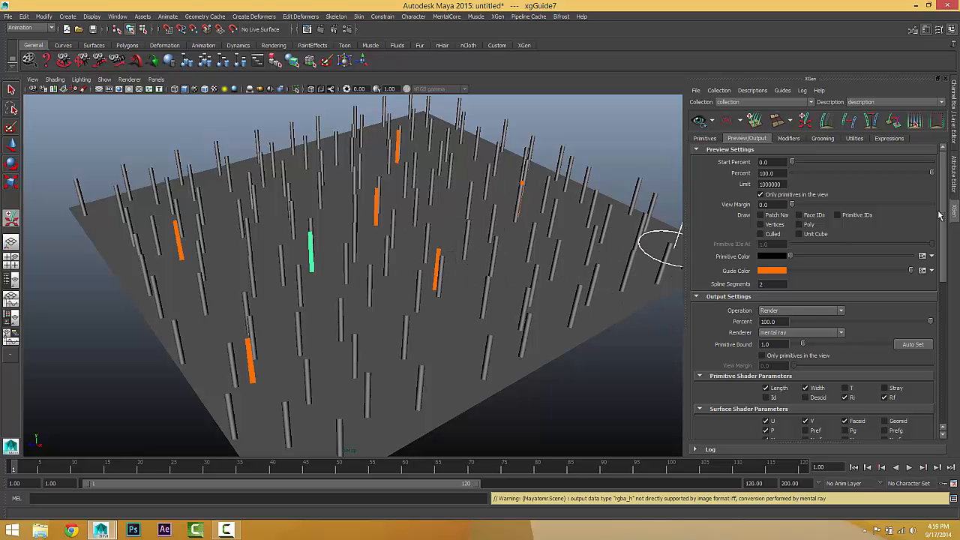
{"action": "left_click", "coordinate": [760, 184]}
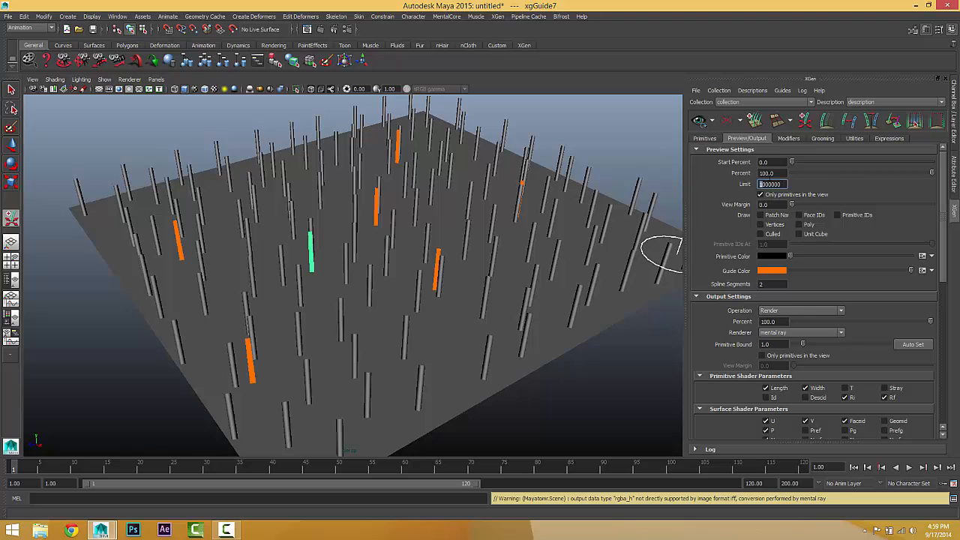
{"action": "left_click_drag", "start_coordinate": [778, 174], "coordinate": [606, 181]}
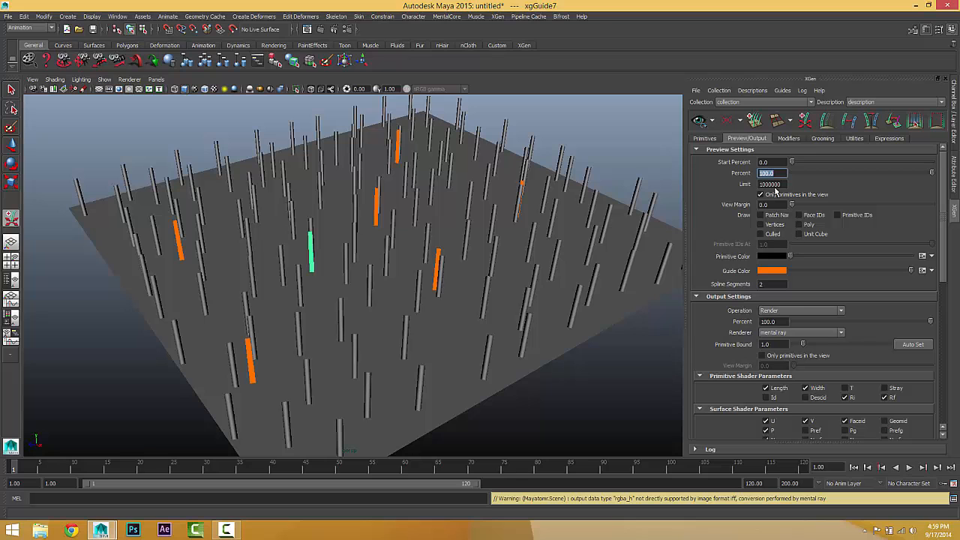
{"action": "left_click_drag", "start_coordinate": [427, 251], "coordinate": [427, 246], "text": "alt"}
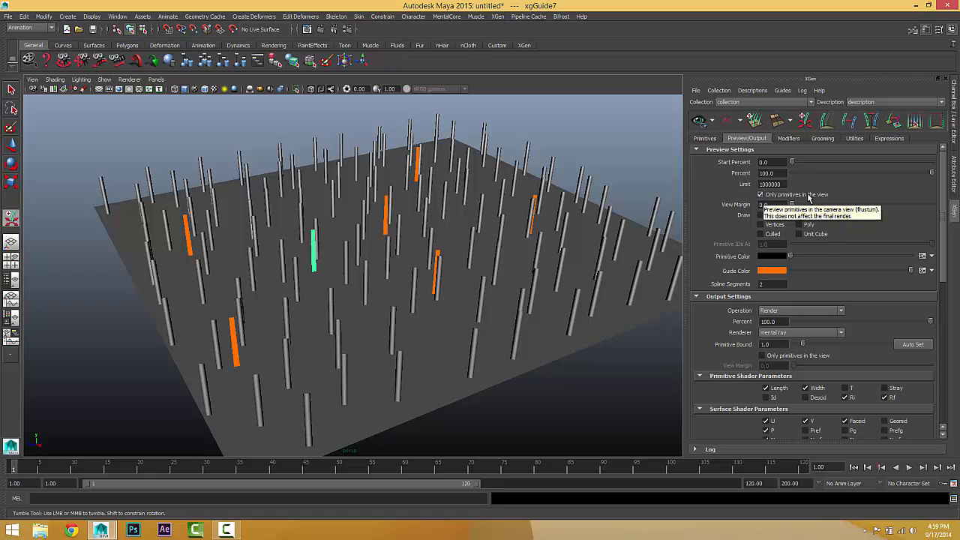
Examine how the XGen preview limited to primitives in the view behaves from close up, far away and different angles
{"action": "left_click", "coordinate": [760, 195]}
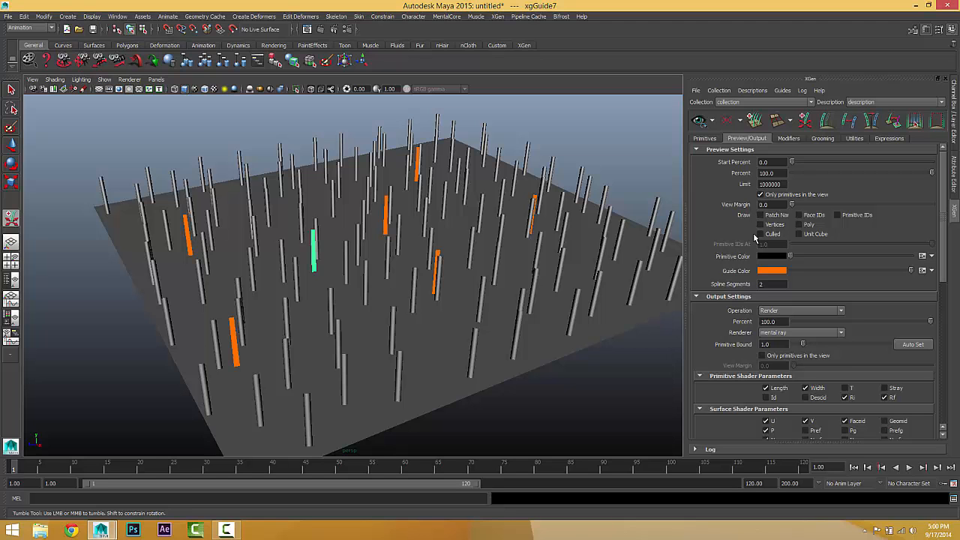
{"action": "left_click_drag", "start_coordinate": [485, 279], "coordinate": [509, 261]}
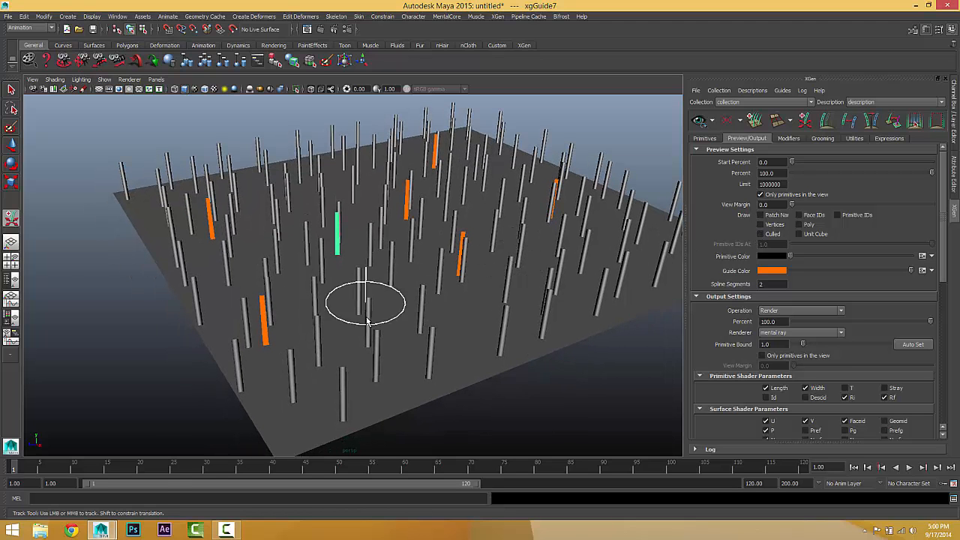
{"action": "right_click_drag", "start_coordinate": [396, 279], "coordinate": [570, 284], "text": "alt"}
{"action": "mouse_move", "coordinate": [564, 303]}
{"action": "left_mouse_down", "text": "alt"}
{"action": "mouse_move", "coordinate": [595, 313]}
{"action": "mouse_move", "coordinate": [579, 303]}
{"action": "mouse_move", "coordinate": [531, 303]}
{"action": "left_mouse_up", "text": "alt"}
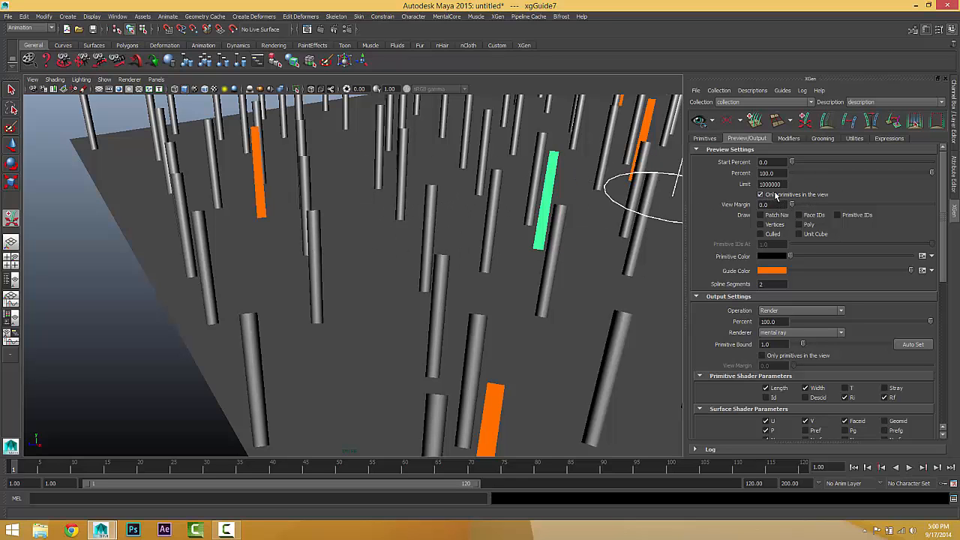
{"action": "scroll", "coordinate": [464, 278], "scroll_direction": "down", "scroll_amount": 10}
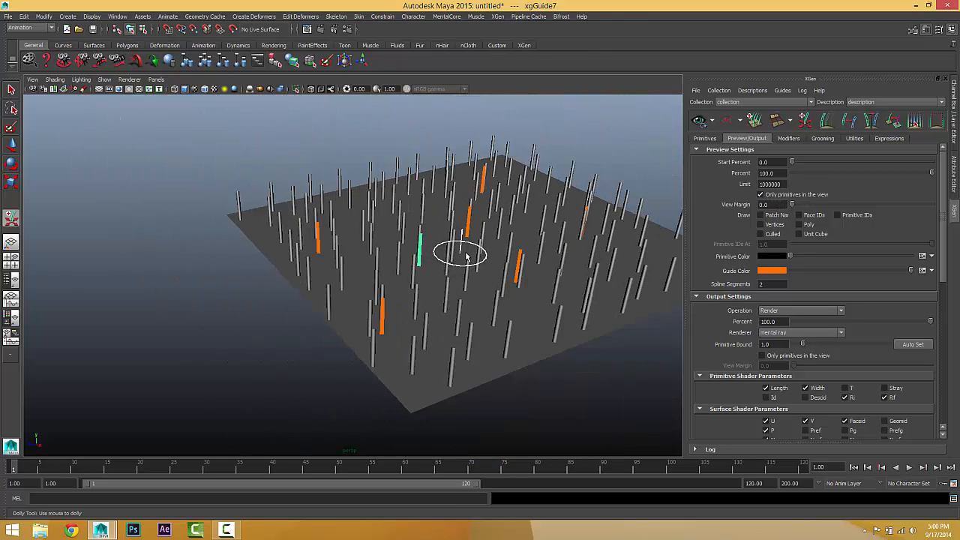
{"action": "middle_click_drag", "start_coordinate": [457, 253], "coordinate": [349, 246], "text": "alt"}
{"action": "mouse_move", "coordinate": [349, 246]}
{"action": "left_mouse_down", "text": "alt"}
{"action": "mouse_move", "coordinate": [344, 289]}
{"action": "mouse_move", "coordinate": [343, 259]}
{"action": "left_mouse_up", "text": "alt"}
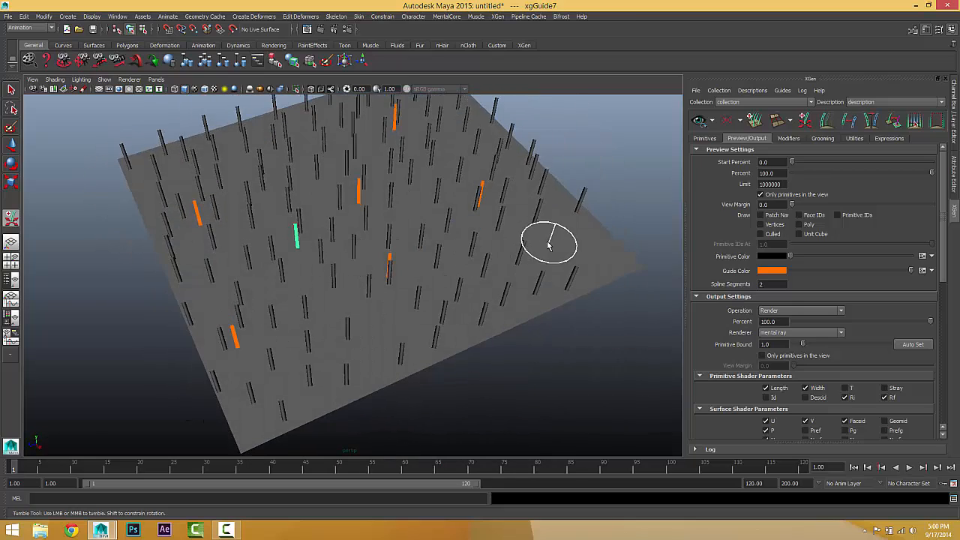
{"action": "middle_click_drag", "start_coordinate": [426, 270], "coordinate": [451, 276], "text": "alt"}
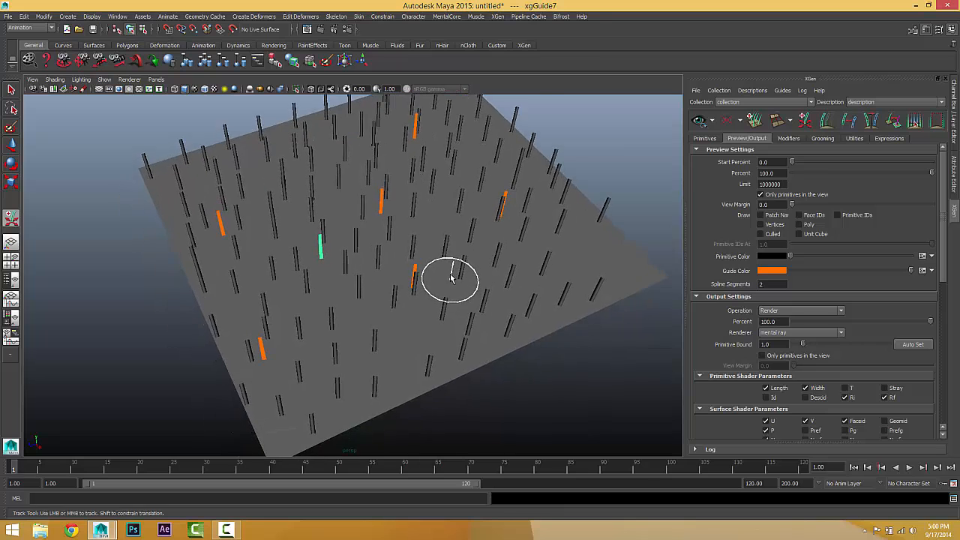
{"action": "scroll", "coordinate": [454, 272], "scroll_direction": "up", "scroll_amount": 2}
{"action": "scroll", "coordinate": [454, 274], "scroll_direction": "down", "scroll_amount": 3}
{"action": "scroll", "coordinate": [454, 277], "scroll_direction": "down", "scroll_amount": 3}
{"action": "left_click_drag", "start_coordinate": [455, 276], "coordinate": [460, 250], "text": "alt"}
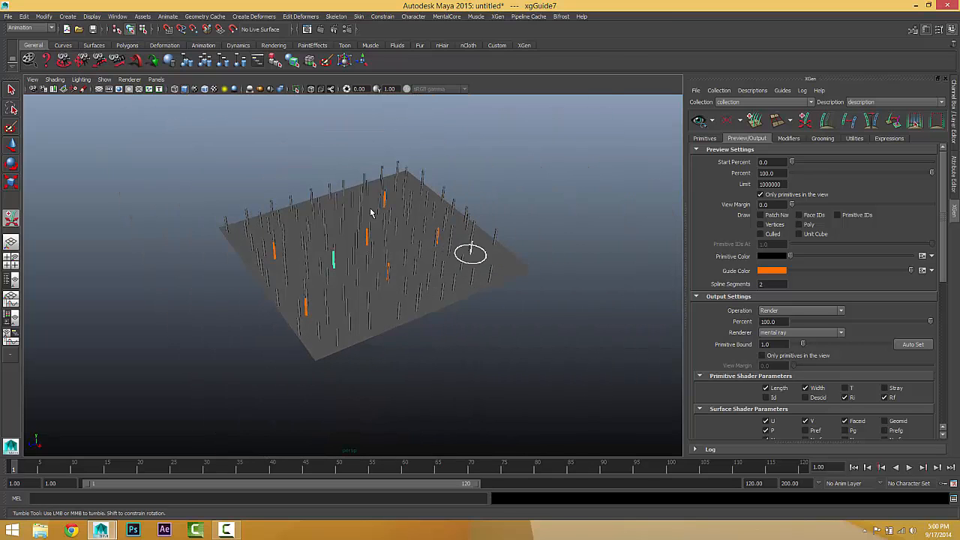
Duplicate the plane and move the copy across the ground, well clear of the original
{"action": "left_click", "coordinate": [12, 90]}
{"action": "mouse_move", "coordinate": [429, 385]}
{"action": "left_mouse_down", "text": "alt"}
{"action": "mouse_move", "coordinate": [513, 368]}
{"action": "mouse_move", "coordinate": [435, 369]}
{"action": "left_mouse_up", "text": "alt"}
{"action": "left_click", "coordinate": [426, 359]}
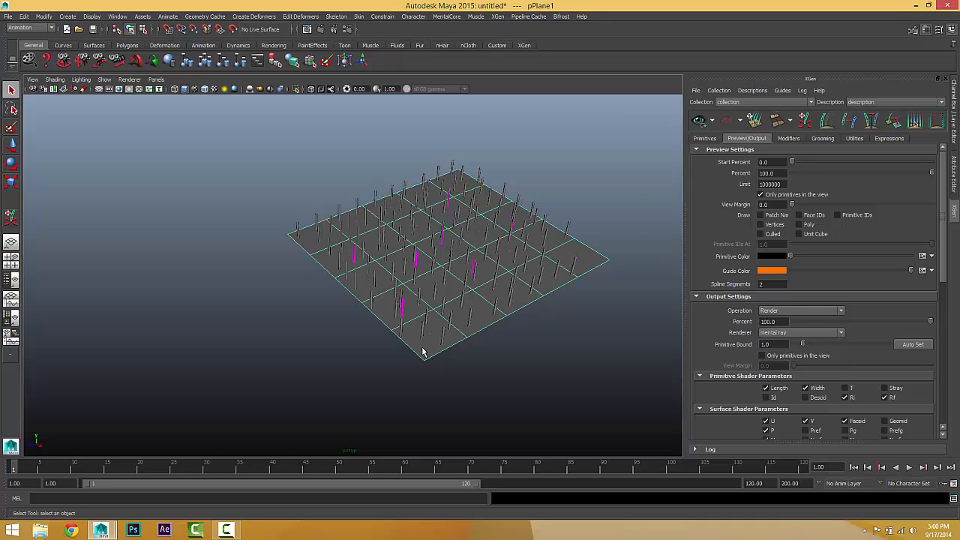
{"action": "key", "text": "ctrl+d"}
{"action": "left_click", "coordinate": [11, 145]}
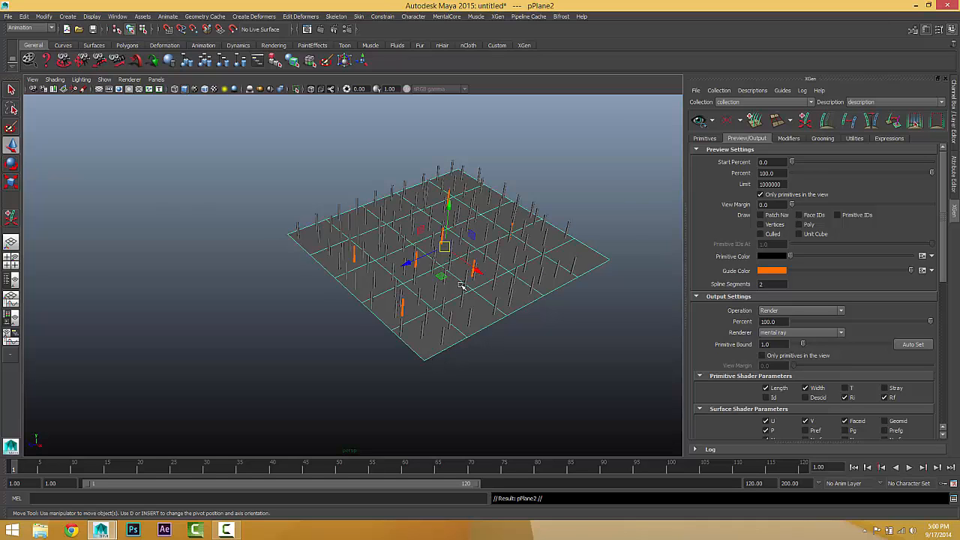
{"action": "left_click_drag", "start_coordinate": [443, 248], "coordinate": [174, 229]}
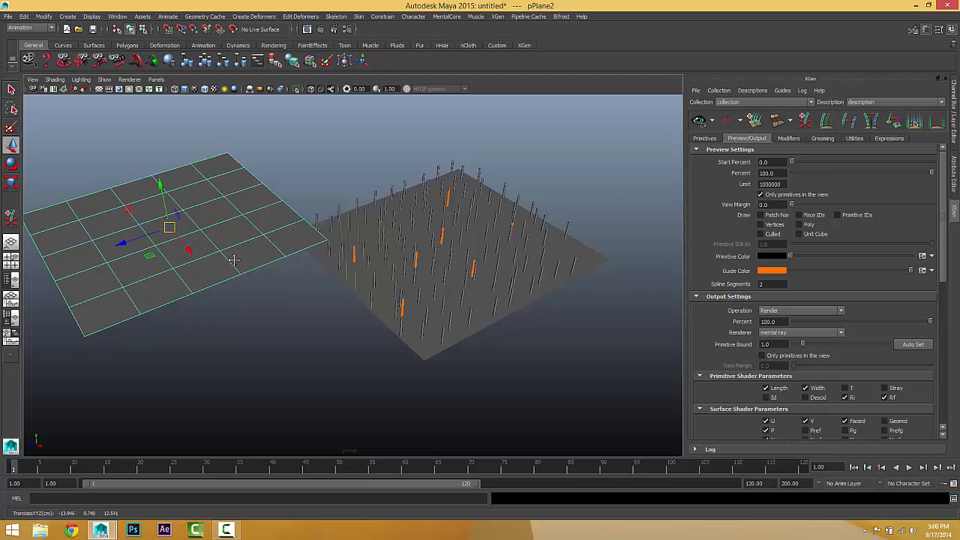
{"action": "key", "text": "ctrl+z"}
{"action": "left_click_drag", "start_coordinate": [561, 271], "coordinate": [135, 243]}
{"action": "mouse_move", "coordinate": [292, 294]}
{"action": "middle_mouse_down", "text": "alt"}
{"action": "mouse_move", "coordinate": [316, 291]}
{"action": "mouse_move", "coordinate": [292, 293]}
{"action": "middle_mouse_up", "text": "alt"}
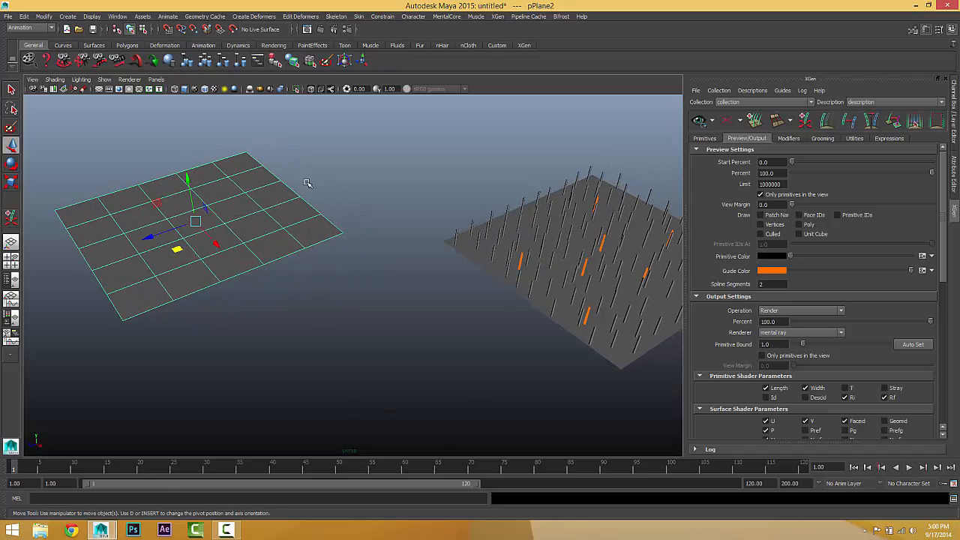
Create XGen description1 on the duplicated plane in the existing collection, with splines placed randomly and controlled by attribute expressions
{"action": "left_click", "coordinate": [498, 16]}
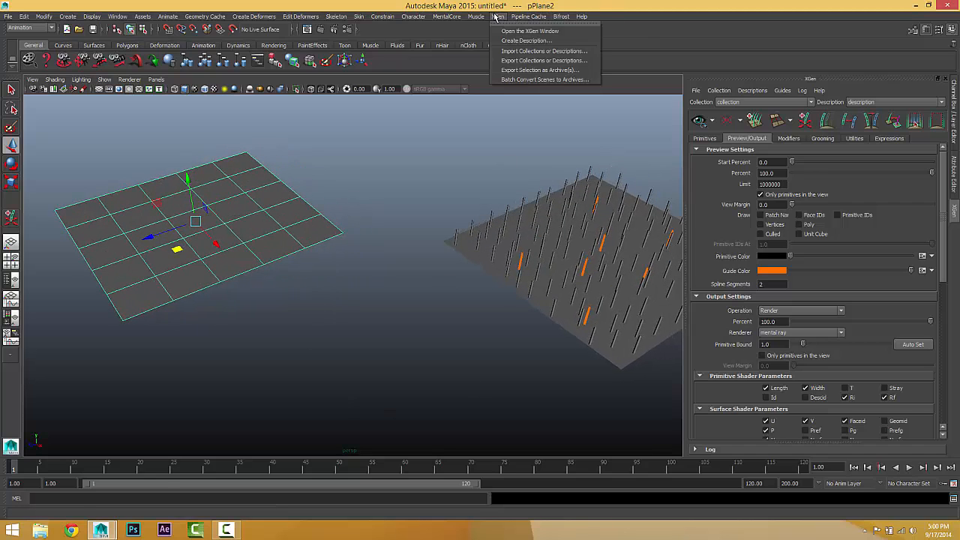
{"action": "left_click", "coordinate": [525, 39]}
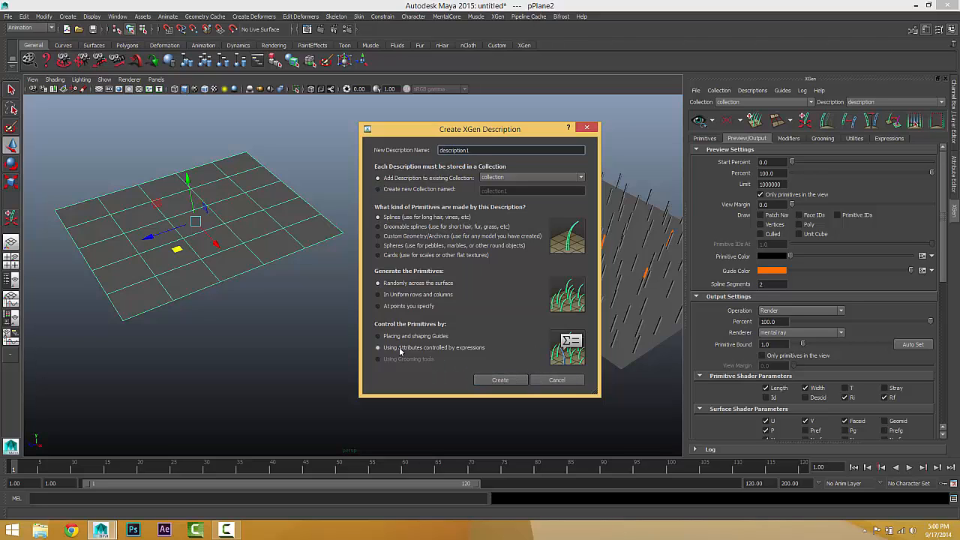
{"action": "left_click", "coordinate": [500, 380]}
{"action": "left_click_drag", "start_coordinate": [363, 336], "coordinate": [368, 333], "text": "alt"}
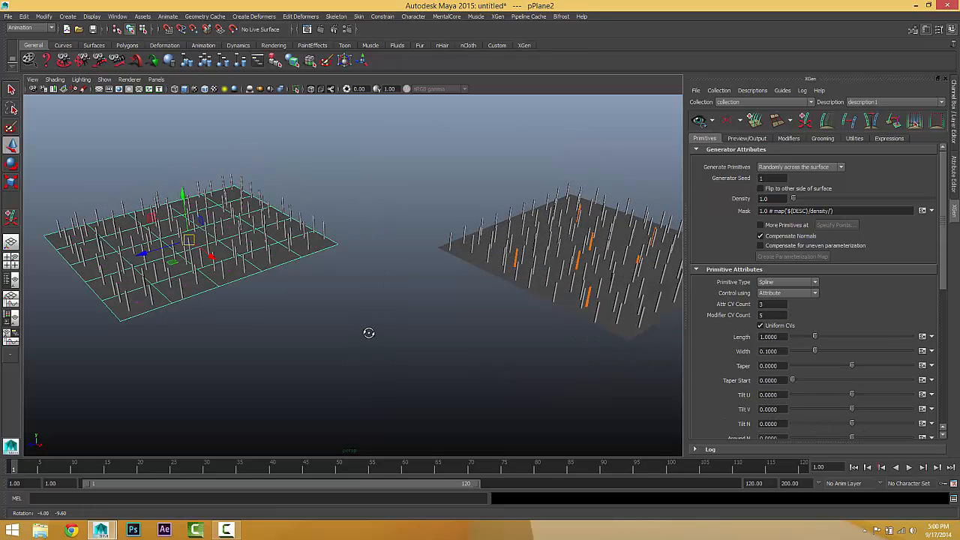
{"action": "left_click", "coordinate": [362, 322]}
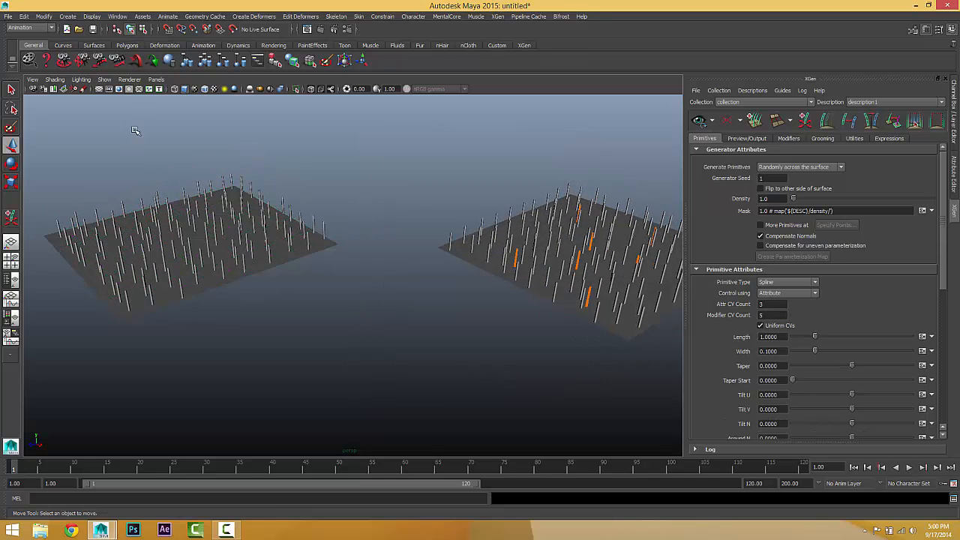
Show the resolution gate in the perspective view and open description1's Preview/Output settings
{"action": "left_click", "coordinate": [118, 89]}
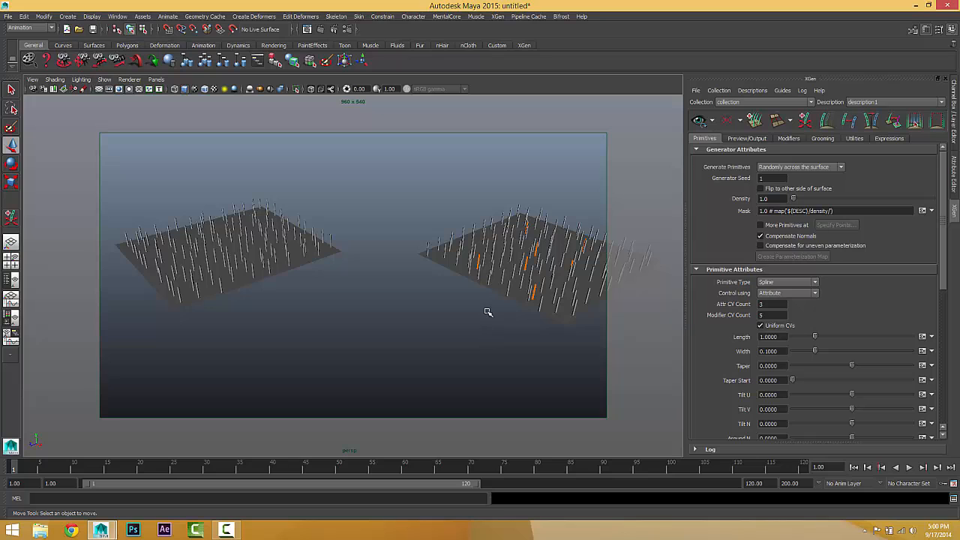
{"action": "left_click_drag", "start_coordinate": [441, 282], "coordinate": [420, 271], "text": "alt"}
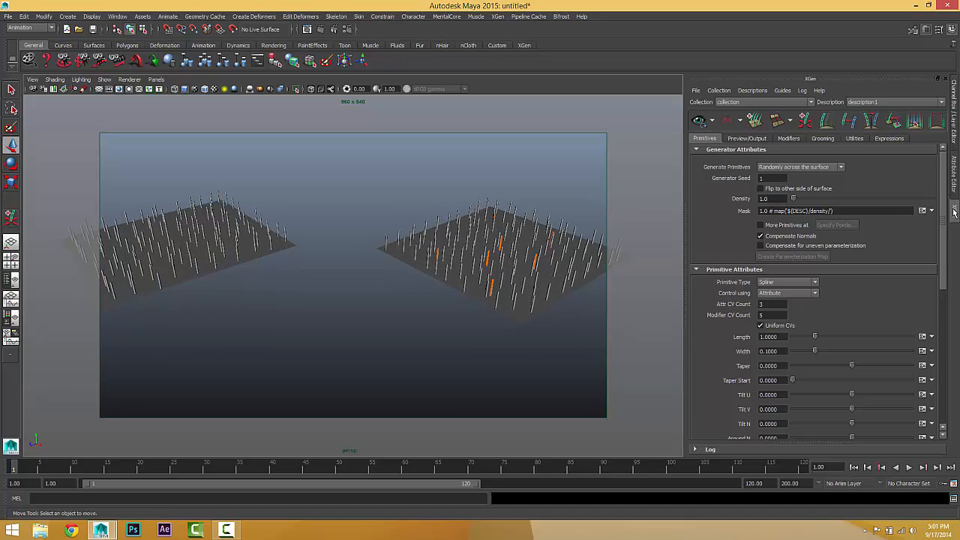
{"action": "left_click", "coordinate": [746, 139]}
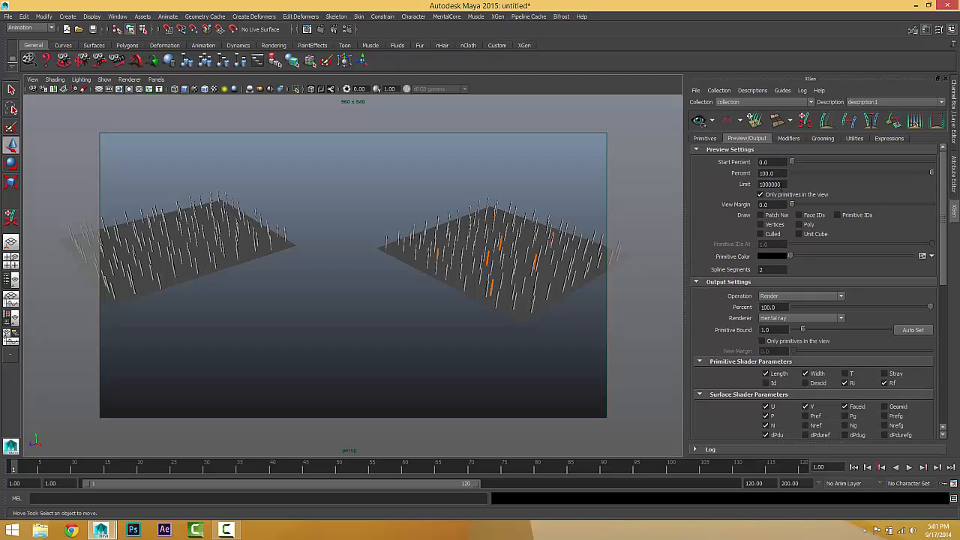
Set the XGen preview View Margin of description1 to 1.0
{"action": "left_click", "coordinate": [773, 204]}
{"action": "right_click_drag", "start_coordinate": [335, 275], "coordinate": [604, 277], "text": "alt"}
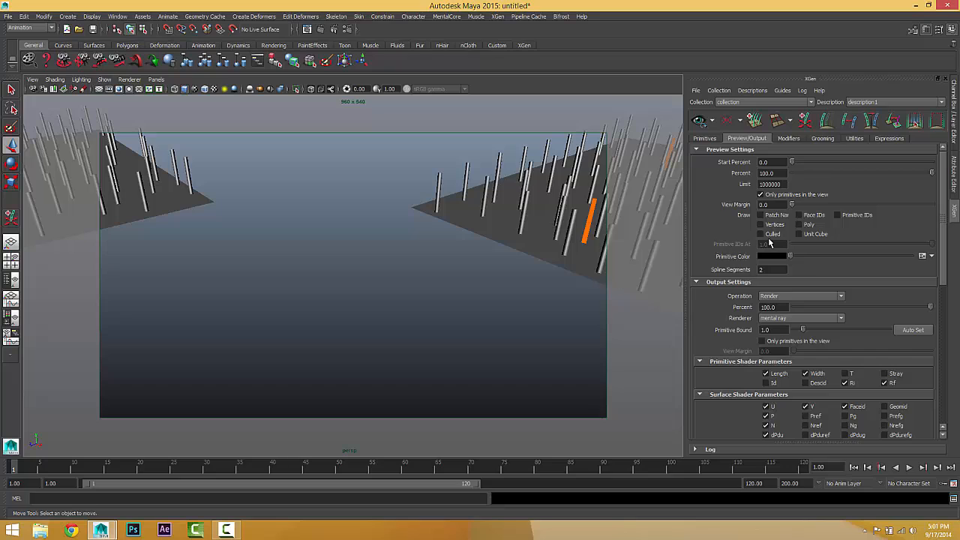
{"action": "left_click_drag", "start_coordinate": [777, 205], "coordinate": [644, 204]}
{"action": "key", "text": "Return"}
{"action": "scroll", "coordinate": [421, 225], "scroll_direction": "down", "scroll_amount": 5}
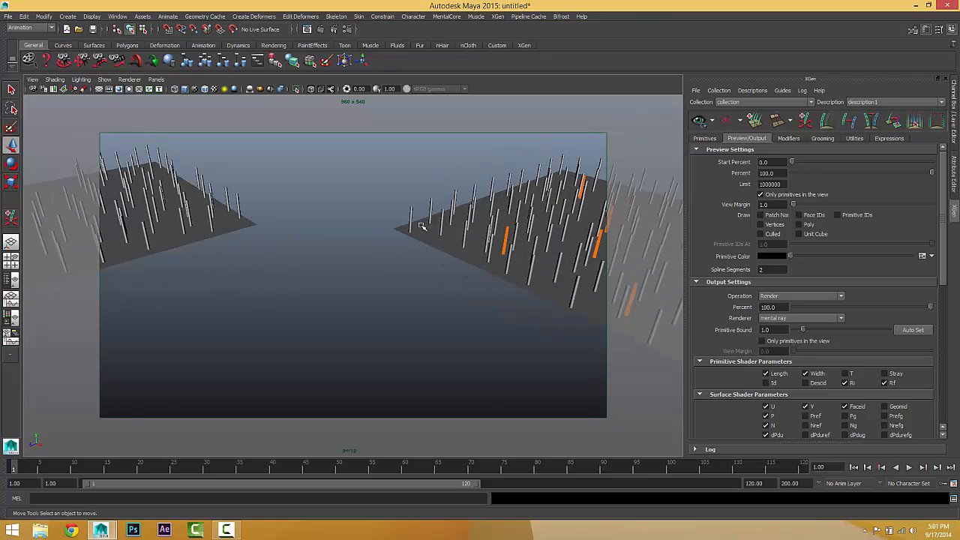
Examine how the splines on both planes are previewed inside and outside the resolution gate from various distances and angles
{"action": "middle_click_drag", "start_coordinate": [422, 225], "coordinate": [498, 216], "text": "alt"}
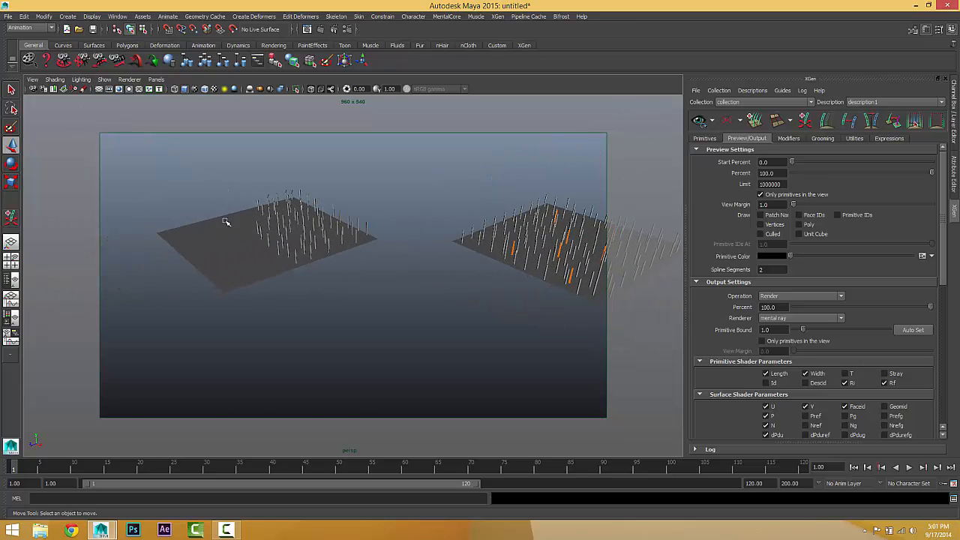
{"action": "left_click_drag", "start_coordinate": [281, 277], "coordinate": [217, 275], "text": "alt"}
{"action": "right_click_drag", "start_coordinate": [410, 247], "coordinate": [633, 255], "text": "alt"}
{"action": "middle_click_drag", "start_coordinate": [498, 255], "coordinate": [547, 277], "text": "alt"}
{"action": "right_click_drag", "start_coordinate": [466, 266], "coordinate": [556, 277], "text": "alt"}
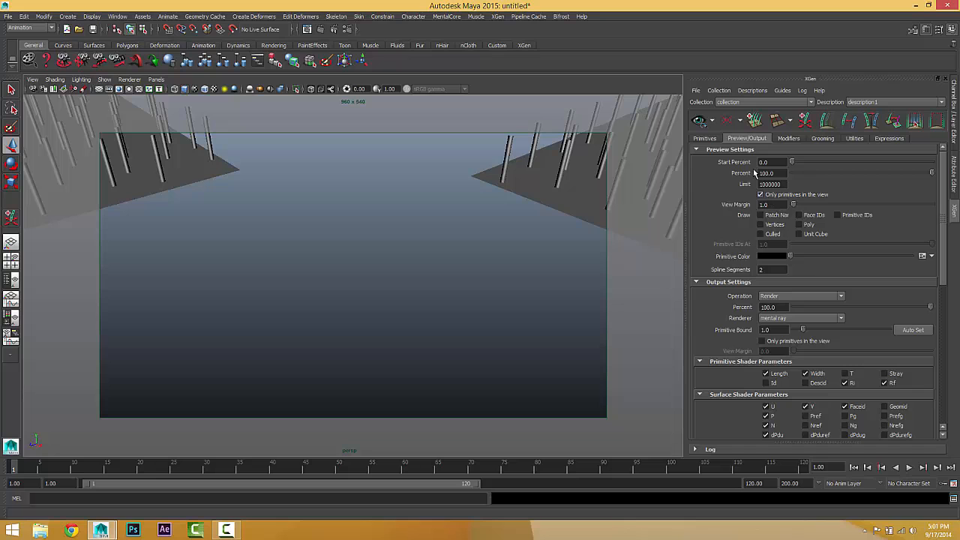
{"action": "scroll", "coordinate": [480, 280], "scroll_direction": "down", "scroll_amount": 6}
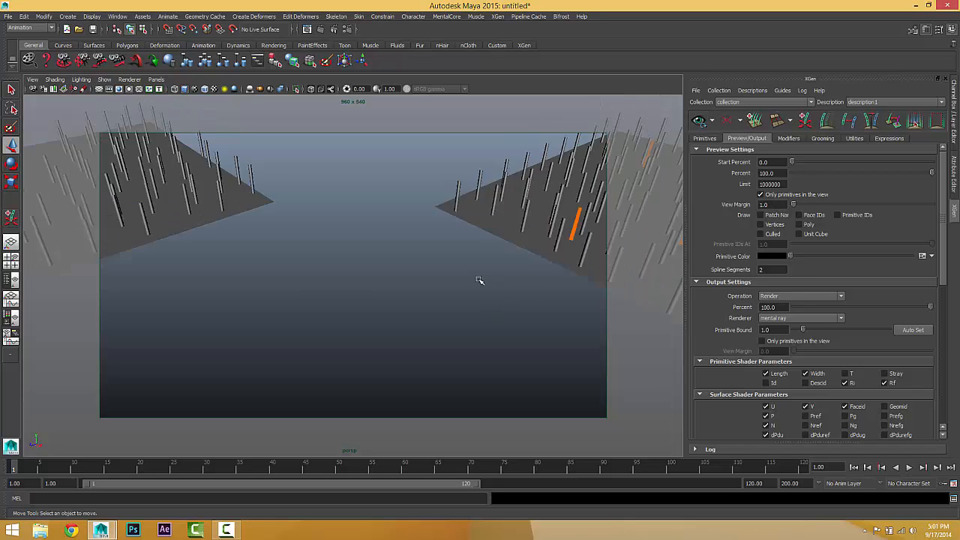
{"action": "middle_click_drag", "start_coordinate": [480, 280], "coordinate": [557, 279], "text": "alt"}
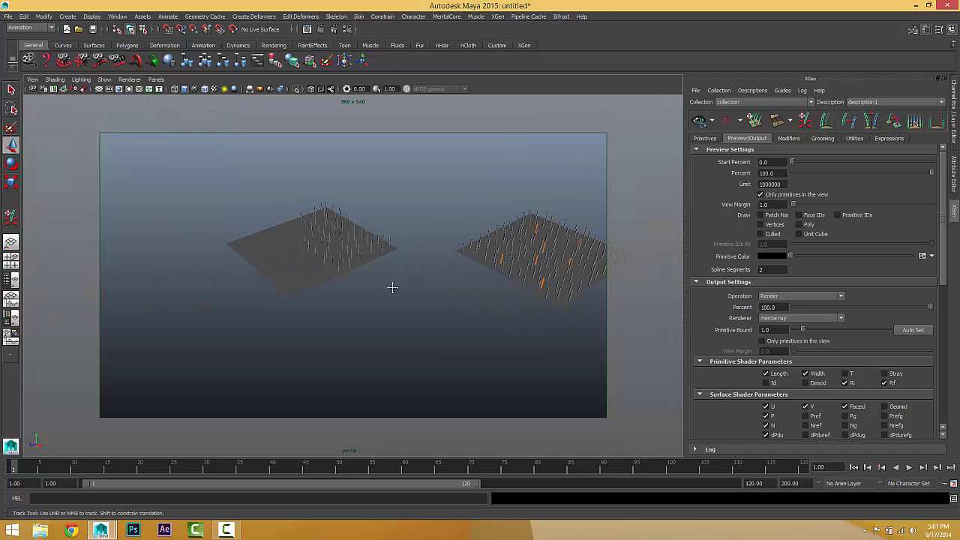
{"action": "middle_click_drag", "start_coordinate": [392, 287], "coordinate": [337, 274], "text": "alt"}
{"action": "right_click_drag", "start_coordinate": [336, 275], "coordinate": [355, 272], "text": "alt"}
{"action": "left_click_drag", "start_coordinate": [356, 273], "coordinate": [495, 277], "text": "alt"}
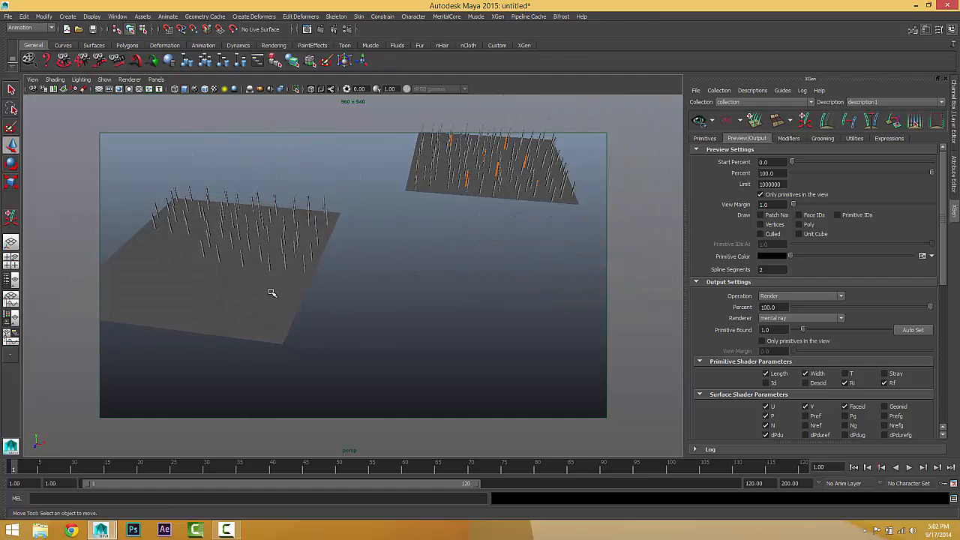
{"action": "middle_click_drag", "start_coordinate": [433, 273], "coordinate": [401, 358], "text": "alt"}
{"action": "left_click_drag", "start_coordinate": [488, 322], "coordinate": [445, 330], "text": "alt"}
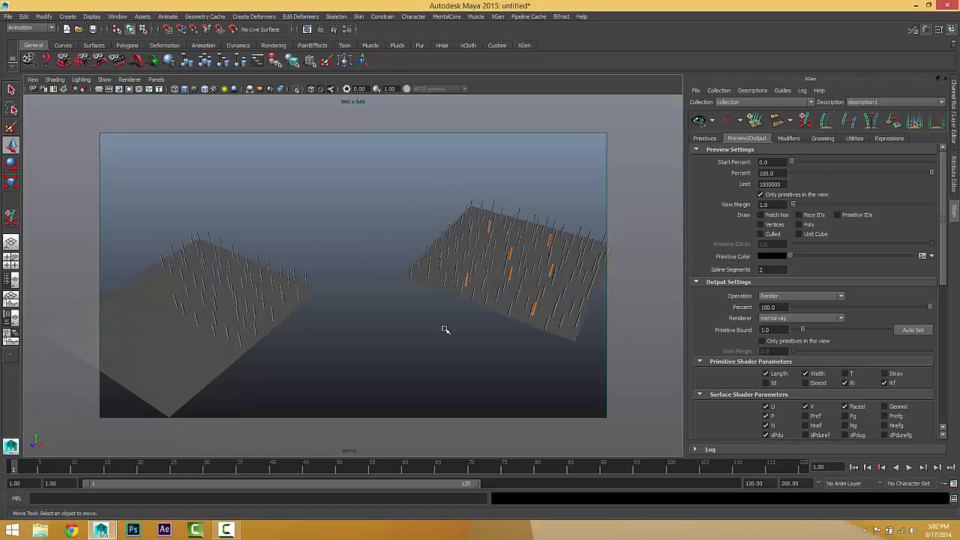
{"action": "middle_click_drag", "start_coordinate": [510, 304], "coordinate": [380, 270], "text": "alt"}
{"action": "right_click_drag", "start_coordinate": [380, 270], "coordinate": [401, 270], "text": "alt"}
{"action": "left_click_drag", "start_coordinate": [402, 270], "coordinate": [363, 321], "text": "alt"}
{"action": "left_click_drag", "start_coordinate": [415, 231], "coordinate": [393, 255], "text": "alt"}
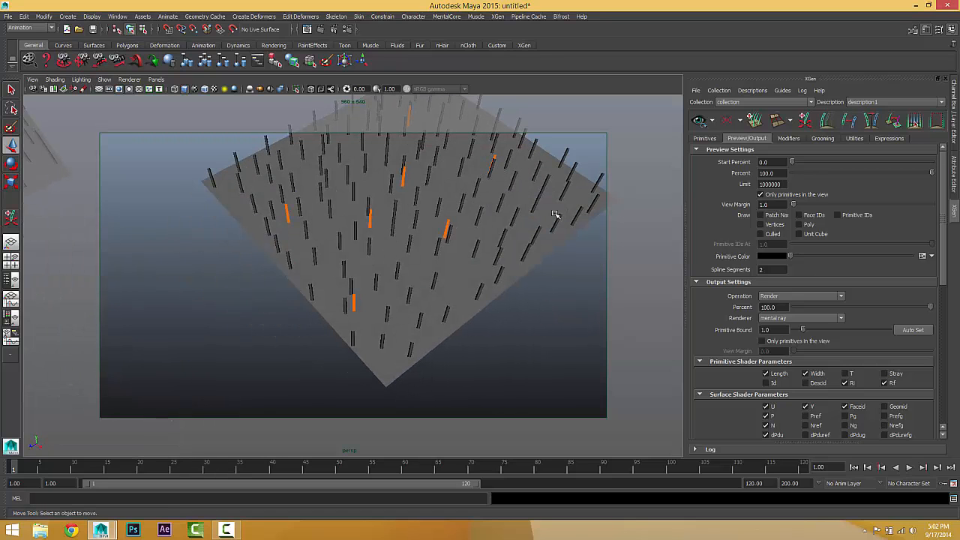
{"action": "left_click_drag", "start_coordinate": [556, 216], "coordinate": [416, 238], "text": "alt"}
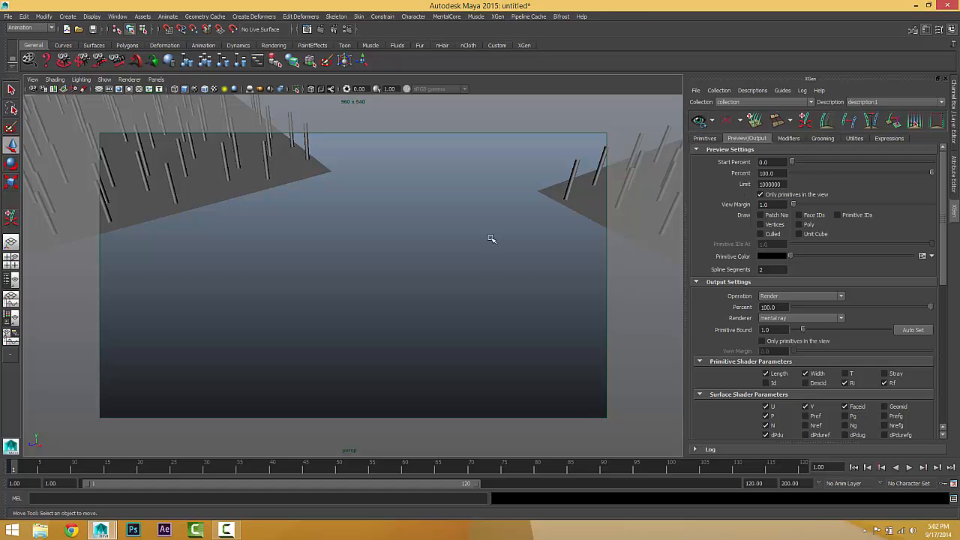
{"action": "left_click_drag", "start_coordinate": [491, 237], "coordinate": [403, 270], "text": "alt"}
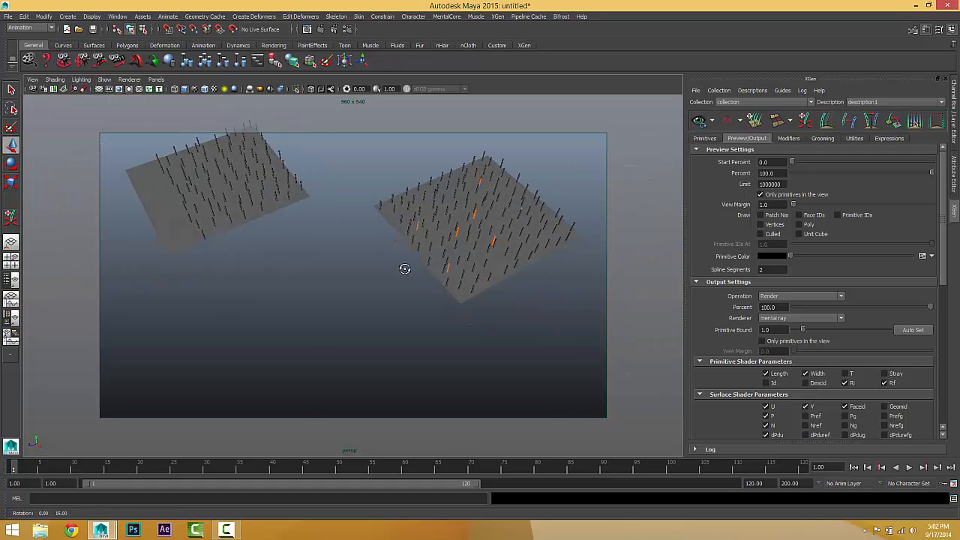
{"action": "left_click_drag", "start_coordinate": [163, 202], "coordinate": [452, 264], "text": "alt"}
{"action": "scroll", "coordinate": [453, 265], "scroll_direction": "up", "scroll_amount": 4}
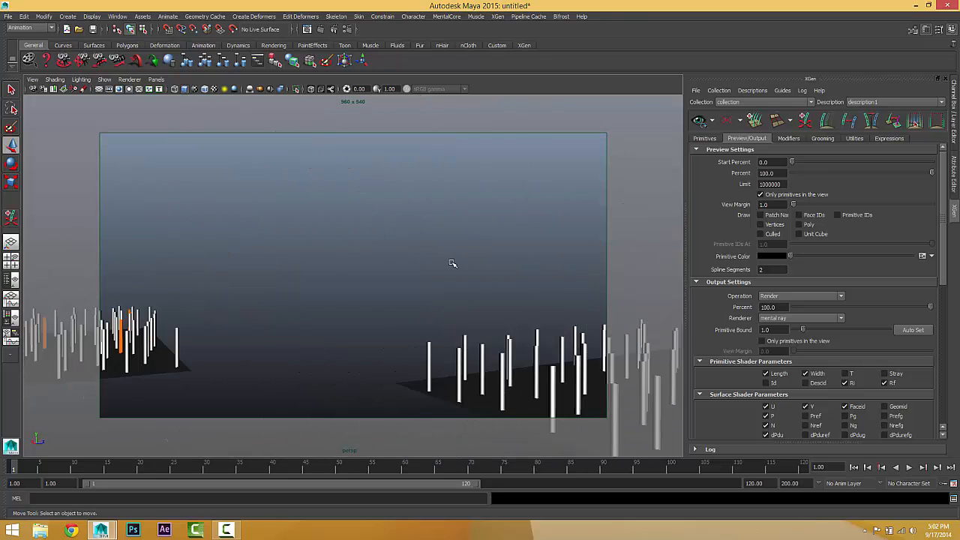
{"action": "middle_click_drag", "start_coordinate": [450, 273], "coordinate": [467, 172], "text": "alt"}
{"action": "left_click_drag", "start_coordinate": [467, 172], "coordinate": [491, 252], "text": "alt"}
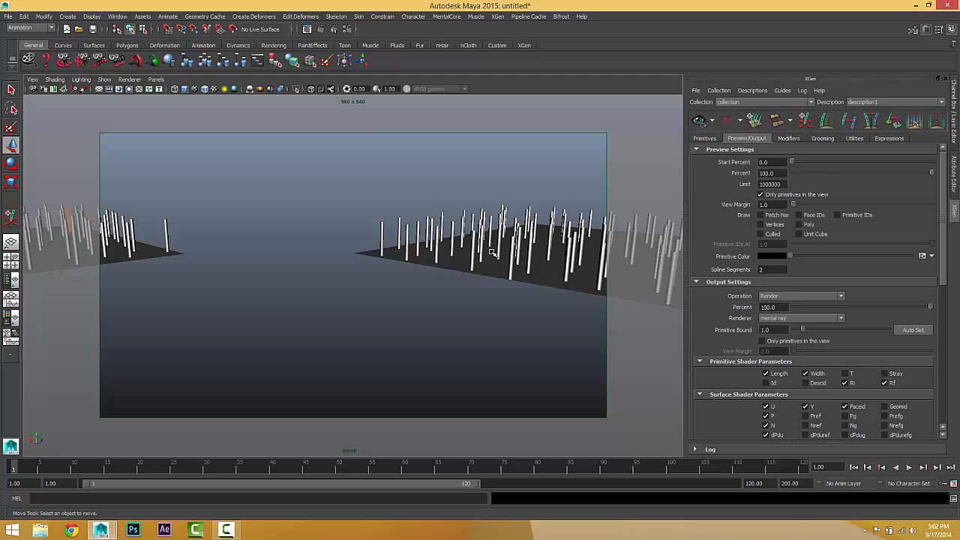
{"action": "left_click_drag", "start_coordinate": [493, 265], "coordinate": [615, 279], "text": "alt"}
{"action": "scroll", "coordinate": [555, 279], "scroll_direction": "up", "scroll_amount": 8}
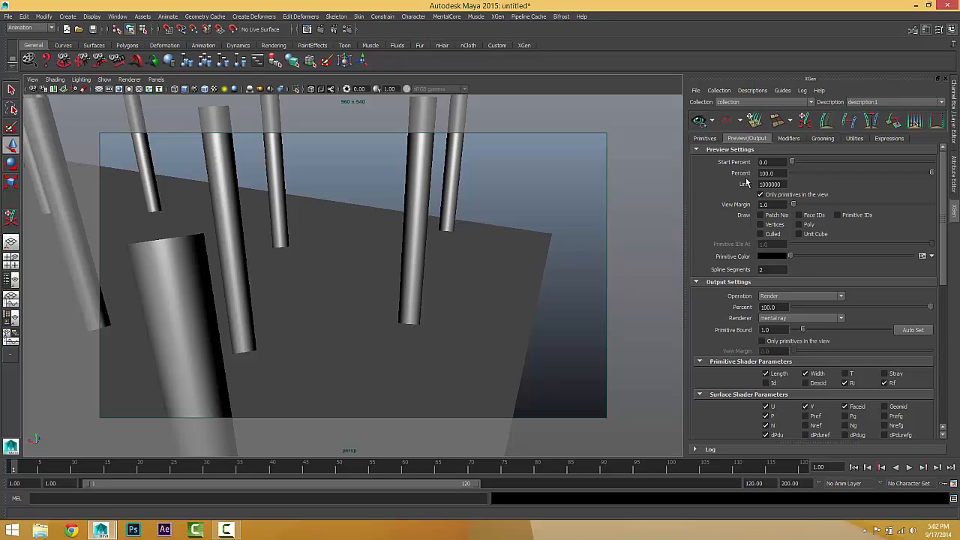
Set description1's preview View Margin to 20 and check the splines on both planes in a wider view
{"action": "left_click", "coordinate": [780, 204]}
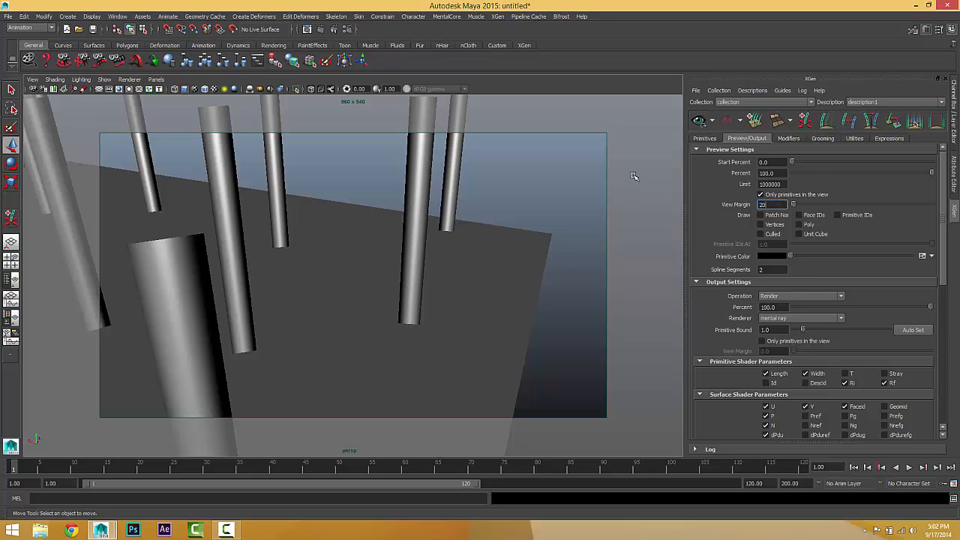
{"action": "key", "text": "Return"}
{"action": "scroll", "coordinate": [47, 162], "scroll_direction": "down", "scroll_amount": 10}
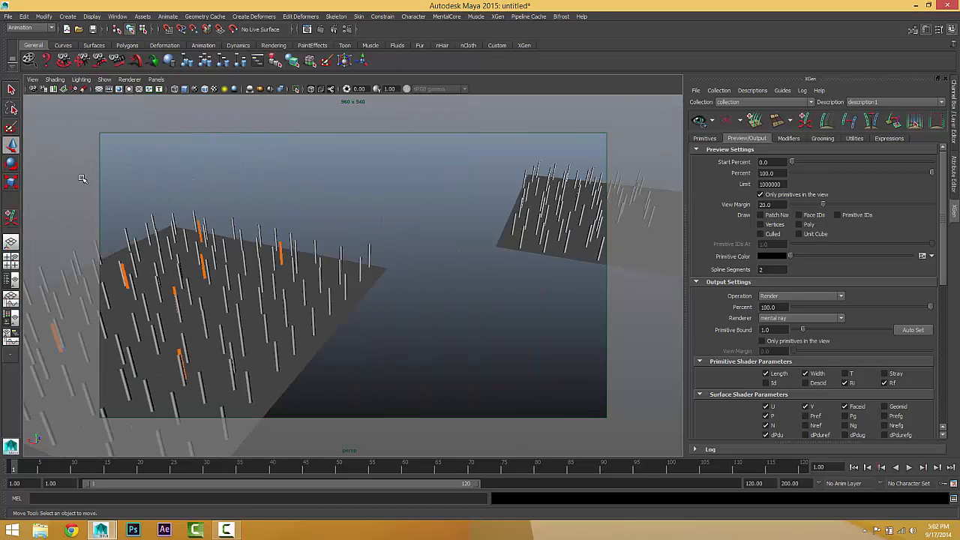
{"action": "middle_click_drag", "start_coordinate": [186, 220], "coordinate": [235, 201], "text": "alt"}
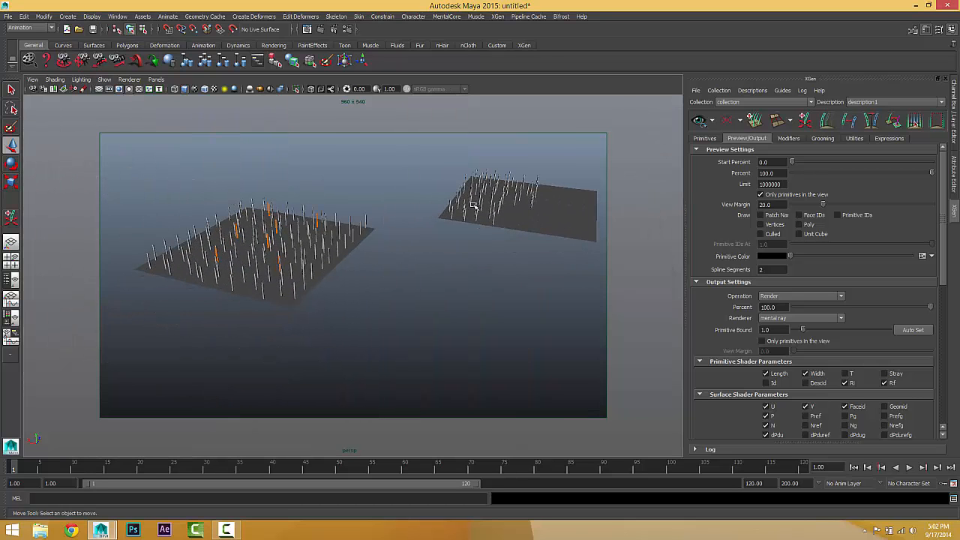
Examine how description1's splines are previewed on both planes at the current View Margin, up close and from several angles
{"action": "middle_click_drag", "start_coordinate": [514, 202], "coordinate": [352, 201], "text": "alt"}
{"action": "left_click_drag", "start_coordinate": [339, 218], "coordinate": [533, 259], "text": "alt"}
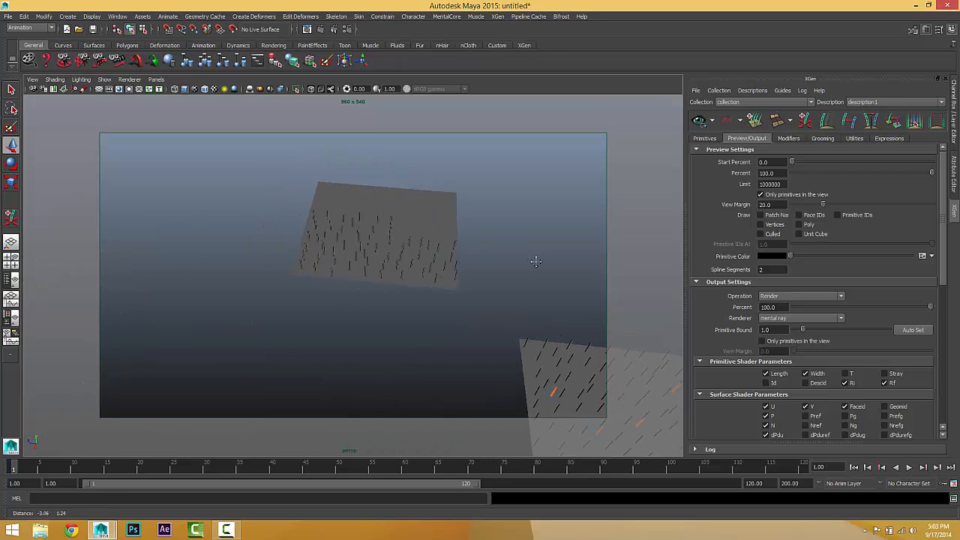
{"action": "scroll", "coordinate": [480, 256], "scroll_direction": "up", "scroll_amount": 6}
{"action": "left_click_drag", "start_coordinate": [470, 255], "coordinate": [380, 309], "text": "alt"}
{"action": "scroll", "coordinate": [382, 285], "scroll_direction": "down", "scroll_amount": 9}
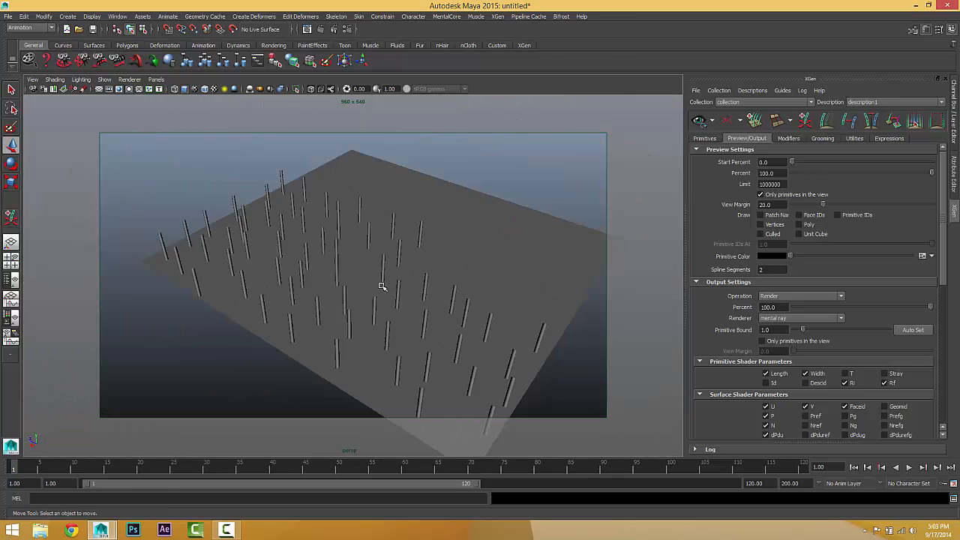
{"action": "left_click_drag", "start_coordinate": [280, 326], "coordinate": [491, 343], "text": "alt"}
{"action": "key", "text": "a"}
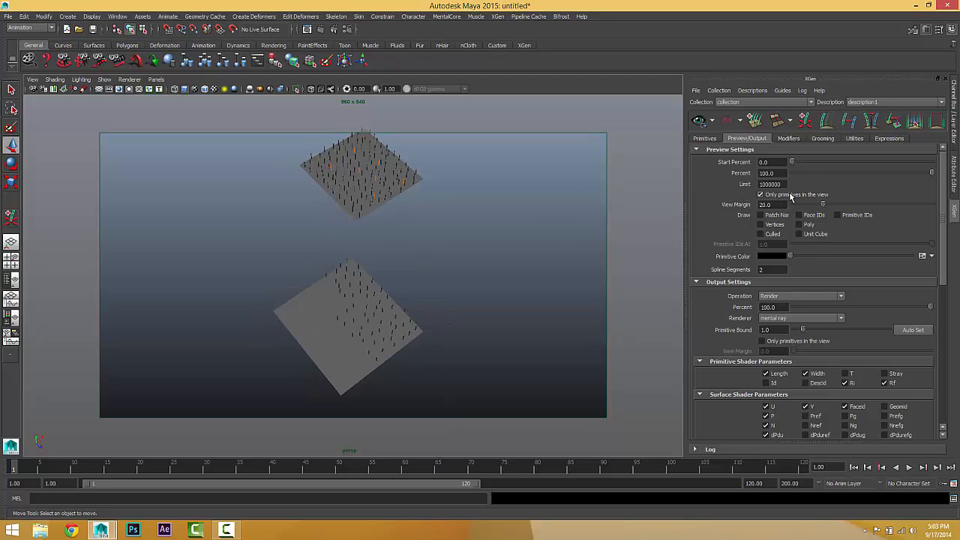
Switch the XGen editor to the description named "description" and set its preview View Margin to 1.0
{"action": "left_click", "coordinate": [893, 103]}
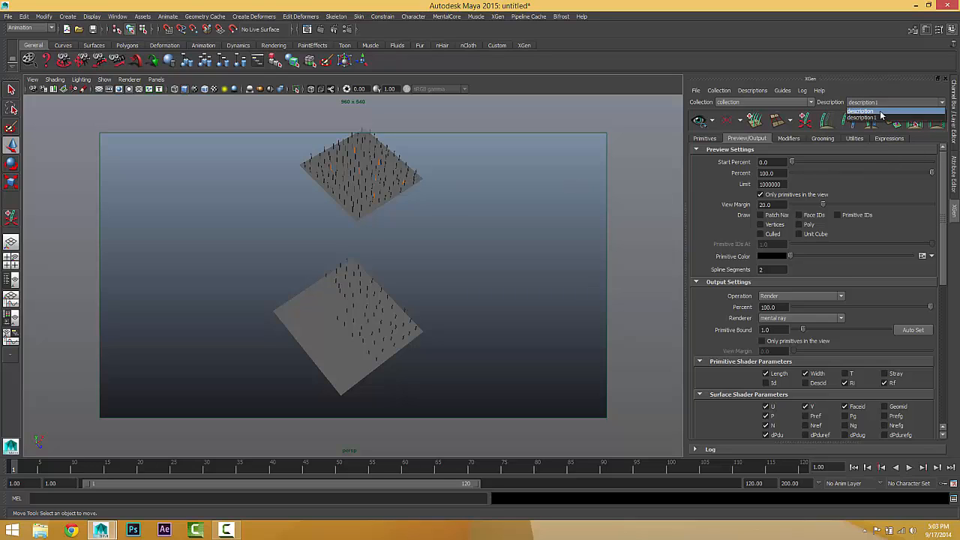
{"action": "left_click", "coordinate": [882, 112]}
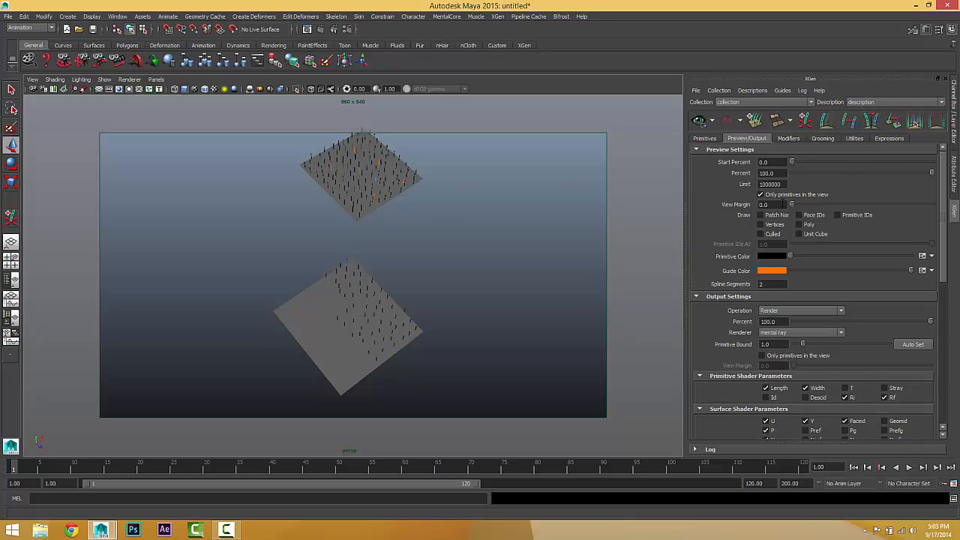
{"action": "left_click", "coordinate": [780, 204]}
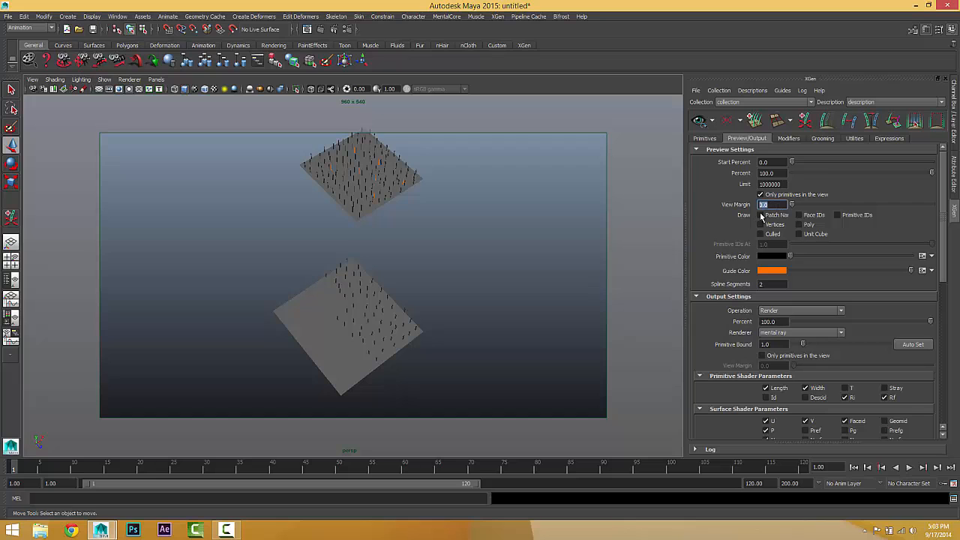
{"action": "type", "text": "1"}
{"action": "key", "text": "Return"}
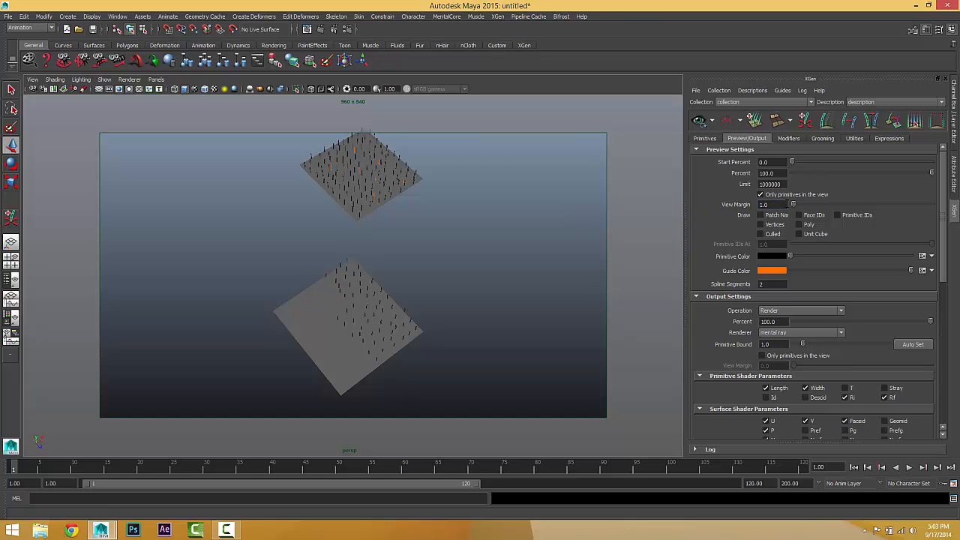
Frame only a corner of the second plane inside the resolution gate and update the XGen preview there
{"action": "left_click_drag", "start_coordinate": [448, 266], "coordinate": [306, 197], "text": "alt"}
{"action": "scroll", "coordinate": [324, 202], "scroll_direction": "up", "scroll_amount": 7}
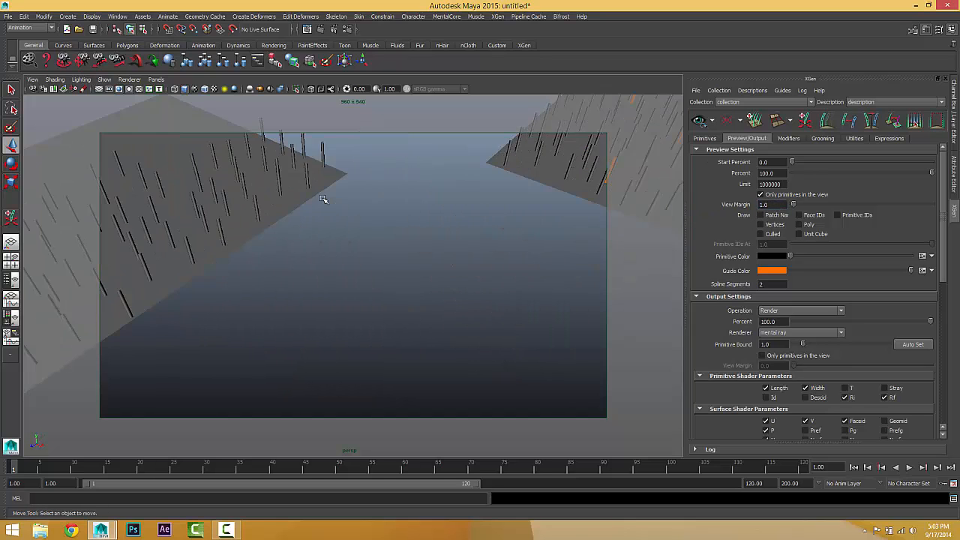
{"action": "middle_click_drag", "start_coordinate": [323, 208], "coordinate": [360, 319], "text": "alt"}
{"action": "scroll", "coordinate": [356, 277], "scroll_direction": "up", "scroll_amount": 2}
{"action": "scroll", "coordinate": [357, 285], "scroll_direction": "up", "scroll_amount": 2}
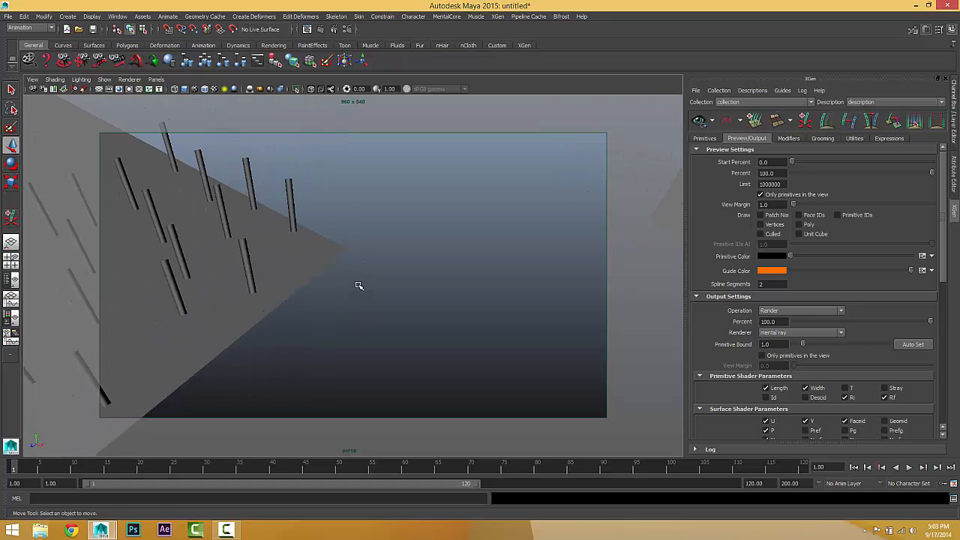
{"action": "middle_click_drag", "start_coordinate": [358, 283], "coordinate": [307, 265], "text": "alt"}
{"action": "right_click_drag", "start_coordinate": [307, 265], "coordinate": [344, 260], "text": "alt"}
{"action": "middle_click_drag", "start_coordinate": [344, 256], "coordinate": [331, 259], "text": "alt"}
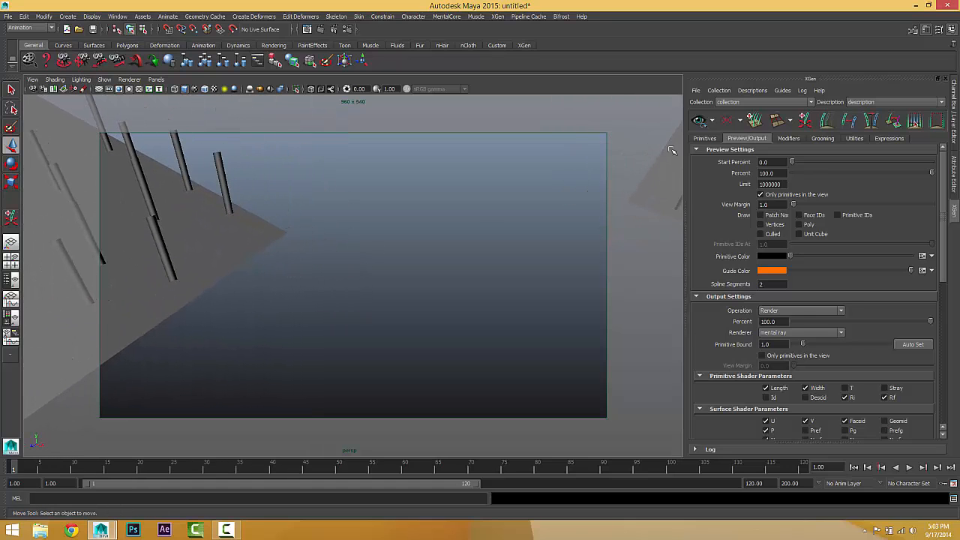
{"action": "right_click_drag", "start_coordinate": [454, 249], "coordinate": [425, 275], "text": "alt"}
{"action": "left_click", "coordinate": [701, 120]}
Examine the splines on both planes, bring the plane with guides fully inside the gate and update the XGen preview
{"action": "left_click_drag", "start_coordinate": [426, 274], "coordinate": [503, 216], "text": "alt"}
{"action": "left_click_drag", "start_coordinate": [450, 279], "coordinate": [161, 273], "text": "alt"}
{"action": "left_click_drag", "start_coordinate": [289, 283], "coordinate": [405, 262], "text": "alt"}
{"action": "scroll", "coordinate": [437, 250], "scroll_direction": "up", "scroll_amount": 5}
{"action": "scroll", "coordinate": [358, 234], "scroll_direction": "down", "scroll_amount": 4}
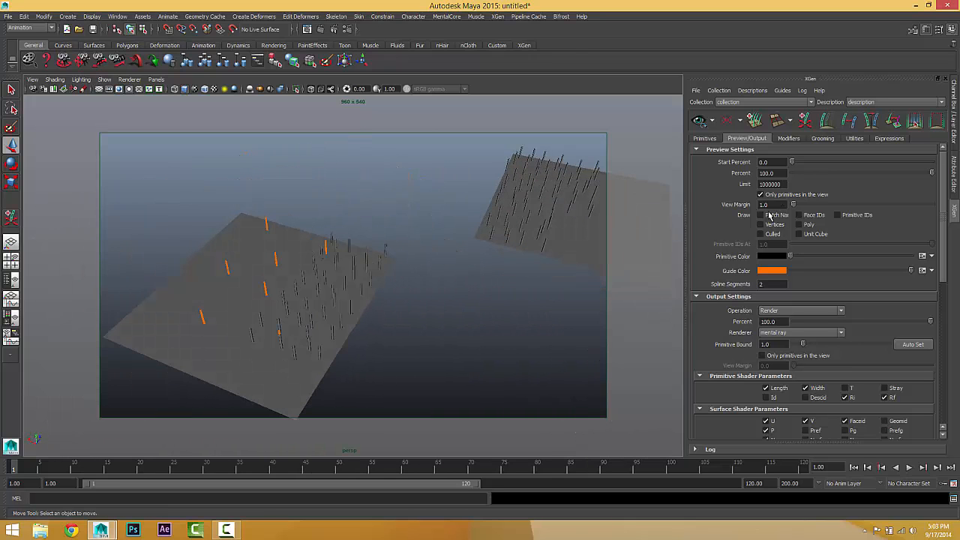
{"action": "left_click_drag", "start_coordinate": [332, 325], "coordinate": [352, 235], "text": "alt"}
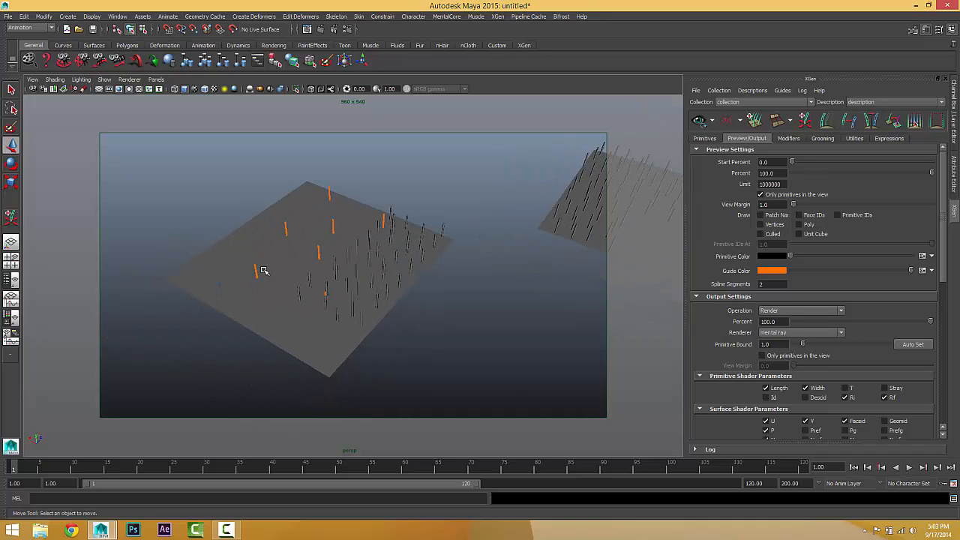
{"action": "left_click", "coordinate": [699, 120]}
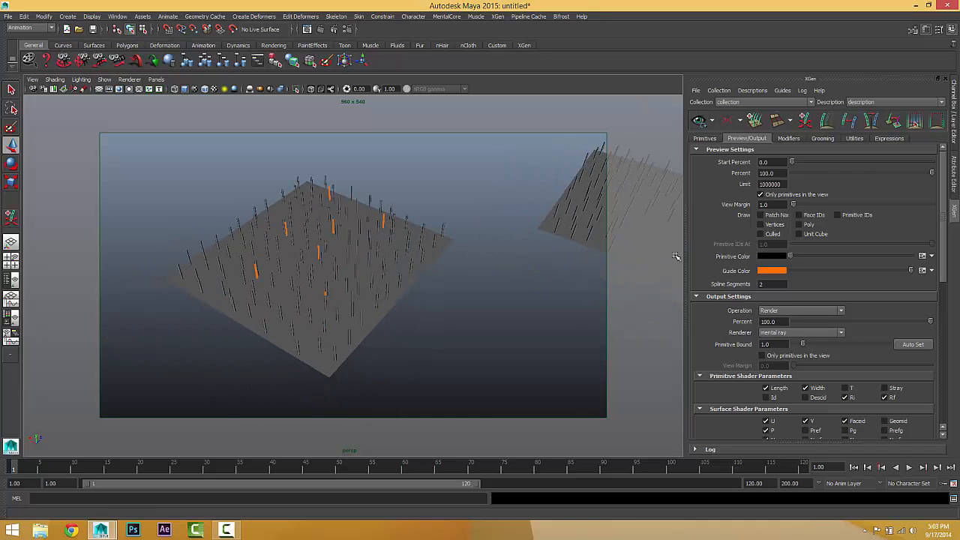
Update the XGen preview with the guided plane out of frame and check both planes in a wider view
{"action": "left_click_drag", "start_coordinate": [478, 324], "coordinate": [561, 270], "text": "alt"}
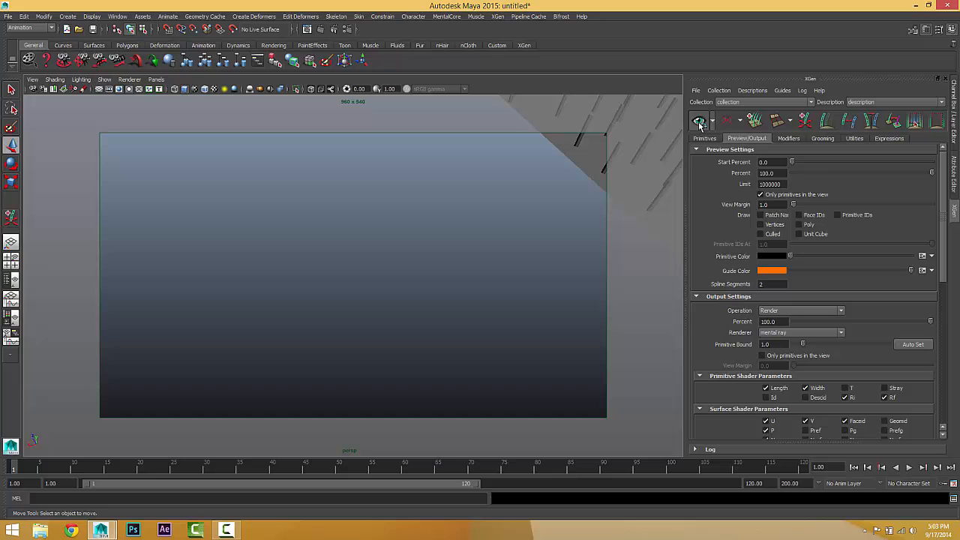
{"action": "scroll", "coordinate": [506, 262], "scroll_direction": "down", "scroll_amount": 8}
{"action": "middle_click_drag", "start_coordinate": [508, 263], "coordinate": [505, 230], "text": "alt"}
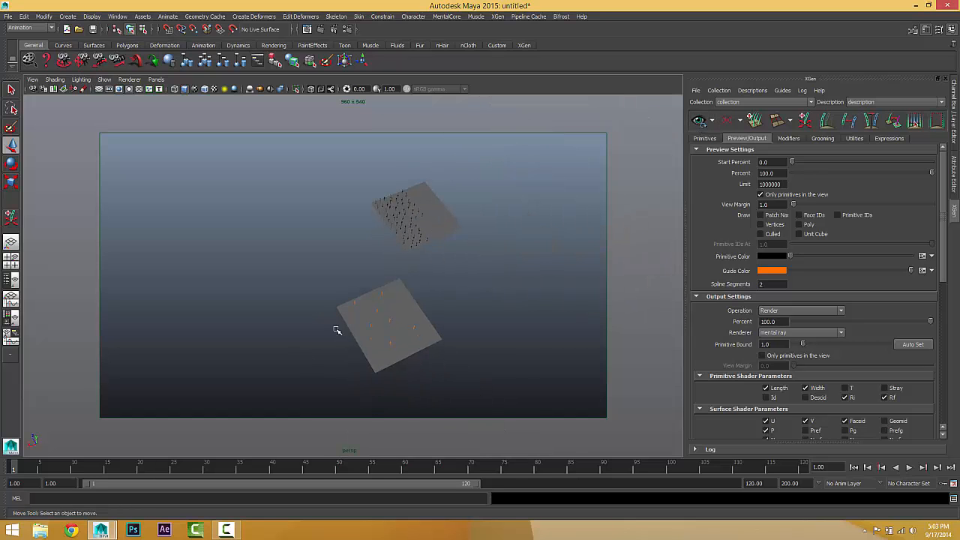
{"action": "left_click_drag", "start_coordinate": [423, 309], "coordinate": [541, 282], "text": "alt"}
Set the description's preview View Margin to 90, update the preview in a close-up and check both planes in a wider view
{"action": "left_click", "coordinate": [768, 205]}
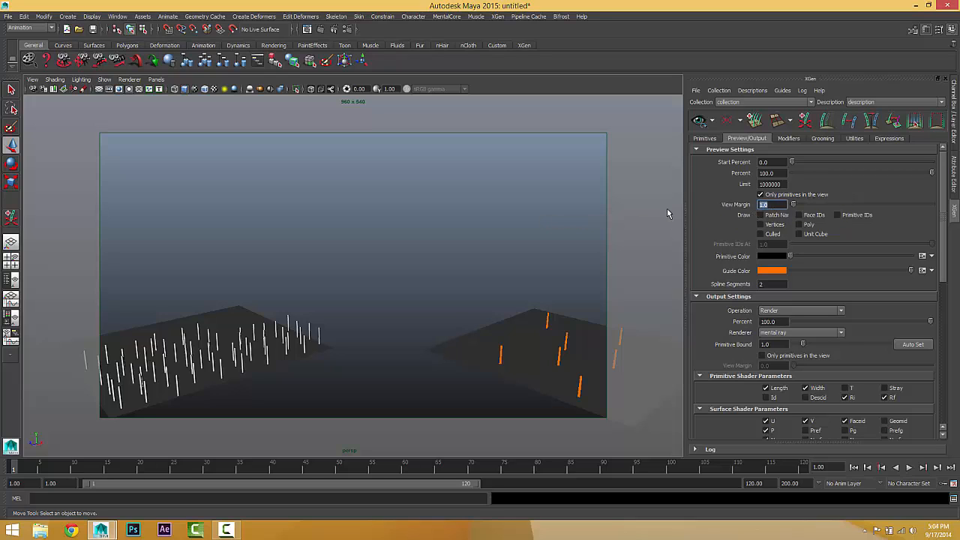
{"action": "type", "text": "90"}
{"action": "key", "text": "Return"}
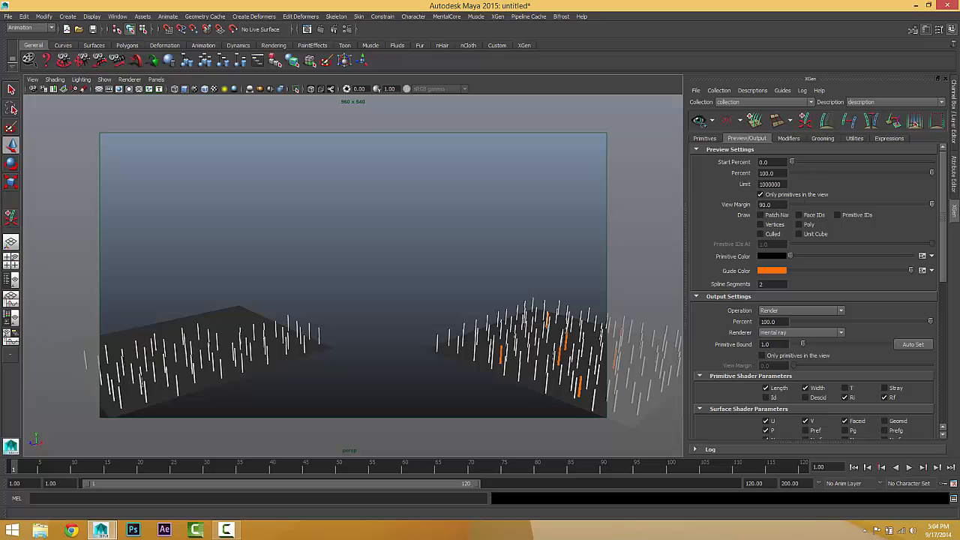
{"action": "left_click_drag", "start_coordinate": [407, 332], "coordinate": [553, 221], "text": "alt"}
{"action": "left_click", "coordinate": [699, 124]}
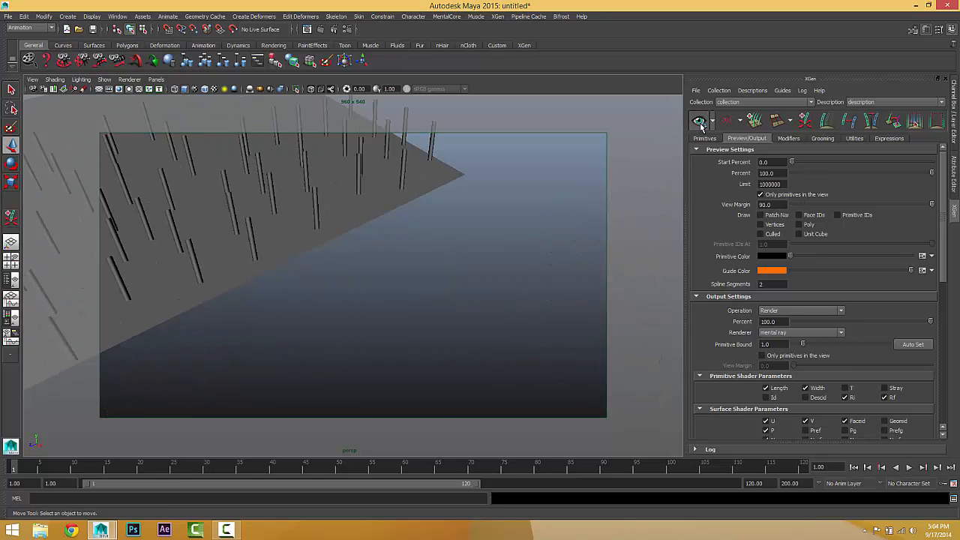
{"action": "scroll", "coordinate": [496, 249], "scroll_direction": "down", "scroll_amount": 5}
{"action": "scroll", "coordinate": [495, 248], "scroll_direction": "down", "scroll_amount": 2}
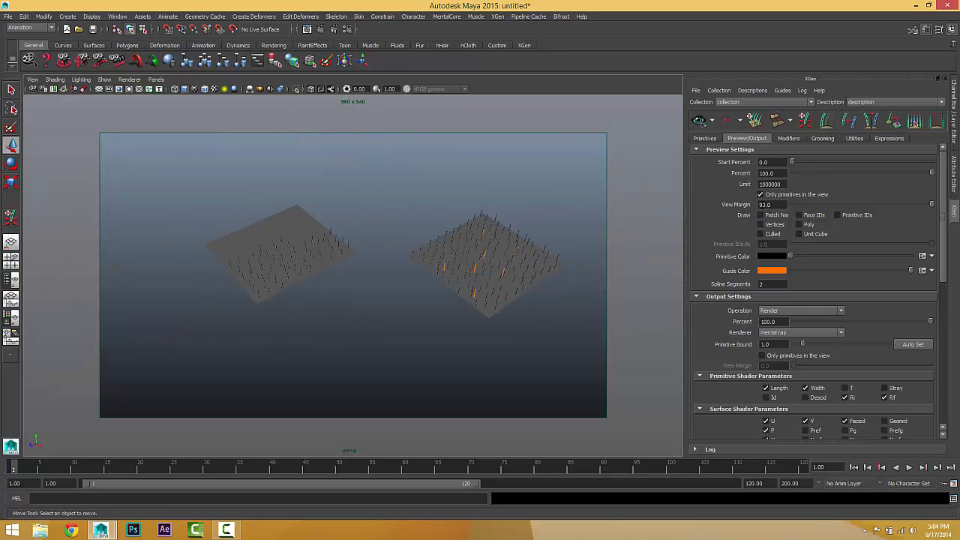
Set the description's preview View Margin to 0, update the preview in a close-up and compare both planes
{"action": "left_click_drag", "start_coordinate": [773, 204], "coordinate": [661, 207]}
{"action": "type", "text": "0"}
{"action": "key", "text": "Return"}
{"action": "scroll", "coordinate": [510, 276], "scroll_direction": "up", "scroll_amount": 8}
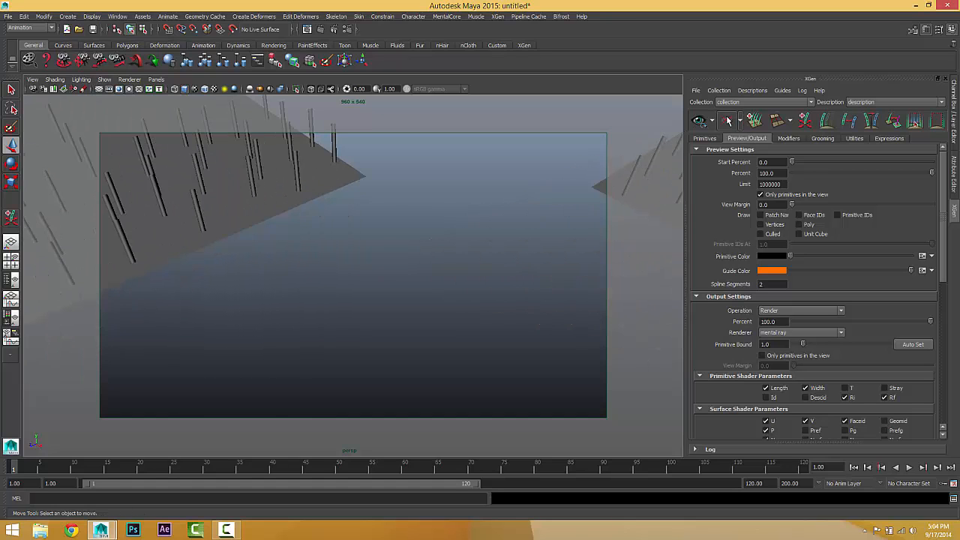
{"action": "scroll", "coordinate": [490, 238], "scroll_direction": "down", "scroll_amount": 10}
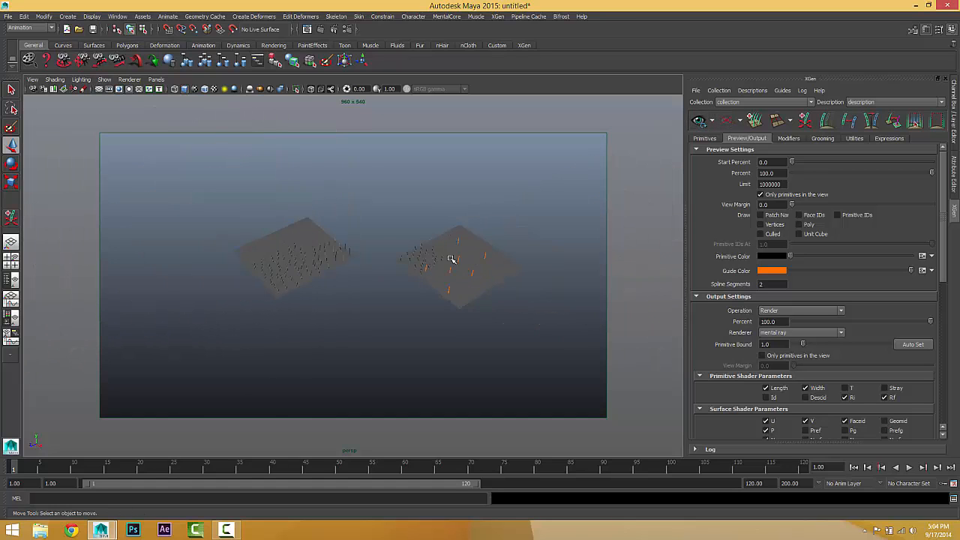
{"action": "scroll", "coordinate": [438, 237], "scroll_direction": "up", "scroll_amount": 2}
{"action": "scroll", "coordinate": [450, 275], "scroll_direction": "up", "scroll_amount": 4}
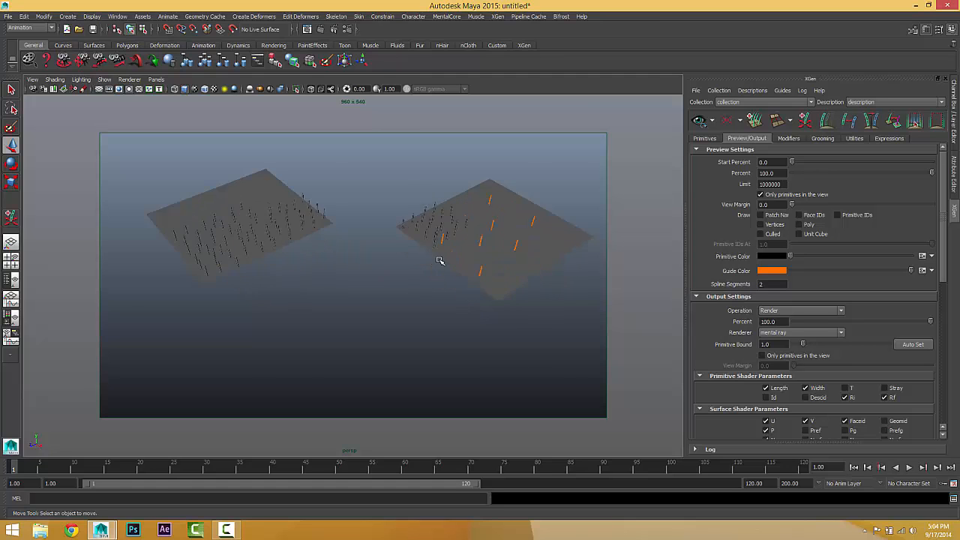
Examine the guides and remaining splines on the guided plane, from an overview down to close range
{"action": "left_click_drag", "start_coordinate": [440, 261], "coordinate": [475, 304], "text": "alt"}
{"action": "mouse_move", "coordinate": [437, 325]}
{"action": "middle_mouse_down", "text": "alt"}
{"action": "mouse_move", "coordinate": [434, 342]}
{"action": "mouse_move", "coordinate": [456, 320]}
{"action": "middle_mouse_up", "text": "alt"}
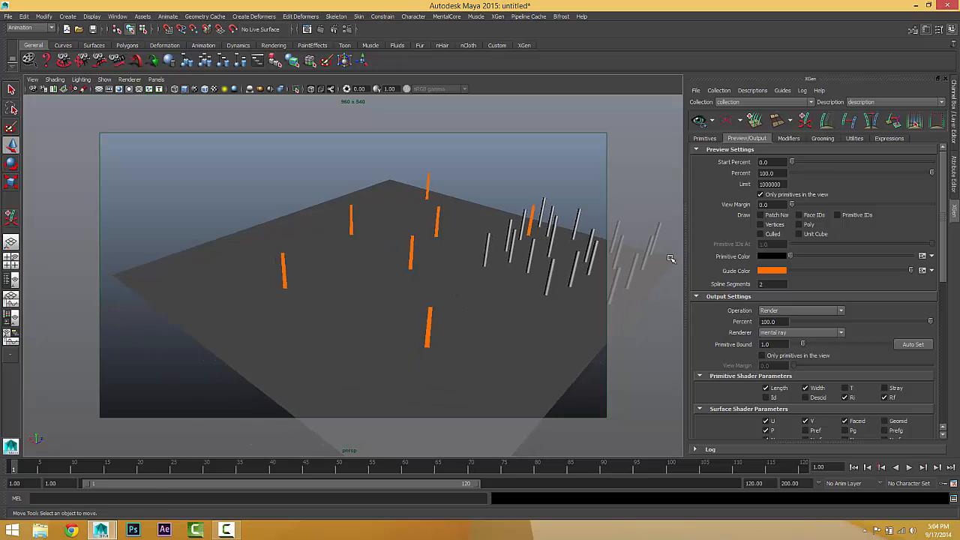
{"action": "left_click_drag", "start_coordinate": [441, 287], "coordinate": [428, 311], "text": "alt"}
{"action": "scroll", "coordinate": [452, 285], "scroll_direction": "up", "scroll_amount": 3}
{"action": "scroll", "coordinate": [461, 293], "scroll_direction": "down", "scroll_amount": 3}
{"action": "scroll", "coordinate": [487, 271], "scroll_direction": "up", "scroll_amount": 2}
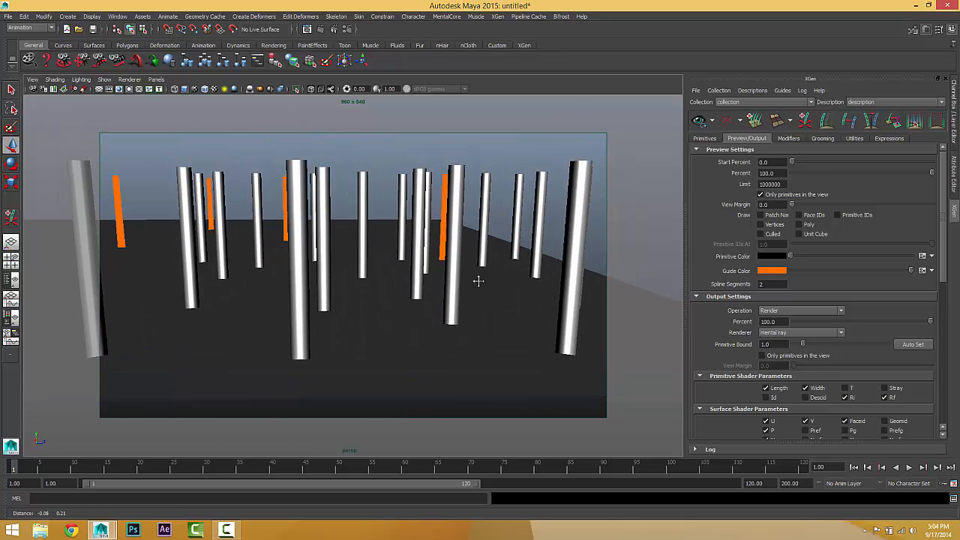
Turn on the Patch Names drawing option for the preview and select the plane with the guides
{"action": "left_click", "coordinate": [759, 215]}
{"action": "scroll", "coordinate": [469, 275], "scroll_direction": "down", "scroll_amount": 3}
{"action": "left_click_drag", "start_coordinate": [422, 286], "coordinate": [431, 315], "text": "alt"}
{"action": "left_click", "coordinate": [429, 335]}
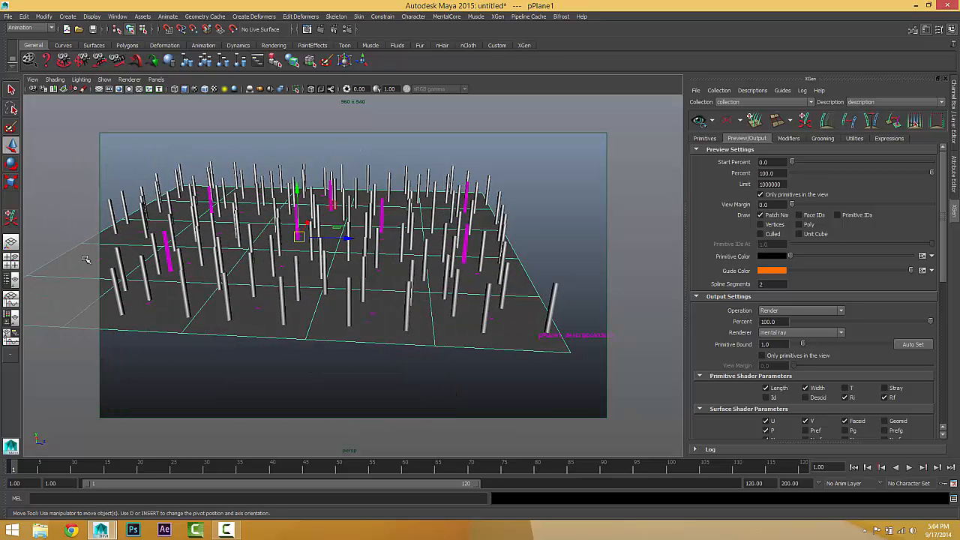
Show the Outliner beside the perspective view, select the XGen collection and inspect the plane from several angles
{"action": "left_click", "coordinate": [15, 279]}
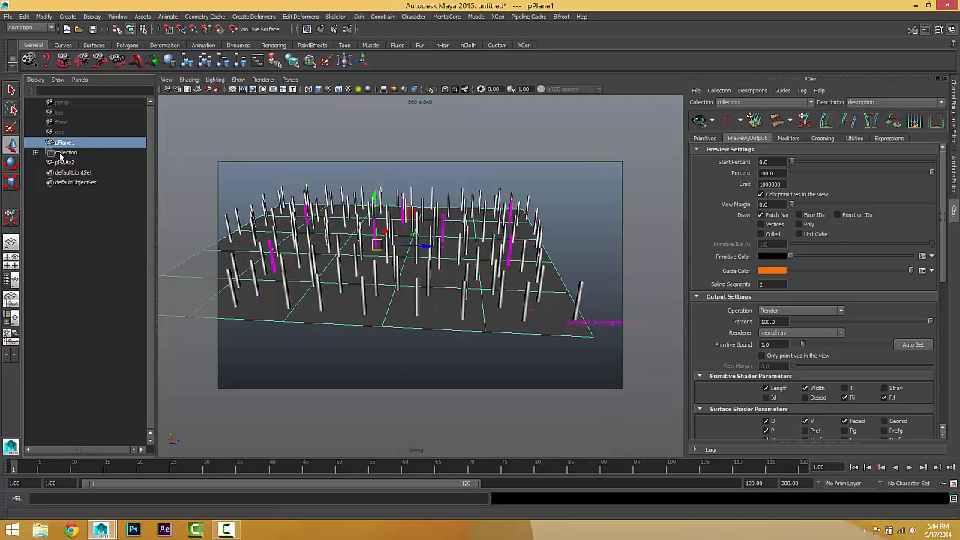
{"action": "left_click", "coordinate": [64, 153]}
{"action": "left_click_drag", "start_coordinate": [387, 235], "coordinate": [552, 268], "text": "alt"}
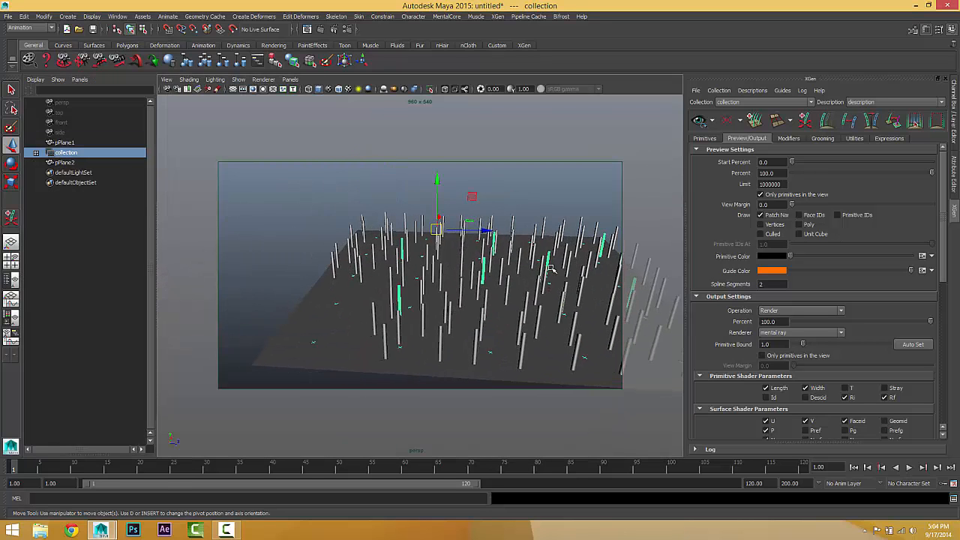
{"action": "left_click_drag", "start_coordinate": [498, 311], "coordinate": [562, 223], "text": "alt"}
{"action": "left_click_drag", "start_coordinate": [528, 262], "coordinate": [465, 225], "text": "alt"}
Draw Face IDs instead of Patch Names in the preview and select pPlane1 to show its faces
{"action": "left_click", "coordinate": [762, 215]}
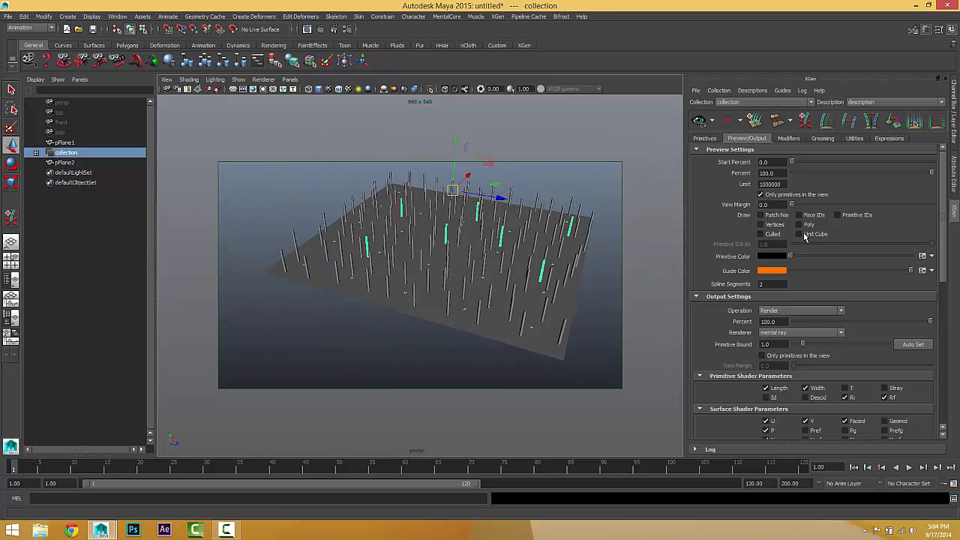
{"action": "left_click", "coordinate": [799, 215]}
{"action": "left_click_drag", "start_coordinate": [540, 270], "coordinate": [451, 294], "text": "alt"}
{"action": "left_click", "coordinate": [498, 249]}
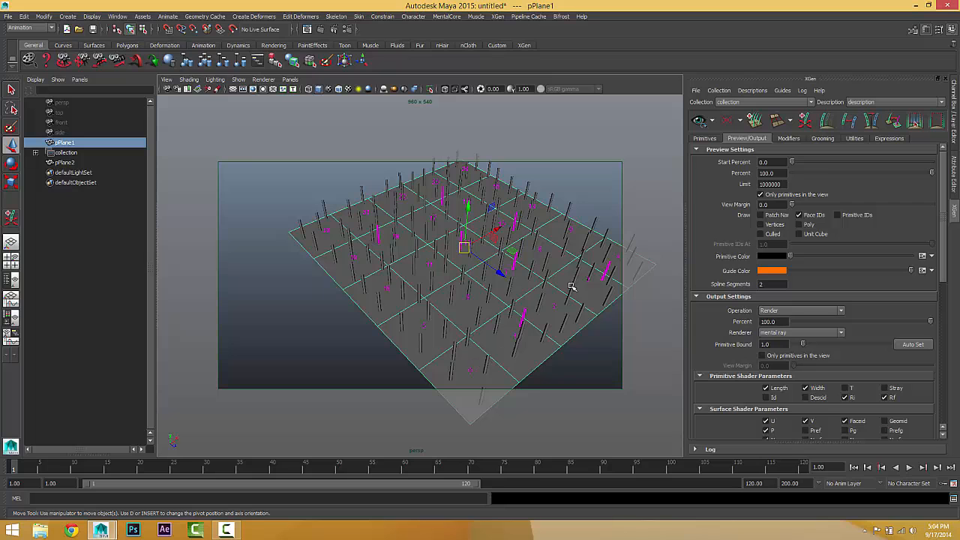
Check the face IDs on the selected plane and turn the Face IDs drawing option off
{"action": "left_click_drag", "start_coordinate": [532, 294], "coordinate": [550, 297], "text": "alt"}
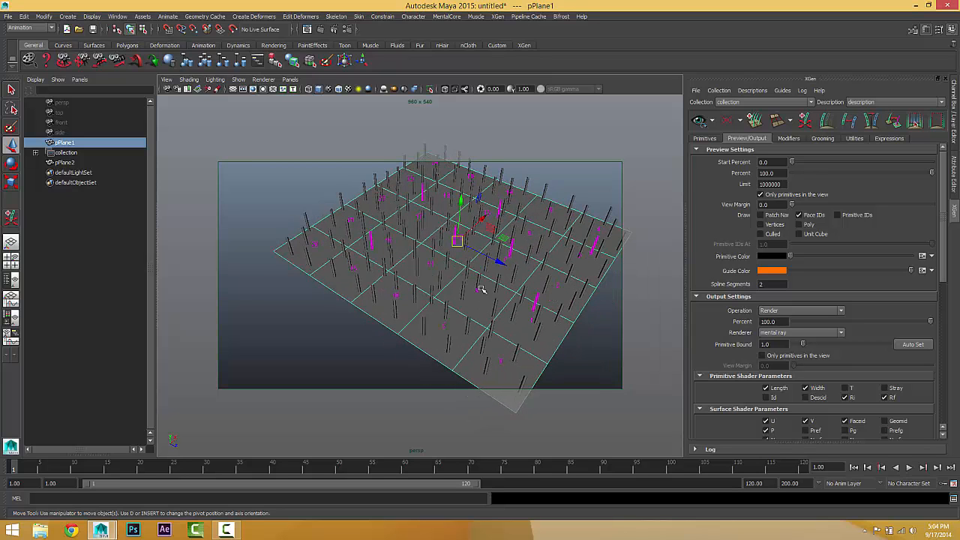
{"action": "left_click_drag", "start_coordinate": [481, 289], "coordinate": [500, 280], "text": "alt"}
{"action": "left_click", "coordinate": [800, 216]}
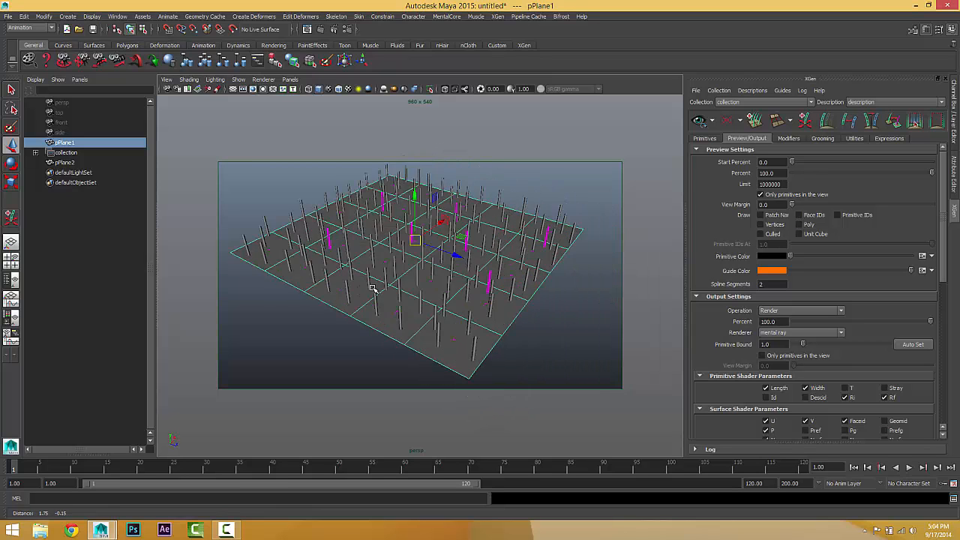
Examine the splines on the selected plane at close range and from low angles
{"action": "left_click_drag", "start_coordinate": [375, 286], "coordinate": [420, 276], "text": "alt"}
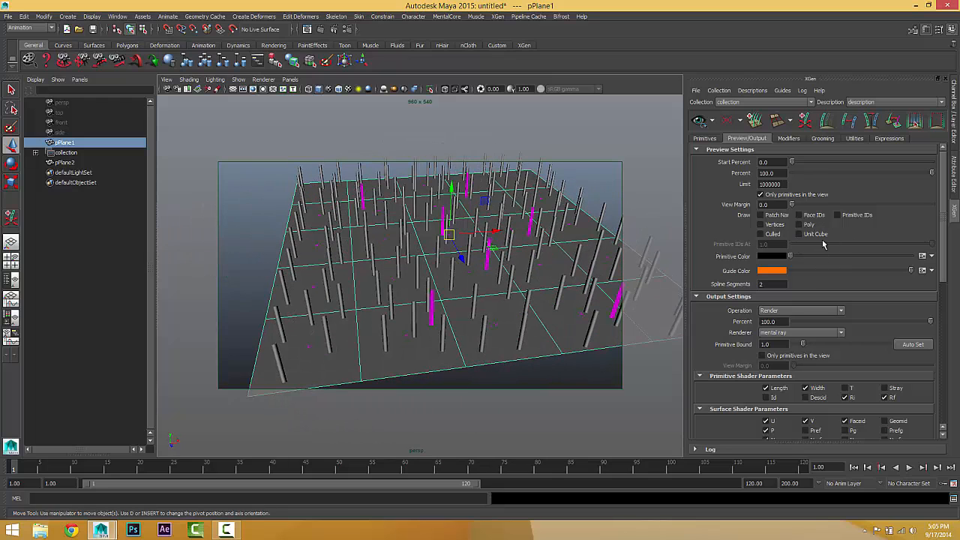
{"action": "left_click_drag", "start_coordinate": [508, 267], "coordinate": [486, 292], "text": "alt"}
{"action": "scroll", "coordinate": [499, 270], "scroll_direction": "up", "scroll_amount": 8}
{"action": "middle_click_drag", "start_coordinate": [459, 279], "coordinate": [426, 282], "text": "alt"}
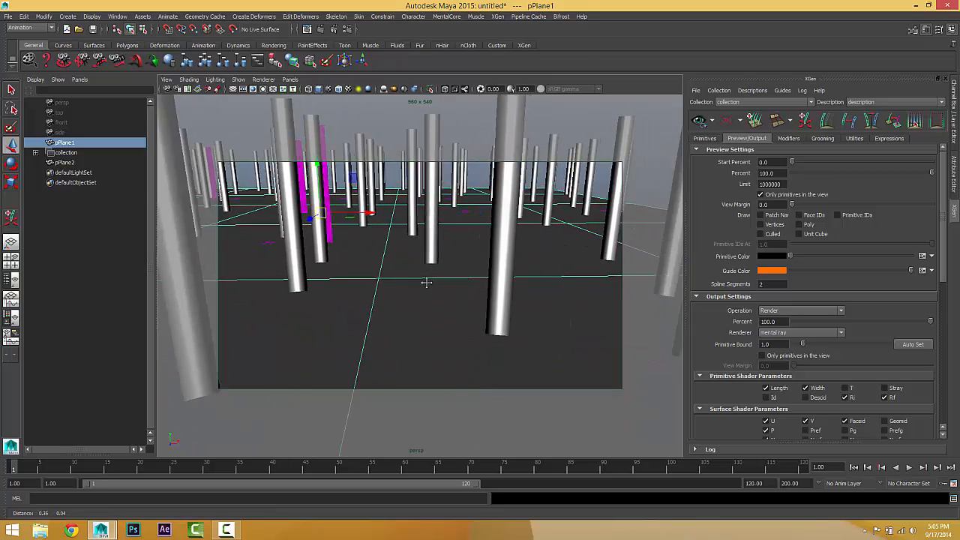
{"action": "left_click_drag", "start_coordinate": [411, 282], "coordinate": [507, 268], "text": "alt"}
{"action": "left_click_drag", "start_coordinate": [429, 306], "coordinate": [417, 296], "text": "alt"}
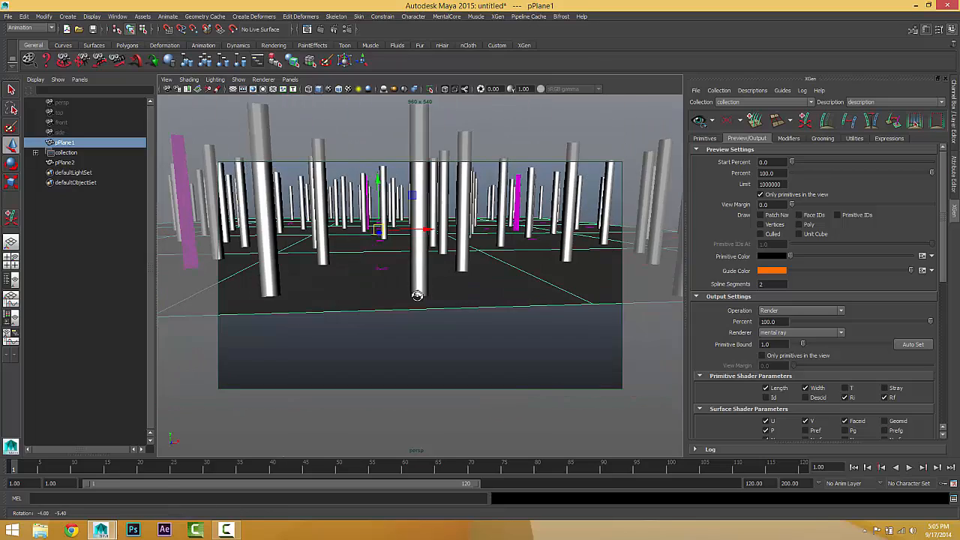
{"action": "middle_click_drag", "start_coordinate": [417, 296], "coordinate": [423, 333], "text": "alt"}
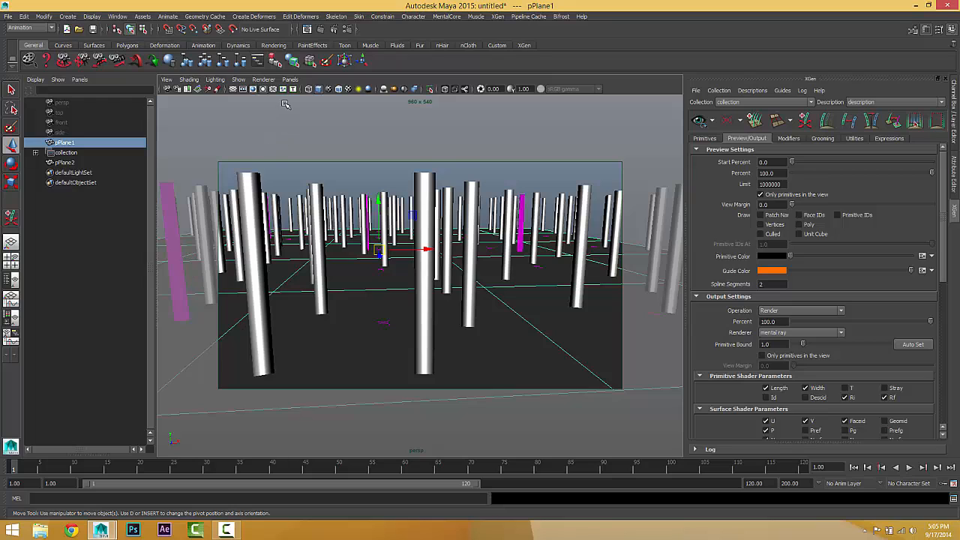
Display the wireframe over the shaded splines and turn on the Poly drawing option in the preview
{"action": "left_click", "coordinate": [339, 88]}
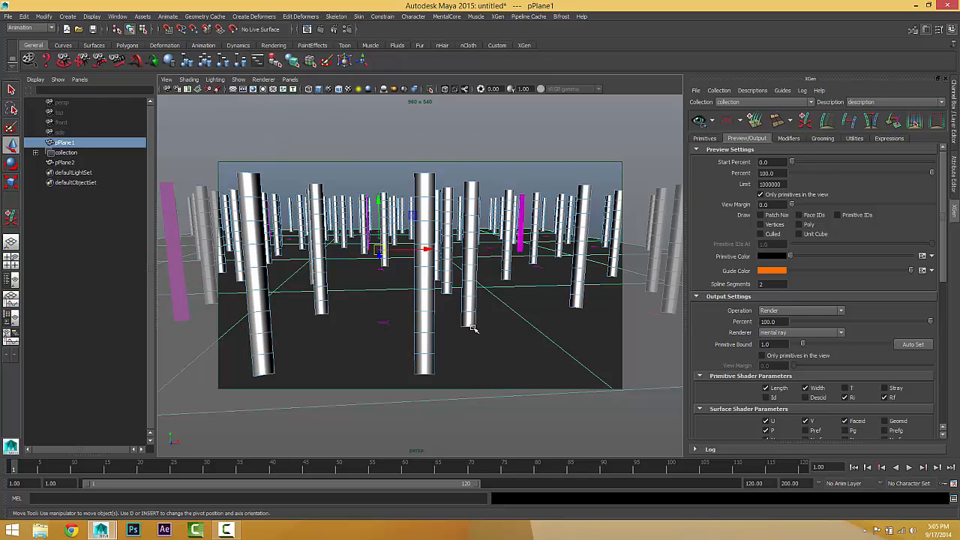
{"action": "right_click_drag", "start_coordinate": [431, 259], "coordinate": [435, 227], "text": "alt"}
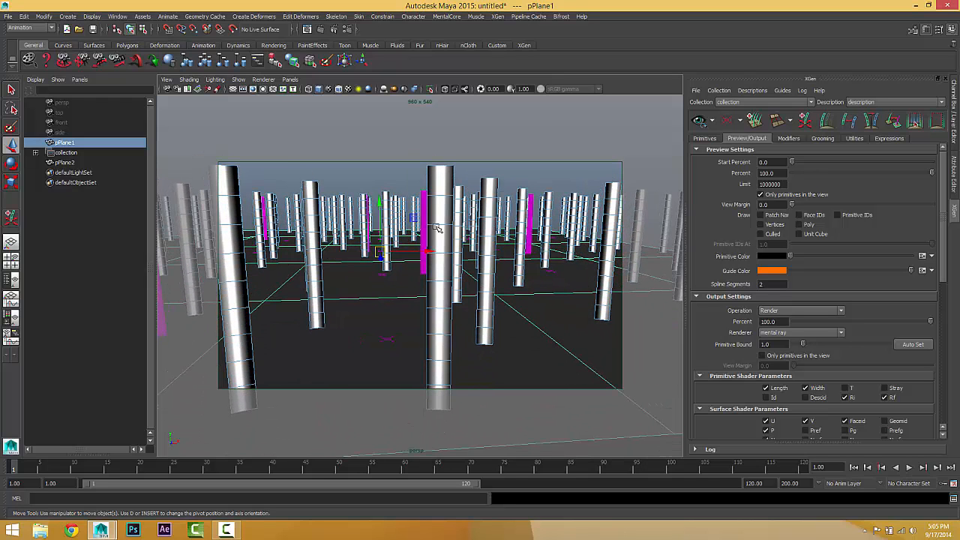
{"action": "left_click_drag", "start_coordinate": [448, 341], "coordinate": [459, 307], "text": "alt"}
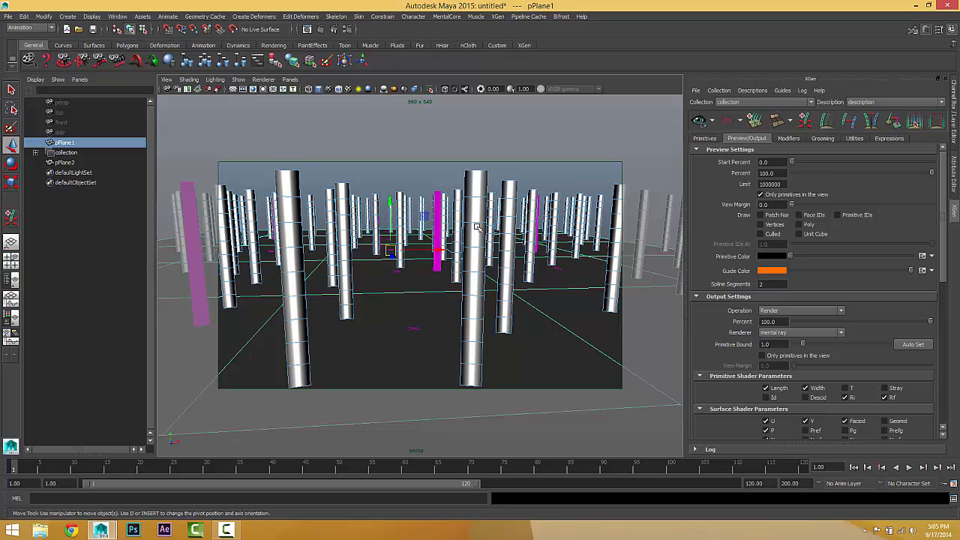
{"action": "left_click", "coordinate": [807, 225]}
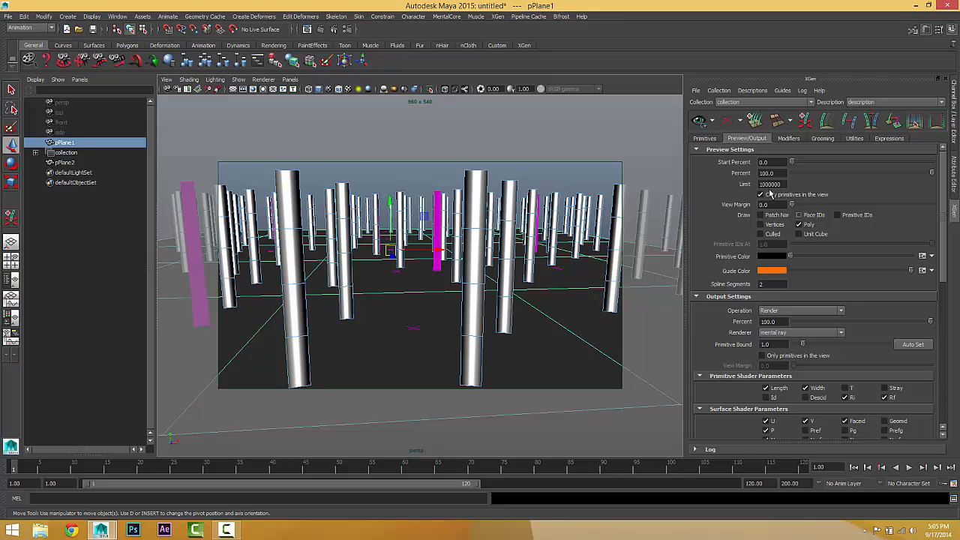
Try a Modifier CV Count of 10 on the spline primitives, restore it to 5 and return to the preview settings
{"action": "left_click", "coordinate": [705, 138]}
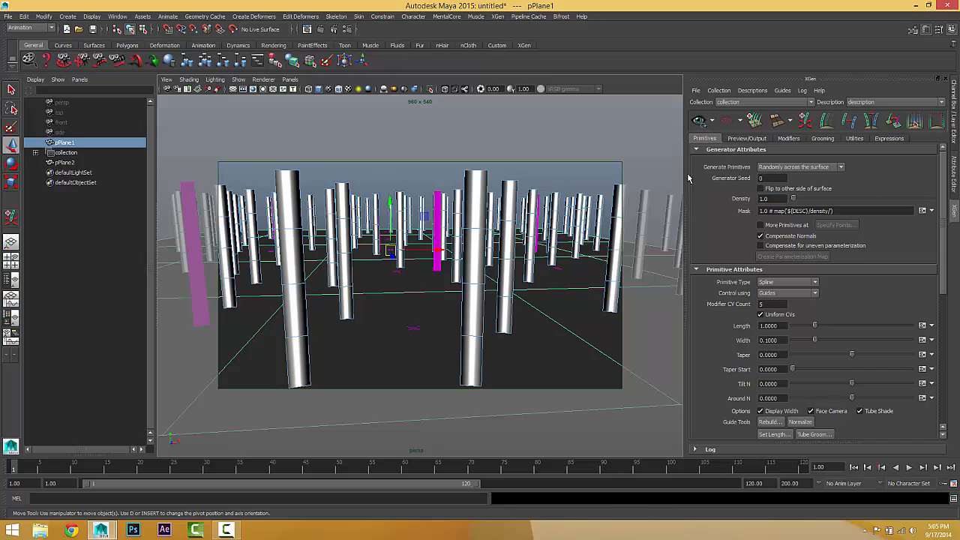
{"action": "double_click", "coordinate": [773, 304]}
{"action": "type", "text": "10"}
{"action": "key", "text": "Return"}
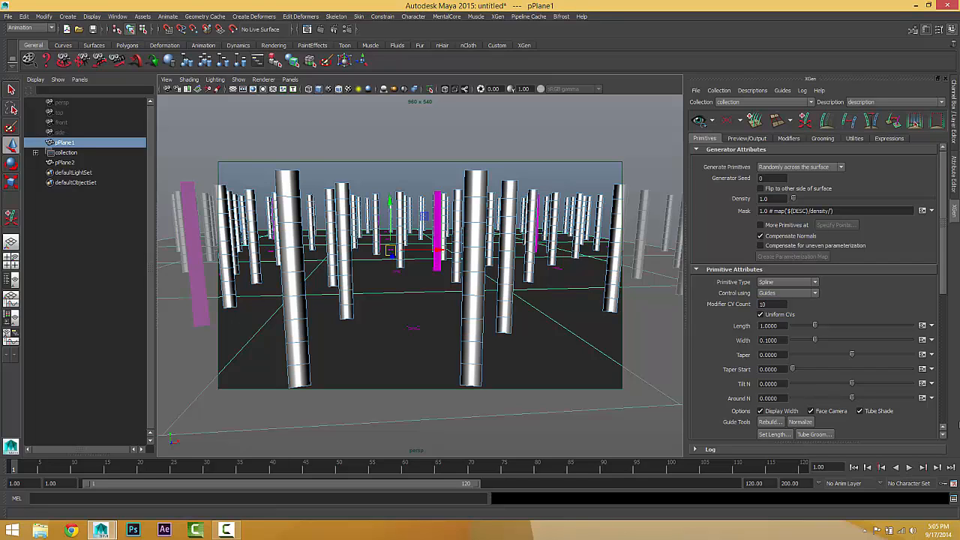
{"action": "left_click_drag", "start_coordinate": [777, 304], "coordinate": [684, 307]}
{"action": "key", "text": "Return"}
{"action": "left_click", "coordinate": [745, 139]}
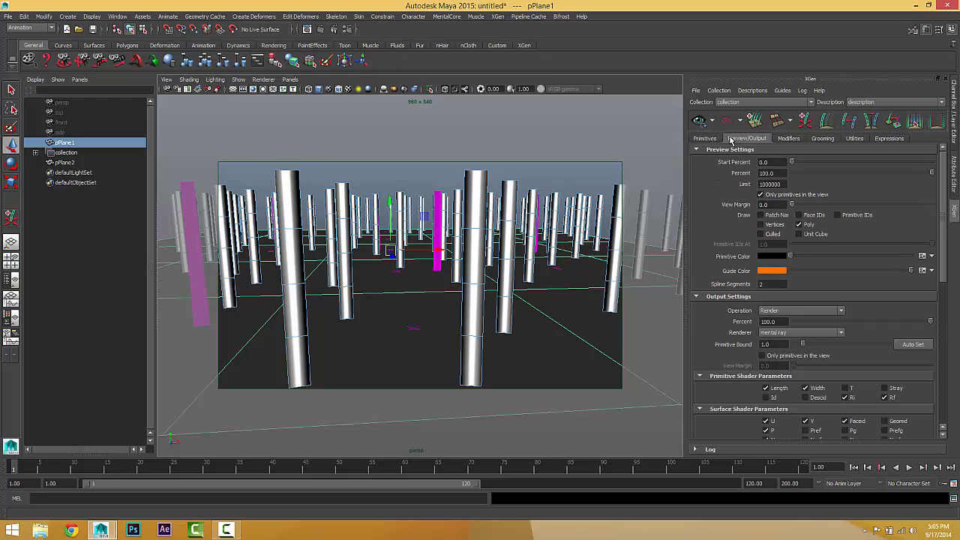
Turn off the Poly drawing option and set Spline Segments to 12
{"action": "left_click", "coordinate": [799, 224]}
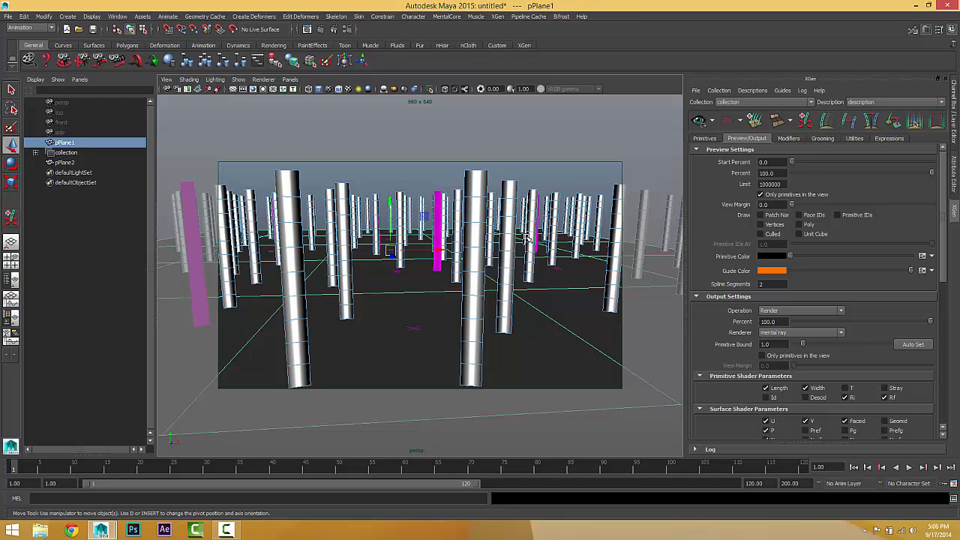
{"action": "left_click", "coordinate": [777, 285]}
{"action": "key", "text": "Return"}
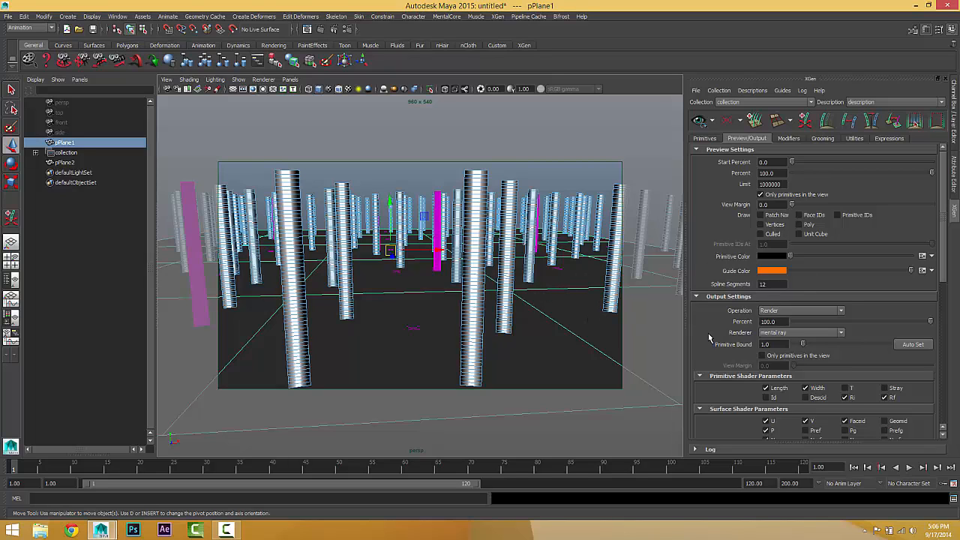
Switch the nearest guide at the plane's edge to vertex editing and pull its tip vertex sideways across the plane
{"action": "left_click", "coordinate": [705, 138]}
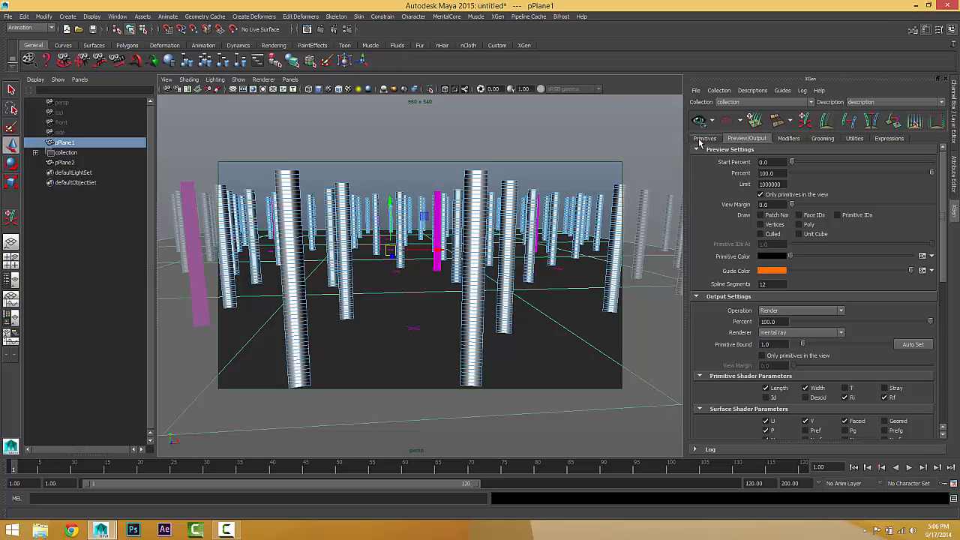
{"action": "scroll", "coordinate": [738, 300], "scroll_direction": "down", "scroll_amount": 5}
{"action": "scroll", "coordinate": [739, 300], "scroll_direction": "up", "scroll_amount": 2}
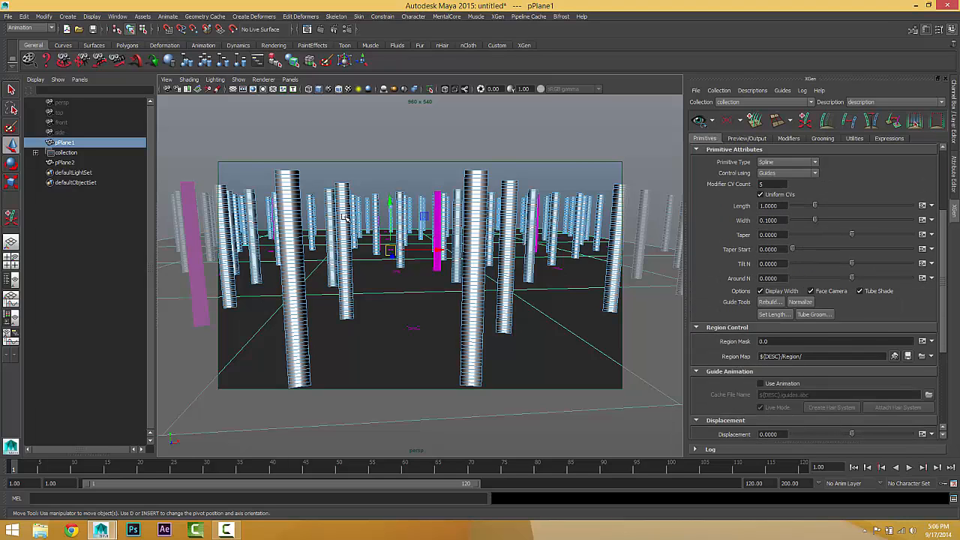
{"action": "left_click", "coordinate": [440, 201]}
{"action": "right_click_drag", "start_coordinate": [438, 195], "coordinate": [385, 211]}
{"action": "left_click", "coordinate": [189, 209]}
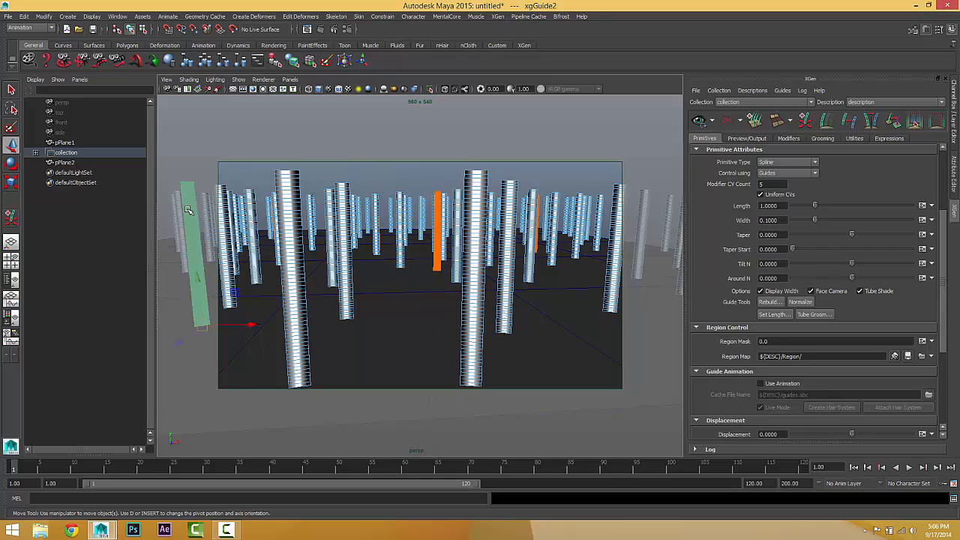
{"action": "right_click_drag", "start_coordinate": [190, 201], "coordinate": [156, 184]}
{"action": "left_click_drag", "start_coordinate": [210, 167], "coordinate": [395, 188]}
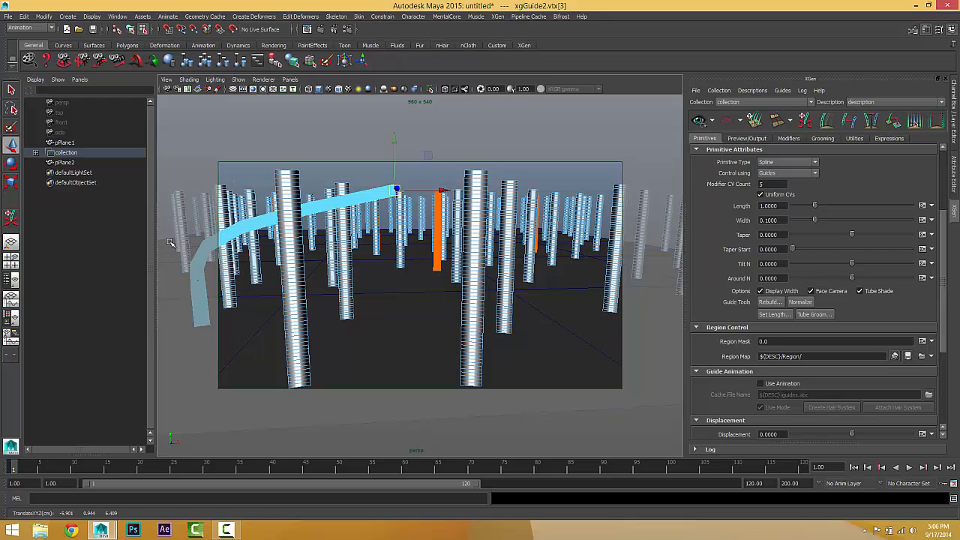
Bring the bent guide's tip lower and closer, and raise its middle vertices into a tall arch
{"action": "left_click_drag", "start_coordinate": [172, 243], "coordinate": [217, 191]}
{"action": "left_click", "coordinate": [204, 221]}
{"action": "key", "text": "ctrl+z"}
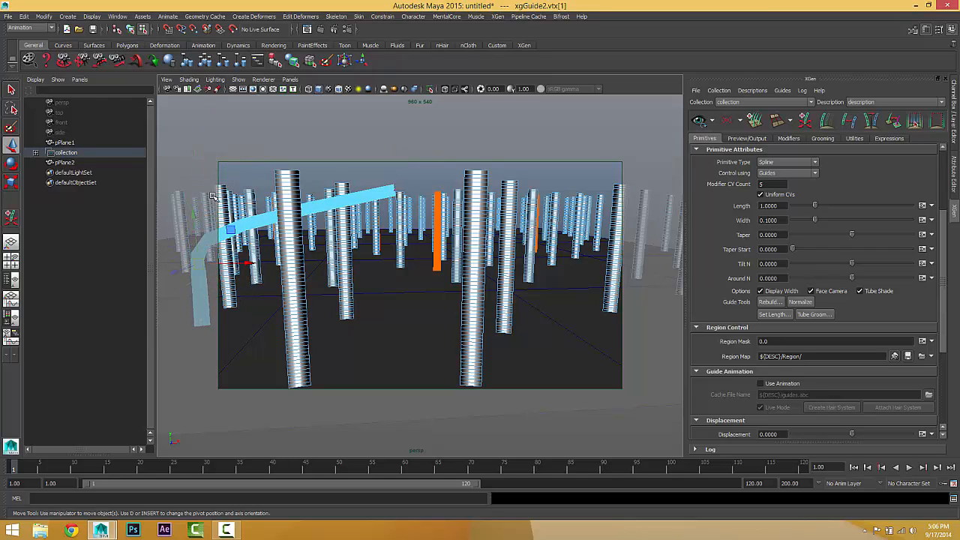
{"action": "left_click", "coordinate": [343, 266]}
{"action": "left_click_drag", "start_coordinate": [264, 179], "coordinate": [418, 241]}
{"action": "left_click_drag", "start_coordinate": [399, 190], "coordinate": [349, 233]}
{"action": "left_click_drag", "start_coordinate": [178, 219], "coordinate": [259, 269]}
{"action": "left_click_drag", "start_coordinate": [193, 213], "coordinate": [209, 127]}
{"action": "left_click_drag", "start_coordinate": [201, 171], "coordinate": [243, 172]}
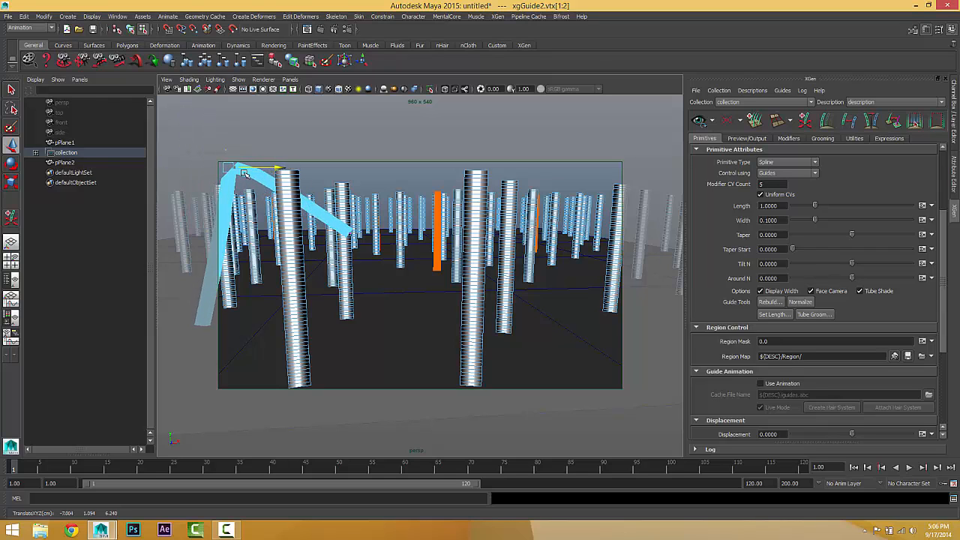
Round off the top of the arched guide, pull its tip inward and update the XGen preview
{"action": "left_click", "coordinate": [261, 292]}
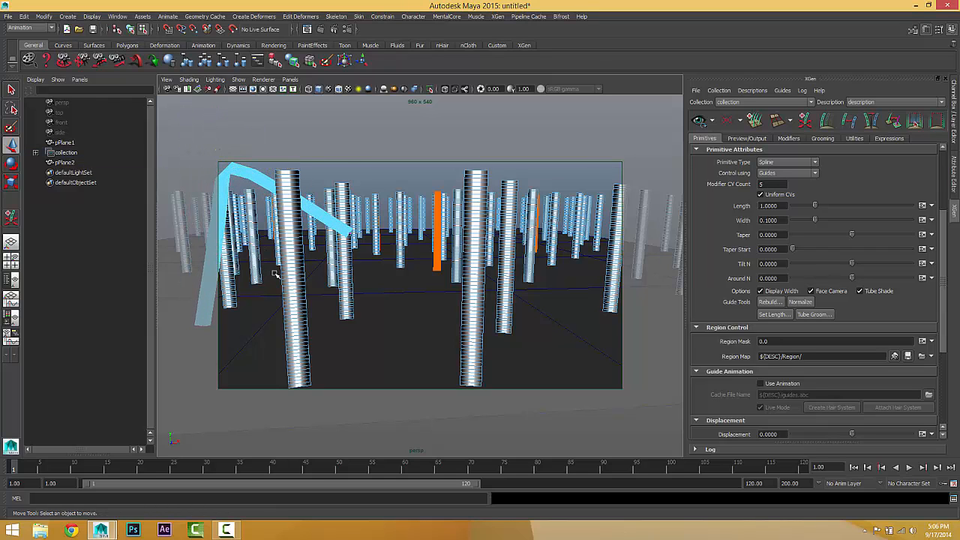
{"action": "left_click_drag", "start_coordinate": [218, 148], "coordinate": [268, 206]}
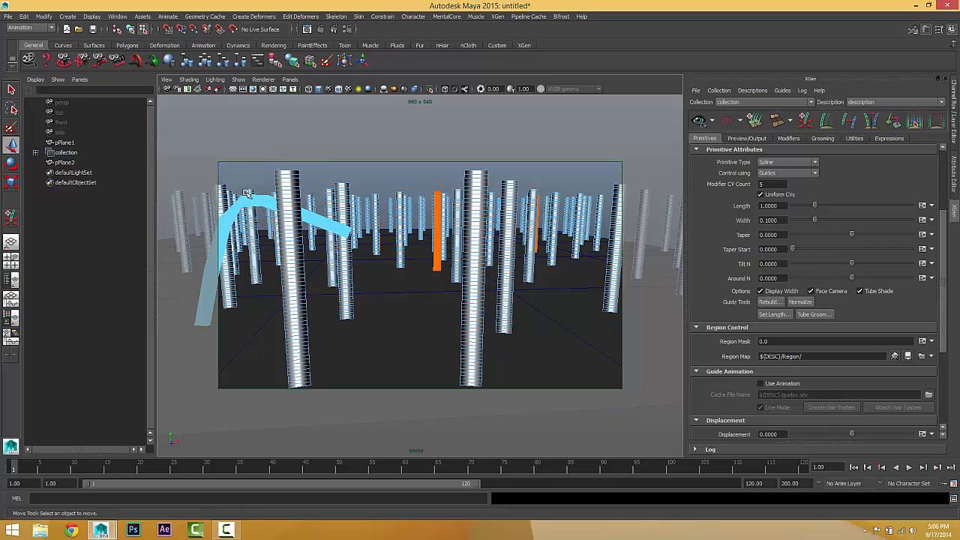
{"action": "left_click", "coordinate": [357, 243]}
{"action": "left_click_drag", "start_coordinate": [358, 244], "coordinate": [311, 253]}
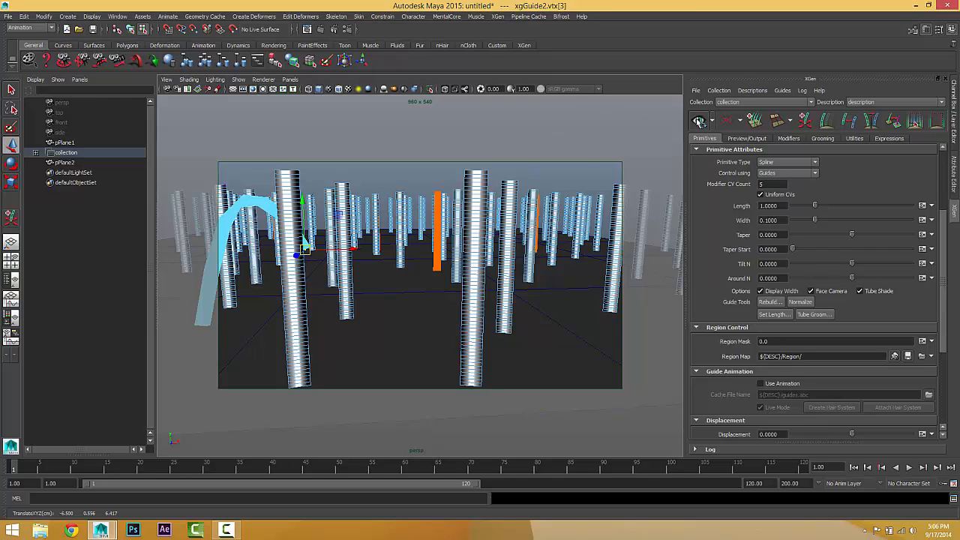
{"action": "left_click", "coordinate": [699, 120]}
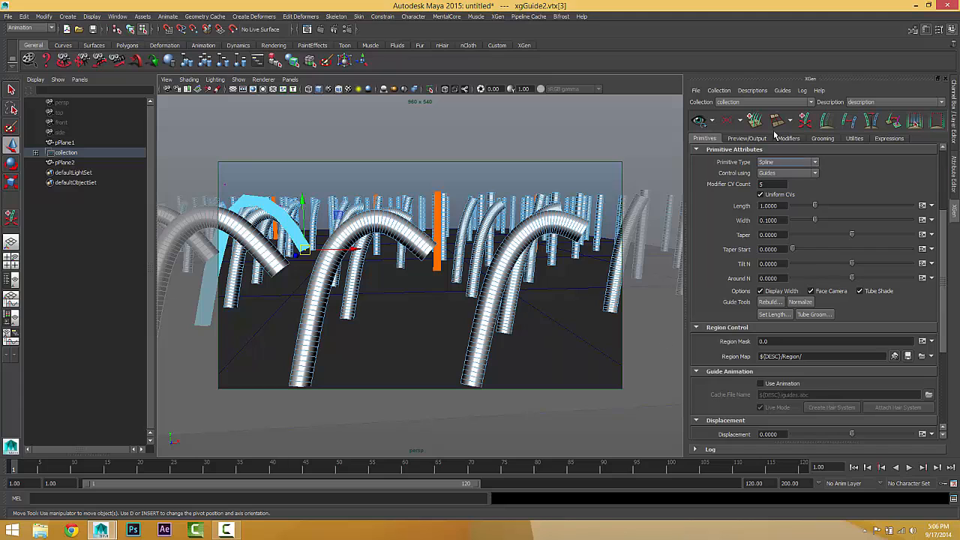
Render the arched splines from the perspective camera with mental ray and minimise the render window
{"action": "left_click", "coordinate": [746, 138]}
{"action": "double_click", "coordinate": [774, 284]}
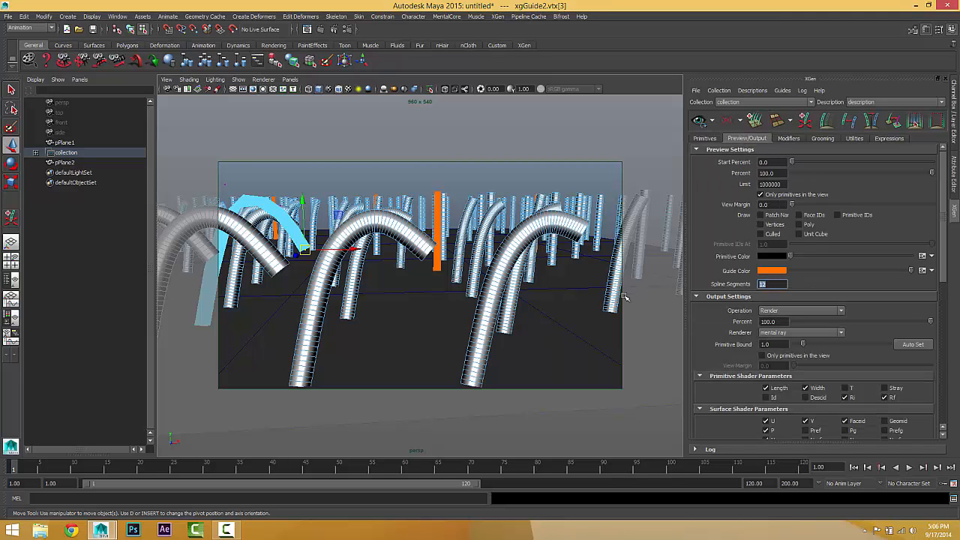
{"action": "left_click", "coordinate": [308, 29]}
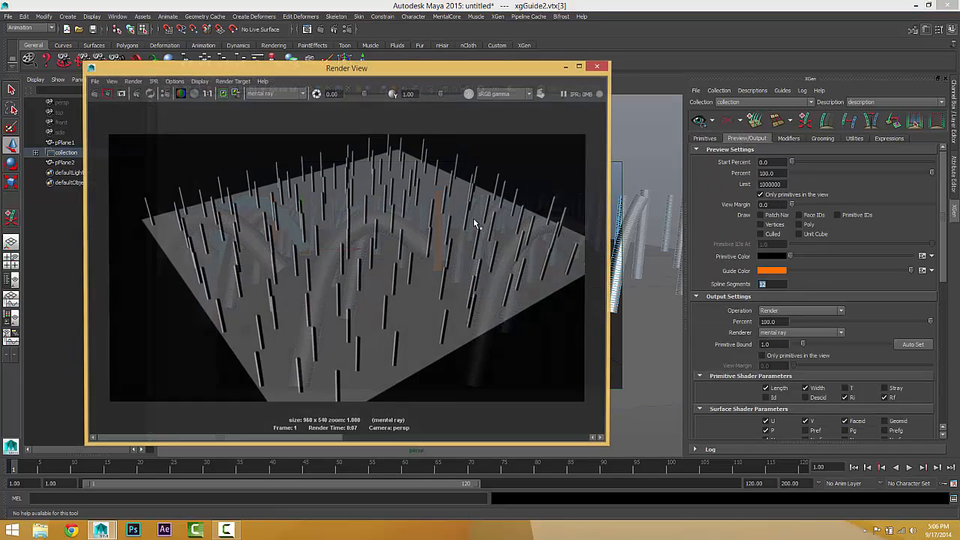
{"action": "left_click", "coordinate": [94, 92]}
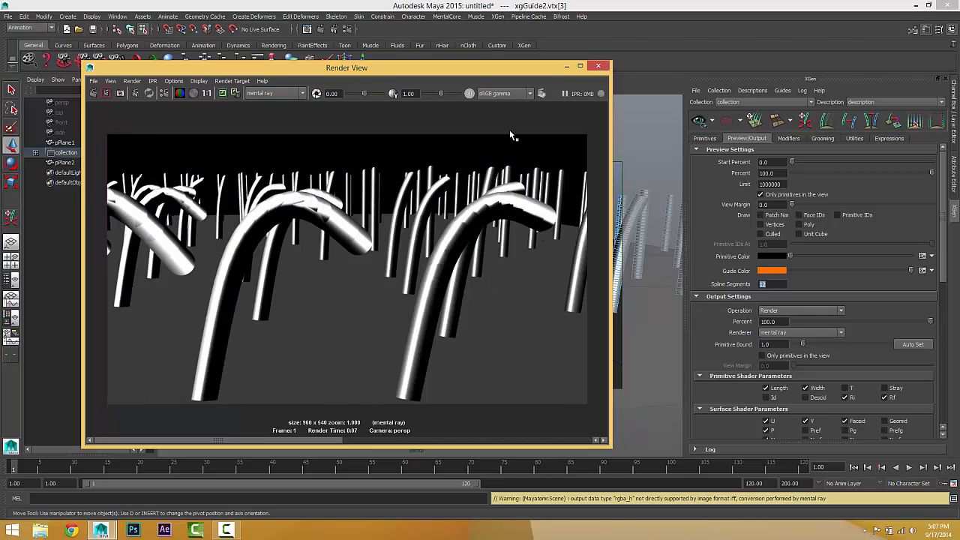
{"action": "left_click", "coordinate": [567, 66]}
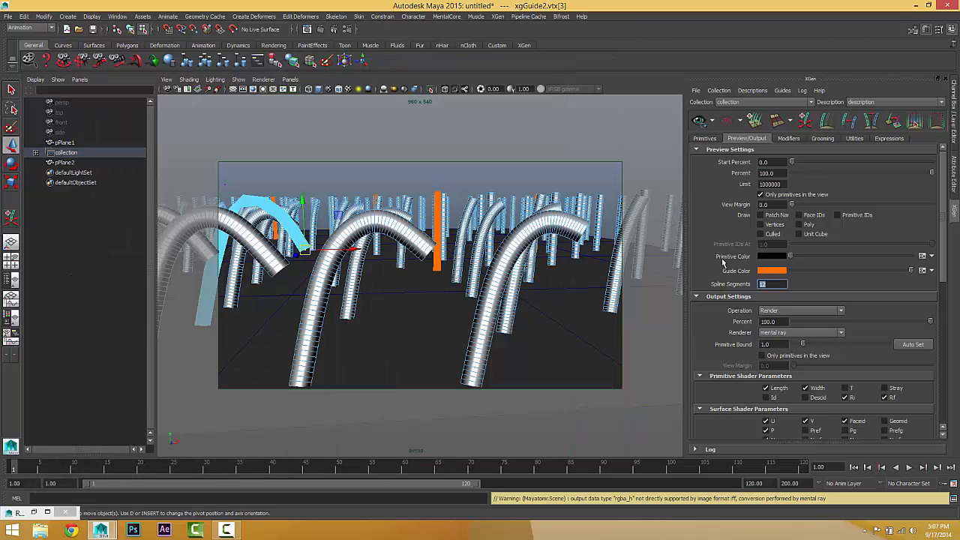
Draw the splines with the Poly option to compare the shape of their bends, and turn the option off
{"action": "left_click", "coordinate": [799, 224]}
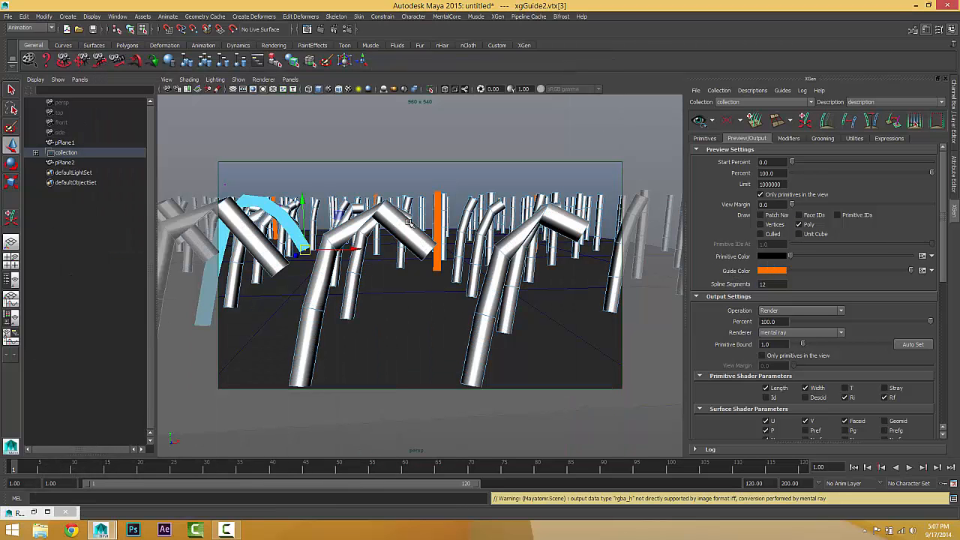
{"action": "left_click_drag", "start_coordinate": [531, 250], "coordinate": [418, 250], "text": "alt"}
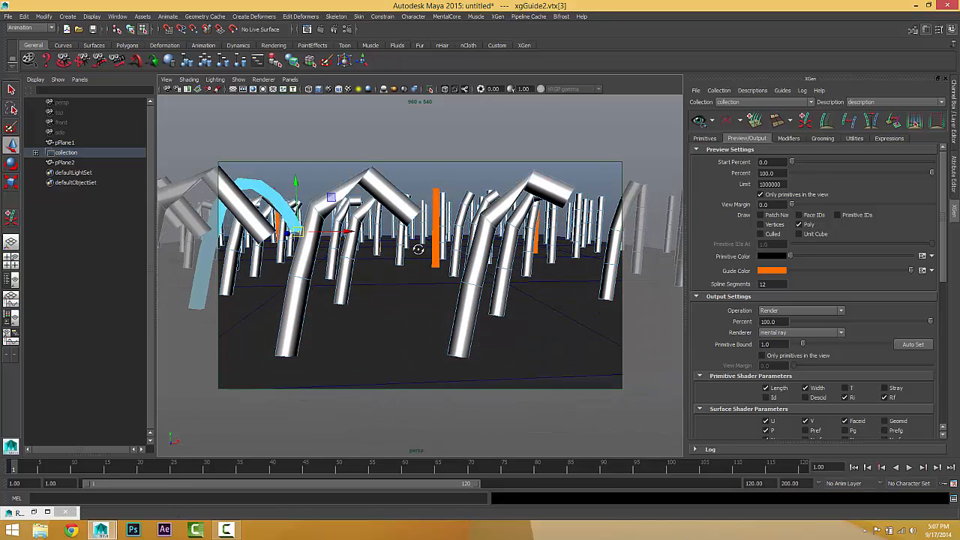
{"action": "left_click", "coordinate": [799, 225]}
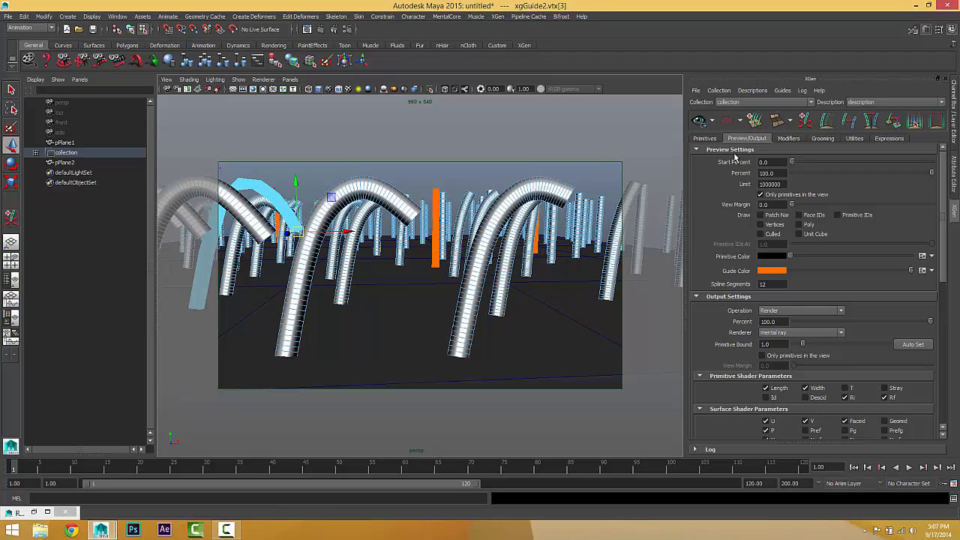
Try Sphere as the description's Primitive Type and set it back to Spline
{"action": "left_click", "coordinate": [705, 138]}
{"action": "scroll", "coordinate": [784, 371], "scroll_direction": "down", "scroll_amount": 4}
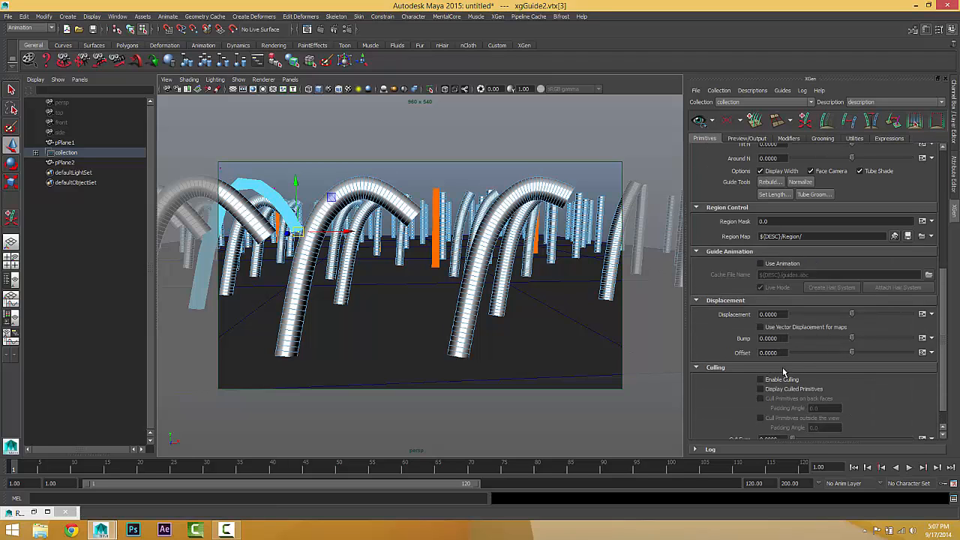
{"action": "scroll", "coordinate": [781, 339], "scroll_direction": "up", "scroll_amount": 5}
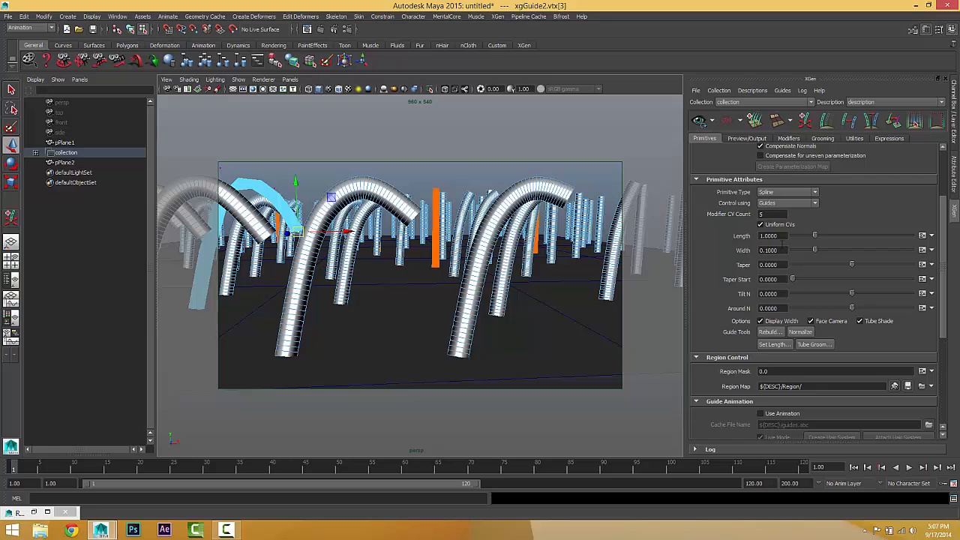
{"action": "double_click", "coordinate": [774, 214]}
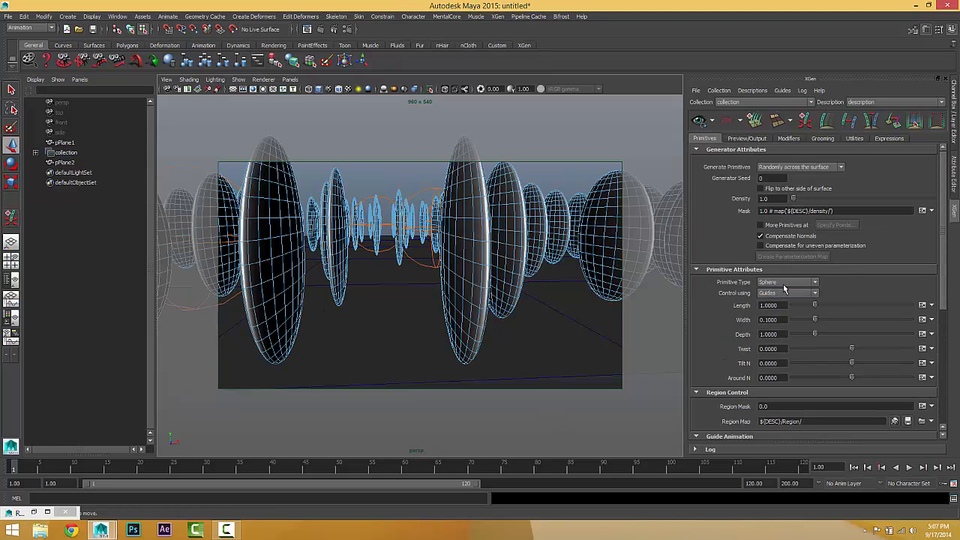
{"action": "left_click", "coordinate": [784, 285]}
{"action": "left_click", "coordinate": [785, 313]}
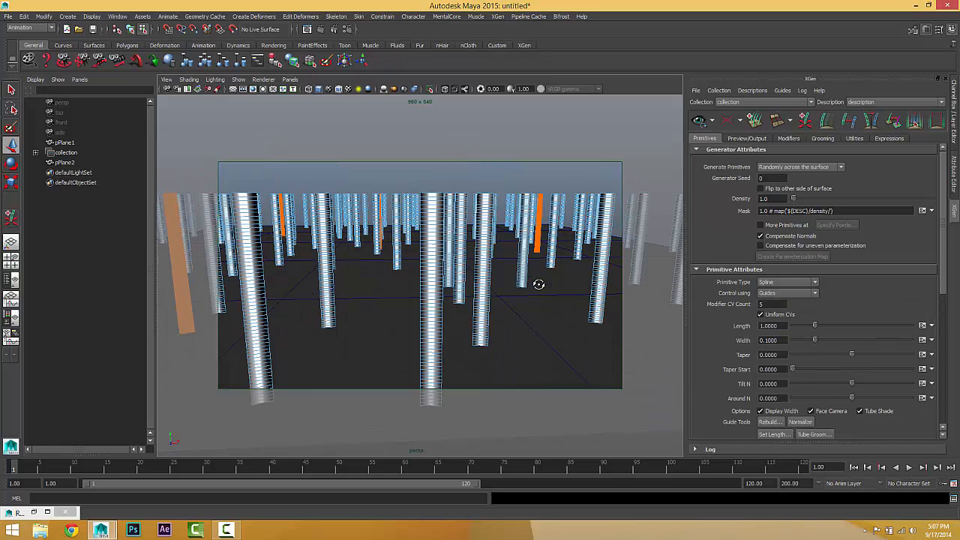
Return to the preview settings and select a group of spline primitives along one side of the plane with the XGen selection tool
{"action": "left_click_drag", "start_coordinate": [538, 285], "coordinate": [538, 283], "text": "alt"}
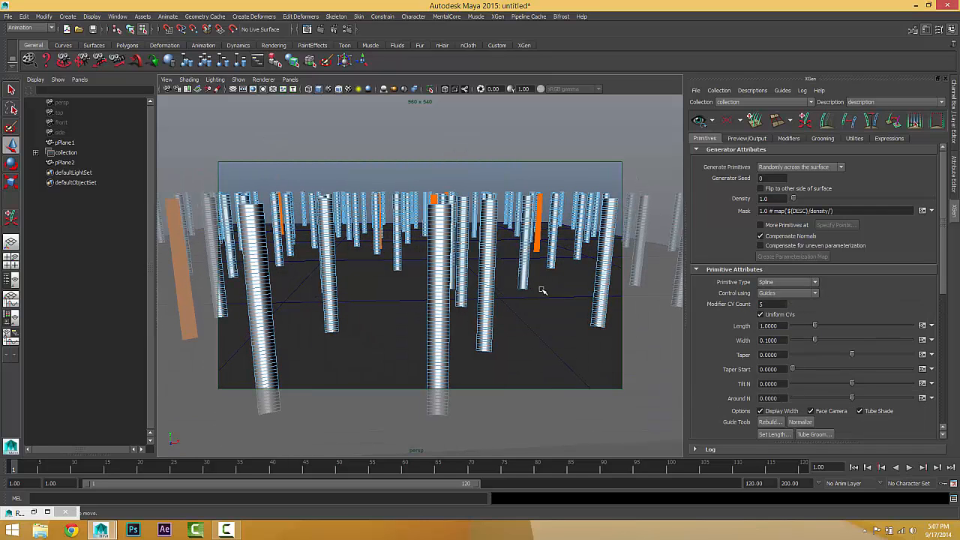
{"action": "left_click", "coordinate": [744, 139]}
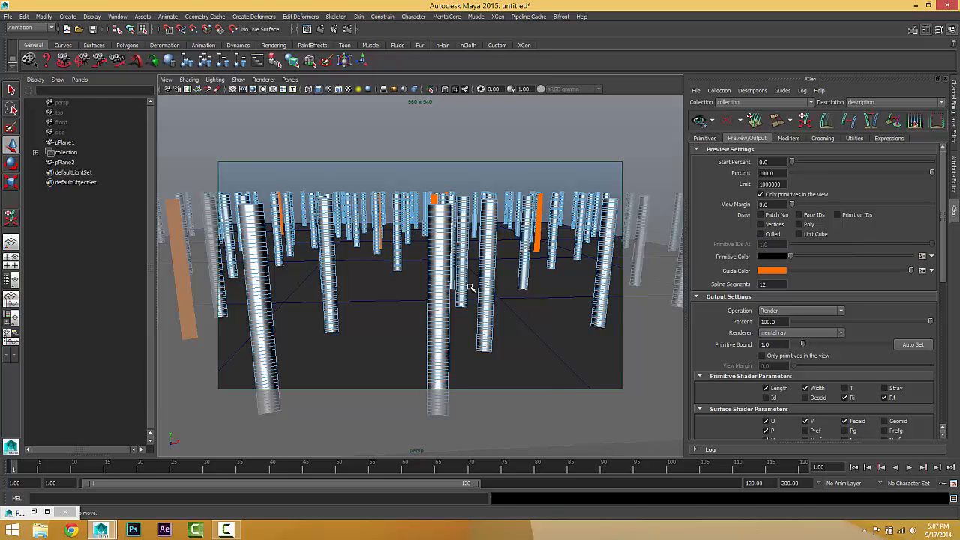
{"action": "left_click_drag", "start_coordinate": [471, 288], "coordinate": [540, 273], "text": "alt"}
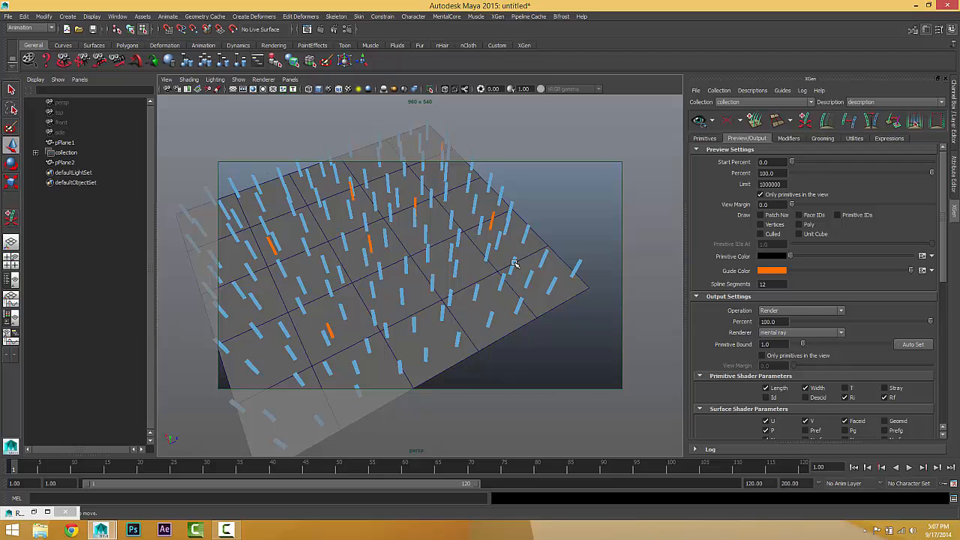
{"action": "right_click", "coordinate": [515, 263]}
{"action": "left_click_drag", "start_coordinate": [407, 244], "coordinate": [434, 244], "text": "alt"}
{"action": "left_click_drag", "start_coordinate": [544, 197], "coordinate": [439, 256]}
{"action": "scroll", "coordinate": [440, 267], "scroll_direction": "up", "scroll_amount": 4}
{"action": "middle_click_drag", "start_coordinate": [439, 257], "coordinate": [437, 292], "text": "alt"}
{"action": "right_click_drag", "start_coordinate": [438, 294], "coordinate": [474, 306], "text": "alt"}
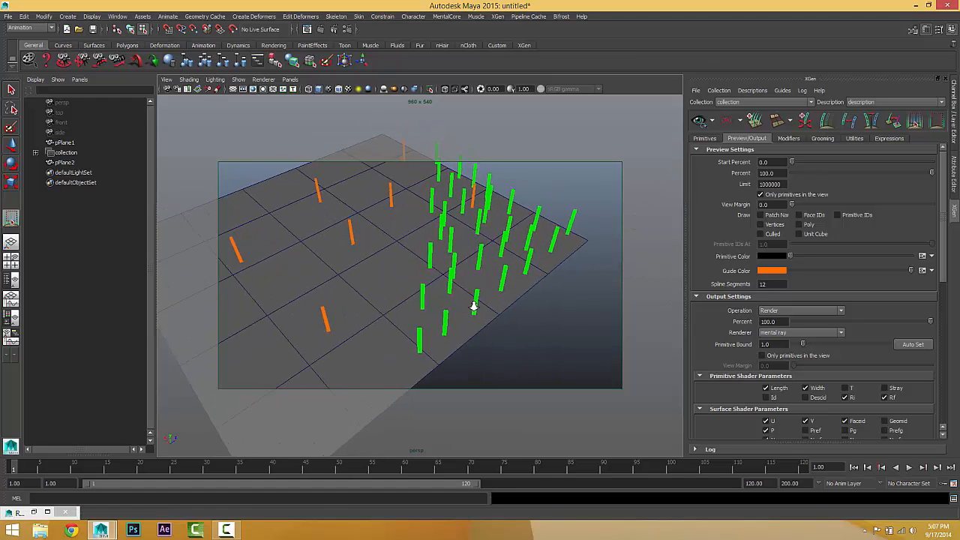
{"action": "left_click_drag", "start_coordinate": [474, 306], "coordinate": [461, 309], "text": "alt"}
{"action": "middle_click_drag", "start_coordinate": [460, 309], "coordinate": [475, 328], "text": "alt"}
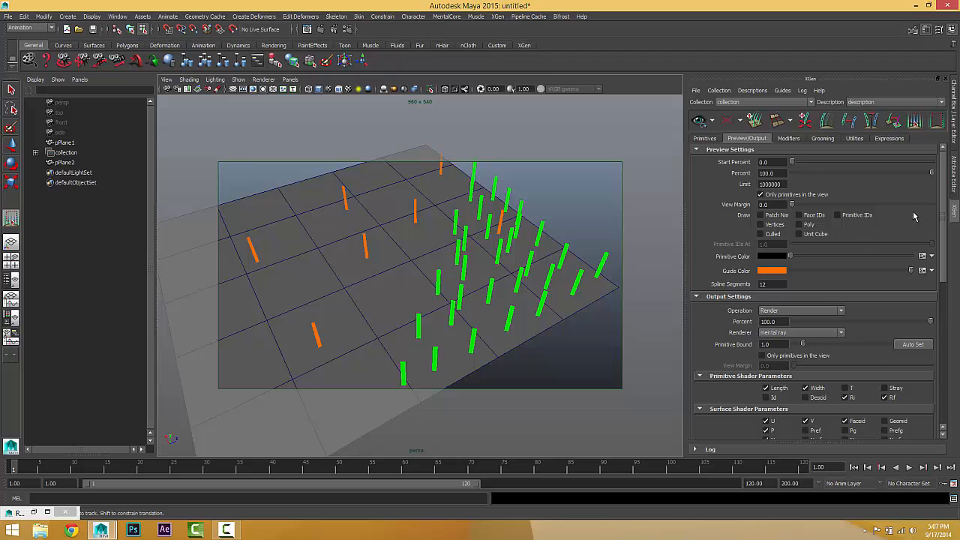
Cull the selected group of spline primitives on the plane and update the XGen preview
{"action": "left_click", "coordinate": [942, 125]}
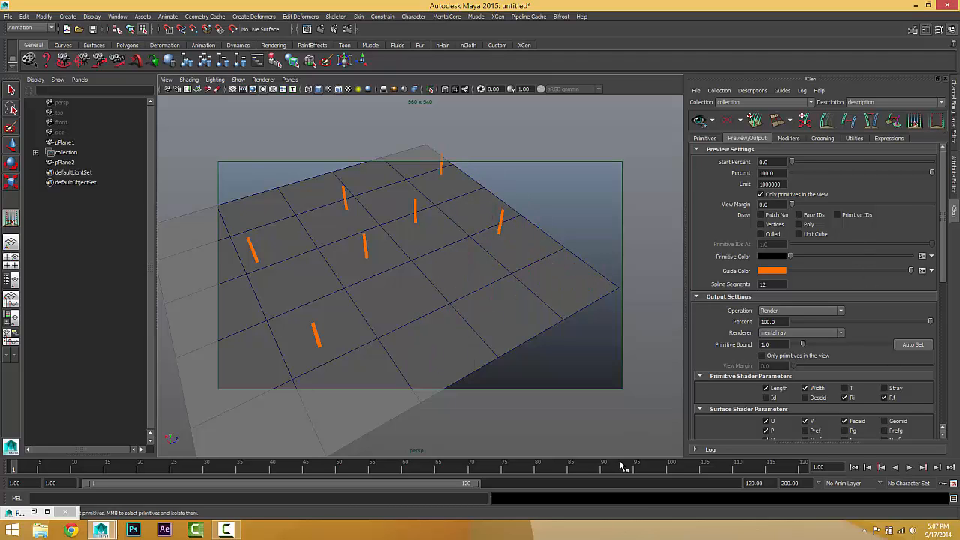
{"action": "left_click_drag", "start_coordinate": [497, 326], "coordinate": [533, 319], "text": "alt"}
{"action": "left_click", "coordinate": [700, 120]}
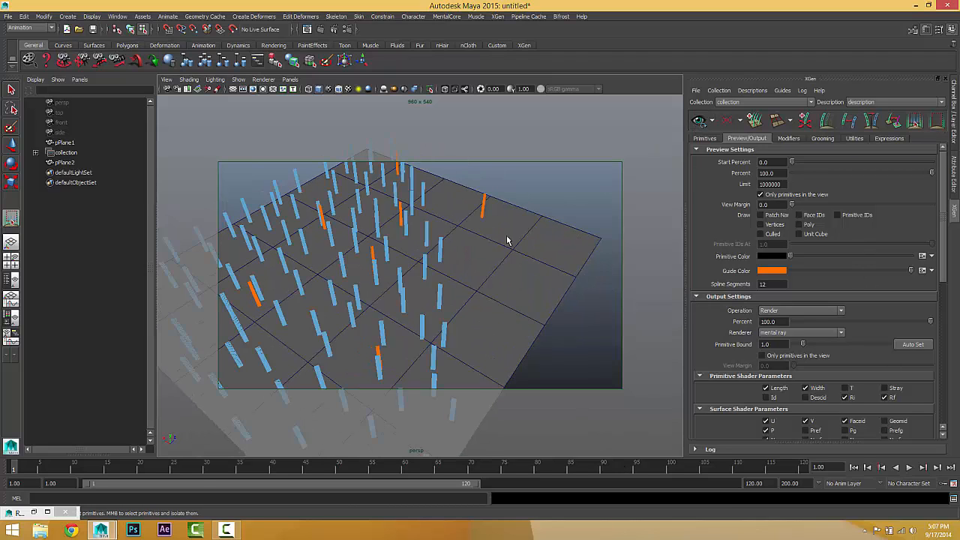
Render the plane with its culled splines from the perspective camera using mental ray, and close the render window
{"action": "scroll", "coordinate": [508, 240], "scroll_direction": "down", "scroll_amount": 5}
{"action": "middle_click_drag", "start_coordinate": [507, 240], "coordinate": [553, 217], "text": "alt"}
{"action": "left_click_drag", "start_coordinate": [417, 260], "coordinate": [392, 252], "text": "alt"}
{"action": "right_click_drag", "start_coordinate": [392, 252], "coordinate": [438, 255], "text": "alt"}
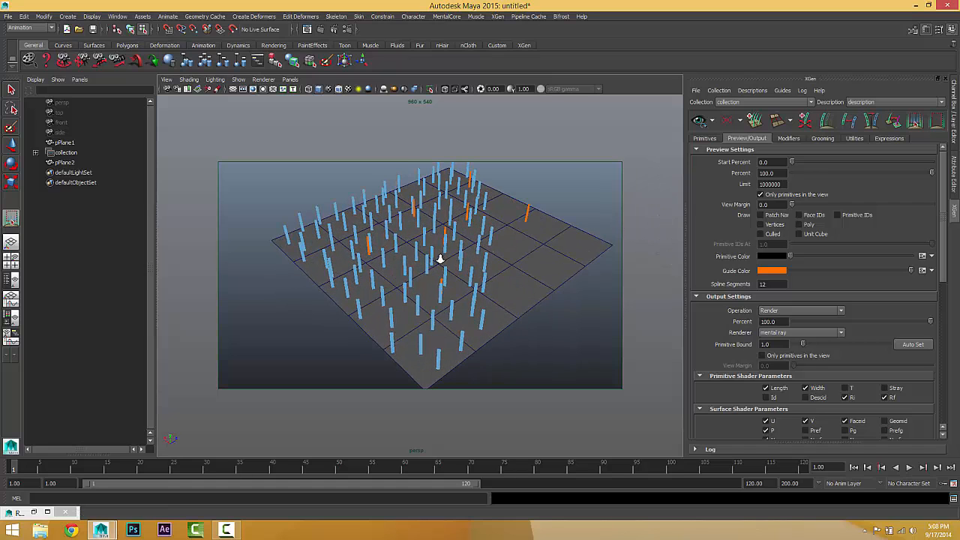
{"action": "middle_click_drag", "start_coordinate": [439, 255], "coordinate": [429, 264], "text": "alt"}
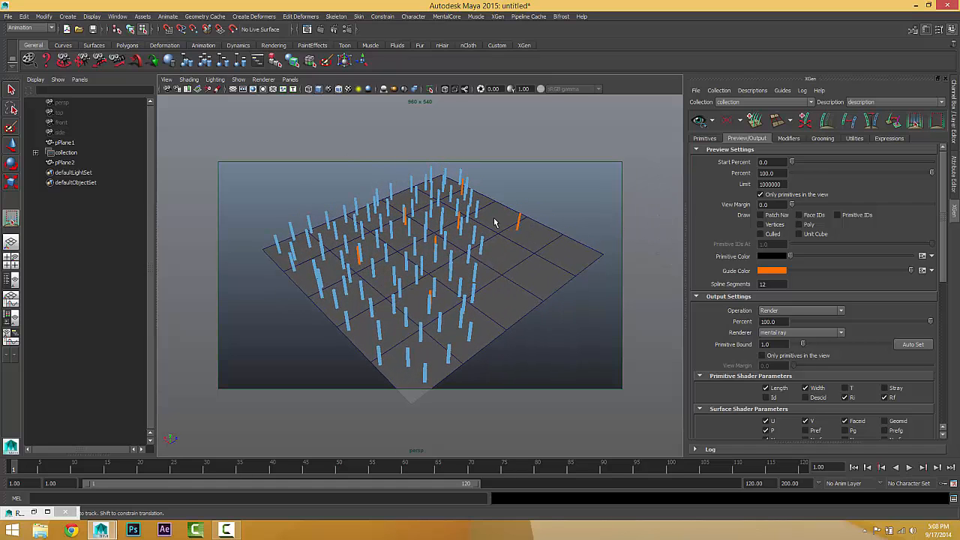
{"action": "left_click_drag", "start_coordinate": [399, 298], "coordinate": [379, 295], "text": "alt"}
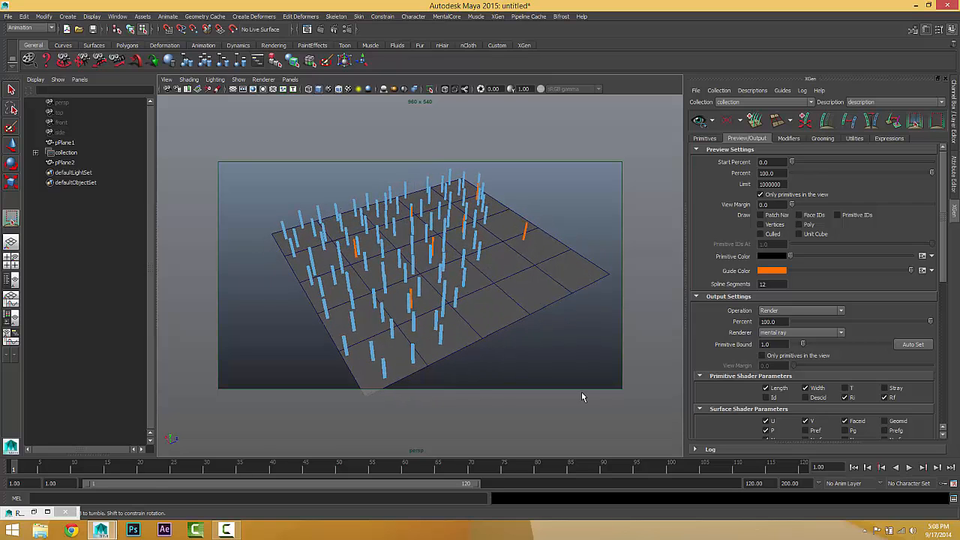
{"action": "left_click_drag", "start_coordinate": [482, 294], "coordinate": [520, 251], "text": "alt"}
{"action": "left_click_drag", "start_coordinate": [489, 289], "coordinate": [493, 285], "text": "alt"}
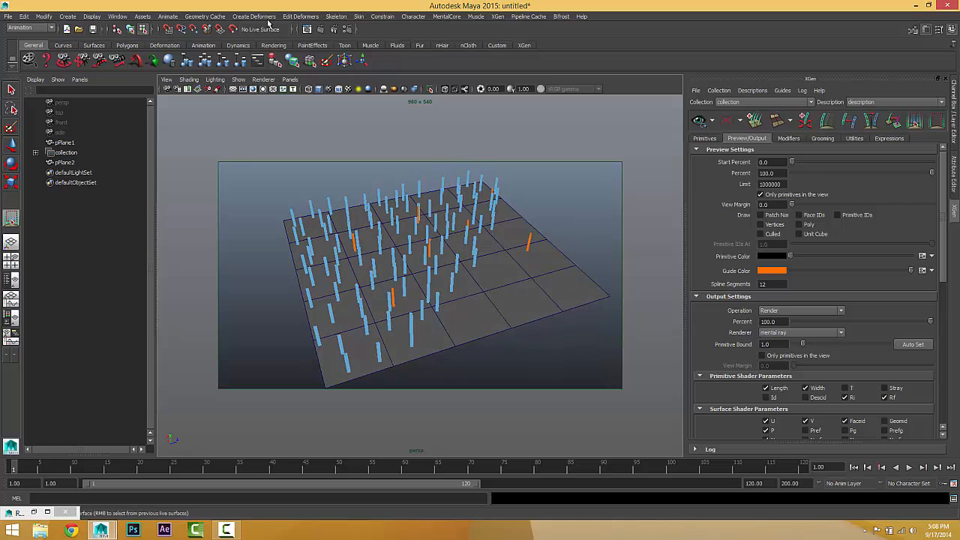
{"action": "left_click", "coordinate": [307, 29]}
{"action": "left_click", "coordinate": [94, 93]}
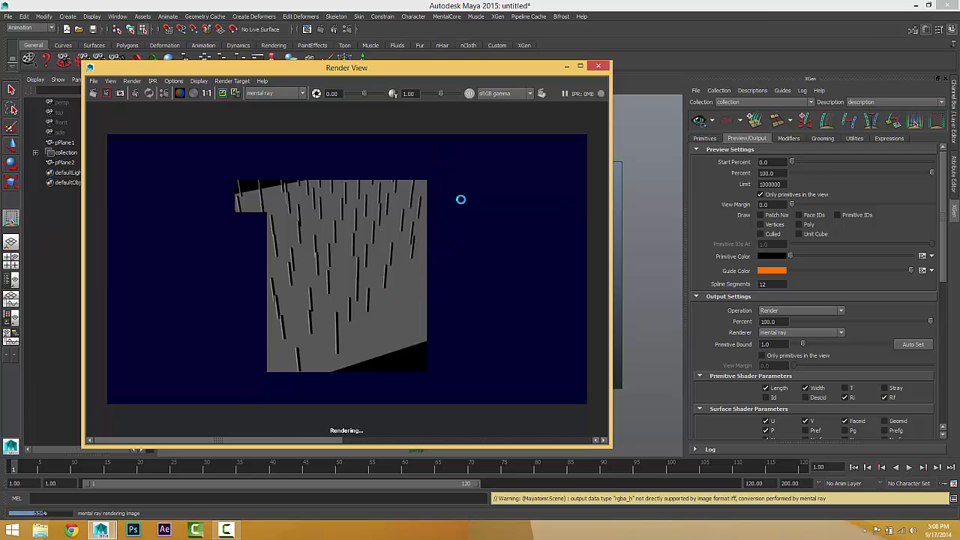
{"action": "left_click", "coordinate": [598, 66]}
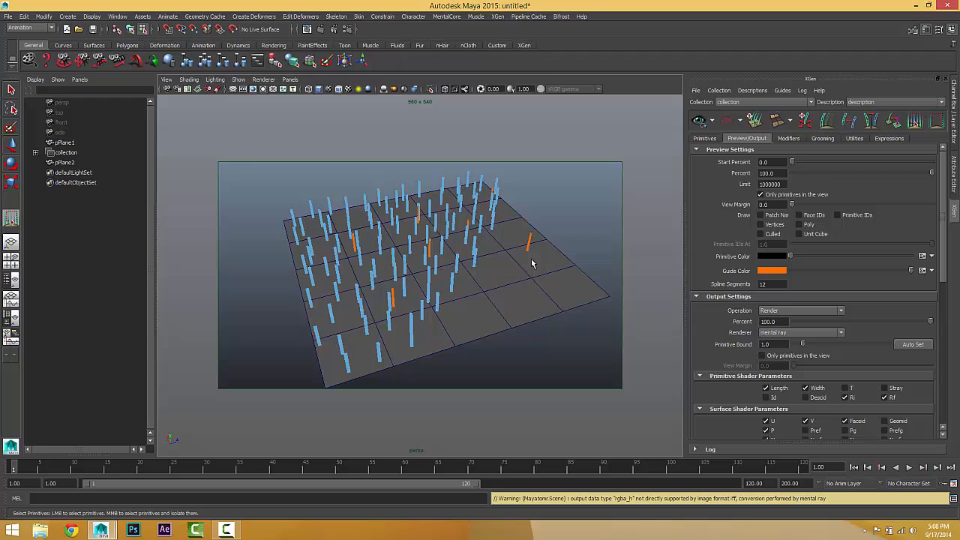
Draw the culled splines with the Culled preview option and toggle Display Culled Primitives in the description's Culling settings
{"action": "left_click", "coordinate": [761, 234]}
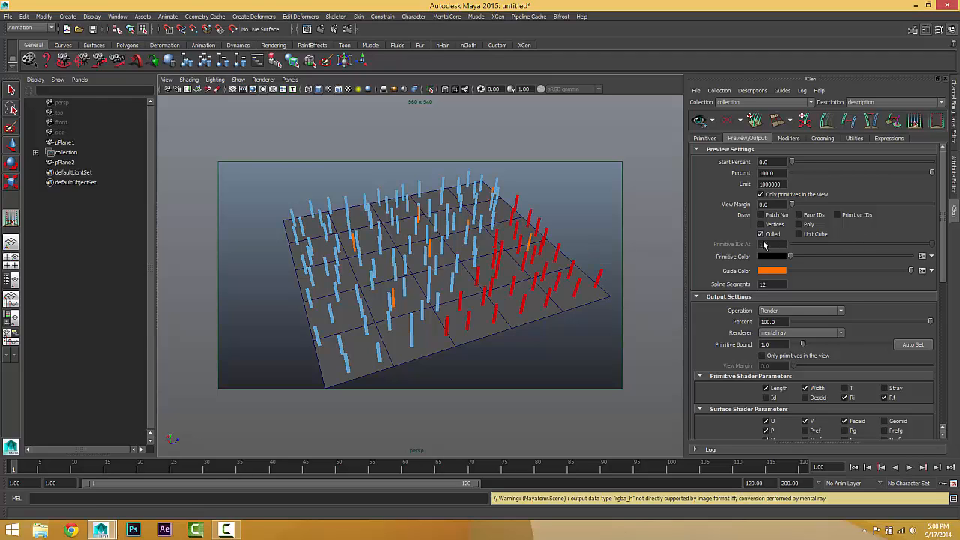
{"action": "left_click", "coordinate": [702, 139]}
{"action": "scroll", "coordinate": [749, 325], "scroll_direction": "down", "scroll_amount": 5}
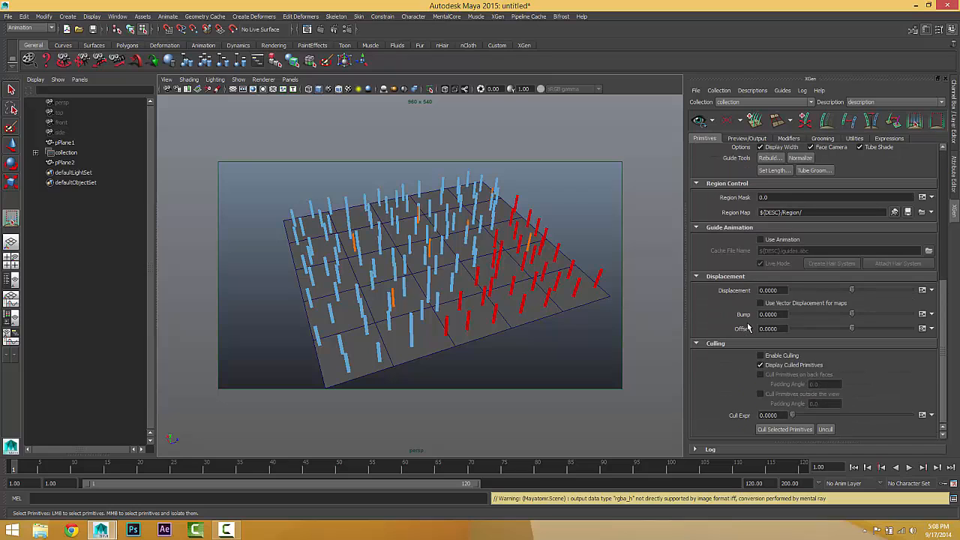
{"action": "left_click", "coordinate": [761, 364]}
{"action": "left_click", "coordinate": [761, 365]}
{"action": "left_click", "coordinate": [761, 364]}
{"action": "left_click", "coordinate": [760, 364]}
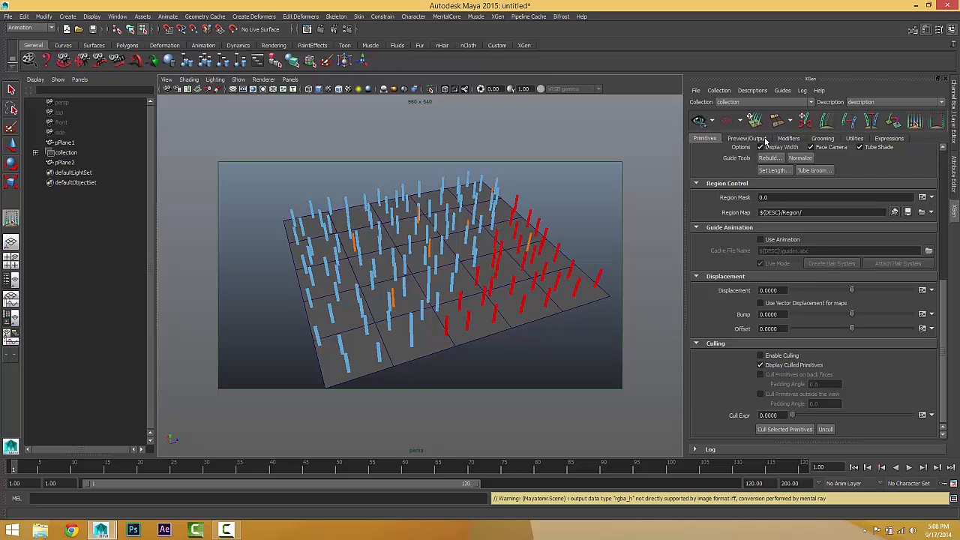
Turn off the Culled preview option and check the matching Display Culled Primitives setting
{"action": "left_click", "coordinate": [756, 140]}
{"action": "left_click", "coordinate": [760, 234]}
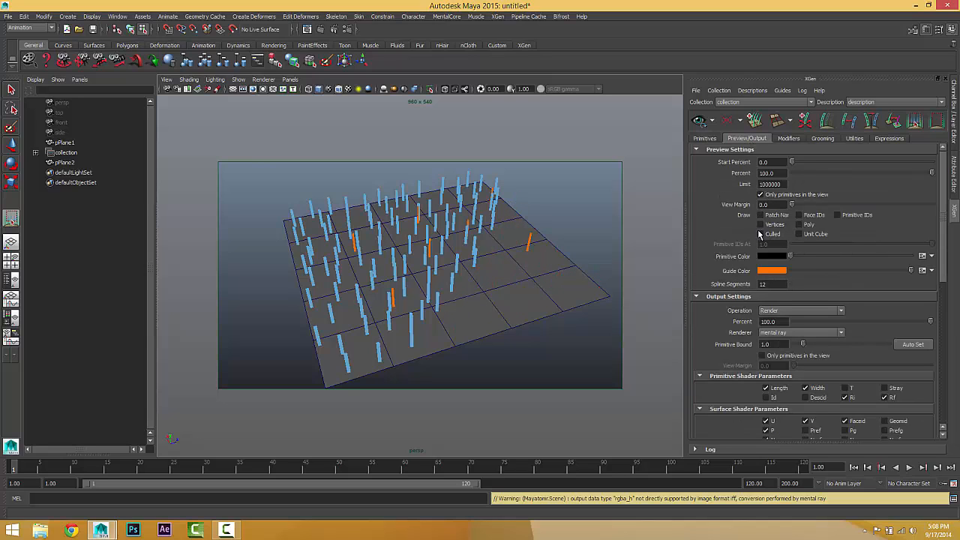
{"action": "left_click", "coordinate": [710, 139]}
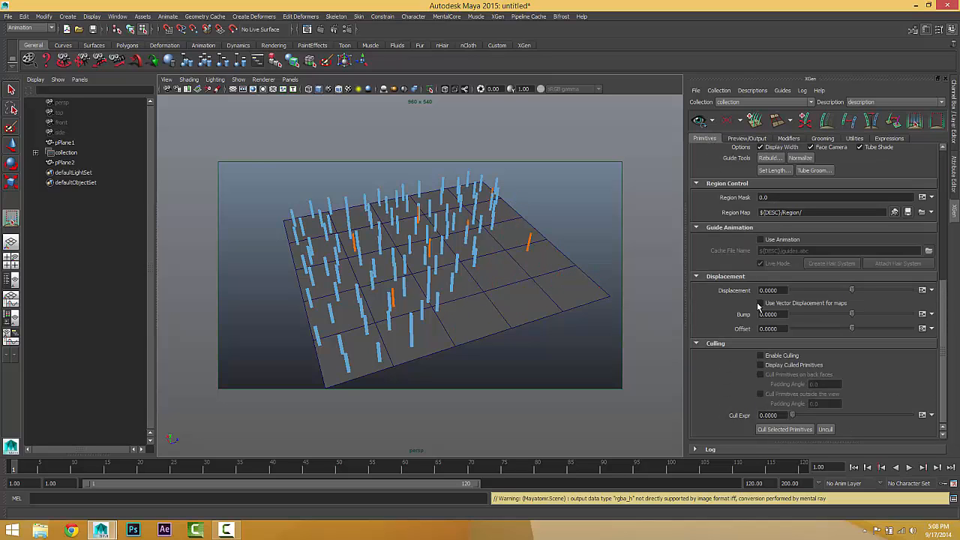
{"action": "left_click", "coordinate": [738, 139]}
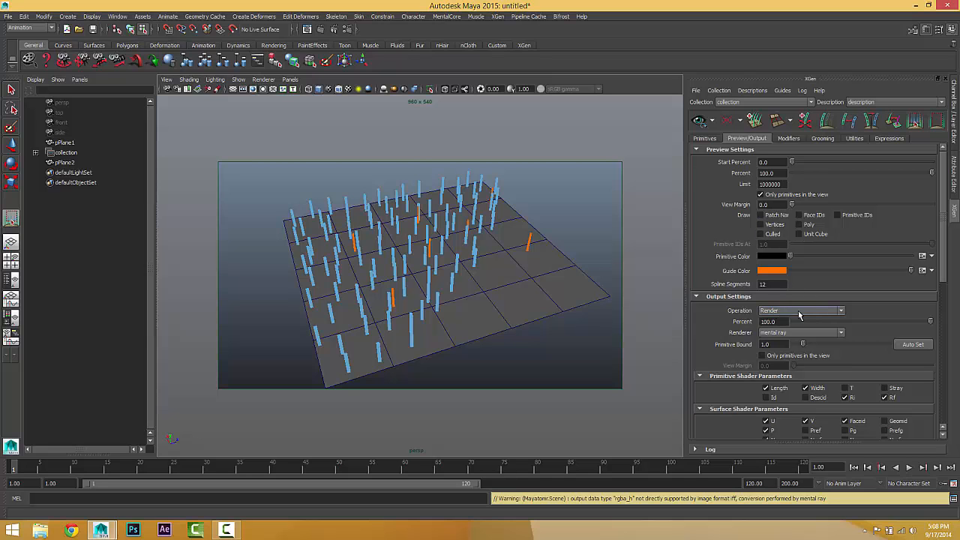
Try drawing the Primitive IDs on the splines and turn the option off
{"action": "left_click_drag", "start_coordinate": [479, 292], "coordinate": [512, 285], "text": "alt"}
{"action": "right_click_drag", "start_coordinate": [512, 285], "coordinate": [570, 296], "text": "alt"}
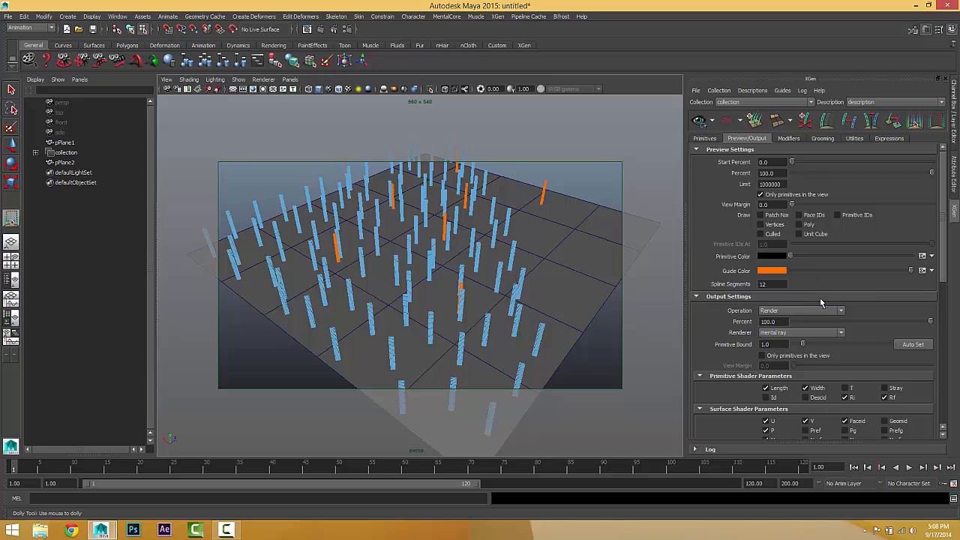
{"action": "left_click", "coordinate": [838, 215]}
{"action": "left_click_drag", "start_coordinate": [533, 292], "coordinate": [570, 266], "text": "alt"}
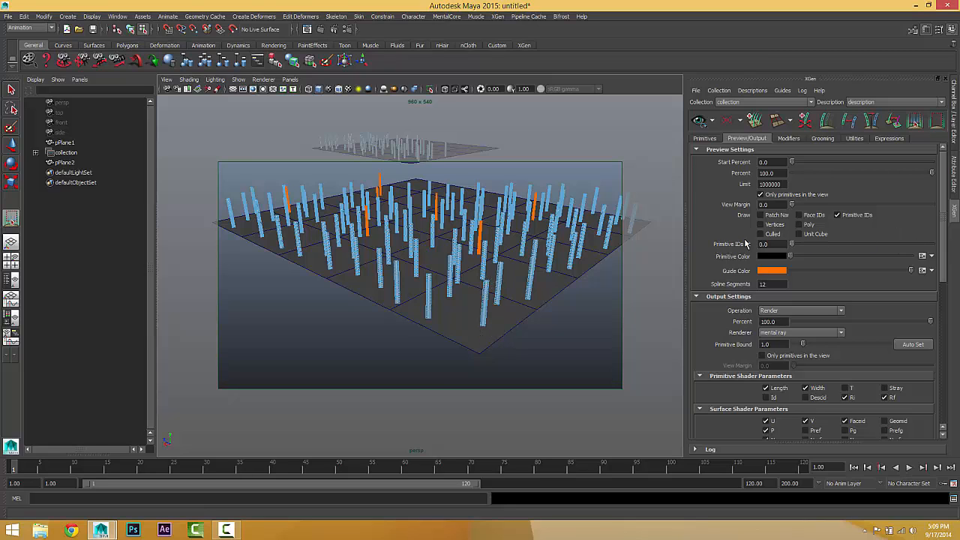
{"action": "left_click", "coordinate": [838, 215]}
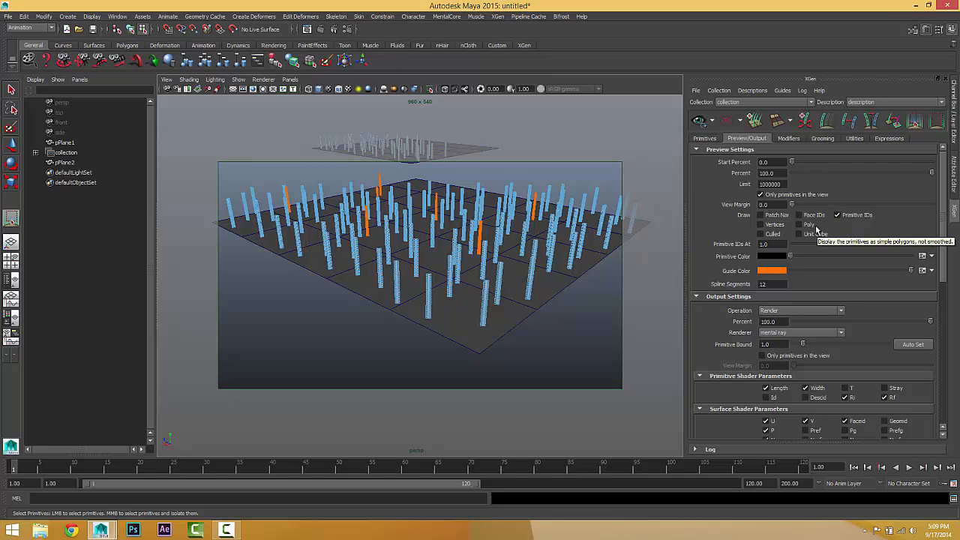
{"action": "left_click", "coordinate": [852, 216]}
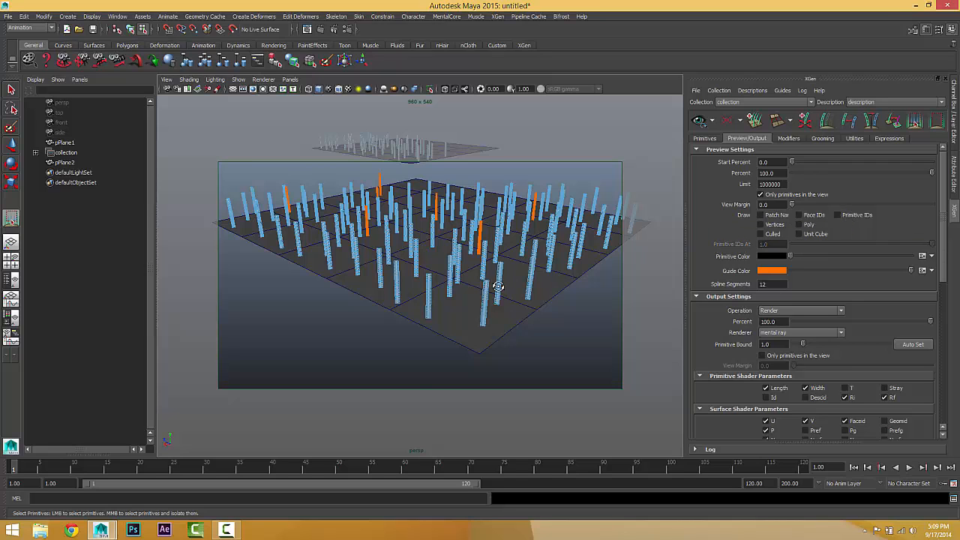
Turn off the wireframe overlay on the shaded plane and splines in the perspective view
{"action": "left_click_drag", "start_coordinate": [498, 279], "coordinate": [718, 282], "text": "alt"}
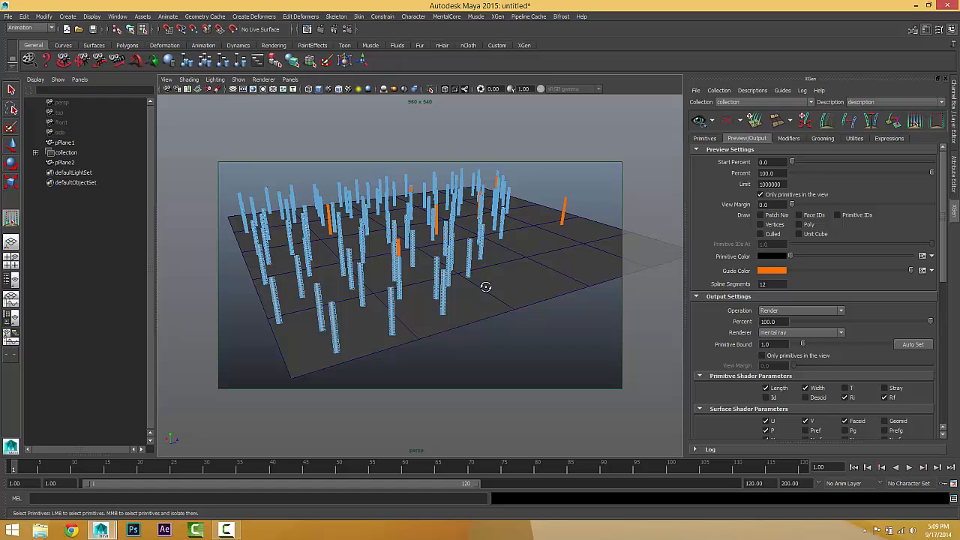
{"action": "left_click_drag", "start_coordinate": [486, 285], "coordinate": [529, 261], "text": "alt"}
{"action": "left_click_drag", "start_coordinate": [553, 215], "coordinate": [551, 221], "text": "alt"}
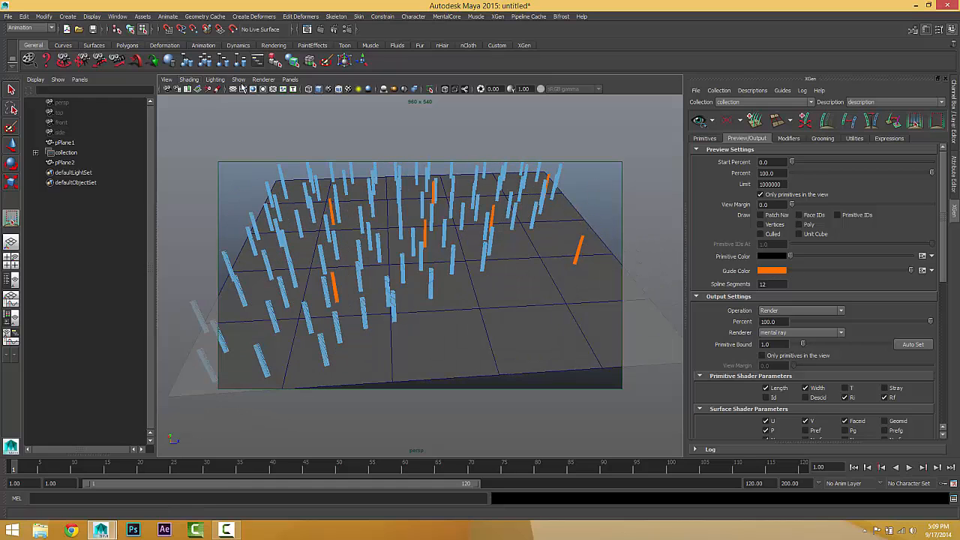
{"action": "left_click", "coordinate": [339, 90]}
{"action": "mouse_move", "coordinate": [408, 240]}
{"action": "left_mouse_down", "text": "alt"}
{"action": "mouse_move", "coordinate": [457, 240]}
{"action": "mouse_move", "coordinate": [405, 233]}
{"action": "left_mouse_up", "text": "alt"}
{"action": "middle_click_drag", "start_coordinate": [416, 231], "coordinate": [416, 231], "text": "alt"}
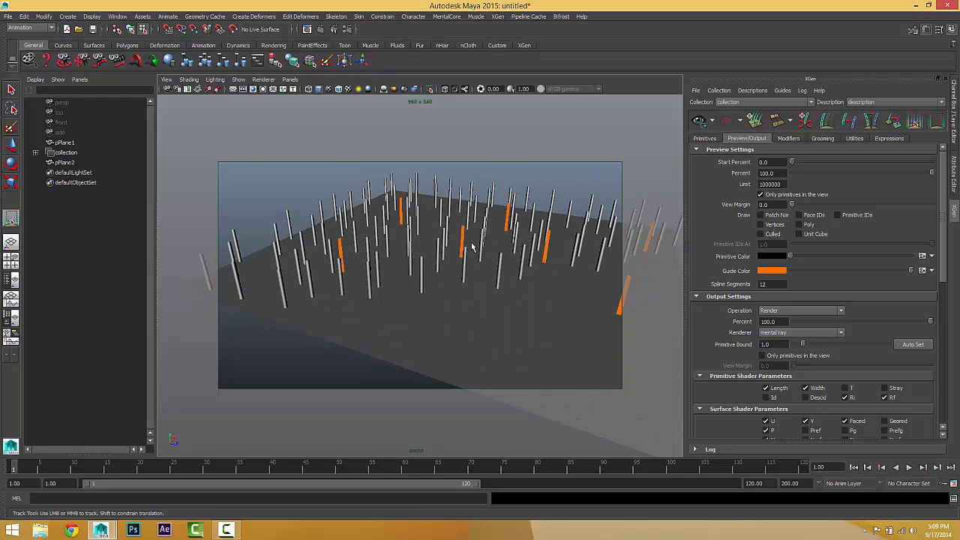
{"action": "middle_click_drag", "start_coordinate": [498, 257], "coordinate": [450, 278], "text": "alt"}
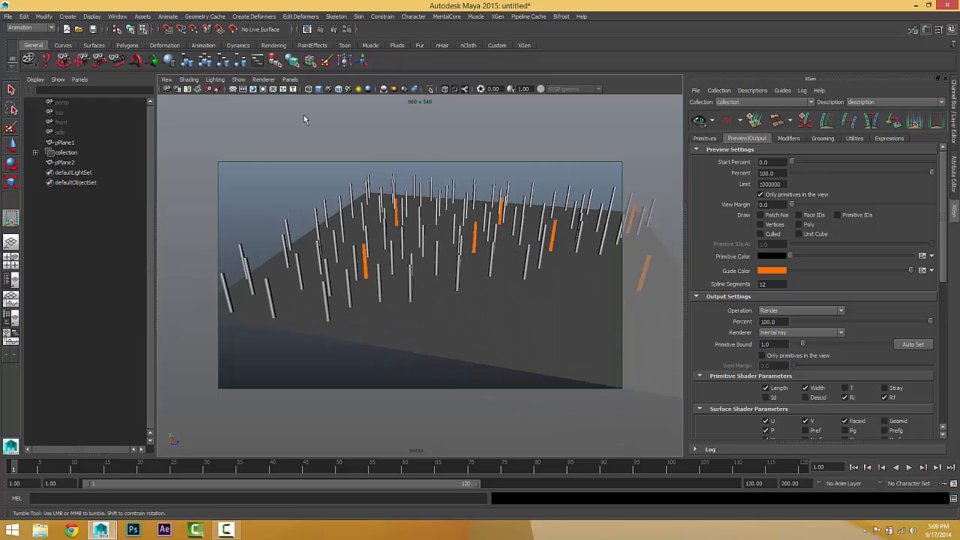
Hide the resolution gate and switch to a single perspective view layout without the outliner
{"action": "left_click", "coordinate": [262, 89]}
{"action": "left_click_drag", "start_coordinate": [269, 111], "coordinate": [148, 159], "text": "alt"}
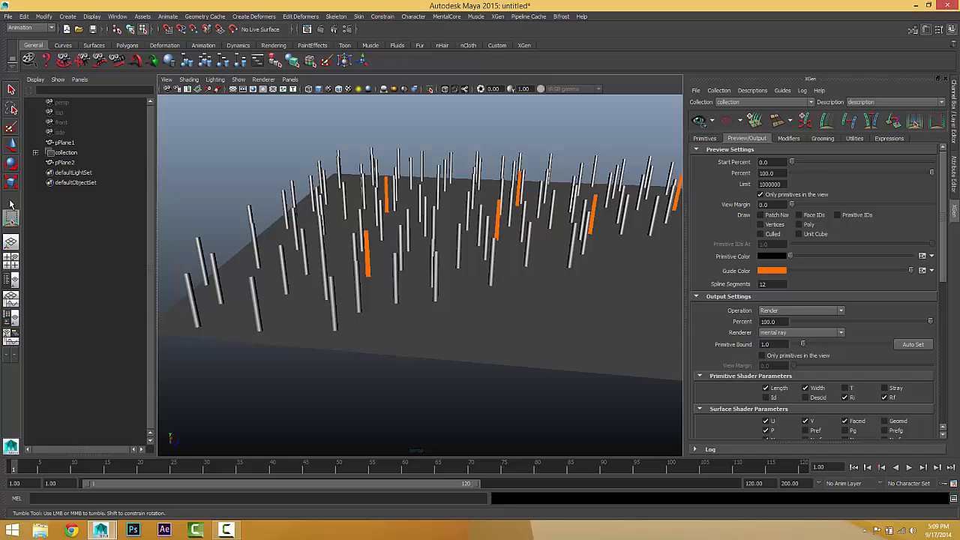
{"action": "left_click", "coordinate": [11, 241]}
{"action": "left_click_drag", "start_coordinate": [319, 254], "coordinate": [264, 263], "text": "alt"}
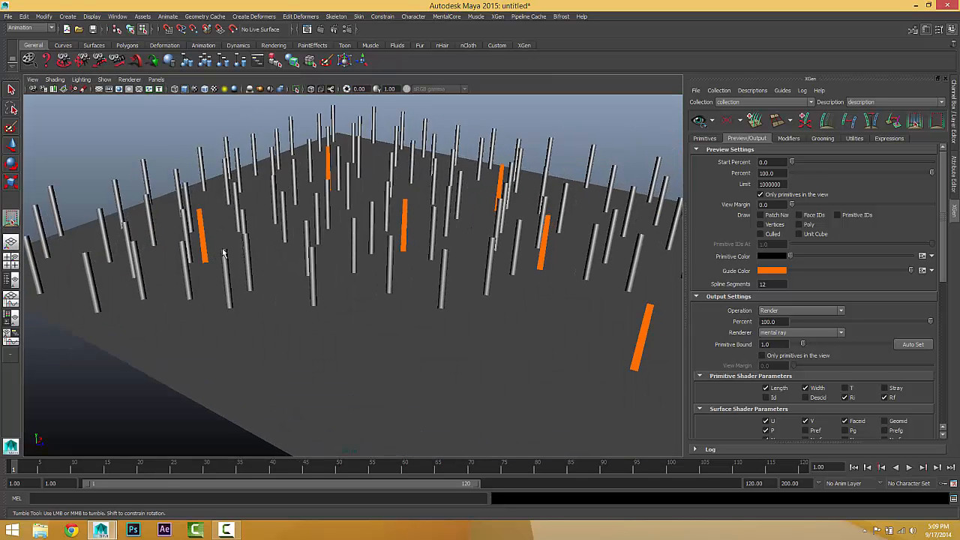
{"action": "right_click_drag", "start_coordinate": [264, 262], "coordinate": [231, 245], "text": "alt"}
{"action": "middle_click_drag", "start_coordinate": [231, 245], "coordinate": [206, 223], "text": "alt"}
{"action": "right_click_drag", "start_coordinate": [206, 223], "coordinate": [242, 214], "text": "alt"}
{"action": "left_click_drag", "start_coordinate": [243, 214], "coordinate": [332, 194], "text": "alt"}
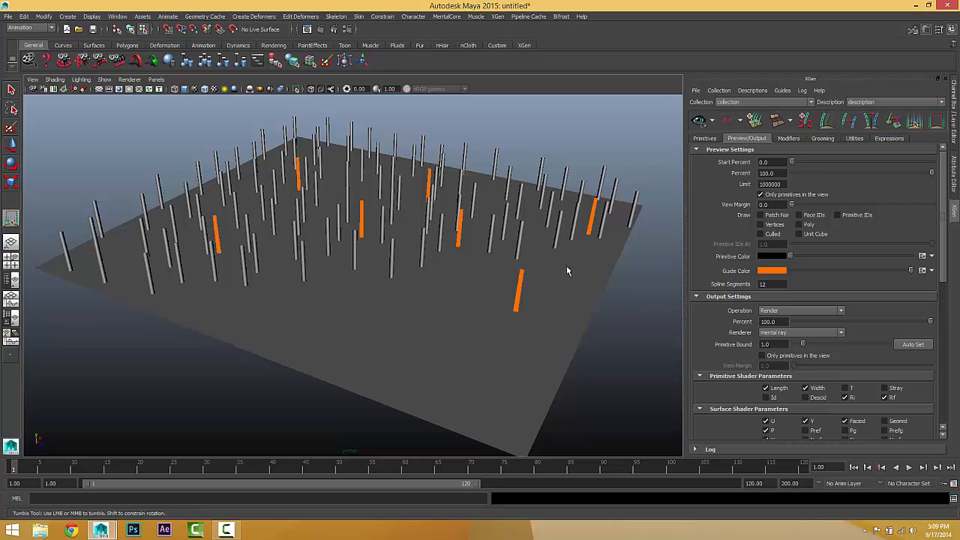
{"action": "left_click_drag", "start_coordinate": [567, 271], "coordinate": [540, 271], "text": "alt"}
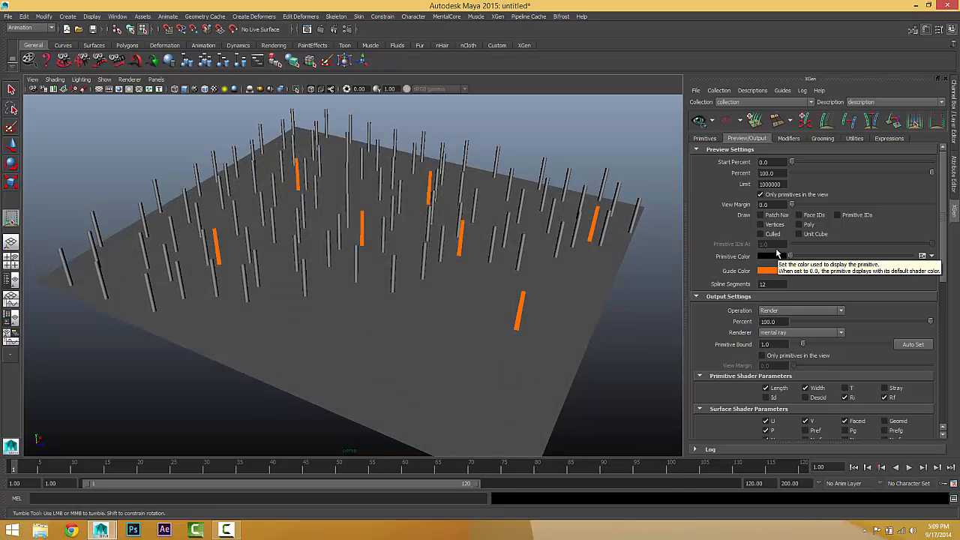
{"action": "left_click_drag", "start_coordinate": [501, 302], "coordinate": [402, 249], "text": "alt"}
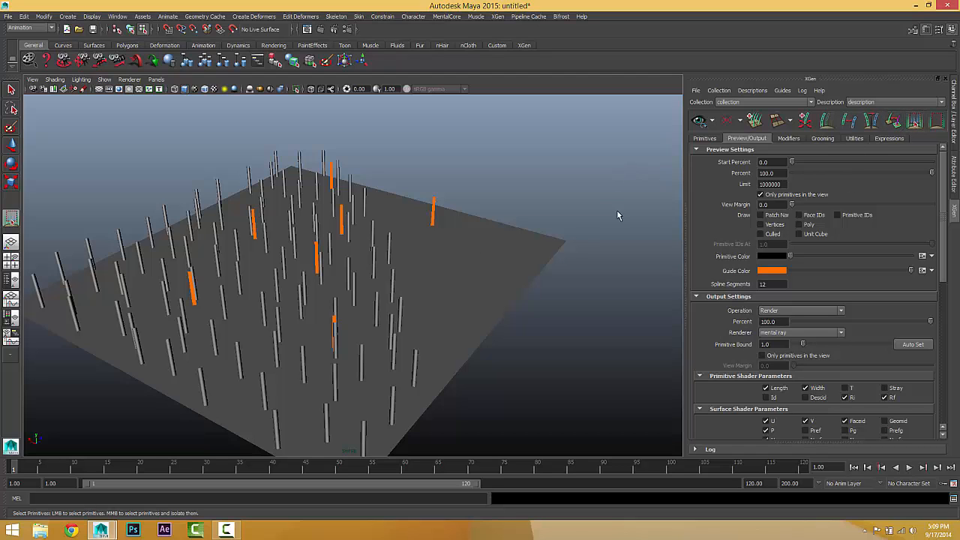
Draw the culled splines, select all primitives on the plane, uncull them and clear the selection
{"action": "left_click", "coordinate": [760, 233]}
{"action": "right_click_drag", "start_coordinate": [525, 228], "coordinate": [488, 225], "text": "alt"}
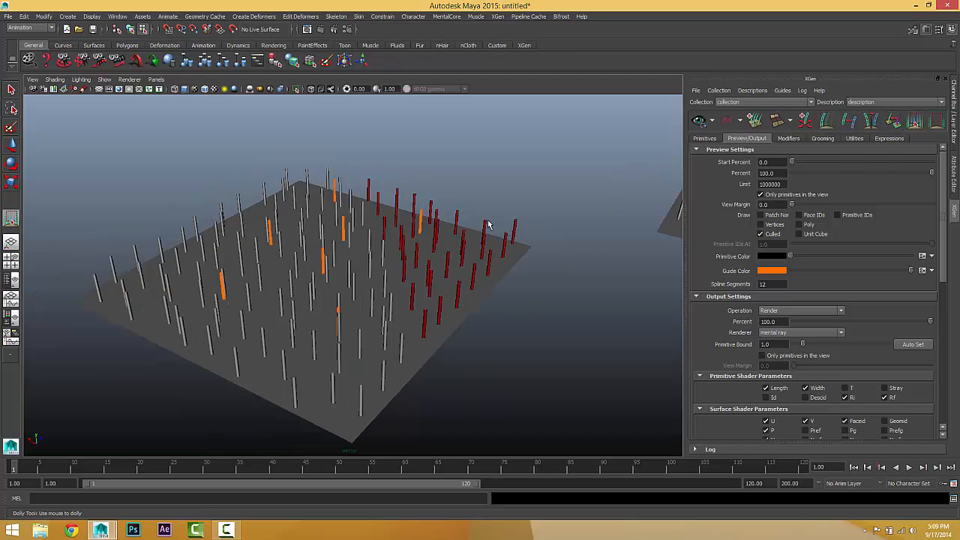
{"action": "left_click_drag", "start_coordinate": [595, 148], "coordinate": [121, 463]}
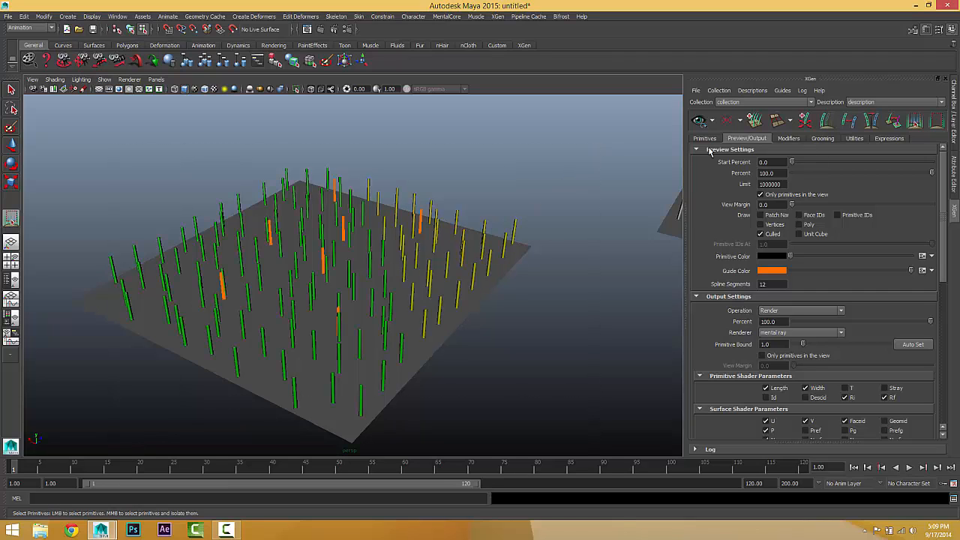
{"action": "left_click", "coordinate": [705, 140]}
{"action": "left_click", "coordinate": [825, 429]}
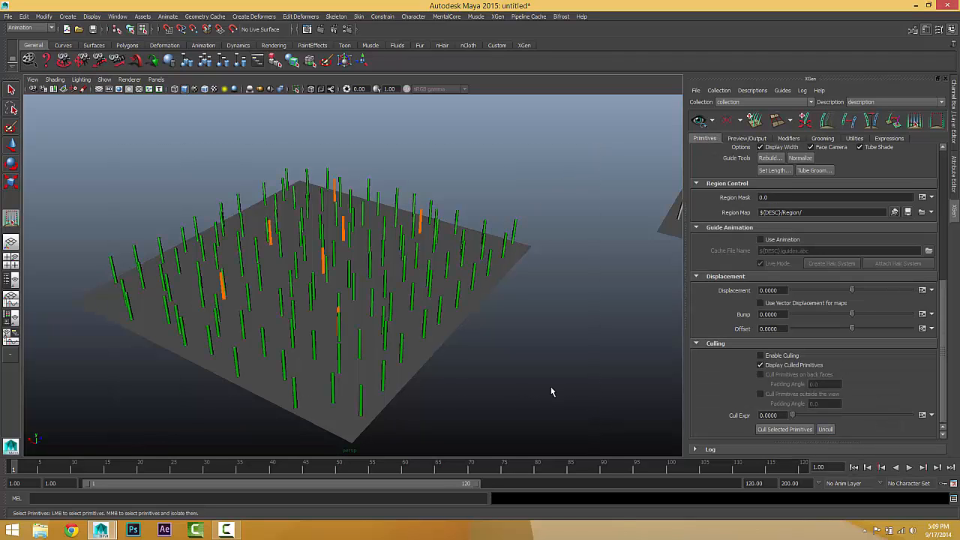
{"action": "left_click", "coordinate": [553, 392]}
Set the Primitive Color in the preview settings to a mid grey
{"action": "left_click_drag", "start_coordinate": [638, 195], "coordinate": [336, 318], "text": "alt"}
{"action": "left_click", "coordinate": [743, 138]}
{"action": "middle_click_drag", "start_coordinate": [336, 318], "coordinate": [360, 289], "text": "alt"}
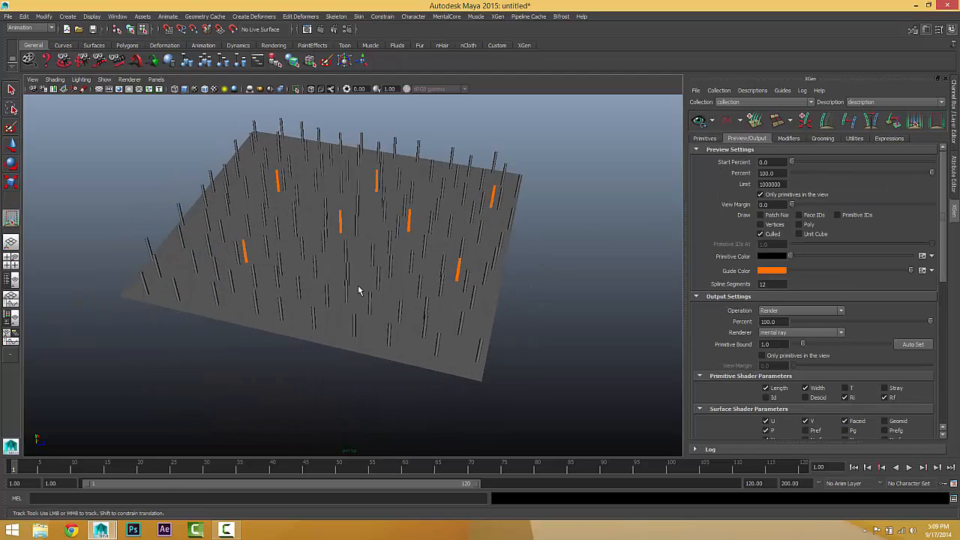
{"action": "left_click_drag", "start_coordinate": [360, 289], "coordinate": [368, 278], "text": "alt"}
{"action": "right_click_drag", "start_coordinate": [369, 279], "coordinate": [431, 275], "text": "alt"}
{"action": "left_click_drag", "start_coordinate": [430, 275], "coordinate": [340, 248], "text": "alt"}
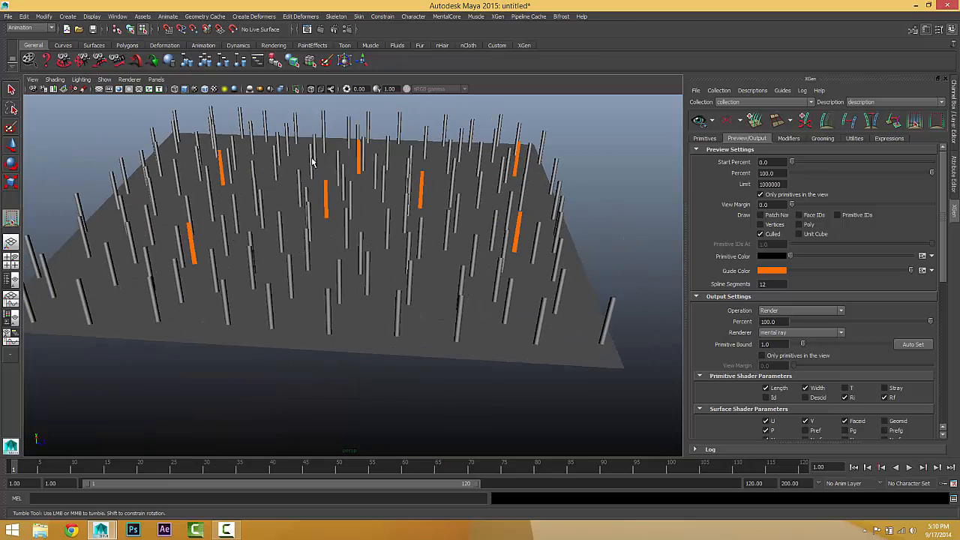
{"action": "left_click_drag", "start_coordinate": [314, 162], "coordinate": [487, 270], "text": "alt"}
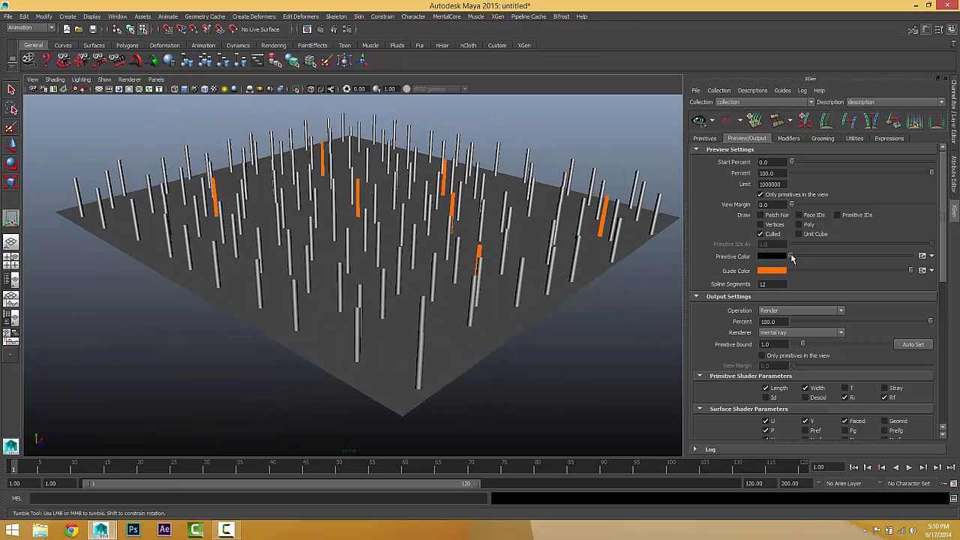
{"action": "left_click_drag", "start_coordinate": [791, 254], "coordinate": [785, 252]}
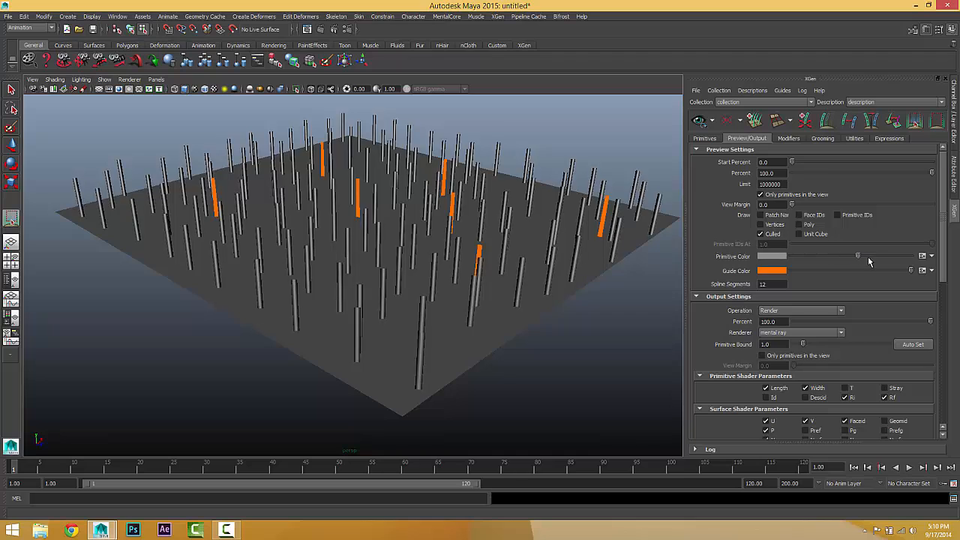
{"action": "left_click", "coordinate": [784, 257]}
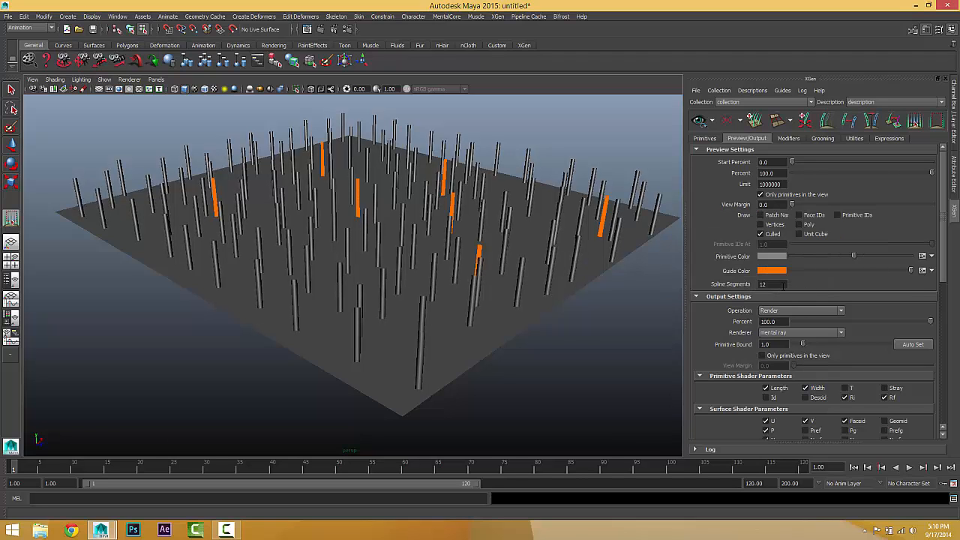
Set the Guide Color in the preview settings to a darker orange
{"action": "left_click_drag", "start_coordinate": [904, 270], "coordinate": [872, 271]}
{"action": "double_click", "coordinate": [780, 284]}
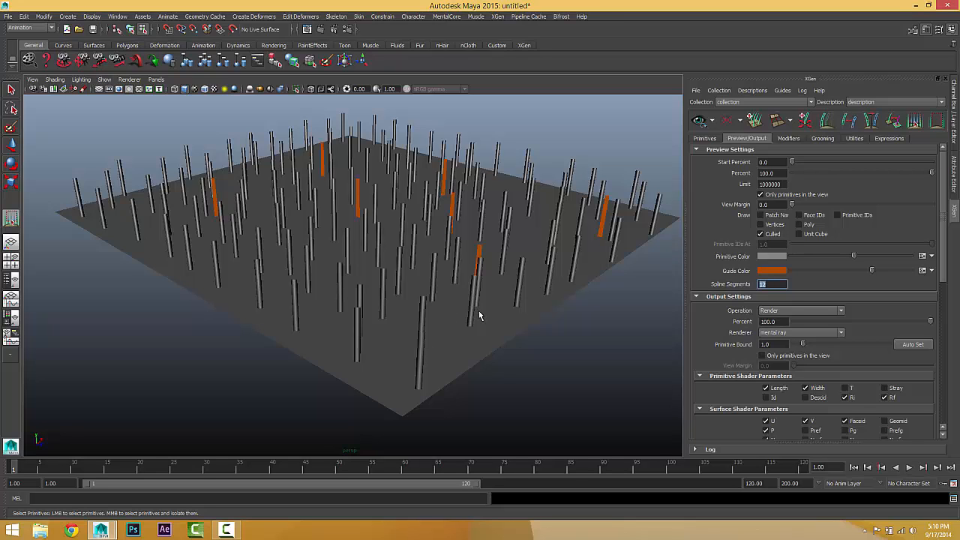
{"action": "left_click_drag", "start_coordinate": [480, 316], "coordinate": [442, 313], "text": "alt"}
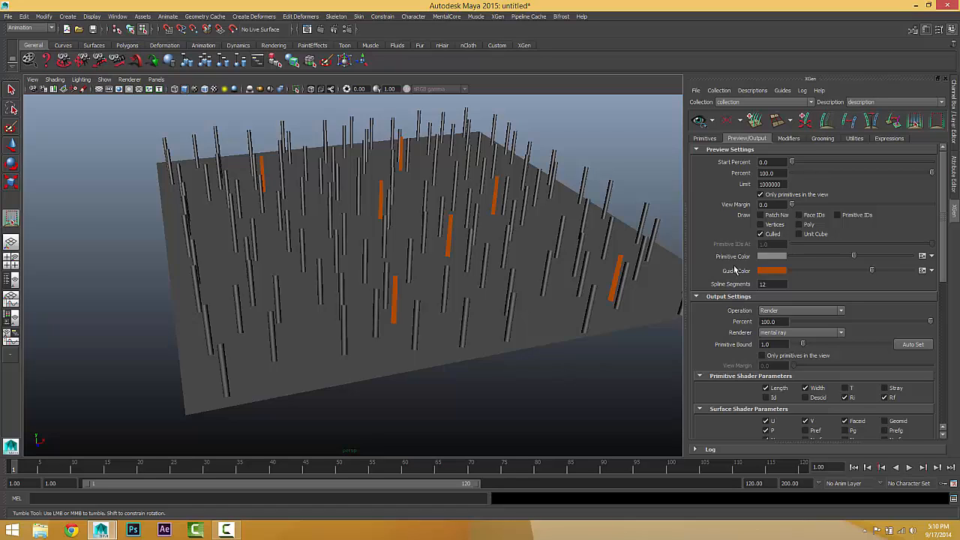
{"action": "mouse_move", "coordinate": [735, 261]}
{"action": "left_click_drag", "start_coordinate": [555, 266], "coordinate": [475, 272], "text": "alt"}
{"action": "middle_click_drag", "start_coordinate": [476, 273], "coordinate": [455, 249], "text": "alt"}
{"action": "right_click_drag", "start_coordinate": [455, 249], "coordinate": [429, 260], "text": "alt"}
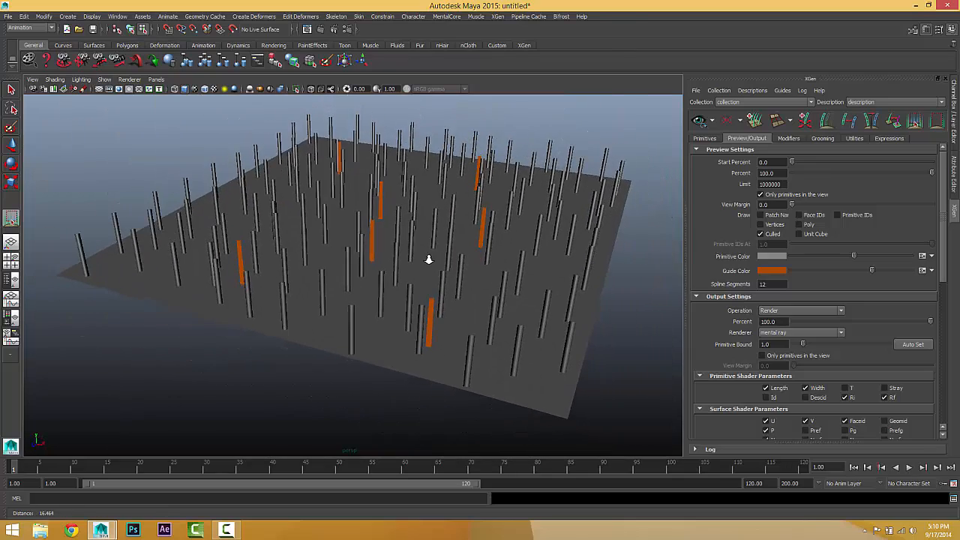
{"action": "left_click_drag", "start_coordinate": [429, 260], "coordinate": [556, 264], "text": "alt"}
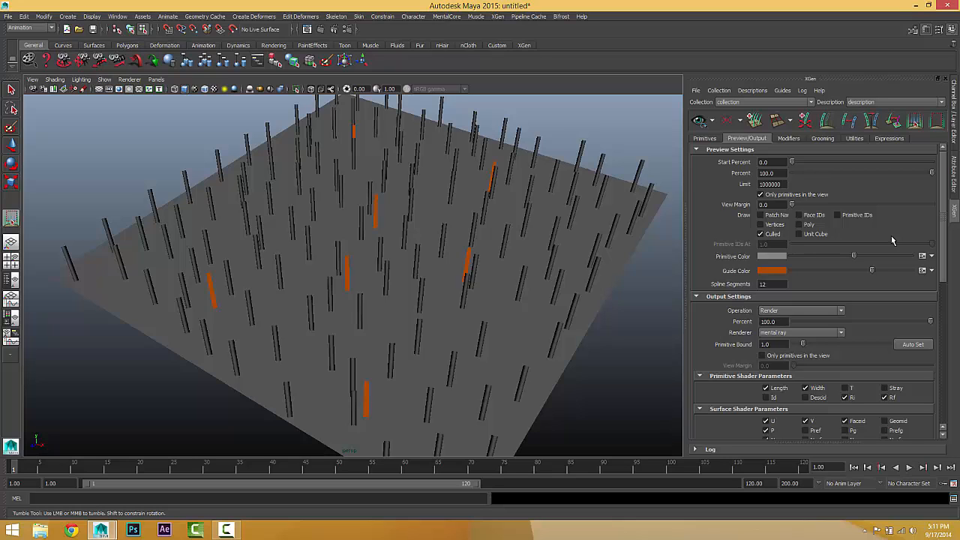
Create a Primitive Color map named color with map resolution 50 and a white start color, and display textures in the viewport
{"action": "left_click", "coordinate": [932, 256]}
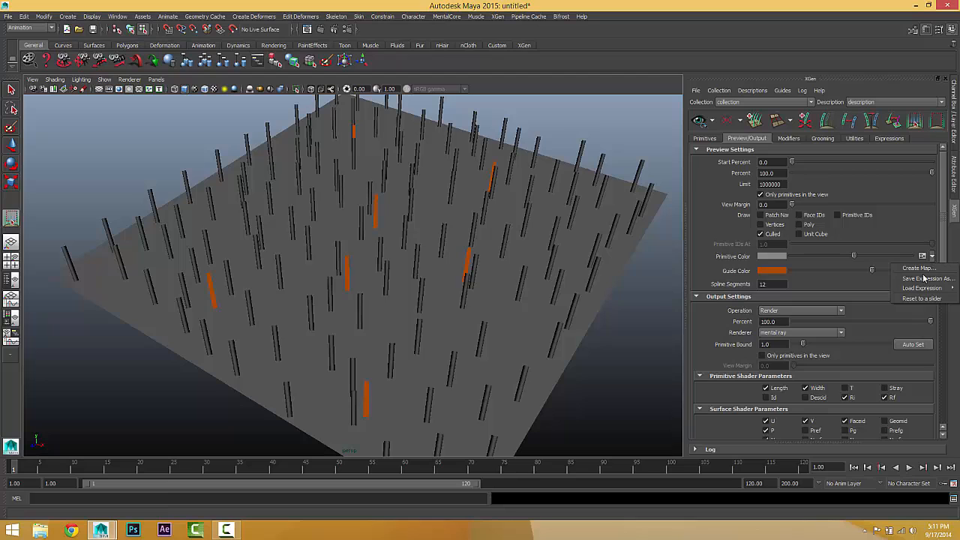
{"action": "left_click", "coordinate": [916, 268]}
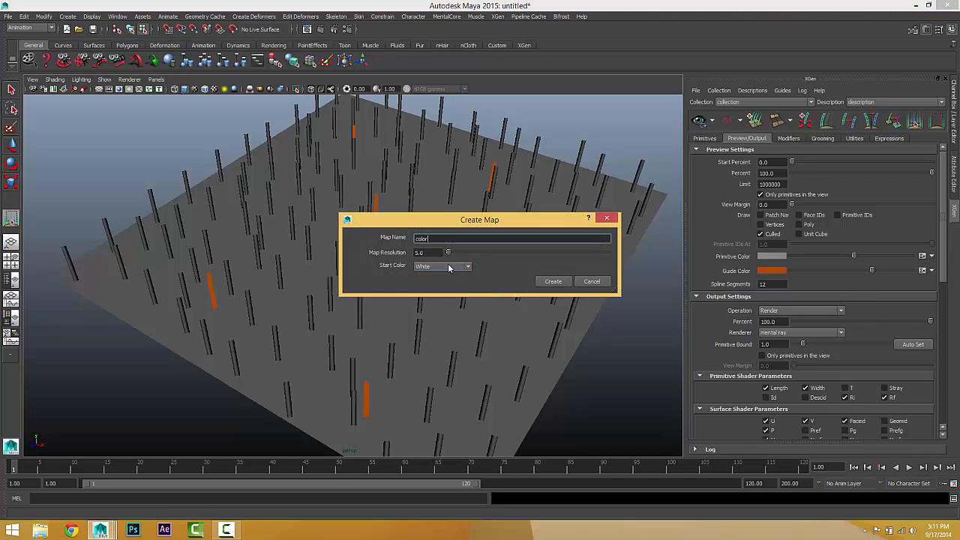
{"action": "key", "text": "Tab"}
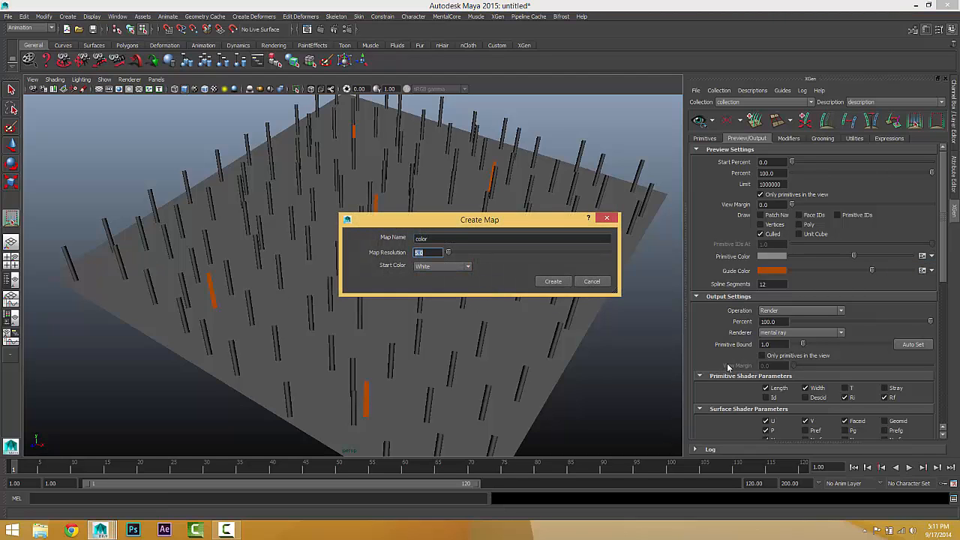
{"action": "type", "text": "50"}
{"action": "key", "text": "Tab"}
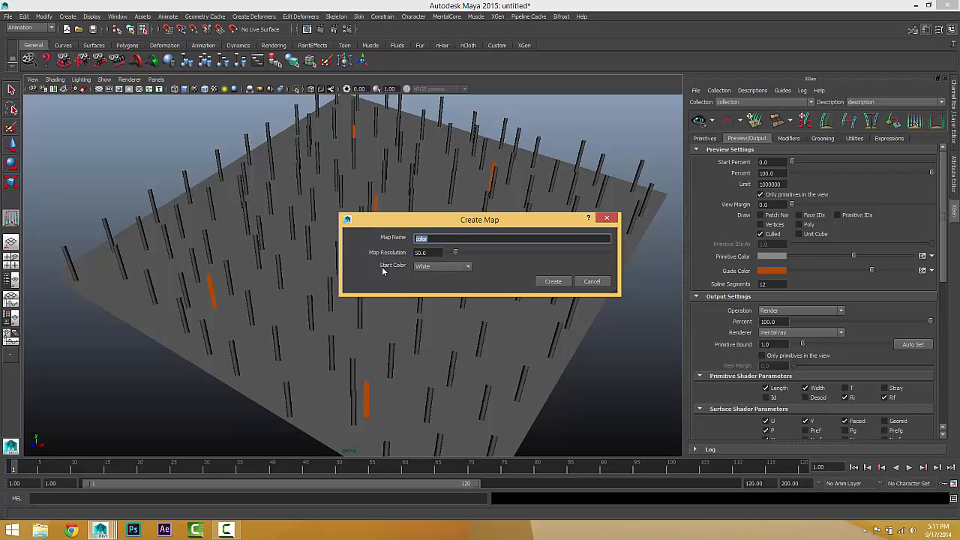
{"action": "left_click", "coordinate": [553, 282]}
{"action": "key", "text": "6"}
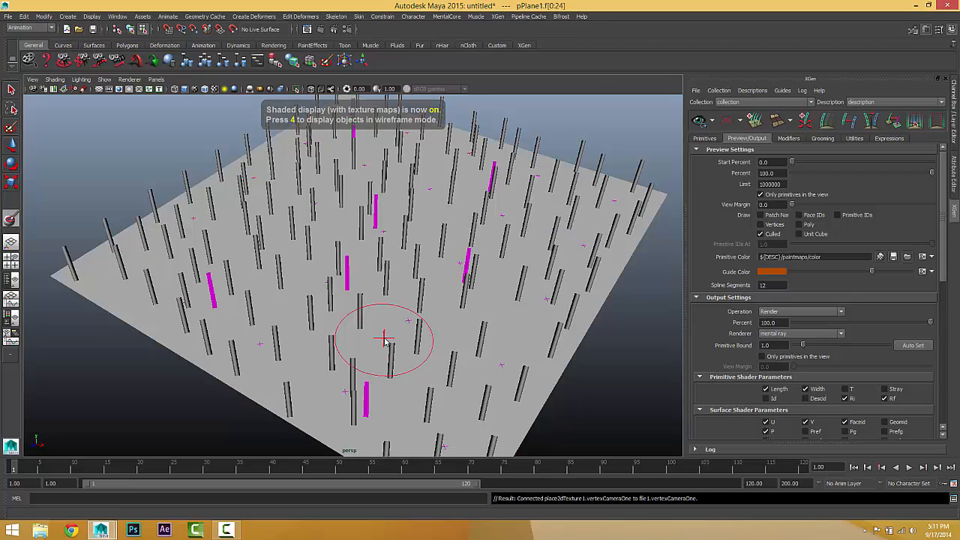
{"action": "mouse_move", "coordinate": [384, 341]}
{"action": "left_mouse_down", "text": "alt"}
{"action": "mouse_move", "coordinate": [480, 240]}
{"action": "mouse_move", "coordinate": [455, 317]}
{"action": "mouse_move", "coordinate": [418, 289]}
{"action": "mouse_move", "coordinate": [364, 273]}
{"action": "left_mouse_up", "text": "alt"}
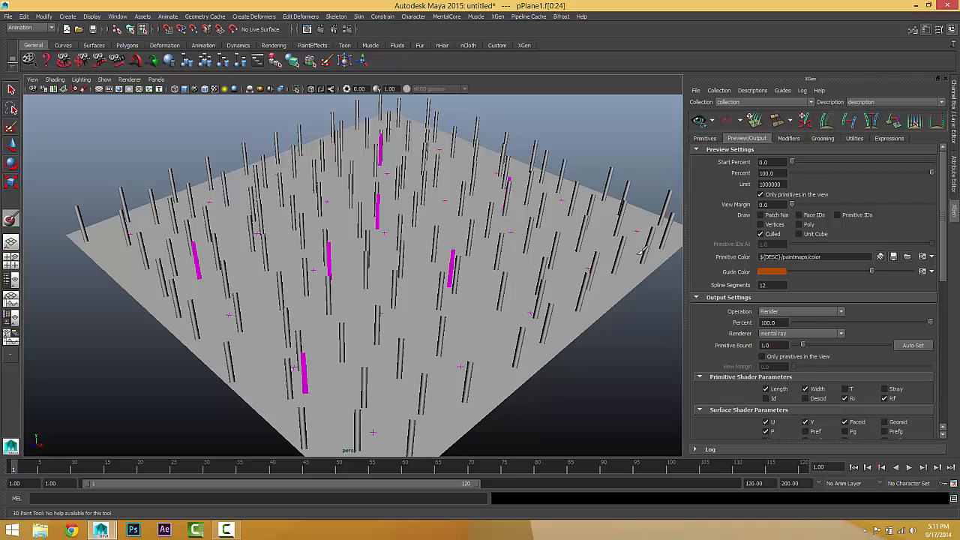
{"action": "left_click_drag", "start_coordinate": [533, 279], "coordinate": [548, 291], "text": "alt"}
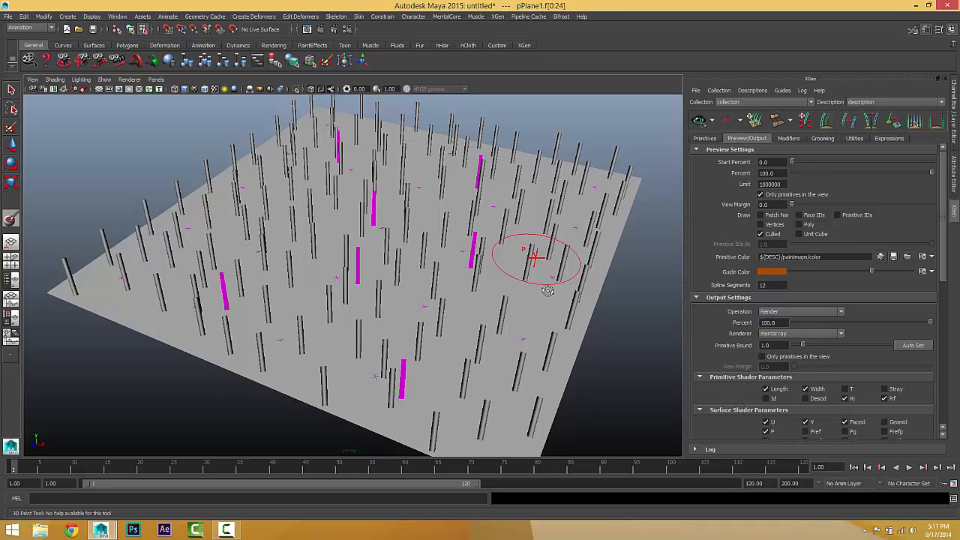
{"action": "left_click_drag", "start_coordinate": [548, 291], "coordinate": [536, 291], "text": "alt"}
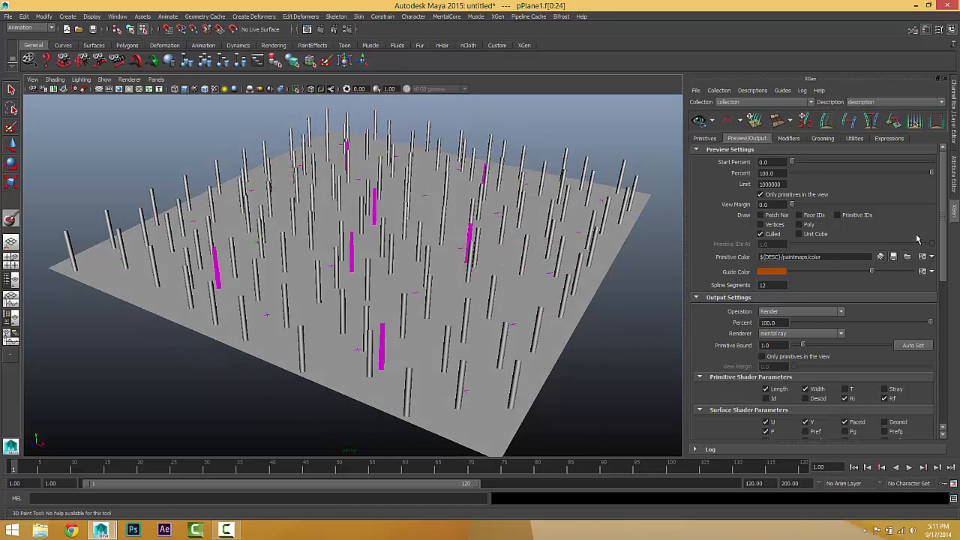
Examine the expression behind the Primitive Color map and its map options without changing them
{"action": "left_click", "coordinate": [922, 257]}
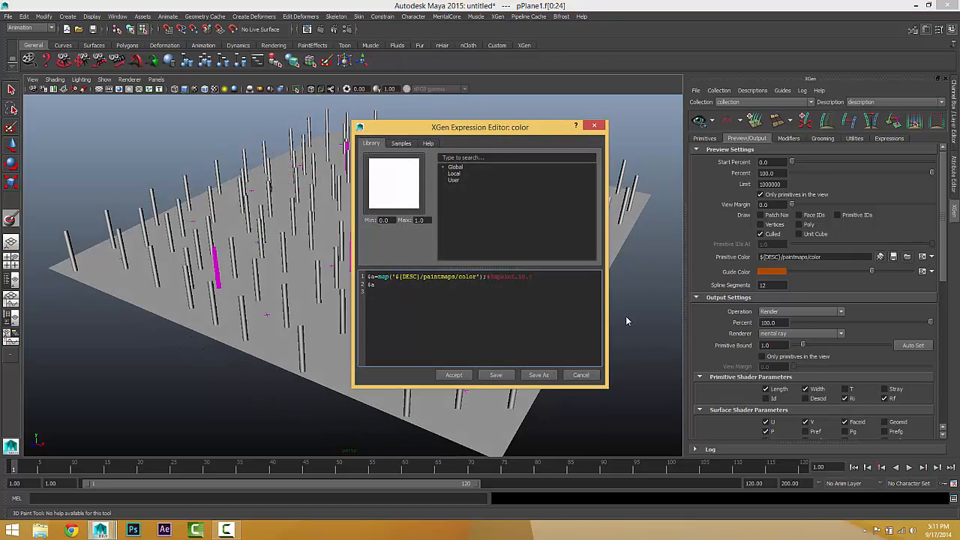
{"action": "left_click", "coordinate": [581, 375]}
{"action": "left_click", "coordinate": [931, 257]}
{"action": "left_click", "coordinate": [919, 269]}
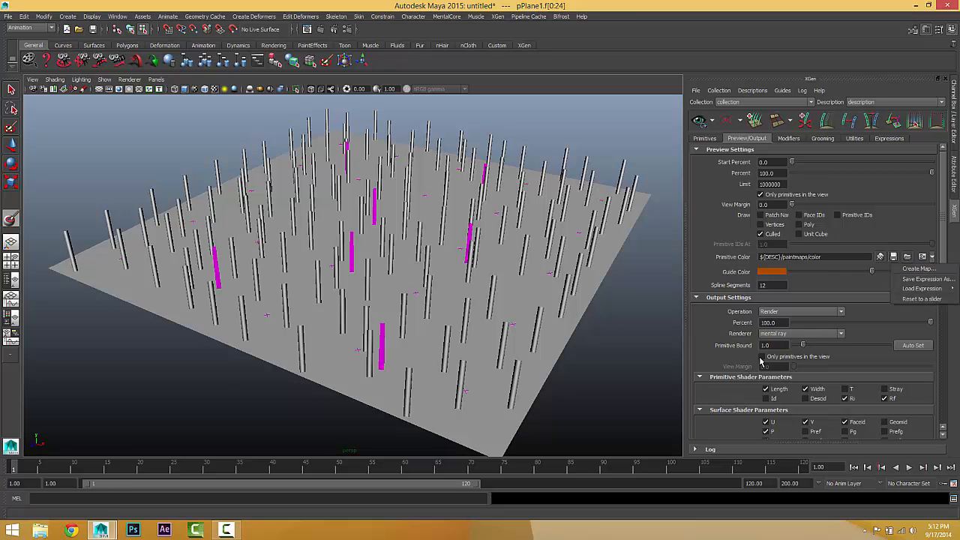
{"action": "mouse_move", "coordinate": [422, 225]}
{"action": "left_mouse_down", "text": "alt"}
{"action": "mouse_move", "coordinate": [415, 222]}
{"action": "mouse_move", "coordinate": [457, 225]}
{"action": "left_mouse_up", "text": "alt"}
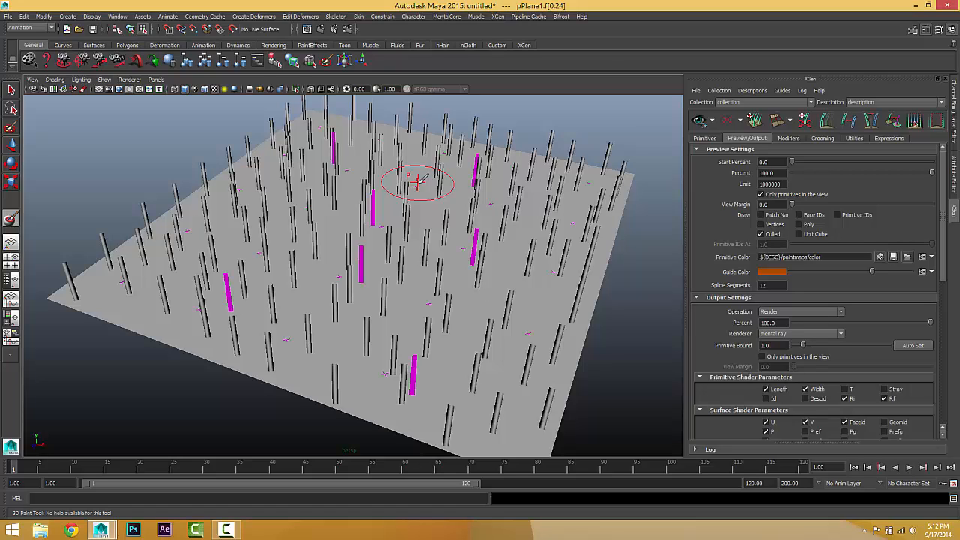
Open the Hypershade and show the attributes of the paint map's file texture, keeping them clear of the Hypershade window
{"action": "left_click", "coordinate": [117, 15]}
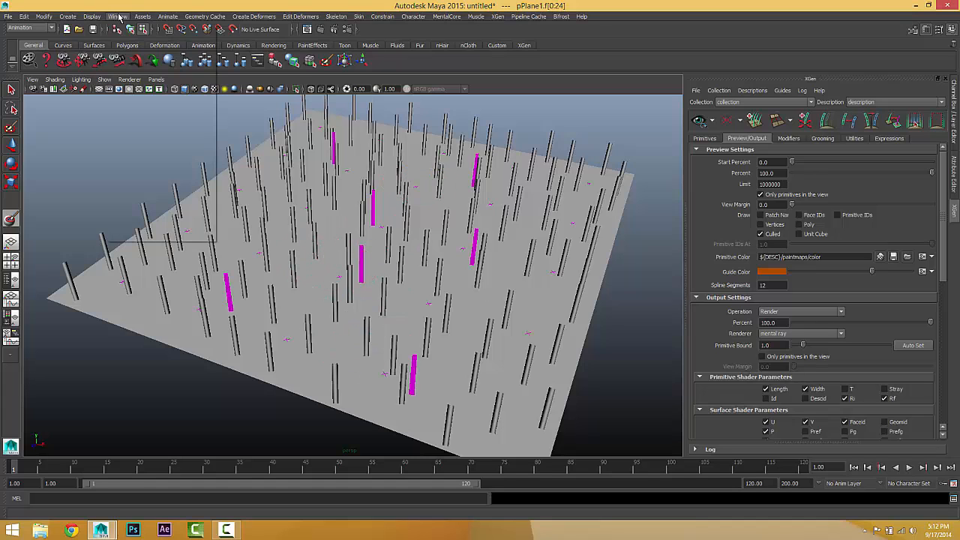
{"action": "mouse_move", "coordinate": [135, 41]}
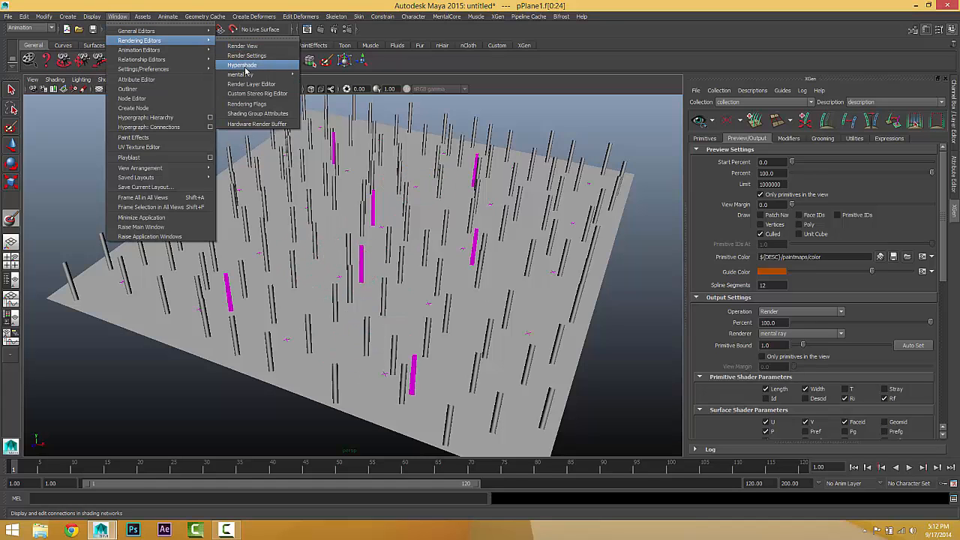
{"action": "left_click", "coordinate": [244, 68]}
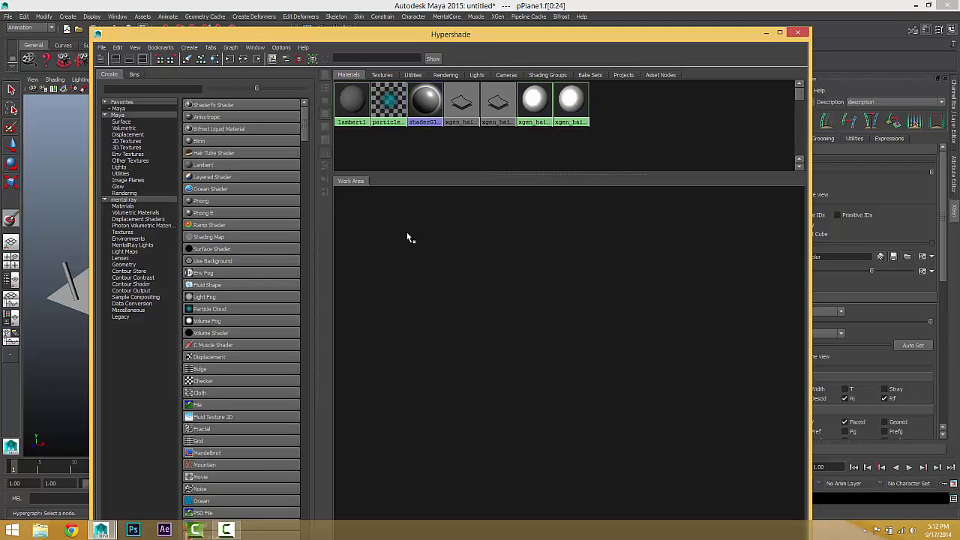
{"action": "left_click", "coordinate": [381, 74]}
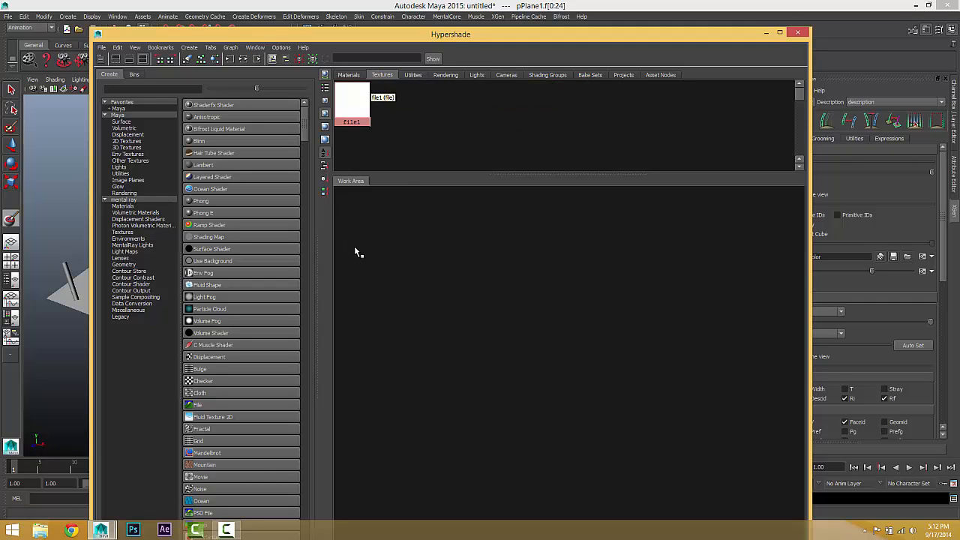
{"action": "left_click", "coordinate": [350, 109]}
{"action": "double_click", "coordinate": [350, 108]}
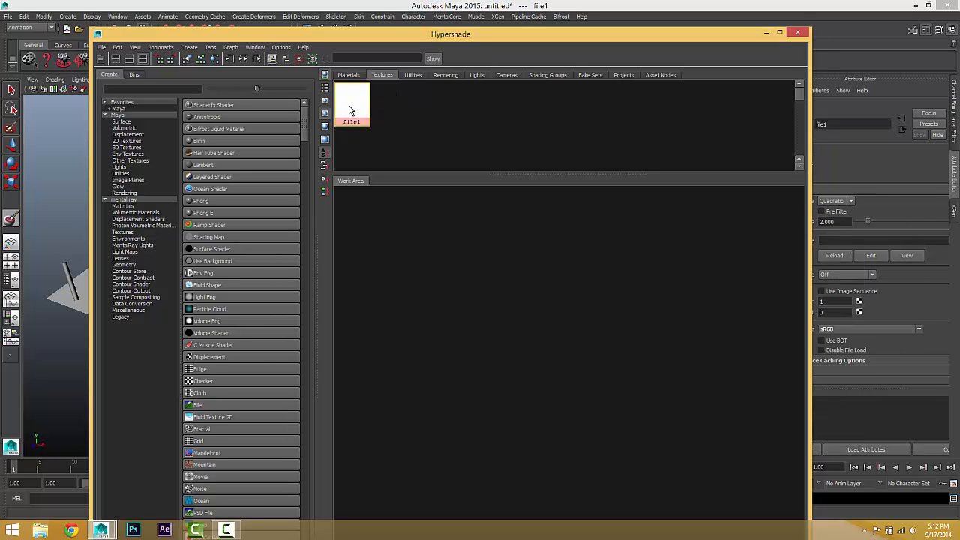
{"action": "left_click_drag", "start_coordinate": [622, 37], "coordinate": [351, 44]}
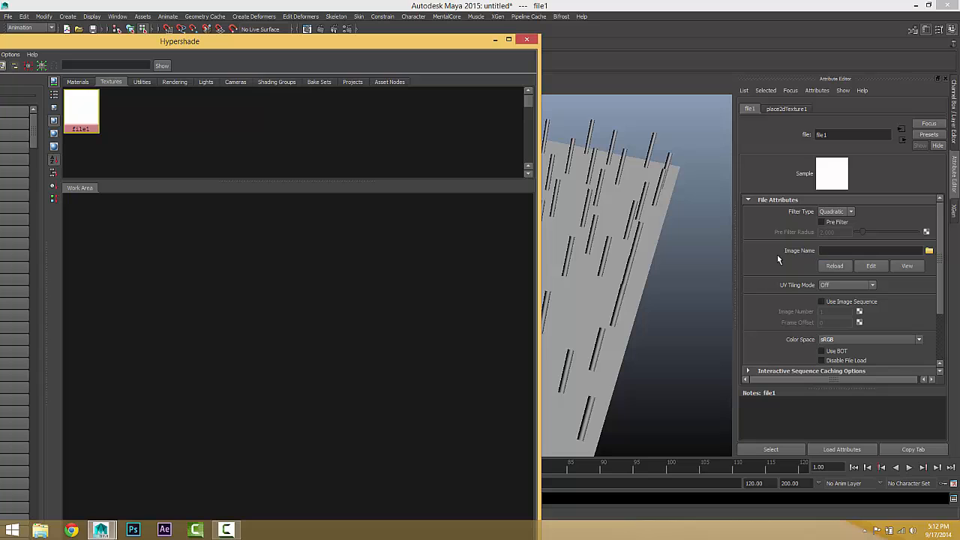
Load gradientTest.jpg from the Pictures folder as the file texture's image, display it on the plane and minimize the Hypershade
{"action": "left_click", "coordinate": [929, 251]}
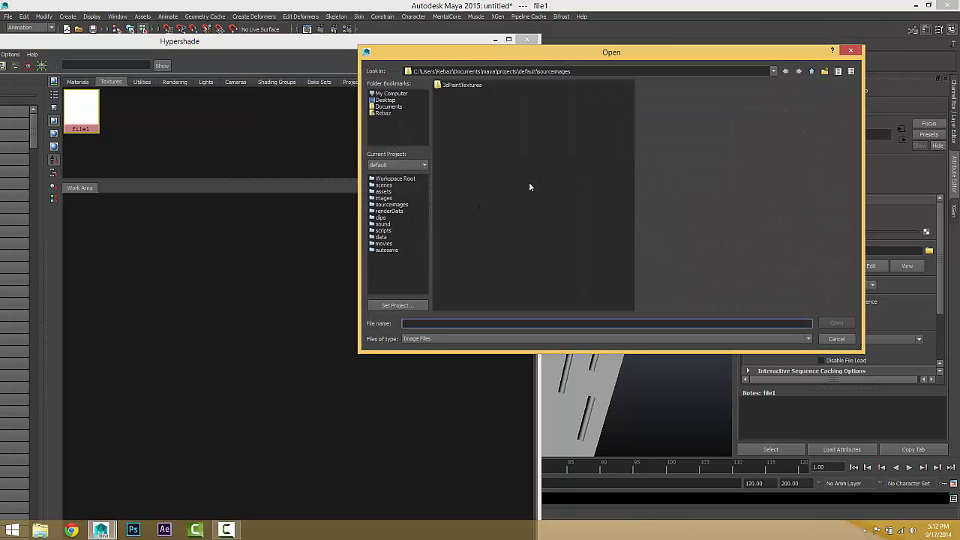
{"action": "left_click", "coordinate": [381, 112]}
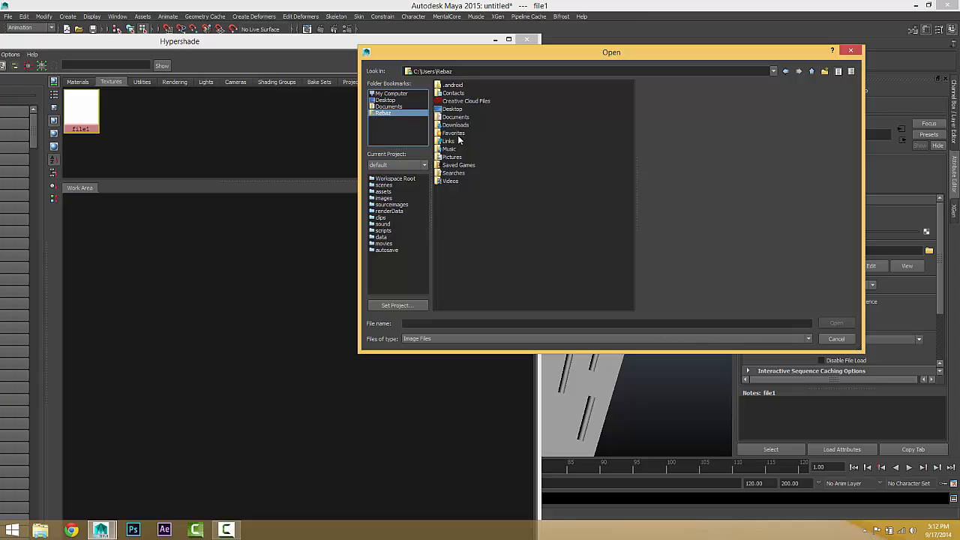
{"action": "double_click", "coordinate": [452, 158]}
{"action": "left_click", "coordinate": [460, 93]}
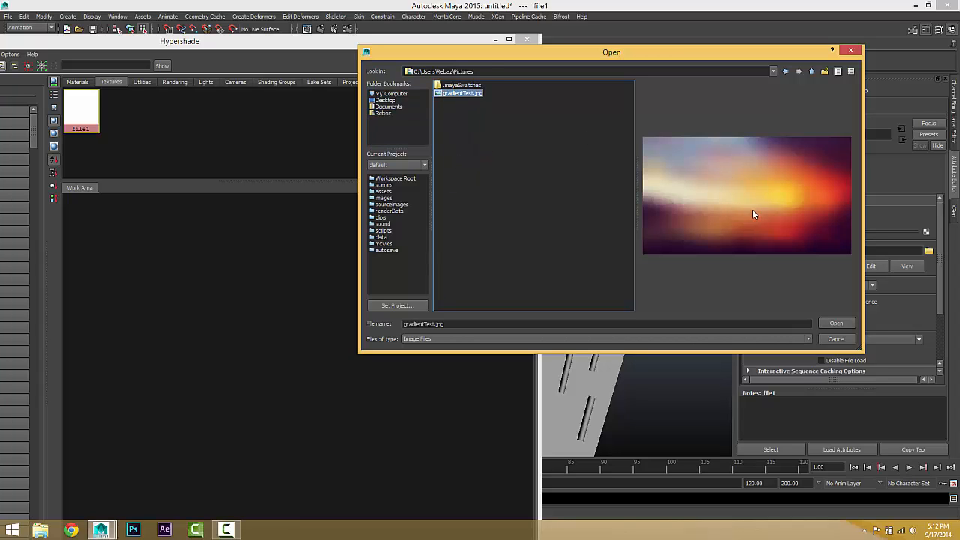
{"action": "left_click", "coordinate": [837, 324]}
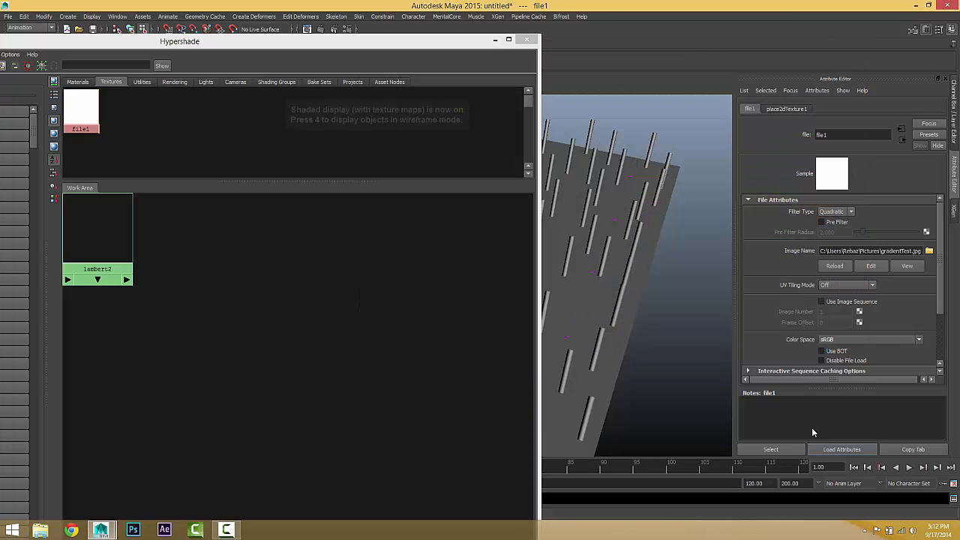
{"action": "key", "text": "6"}
{"action": "left_click", "coordinate": [525, 41]}
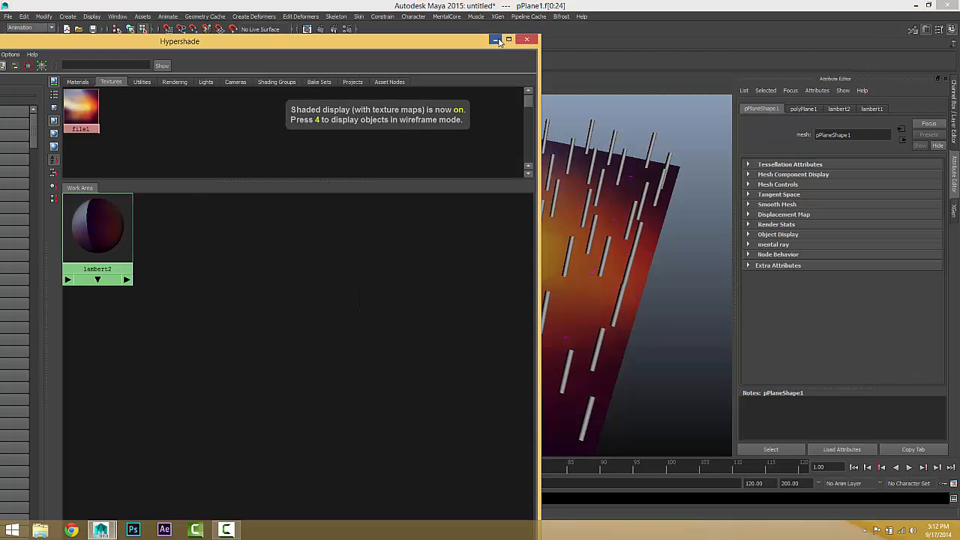
{"action": "left_click_drag", "start_coordinate": [665, 340], "coordinate": [660, 354], "text": "alt"}
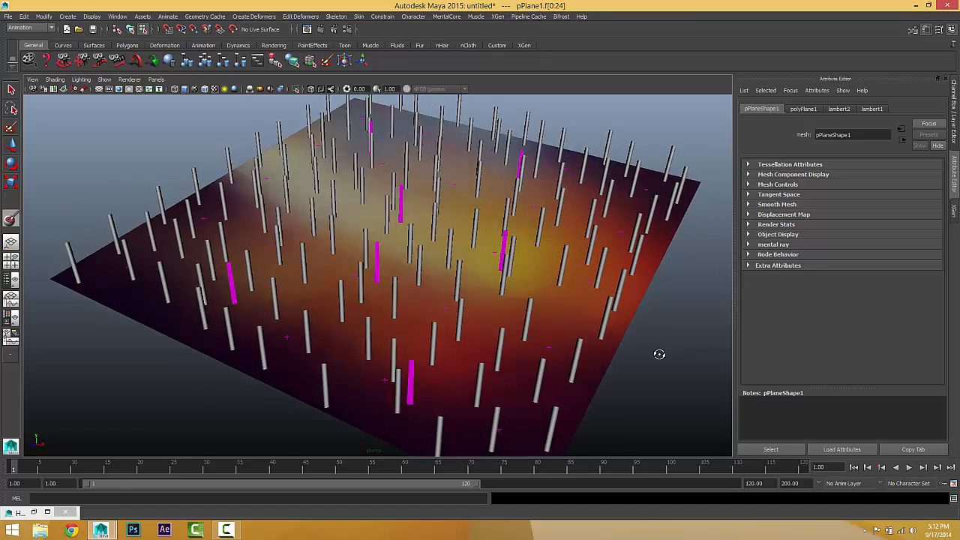
Leave the 3D Paint tool and try to bake the Primitive Color ptex map to disk
{"action": "left_click", "coordinate": [12, 91]}
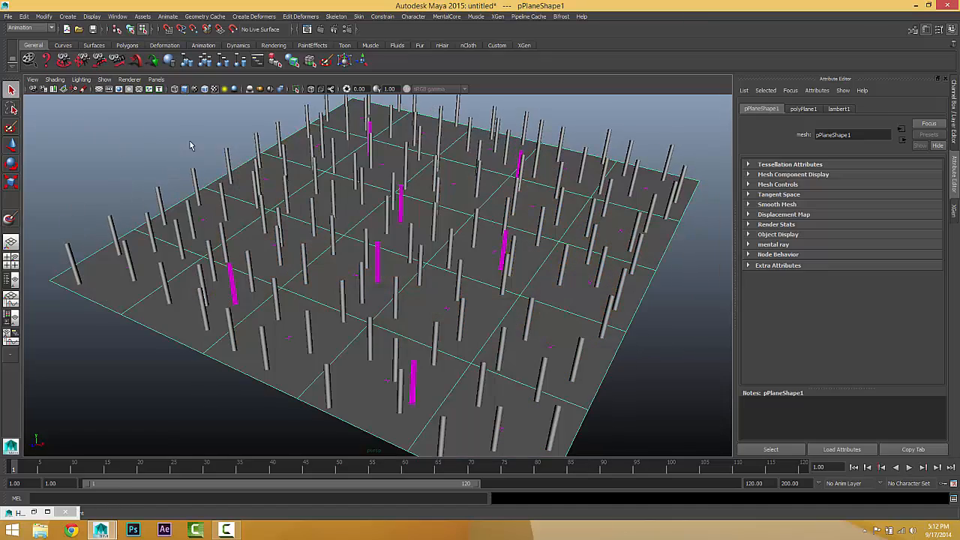
{"action": "left_click_drag", "start_coordinate": [193, 146], "coordinate": [285, 207], "text": "alt"}
{"action": "scroll", "coordinate": [284, 197], "scroll_direction": "down", "scroll_amount": 2}
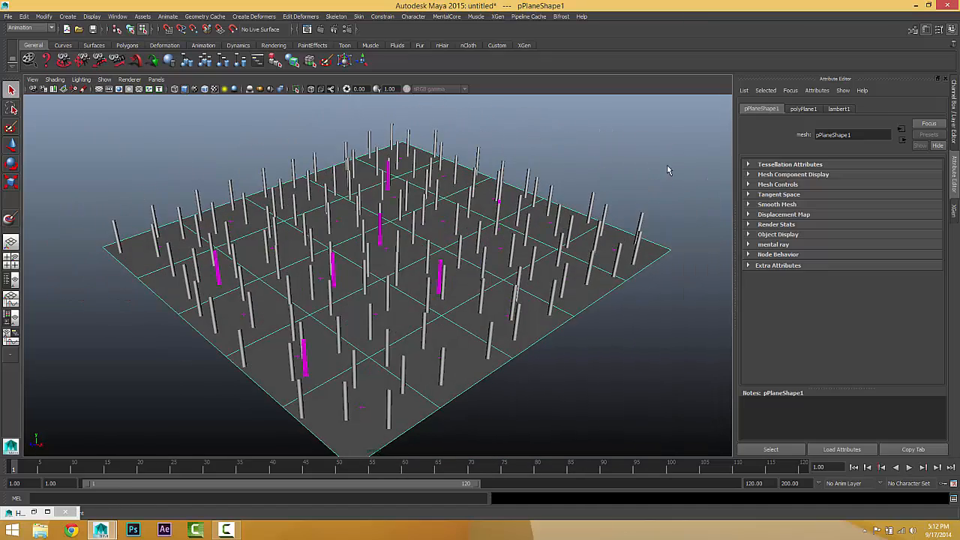
{"action": "left_click", "coordinate": [956, 218]}
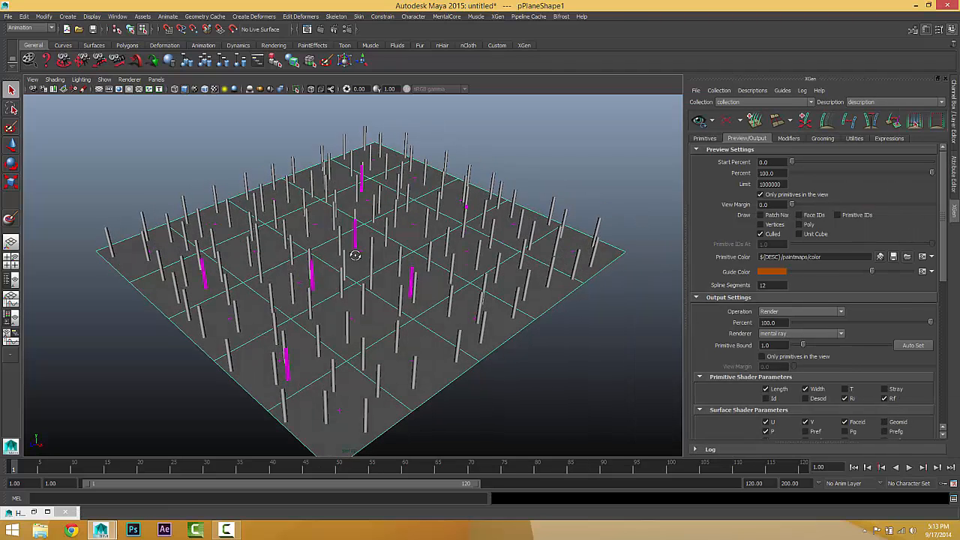
{"action": "left_click_drag", "start_coordinate": [339, 221], "coordinate": [329, 222], "text": "alt"}
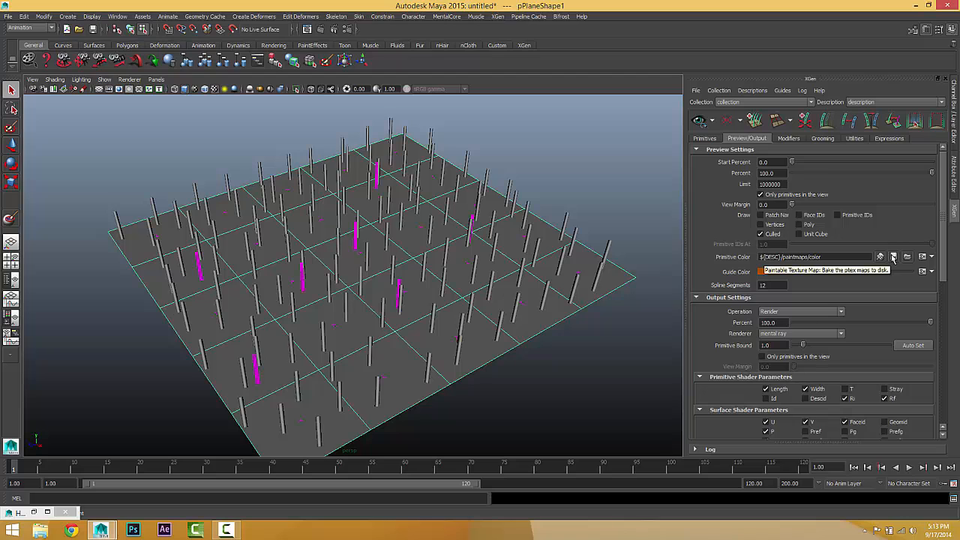
{"action": "left_click", "coordinate": [894, 258]}
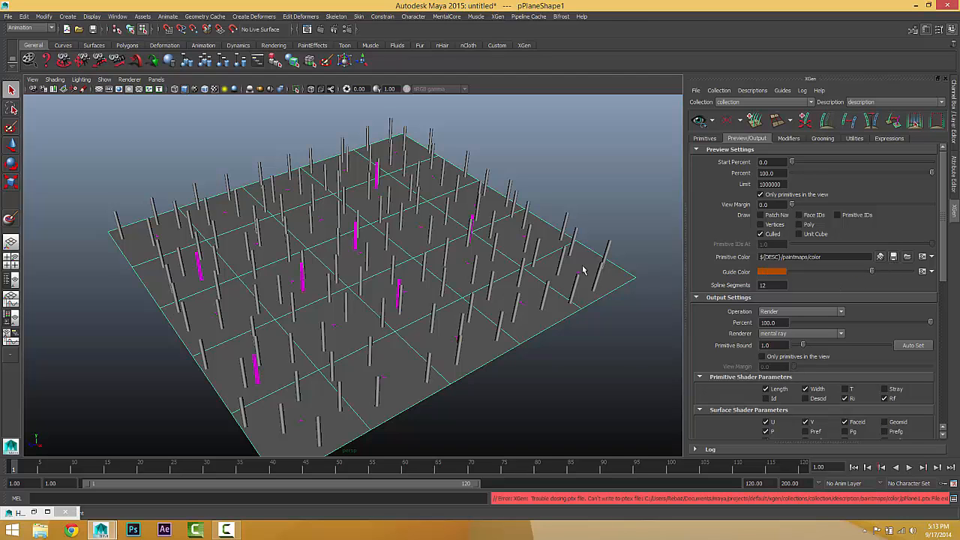
{"action": "left_click_drag", "start_coordinate": [585, 270], "coordinate": [458, 258], "text": "alt"}
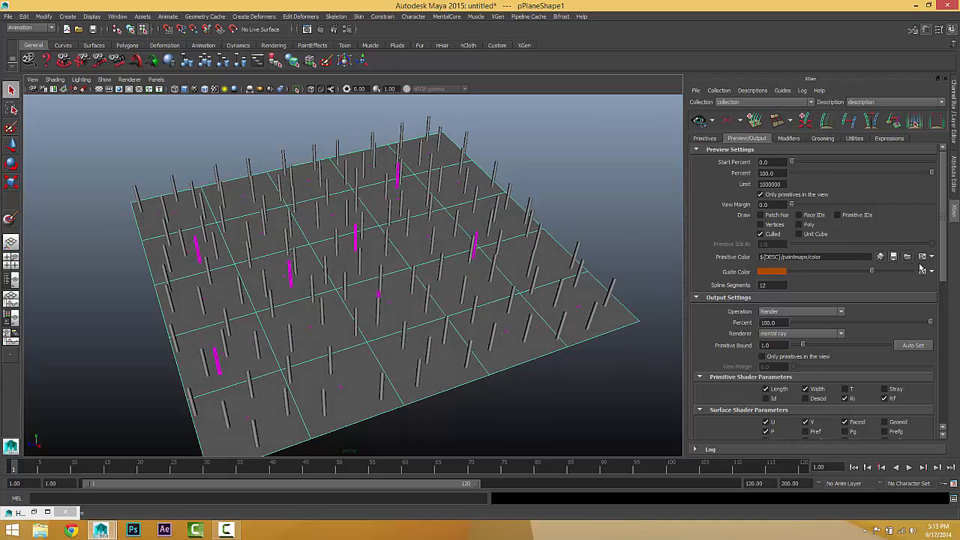
Reactivate 3D painting of the Primitive Color map on the plane and bake its ptex map to disk
{"action": "left_click", "coordinate": [882, 256]}
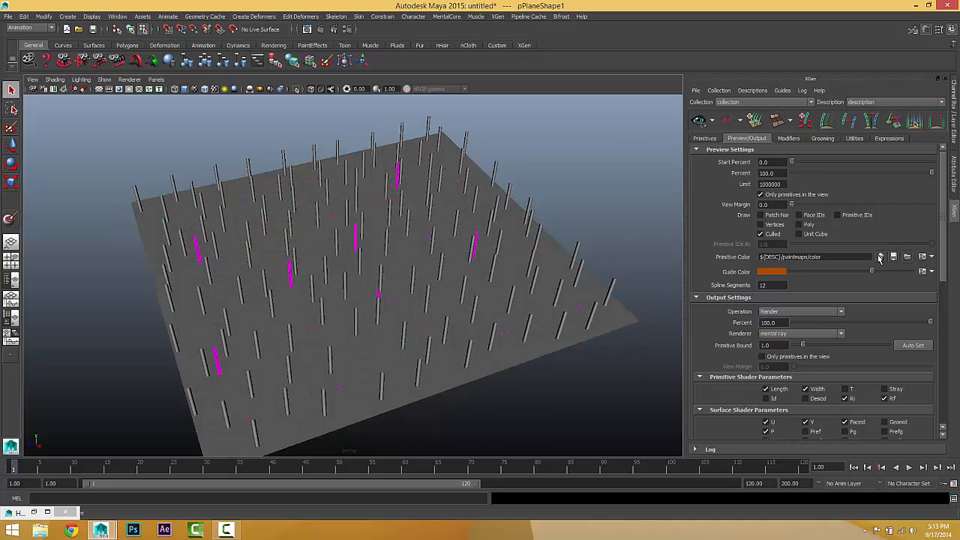
{"action": "left_click_drag", "start_coordinate": [479, 272], "coordinate": [475, 275], "text": "alt"}
{"action": "left_click", "coordinate": [895, 257]}
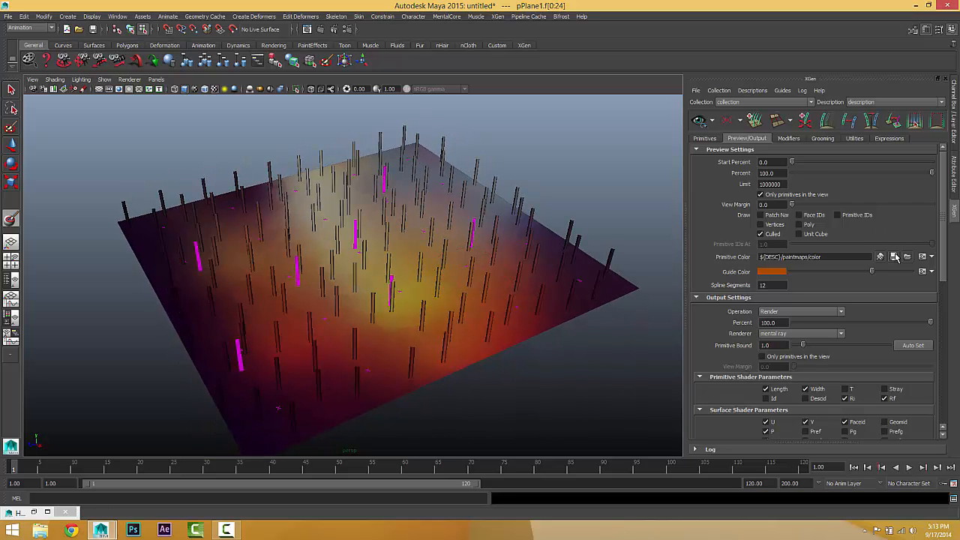
Leave the 3D Paint tool and inspect the mapped primitive colors on the plane from several angles
{"action": "left_click_drag", "start_coordinate": [401, 259], "coordinate": [461, 253], "text": "alt"}
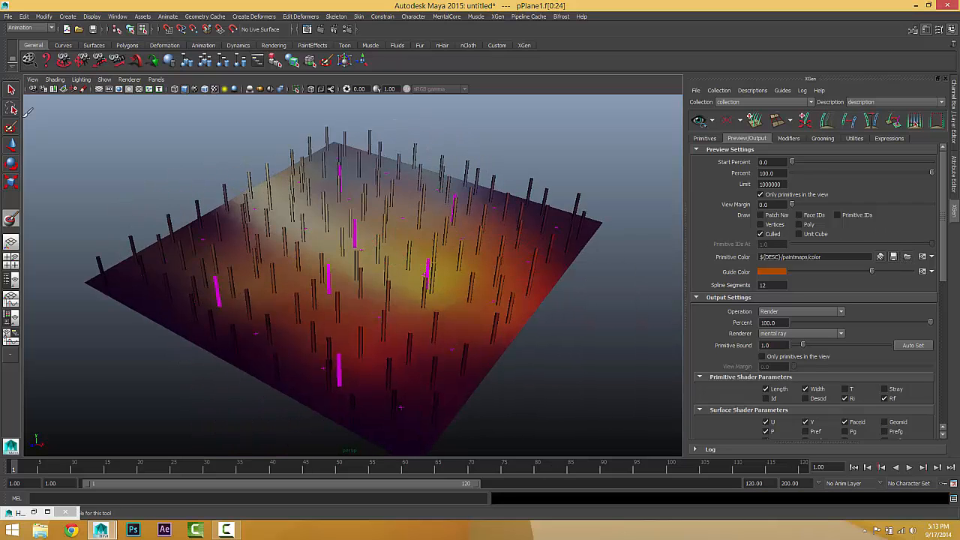
{"action": "left_click", "coordinate": [11, 89]}
{"action": "left_click_drag", "start_coordinate": [337, 188], "coordinate": [293, 189], "text": "alt"}
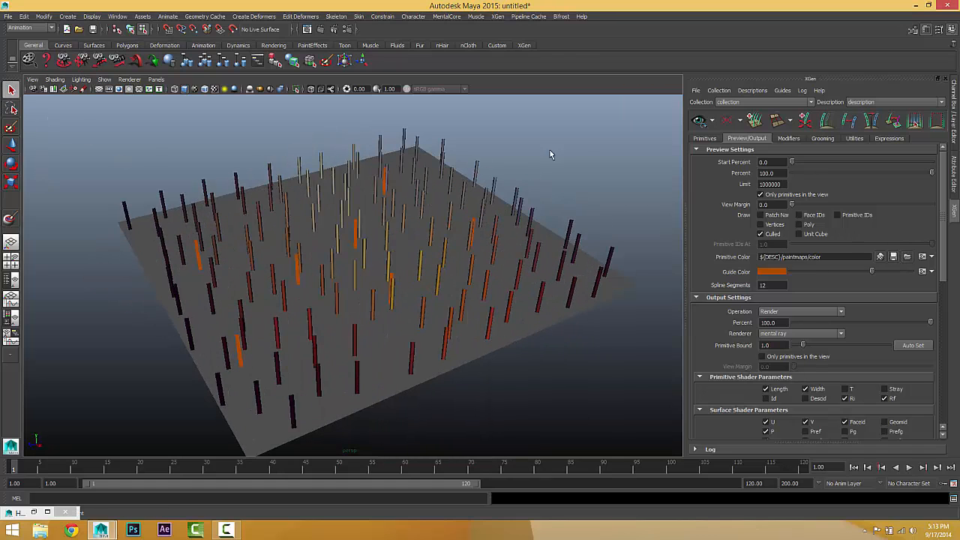
{"action": "left_click_drag", "start_coordinate": [279, 232], "coordinate": [324, 223], "text": "alt"}
{"action": "left_click_drag", "start_coordinate": [423, 216], "coordinate": [370, 228], "text": "alt"}
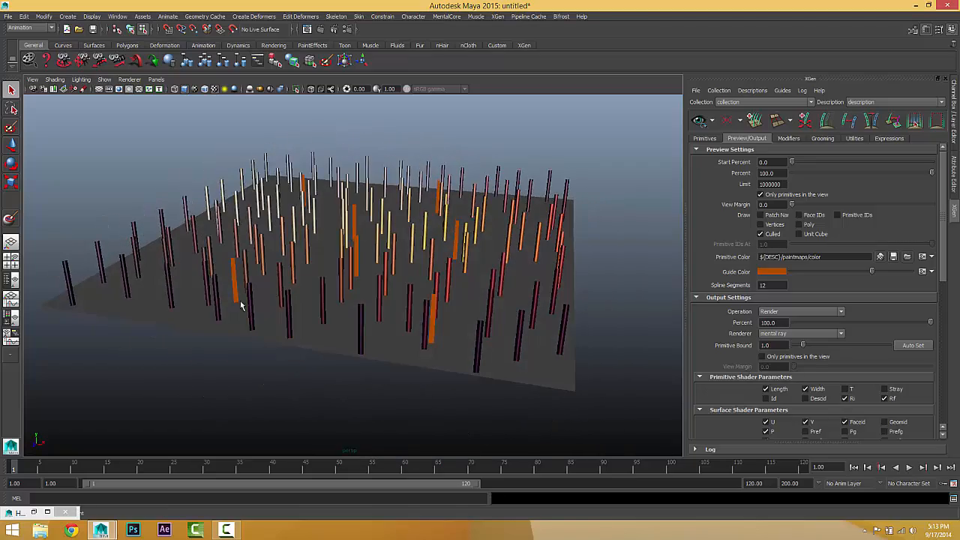
{"action": "left_click_drag", "start_coordinate": [398, 264], "coordinate": [382, 285], "text": "alt"}
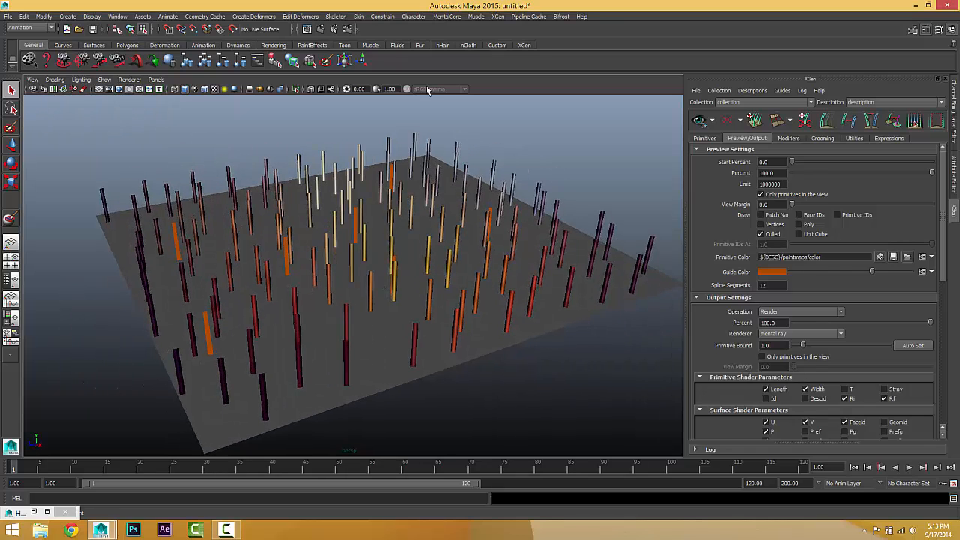
Render the perspective view with mental ray to check the primitives' rendered color, and close the render window
{"action": "left_click", "coordinate": [307, 28]}
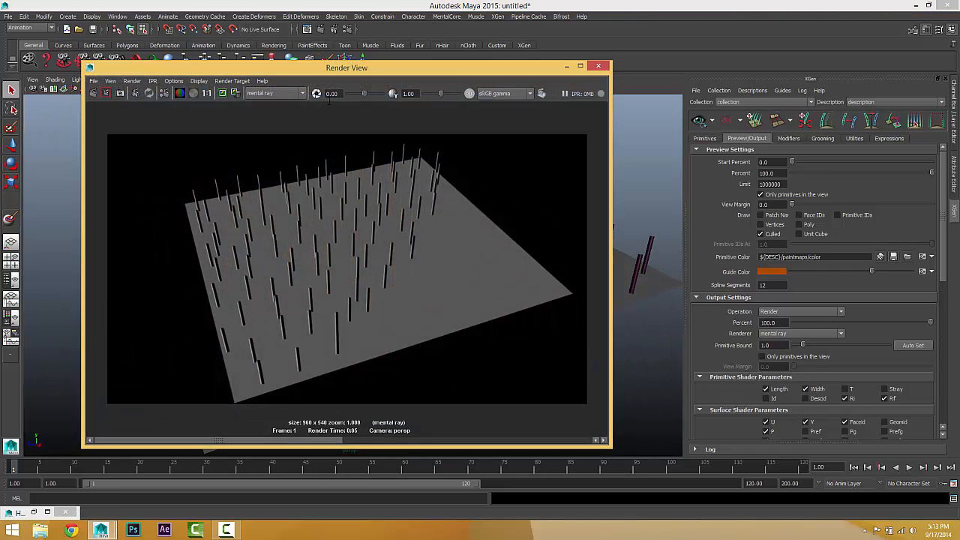
{"action": "left_click", "coordinate": [94, 94]}
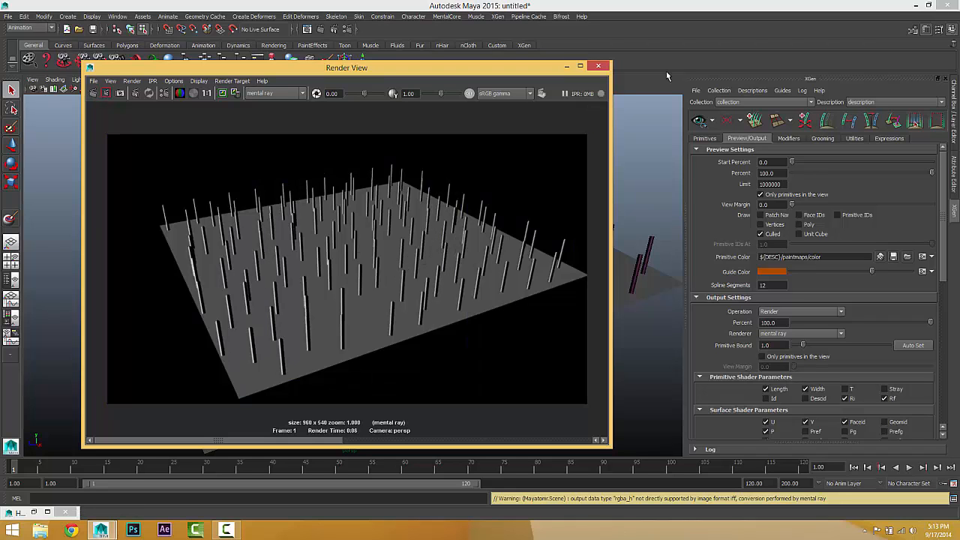
{"action": "left_click", "coordinate": [598, 66]}
{"action": "left_click_drag", "start_coordinate": [504, 197], "coordinate": [503, 241], "text": "alt"}
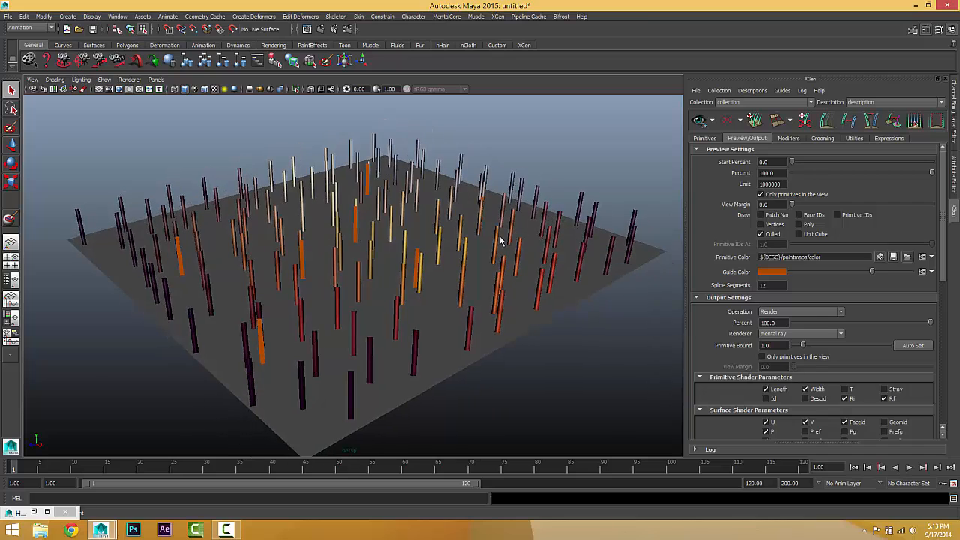
{"action": "left_click_drag", "start_coordinate": [416, 232], "coordinate": [402, 227], "text": "alt"}
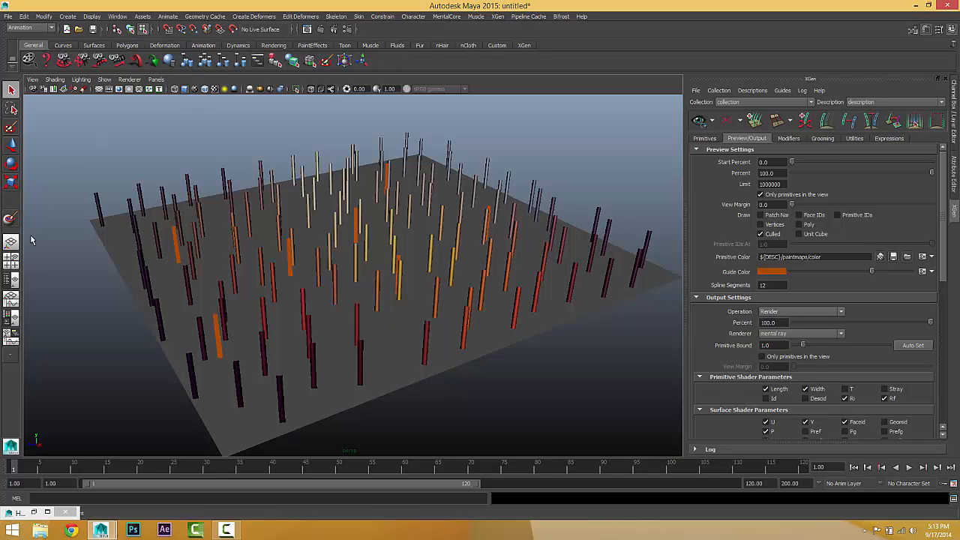
Create a Blinn material in the Hypershade, with the window rearranged so the new node is framed in an enlarged work area
{"action": "left_click", "coordinate": [117, 16]}
{"action": "mouse_move", "coordinate": [126, 42]}
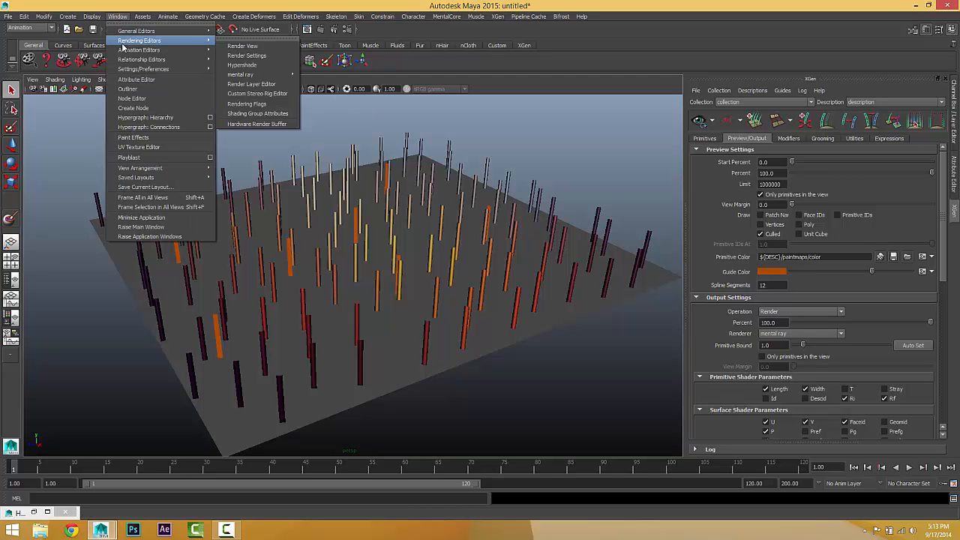
{"action": "left_click", "coordinate": [248, 65]}
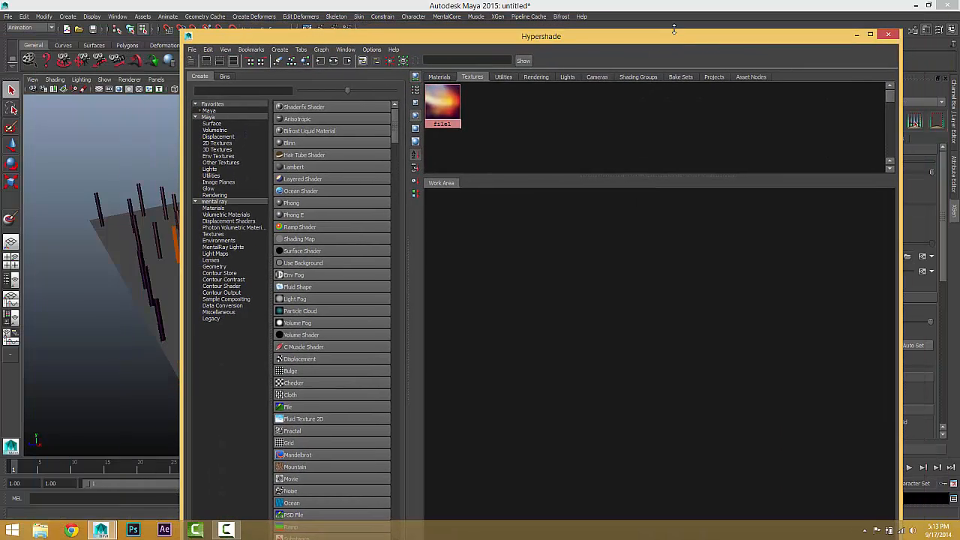
{"action": "left_click_drag", "start_coordinate": [675, 28], "coordinate": [702, 92]}
{"action": "left_click_drag", "start_coordinate": [701, 184], "coordinate": [709, 278]}
{"action": "left_click", "coordinate": [330, 199]}
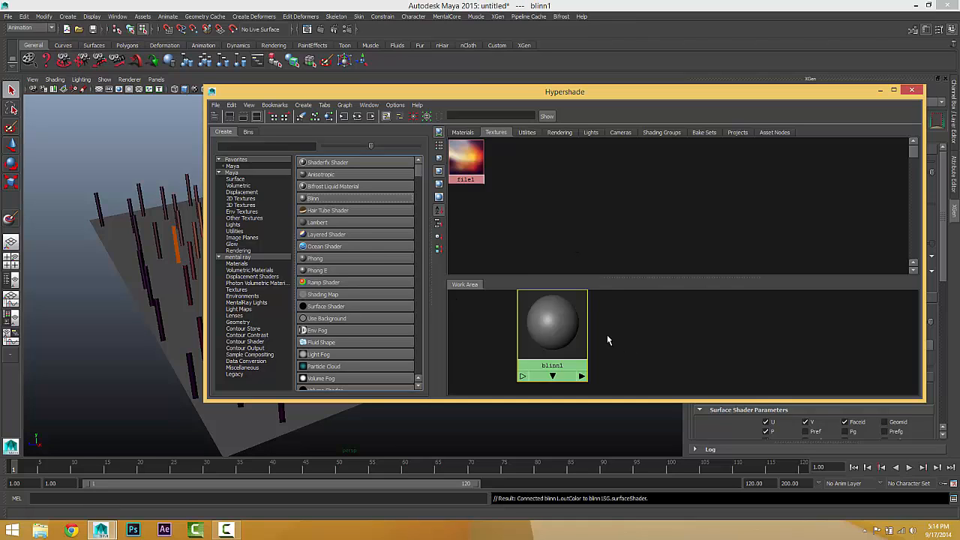
{"action": "left_click_drag", "start_coordinate": [611, 285], "coordinate": [630, 197]}
{"action": "key", "text": "f"}
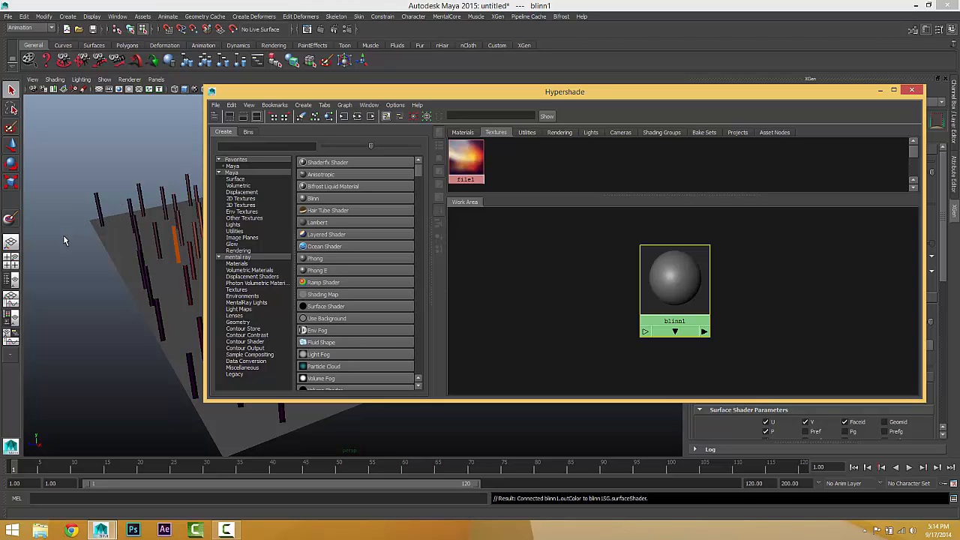
{"action": "left_click_drag", "start_coordinate": [666, 287], "coordinate": [674, 288]}
Show the Outliner beside the viewport, expand the XGen collection and assign the Blinn material to its first description
{"action": "left_click", "coordinate": [11, 280]}
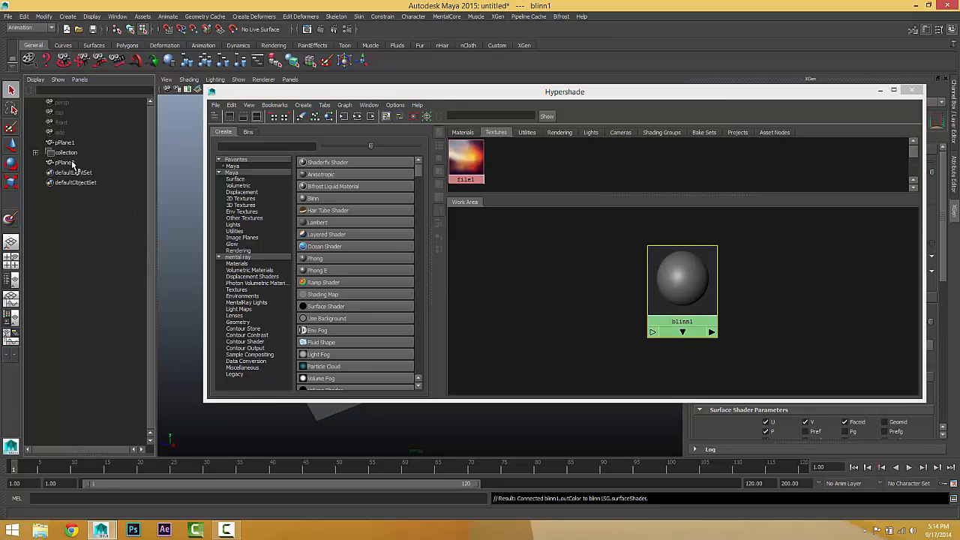
{"action": "left_click", "coordinate": [35, 153]}
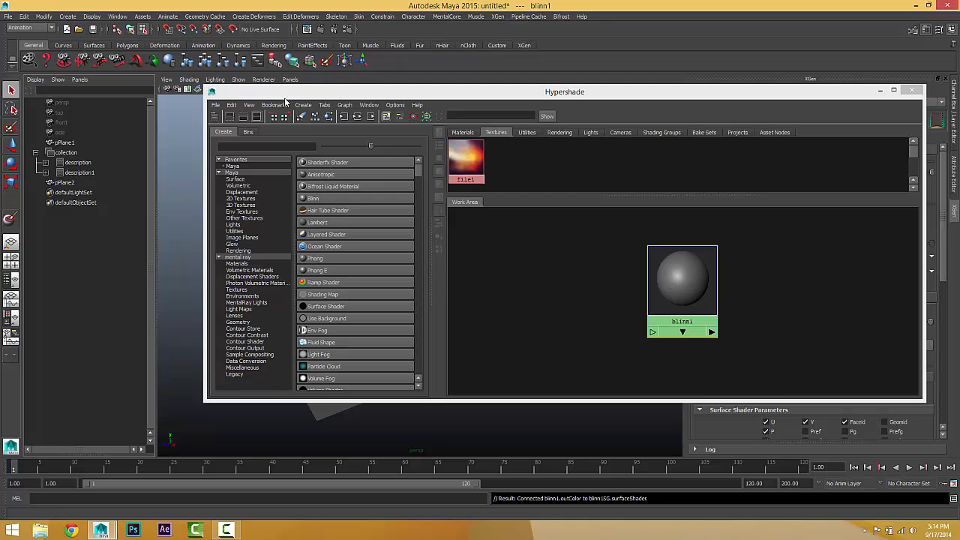
{"action": "left_click_drag", "start_coordinate": [303, 96], "coordinate": [261, 384]}
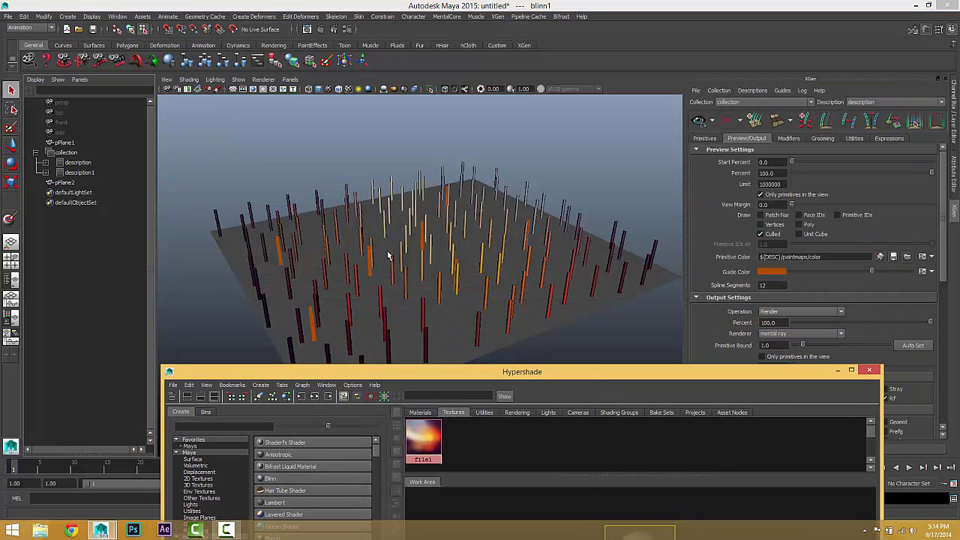
{"action": "left_click_drag", "start_coordinate": [564, 371], "coordinate": [606, 72]}
{"action": "left_click", "coordinate": [75, 163]}
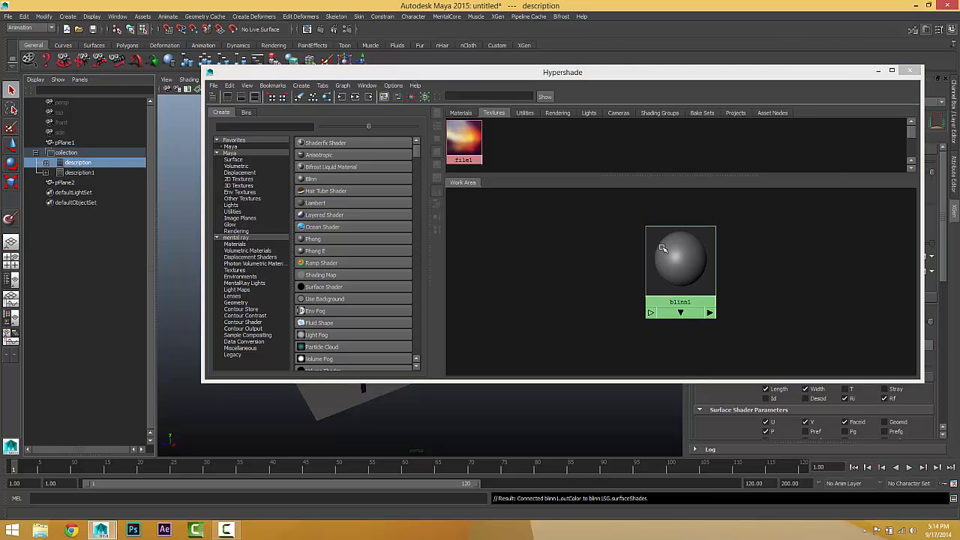
{"action": "right_click_drag", "start_coordinate": [690, 263], "coordinate": [685, 237]}
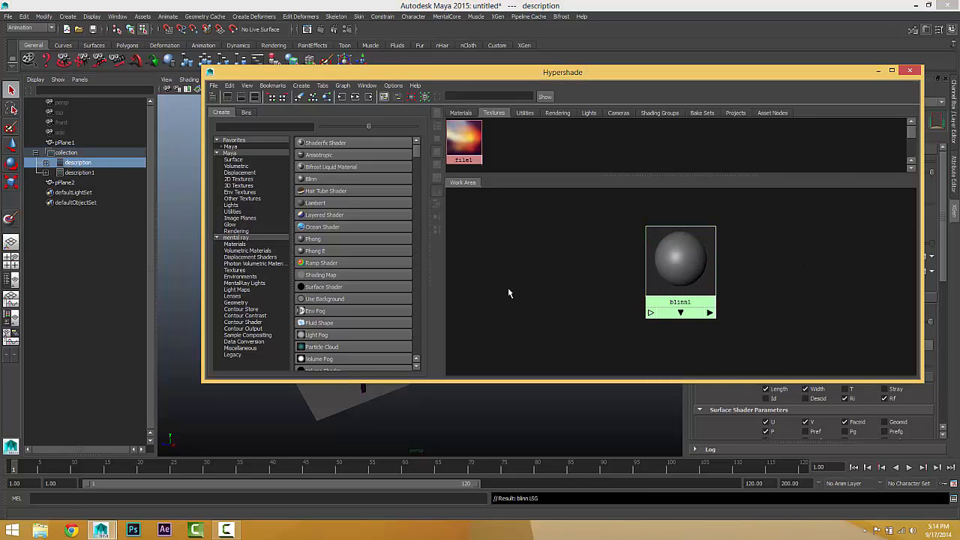
Show the Blinn material's attributes and set its Color to pure red
{"action": "left_click_drag", "start_coordinate": [753, 78], "coordinate": [516, 124]}
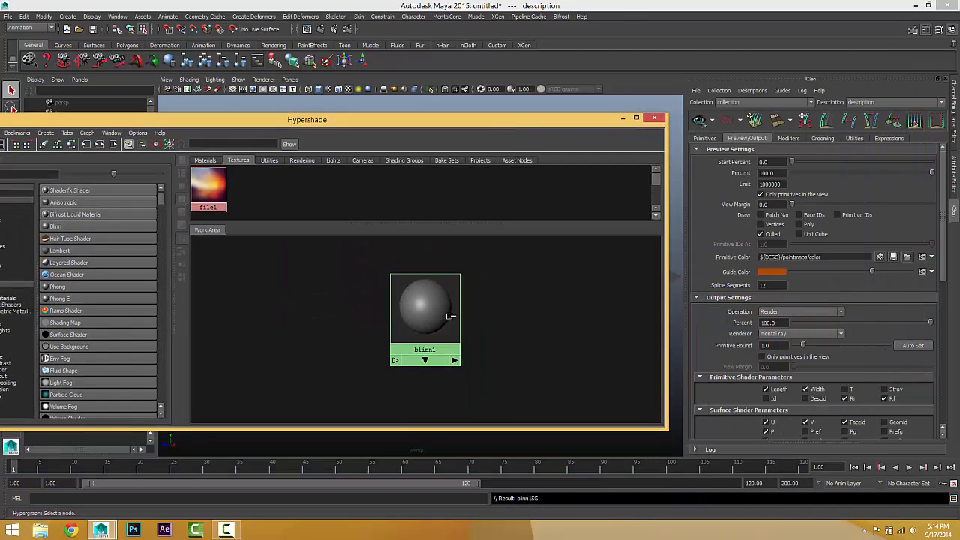
{"action": "double_click", "coordinate": [450, 316]}
{"action": "left_click", "coordinate": [844, 226]}
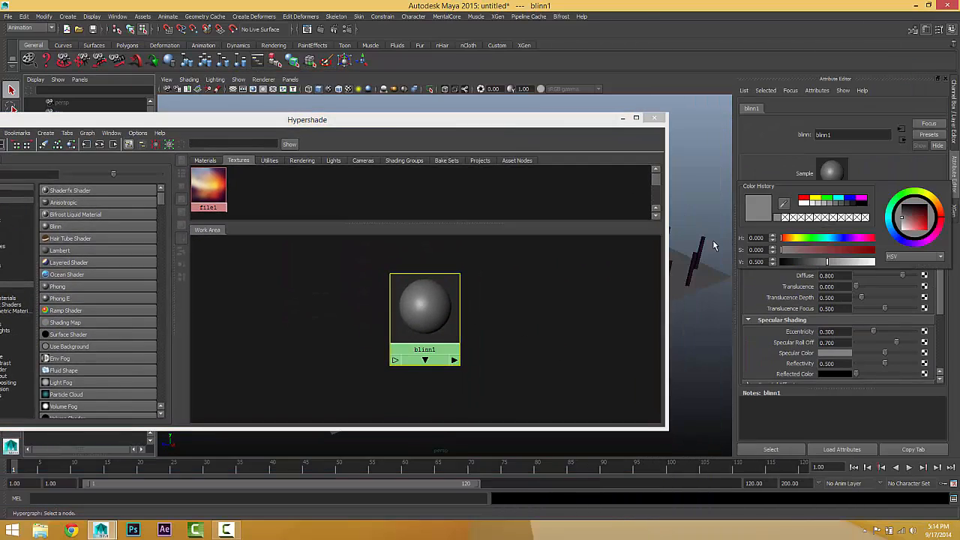
{"action": "left_click", "coordinate": [803, 199]}
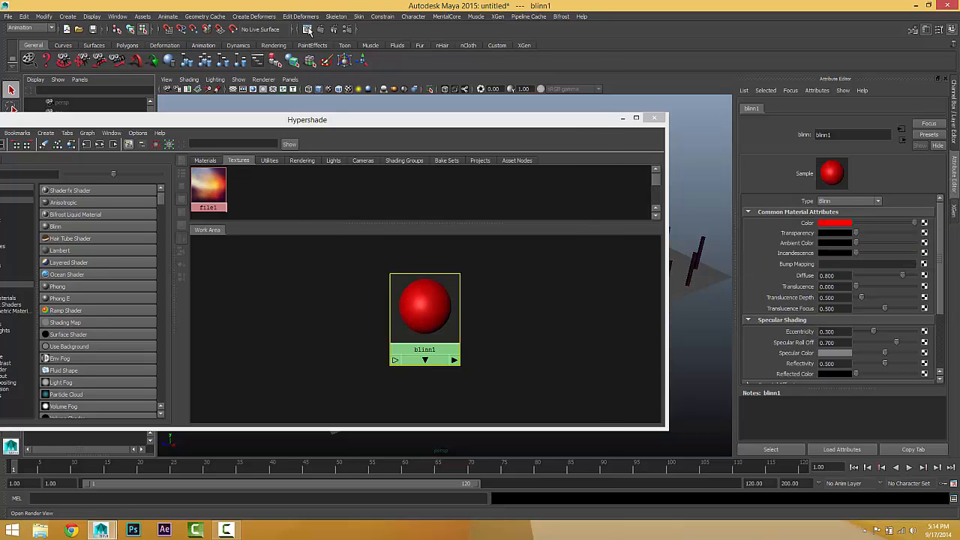
Render the view to check the red material on the primitives, and put the render and Hypershade windows away
{"action": "left_click", "coordinate": [307, 29]}
{"action": "left_click", "coordinate": [93, 93]}
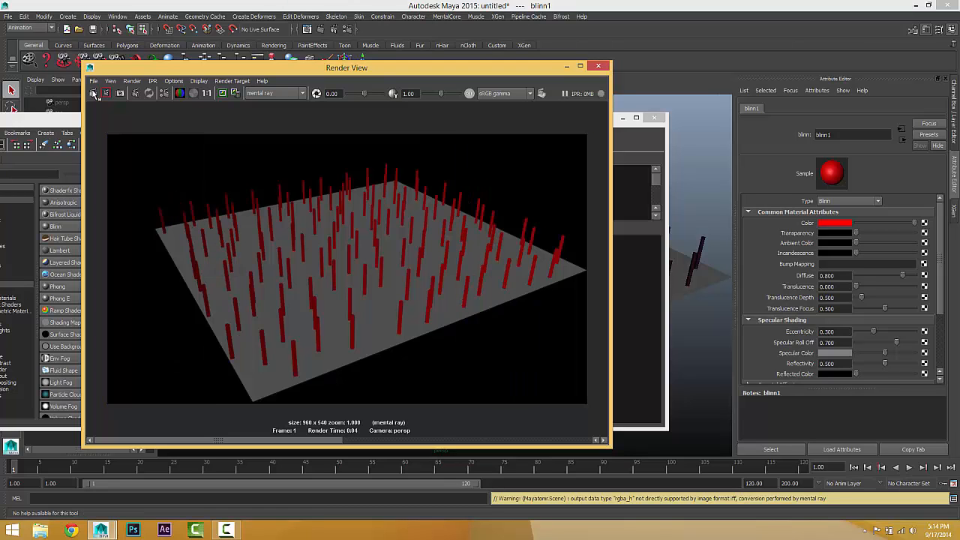
{"action": "left_click", "coordinate": [598, 66]}
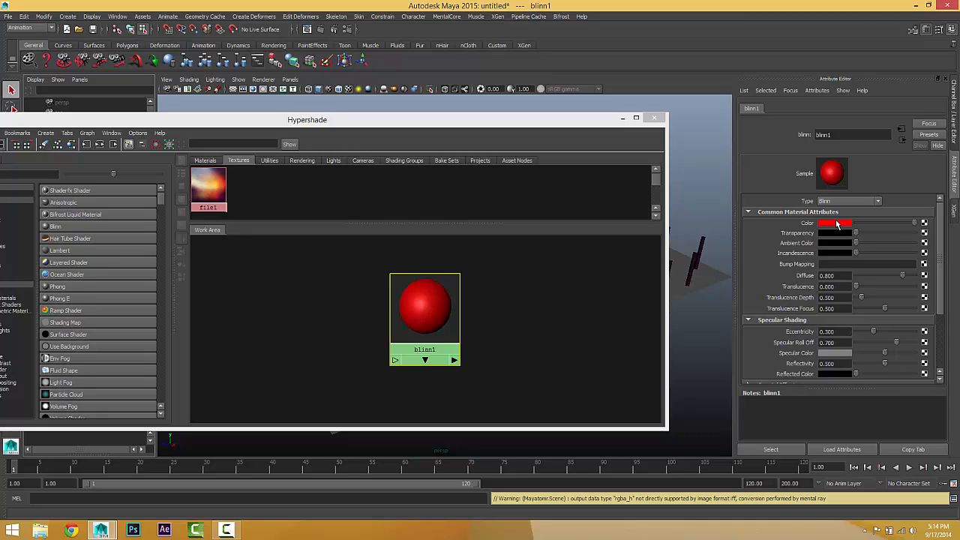
{"action": "left_click", "coordinate": [622, 118]}
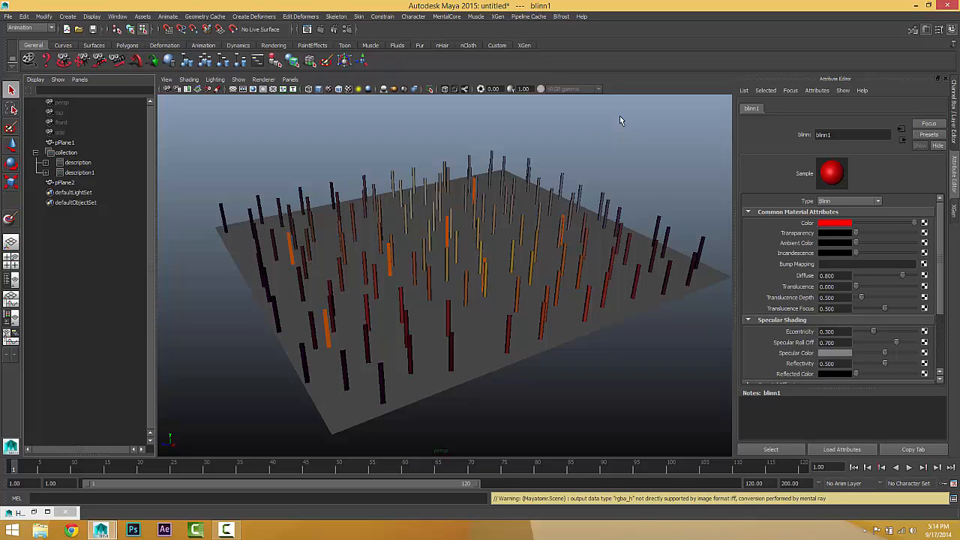
Review the description's Primitive Color setting in XGen, and reopen the Hypershade with the Blinn material's attributes shown
{"action": "left_click", "coordinate": [957, 210]}
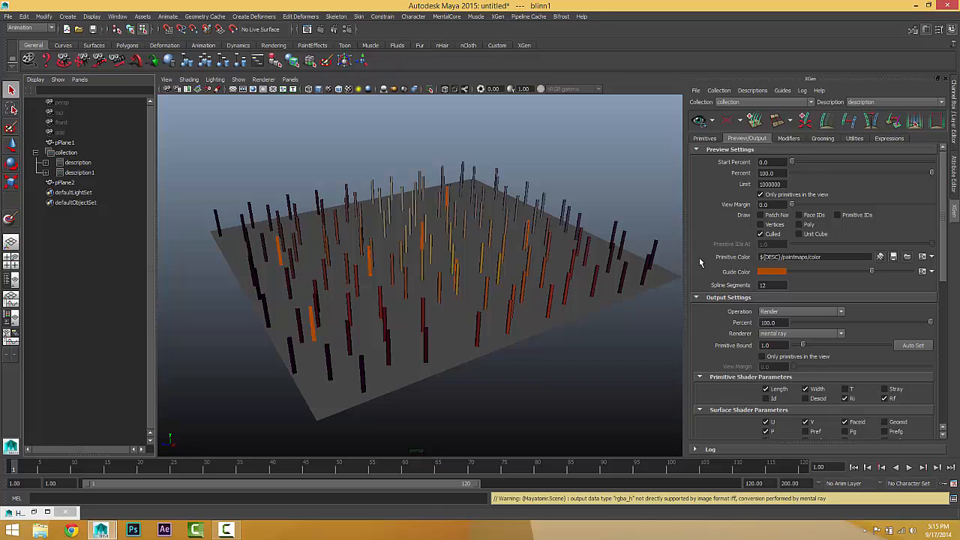
{"action": "left_click", "coordinate": [118, 16]}
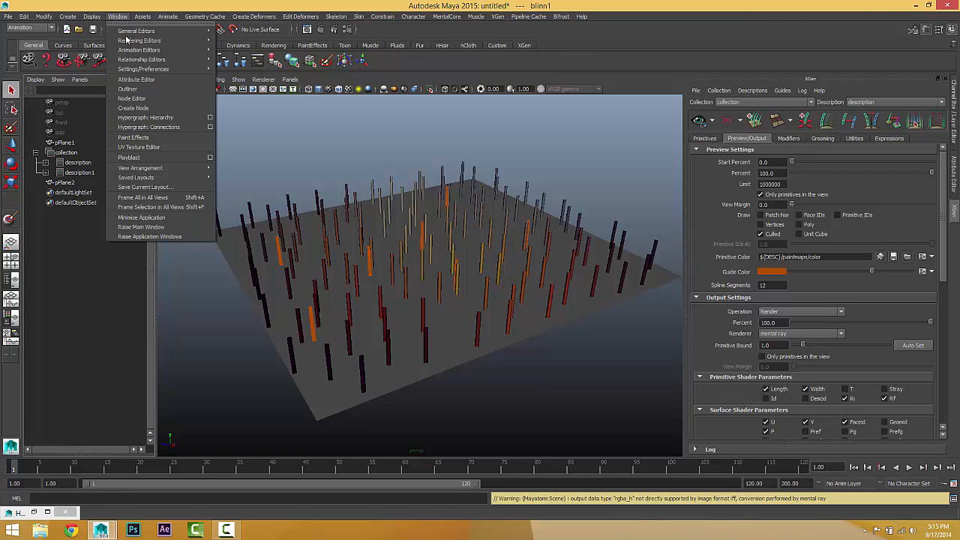
{"action": "mouse_move", "coordinate": [139, 40]}
{"action": "left_click", "coordinate": [248, 60]}
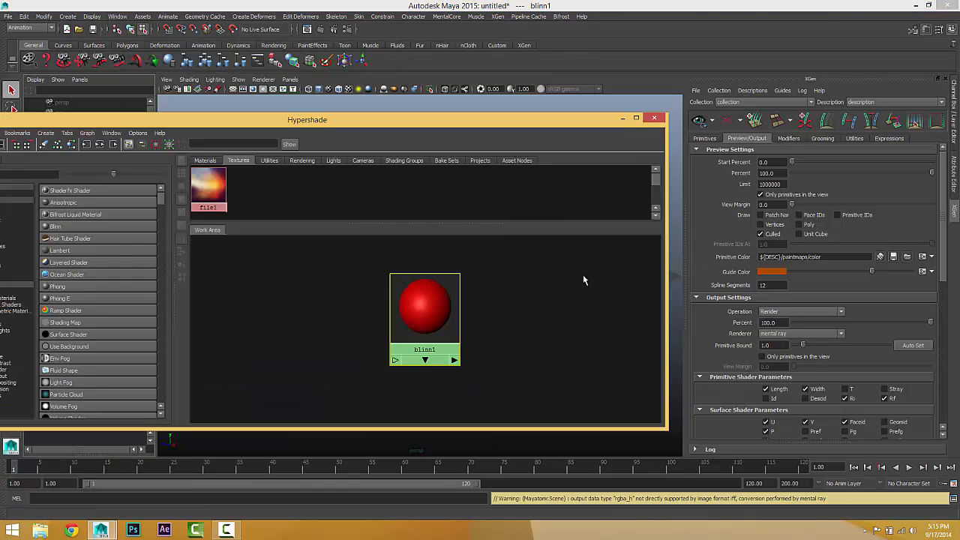
{"action": "double_click", "coordinate": [442, 295]}
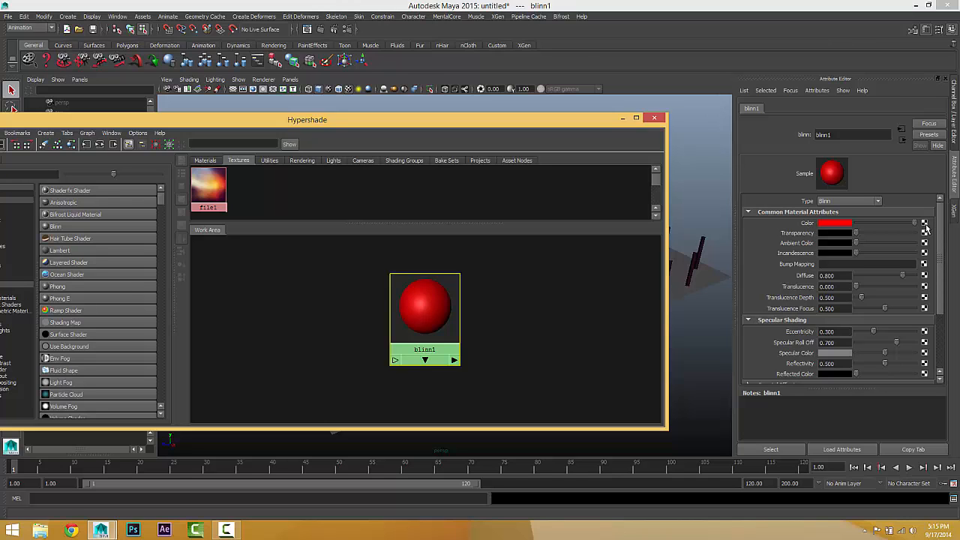
Move the Hypershade so its node list is fully accessible and filter the list by "xg"
{"action": "left_click_drag", "start_coordinate": [143, 120], "coordinate": [273, 88]}
{"action": "left_click", "coordinate": [165, 141]}
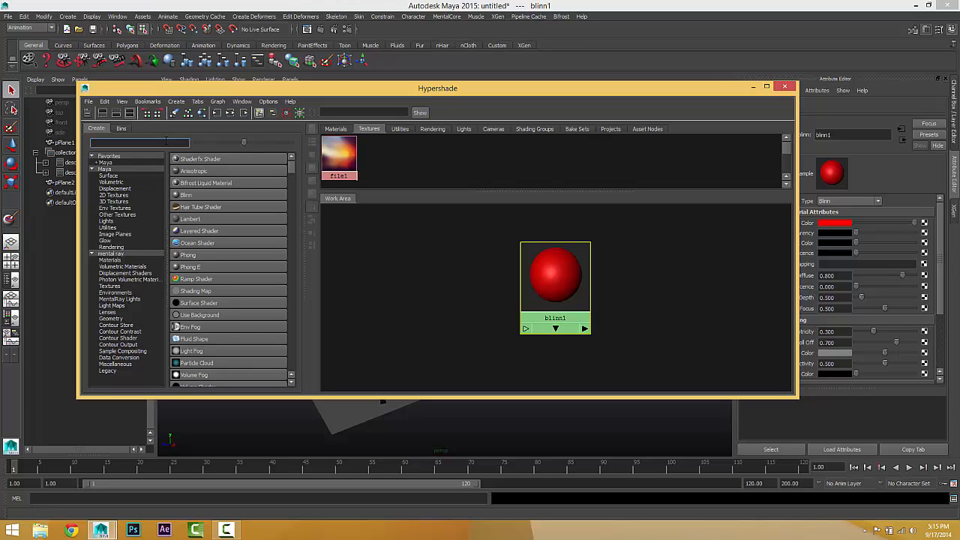
{"action": "type", "text": "xg"}
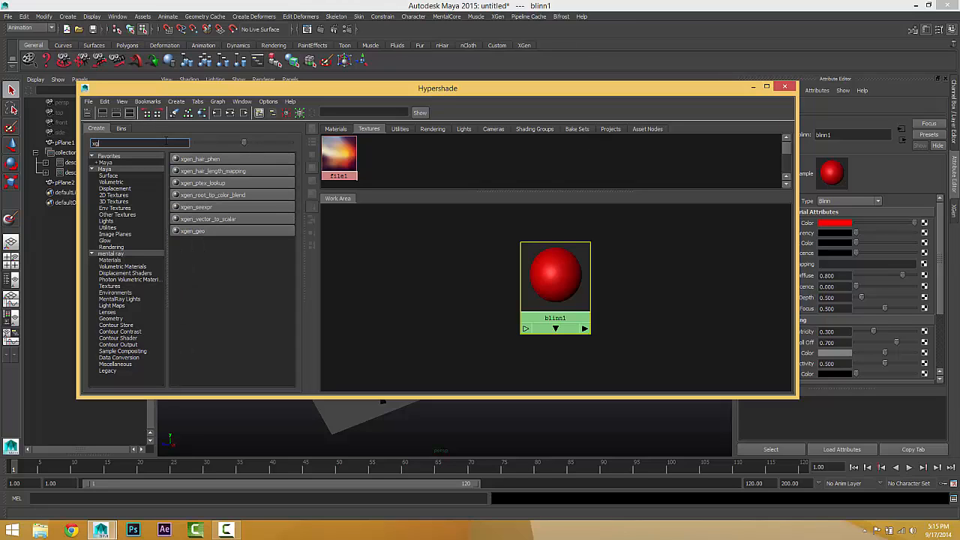
Create an xgen_ptex_lookup node beside blinn1 and connect its output to the blinn1 color
{"action": "left_click", "coordinate": [215, 186]}
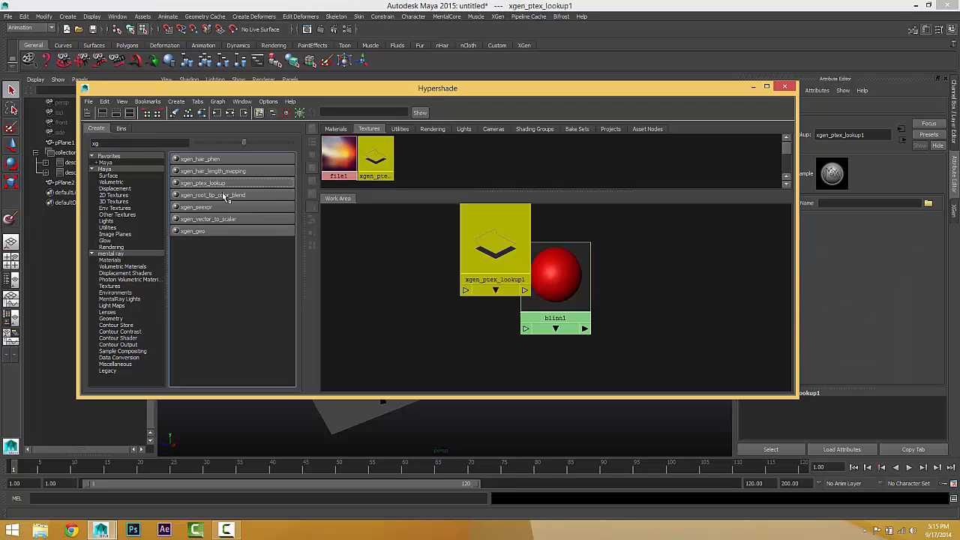
{"action": "left_click_drag", "start_coordinate": [517, 259], "coordinate": [478, 289]}
{"action": "left_click", "coordinate": [563, 275]}
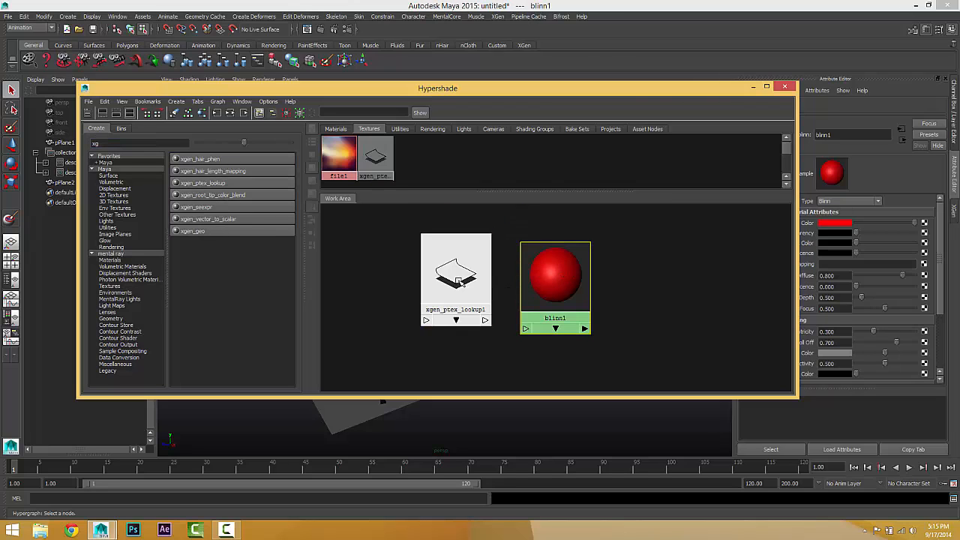
{"action": "middle_click_drag", "start_coordinate": [838, 239], "coordinate": [842, 223]}
Load pPlane1.ptx into the ptex lookup node's file name from Documents/maya/projects/default/xgen/collections/collection/description/paintmaps/color
{"action": "left_click", "coordinate": [450, 323]}
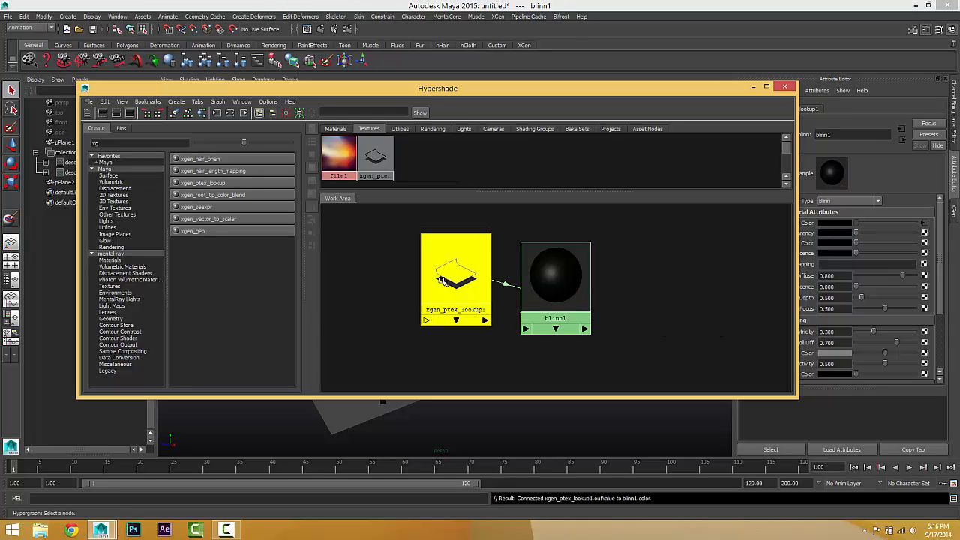
{"action": "left_click", "coordinate": [928, 203]}
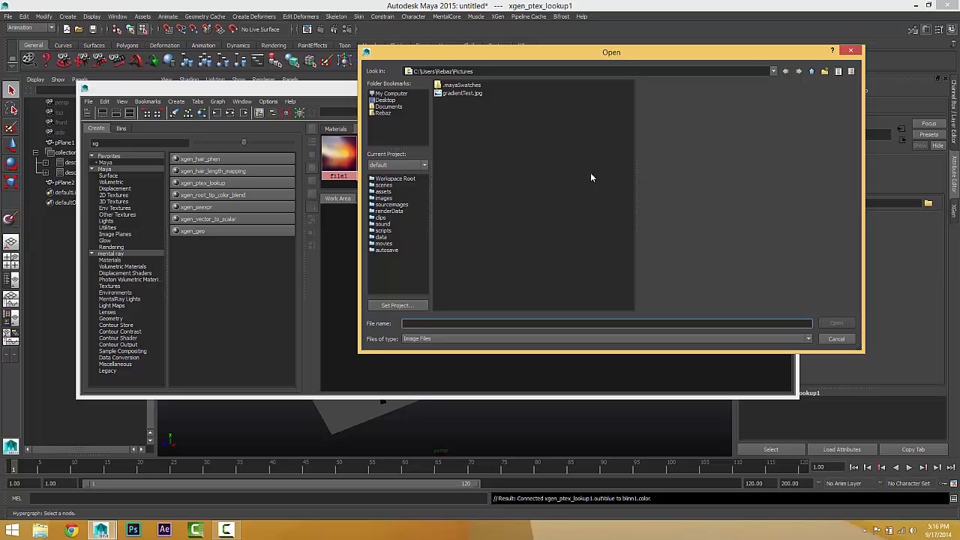
{"action": "left_click", "coordinate": [380, 107]}
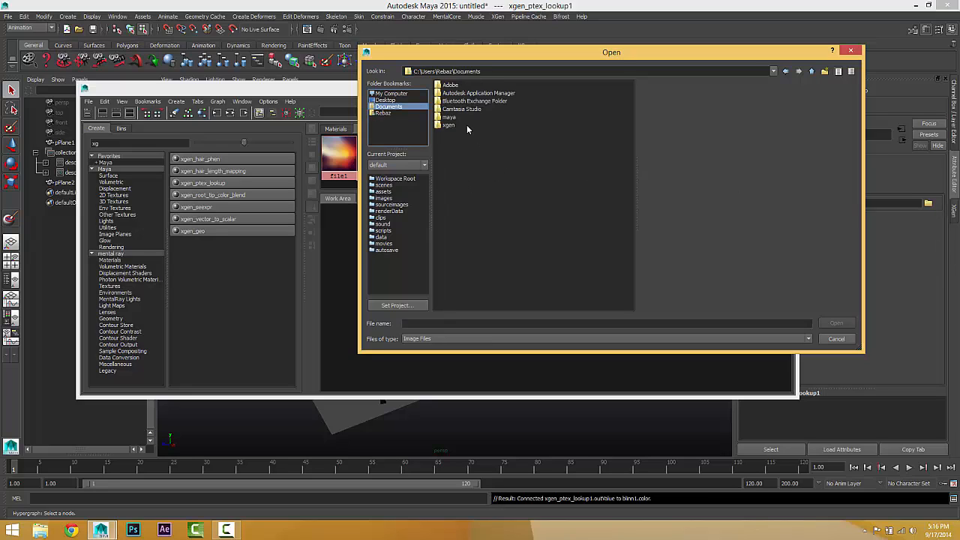
{"action": "double_click", "coordinate": [451, 118]}
{"action": "double_click", "coordinate": [452, 93]}
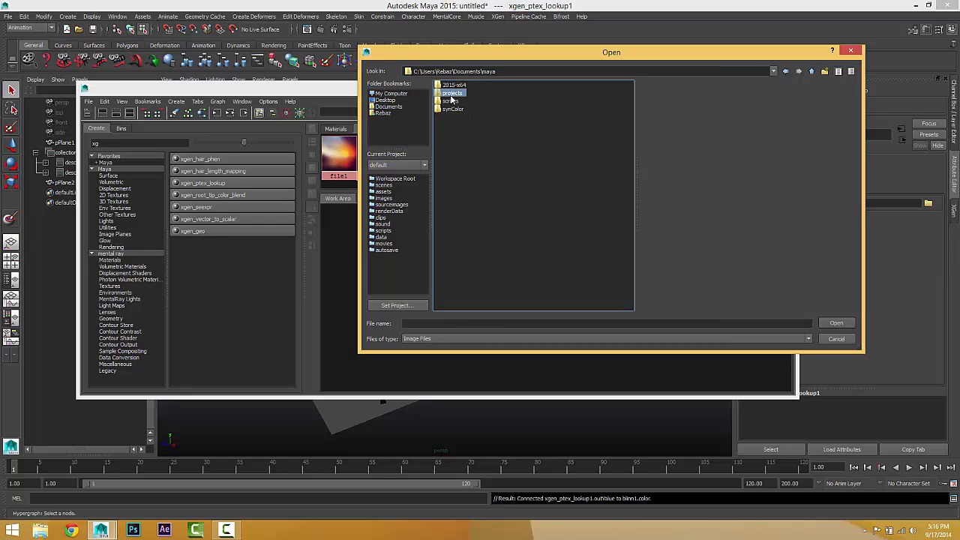
{"action": "double_click", "coordinate": [452, 86]}
{"action": "double_click", "coordinate": [446, 181]}
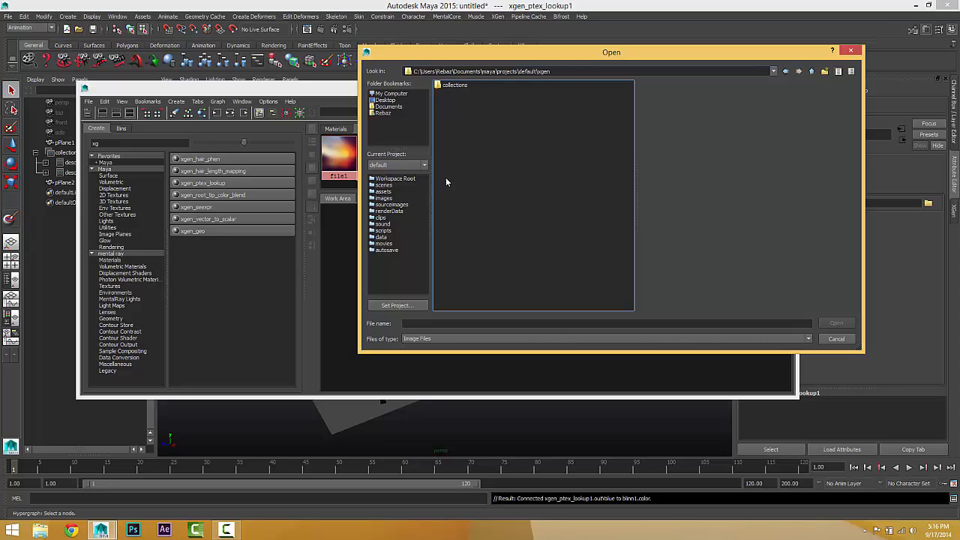
{"action": "double_click", "coordinate": [453, 86]}
{"action": "double_click", "coordinate": [453, 86]}
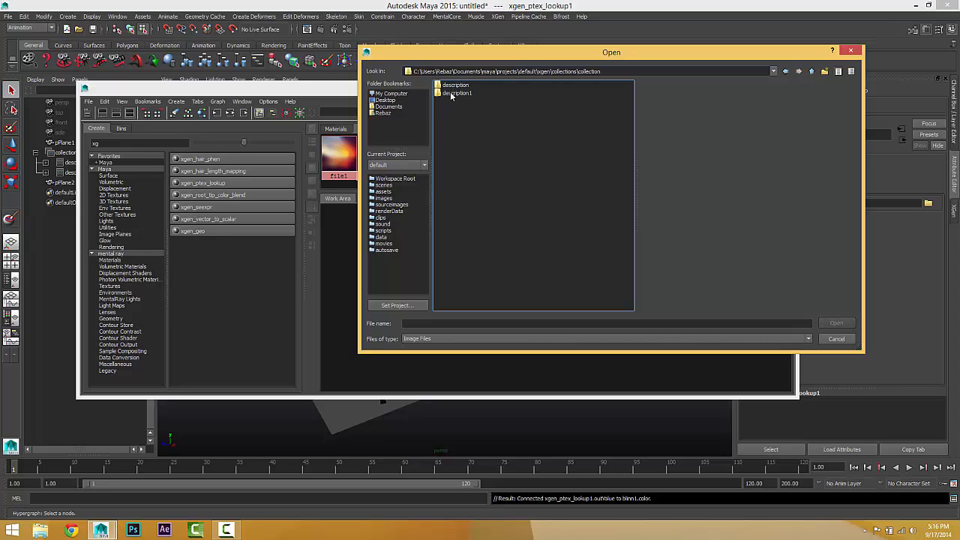
{"action": "double_click", "coordinate": [451, 86]}
{"action": "double_click", "coordinate": [455, 85]}
{"action": "double_click", "coordinate": [450, 85]}
{"action": "left_click", "coordinate": [449, 85]}
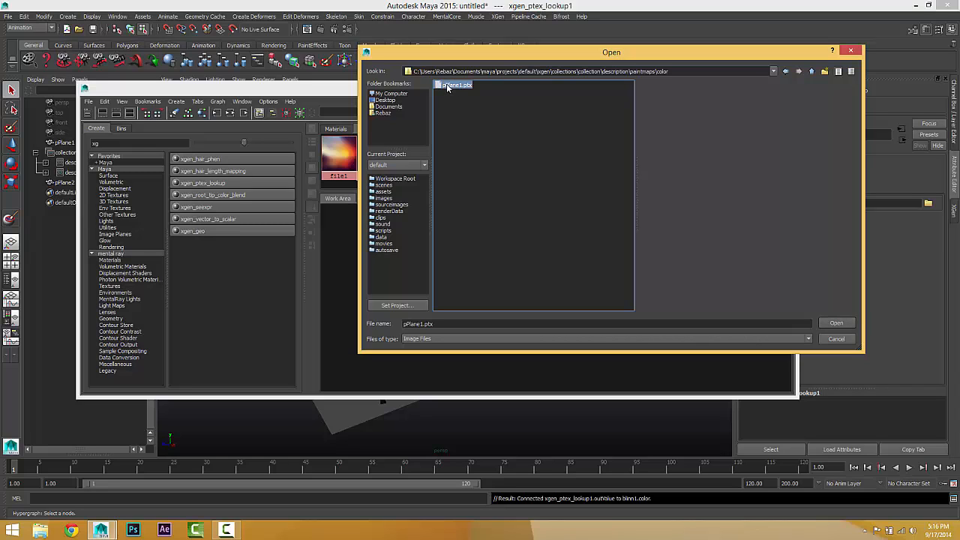
{"action": "left_click", "coordinate": [834, 324]}
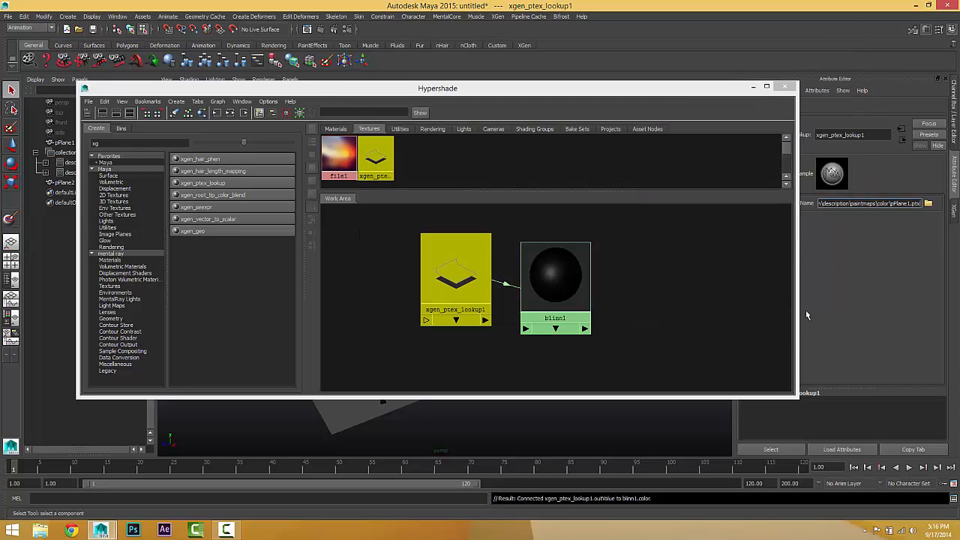
Minimise the Hypershade and render the perspective view with mental ray to check the primitives' colours
{"action": "left_click", "coordinate": [753, 87]}
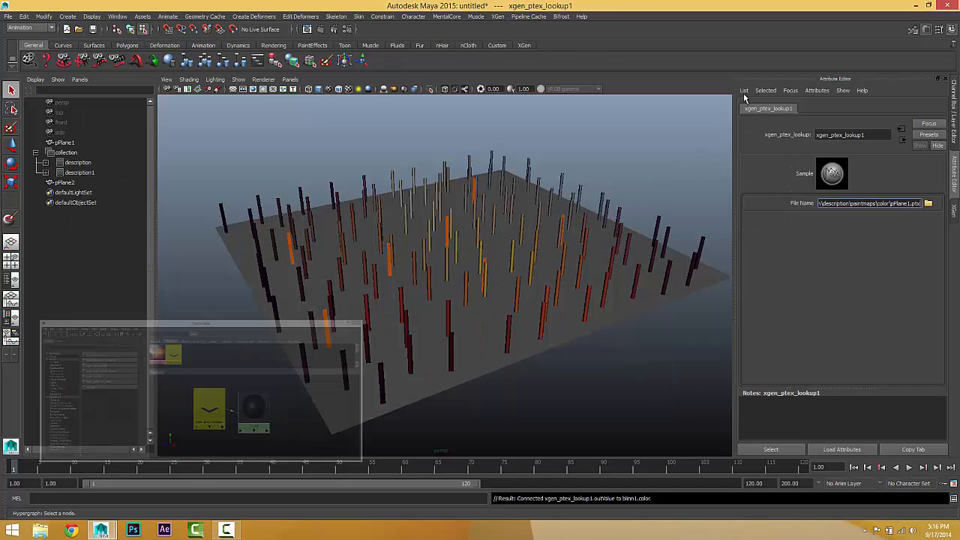
{"action": "right_click_drag", "start_coordinate": [523, 255], "coordinate": [536, 255], "text": "alt"}
{"action": "left_click_drag", "start_coordinate": [536, 256], "coordinate": [540, 255], "text": "alt"}
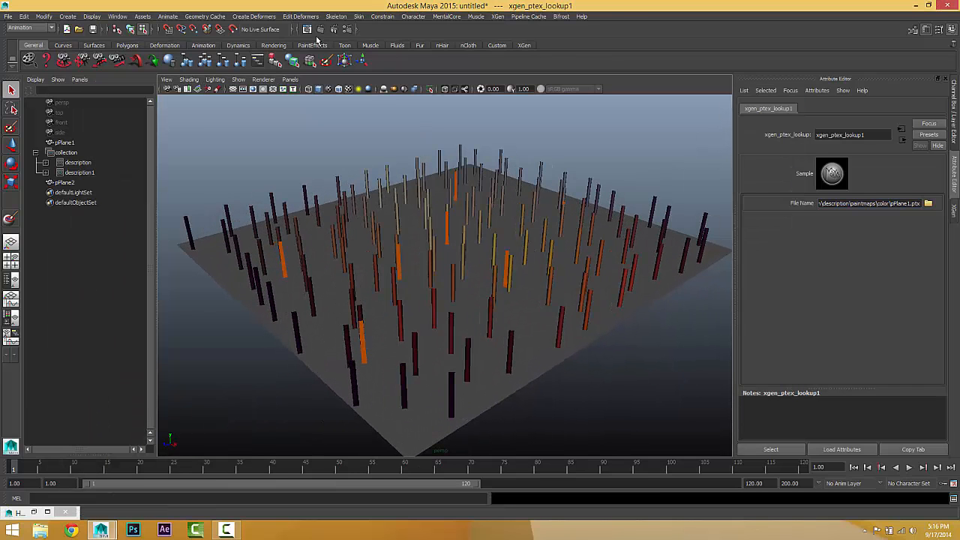
{"action": "left_click", "coordinate": [308, 30]}
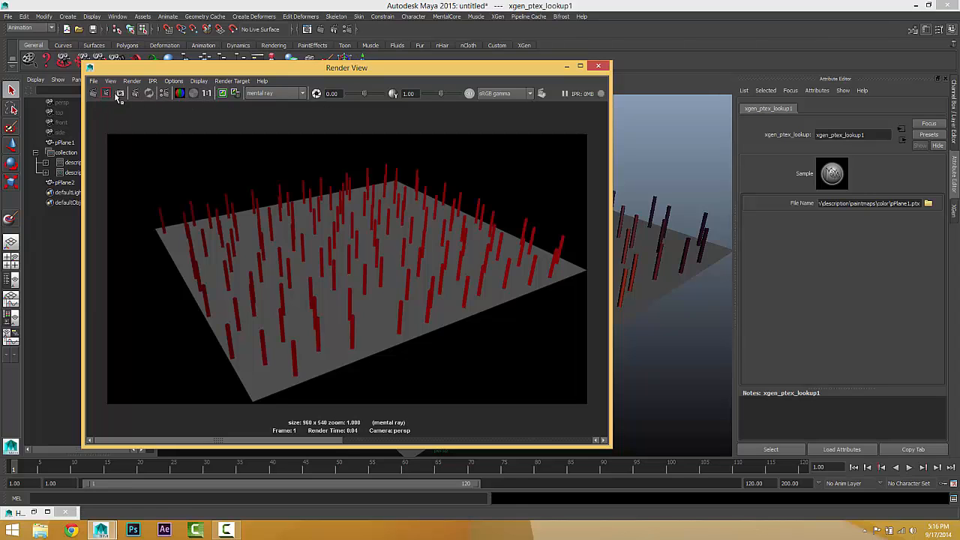
{"action": "left_click", "coordinate": [93, 93]}
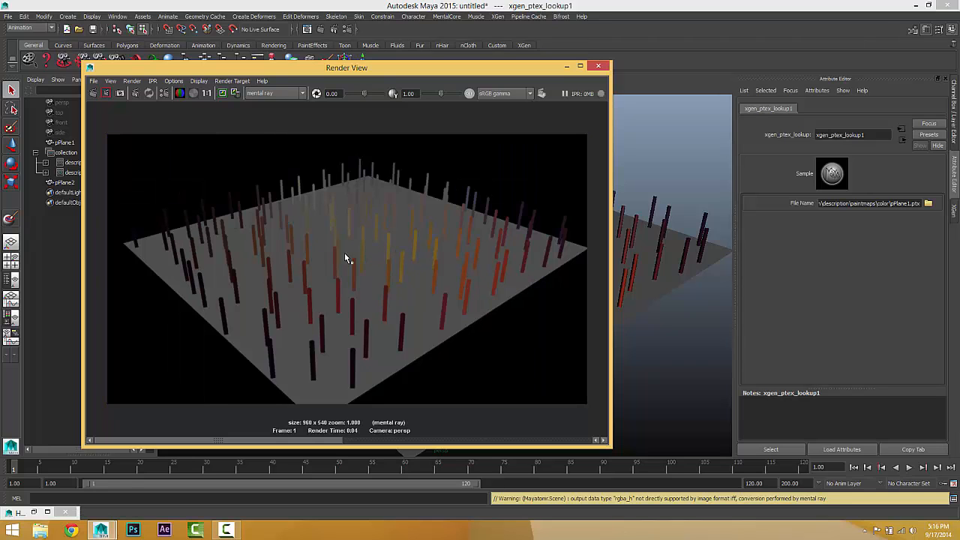
{"action": "left_click", "coordinate": [602, 67]}
{"action": "left_click_drag", "start_coordinate": [611, 161], "coordinate": [592, 172], "text": "alt"}
{"action": "left_click_drag", "start_coordinate": [638, 153], "coordinate": [279, 422]}
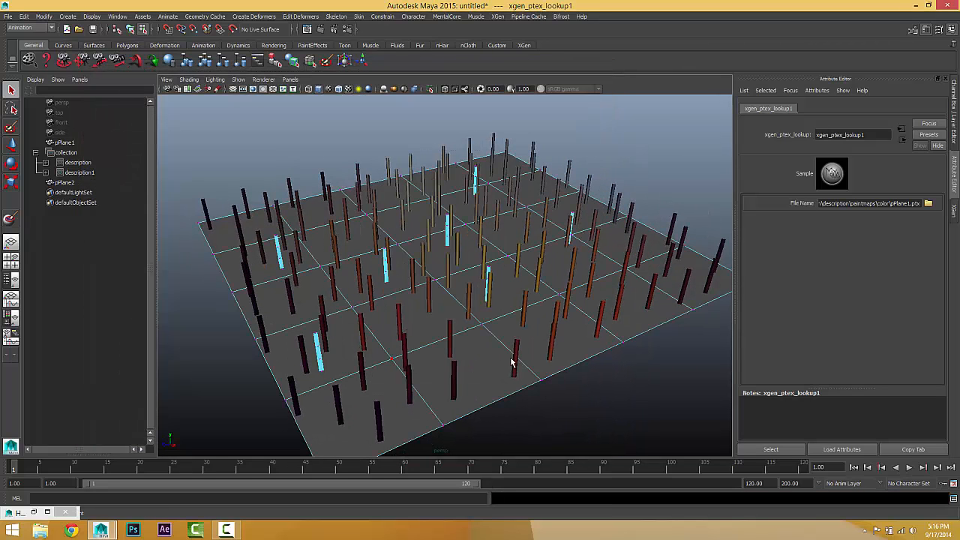
{"action": "left_click", "coordinate": [616, 352]}
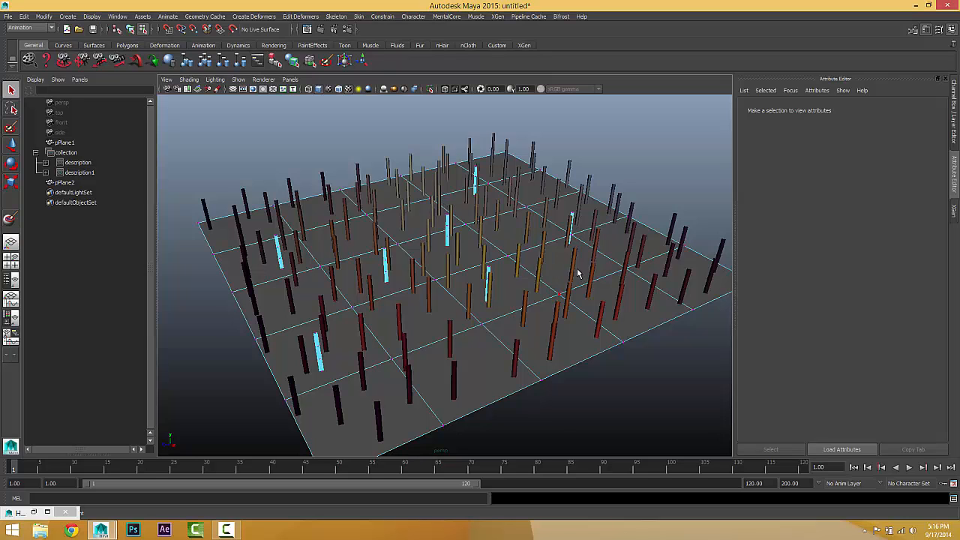
{"action": "left_click_drag", "start_coordinate": [599, 282], "coordinate": [598, 279], "text": "alt"}
{"action": "left_click_drag", "start_coordinate": [597, 365], "coordinate": [582, 361], "text": "alt"}
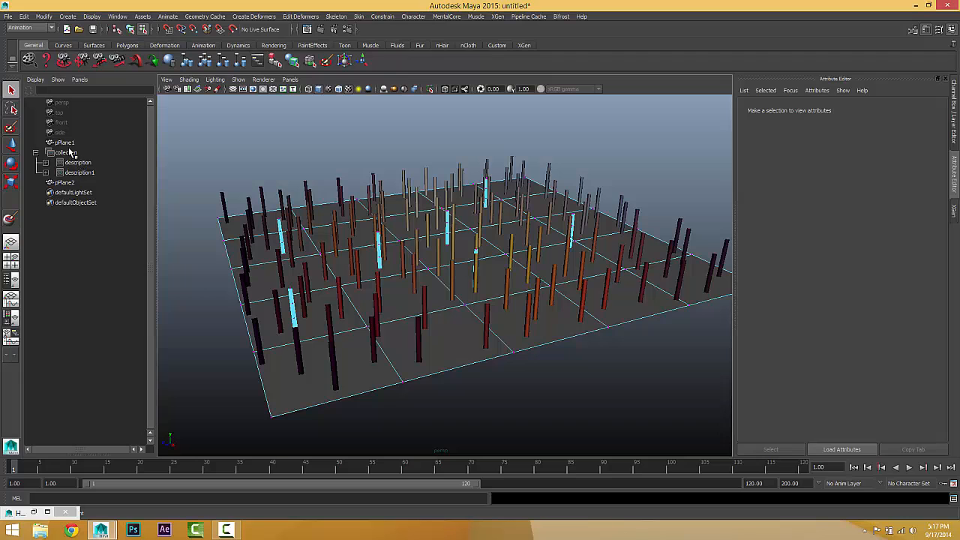
Set the Percent in the XGen description's Output Settings to 20
{"action": "left_click", "coordinate": [955, 211]}
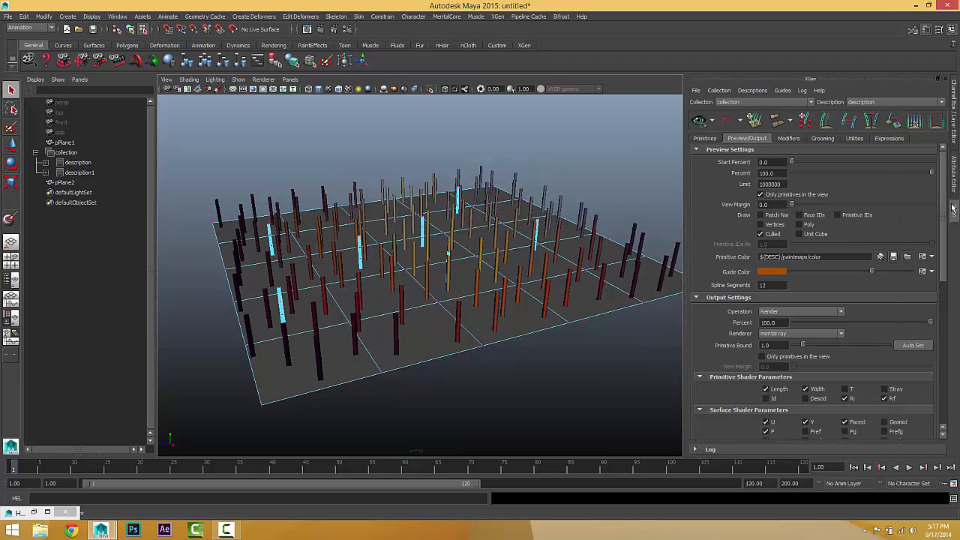
{"action": "scroll", "coordinate": [799, 350], "scroll_direction": "down", "scroll_amount": 4}
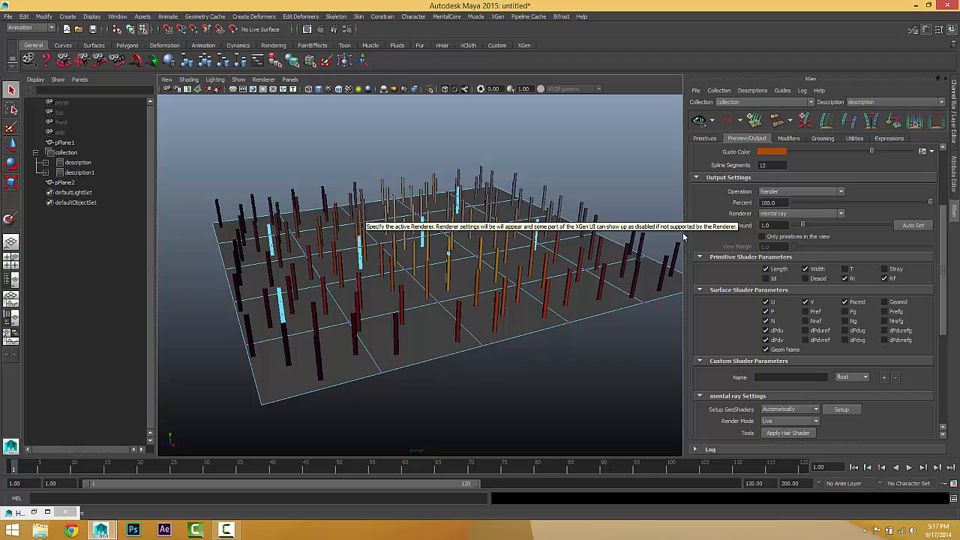
{"action": "left_click_drag", "start_coordinate": [514, 266], "coordinate": [522, 269], "text": "alt"}
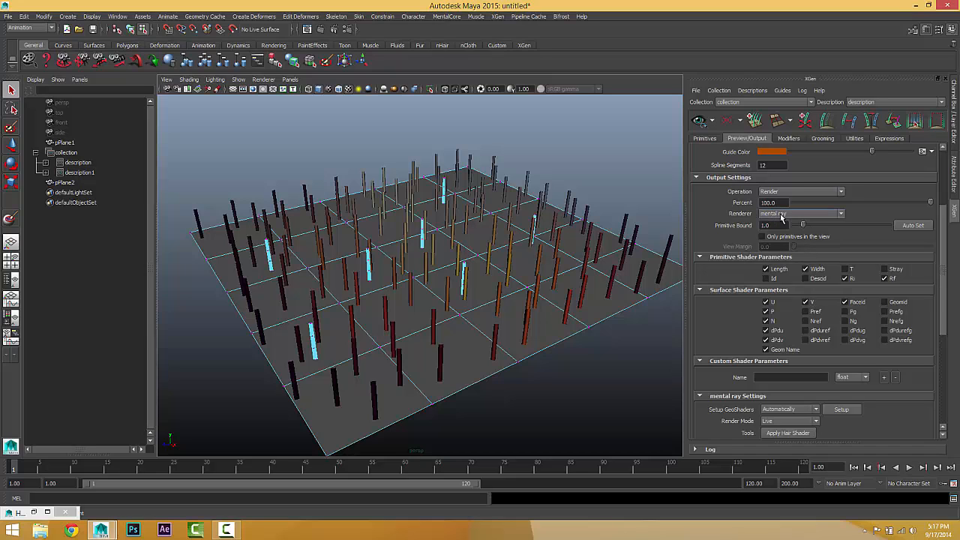
{"action": "left_click", "coordinate": [785, 203]}
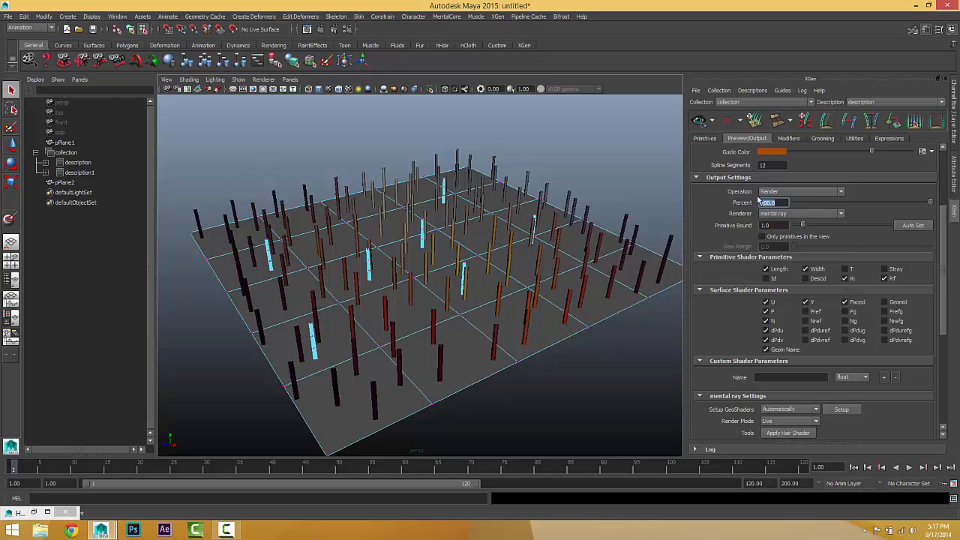
{"action": "scroll", "coordinate": [756, 222], "scroll_direction": "up", "scroll_amount": 3}
{"action": "left_click", "coordinate": [772, 173]}
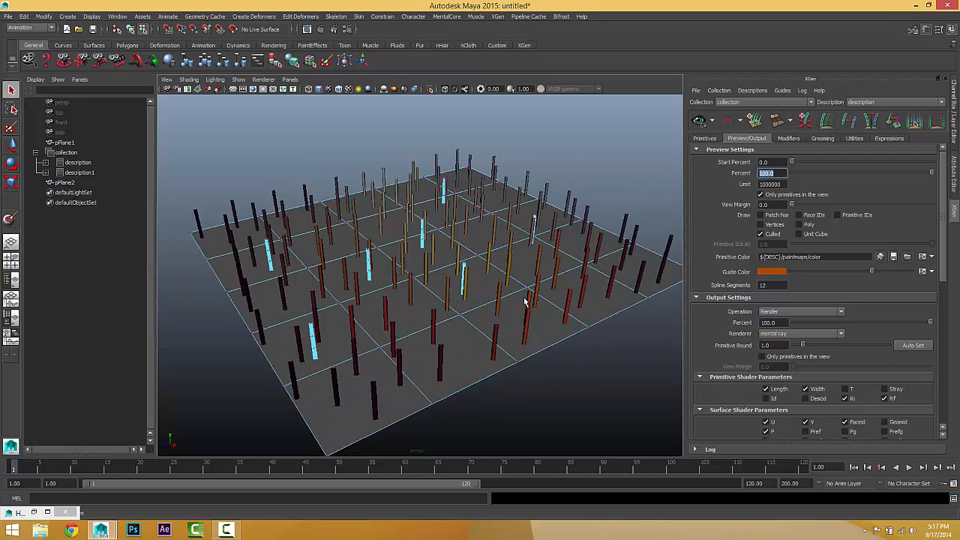
{"action": "scroll", "coordinate": [812, 327], "scroll_direction": "down", "scroll_amount": 3}
{"action": "left_click", "coordinate": [773, 232]}
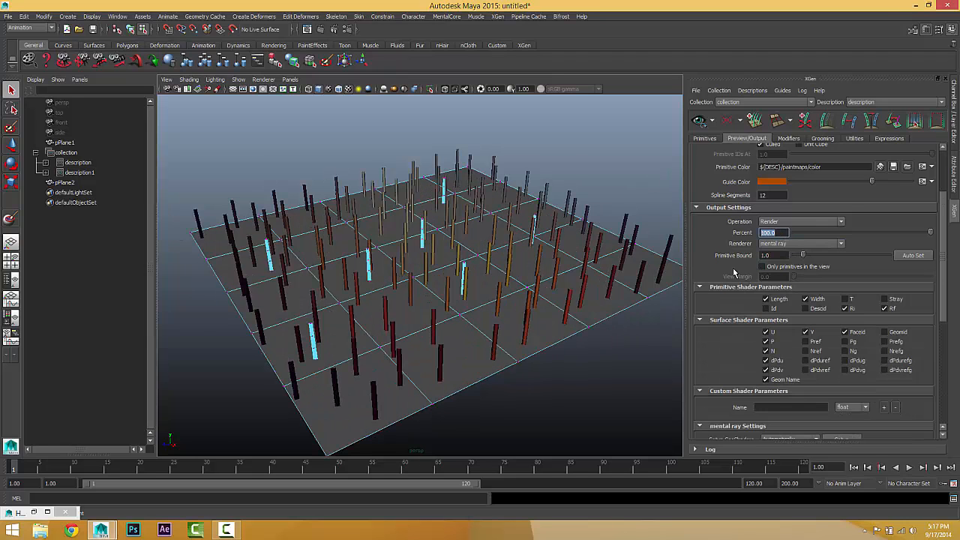
{"action": "type", "text": "20"}
{"action": "key", "text": "Return"}
Render the perspective view again to check the reduced primitive output, and close the render window
{"action": "left_click", "coordinate": [307, 29]}
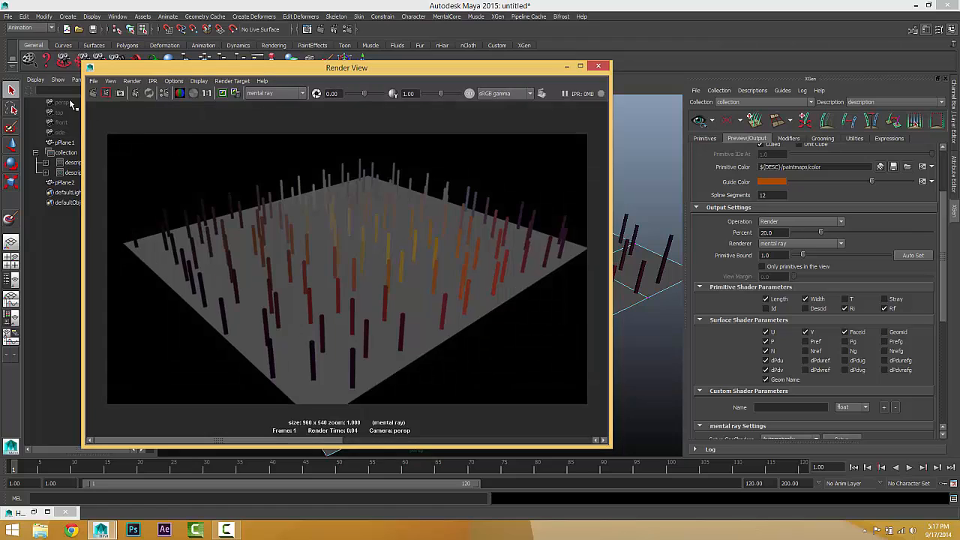
{"action": "left_click", "coordinate": [93, 95]}
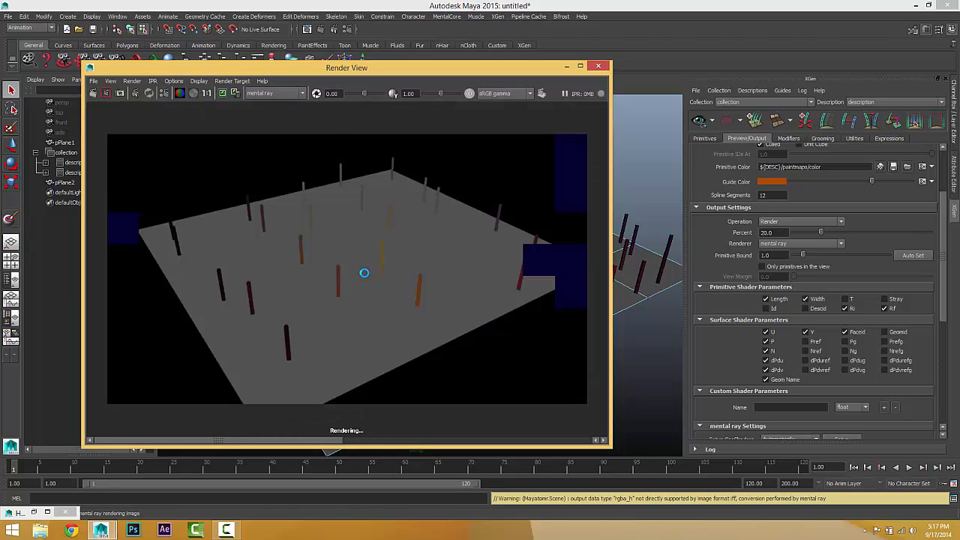
{"action": "left_click", "coordinate": [598, 66]}
Set the Percent in the XGen Output Settings to 100
{"action": "left_click", "coordinate": [773, 232]}
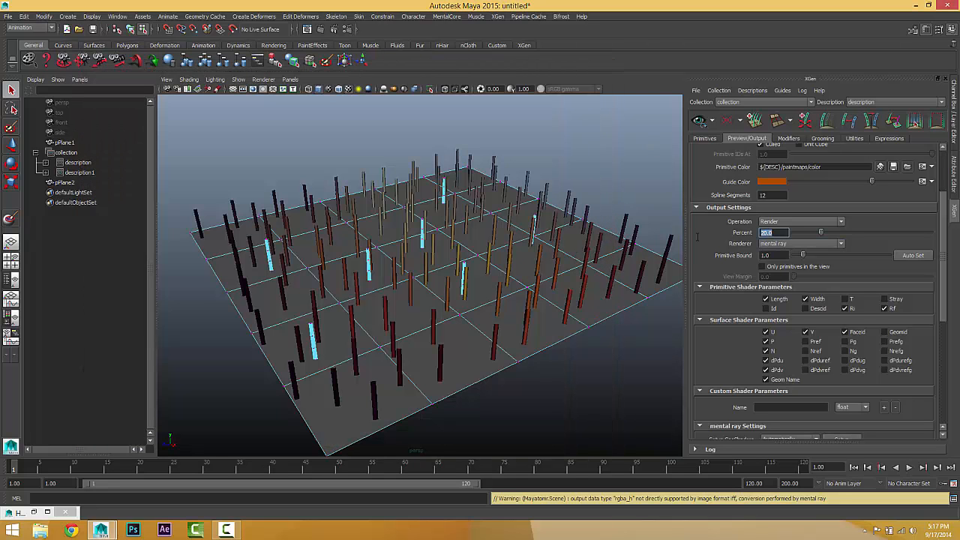
{"action": "type", "text": "100"}
{"action": "key", "text": "Return"}
Examine the output Renderer, Operation options and Primitive Bound, plus the description's primitive, displacement and culling attributes
{"action": "left_click", "coordinate": [794, 247]}
{"action": "left_click", "coordinate": [795, 246]}
{"action": "left_click", "coordinate": [808, 223]}
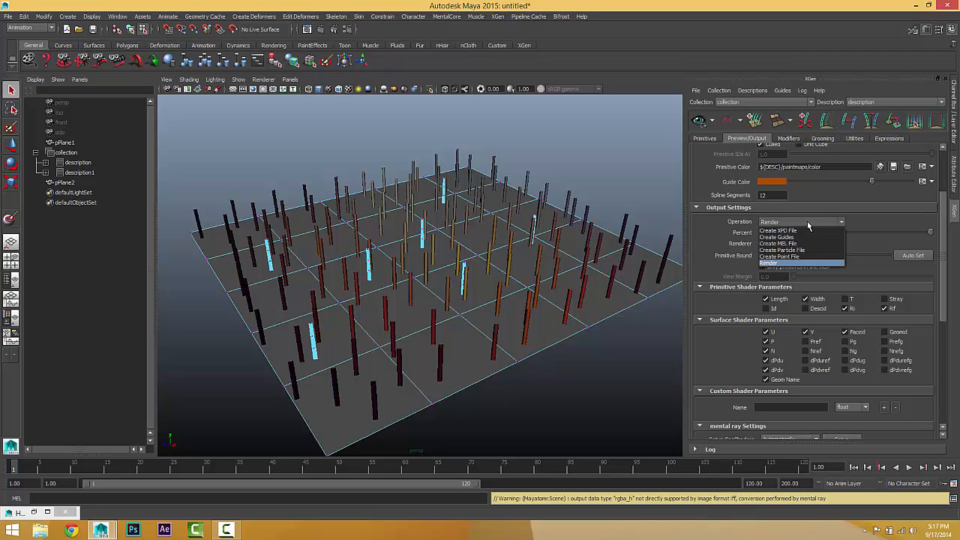
{"action": "left_click", "coordinate": [807, 221]}
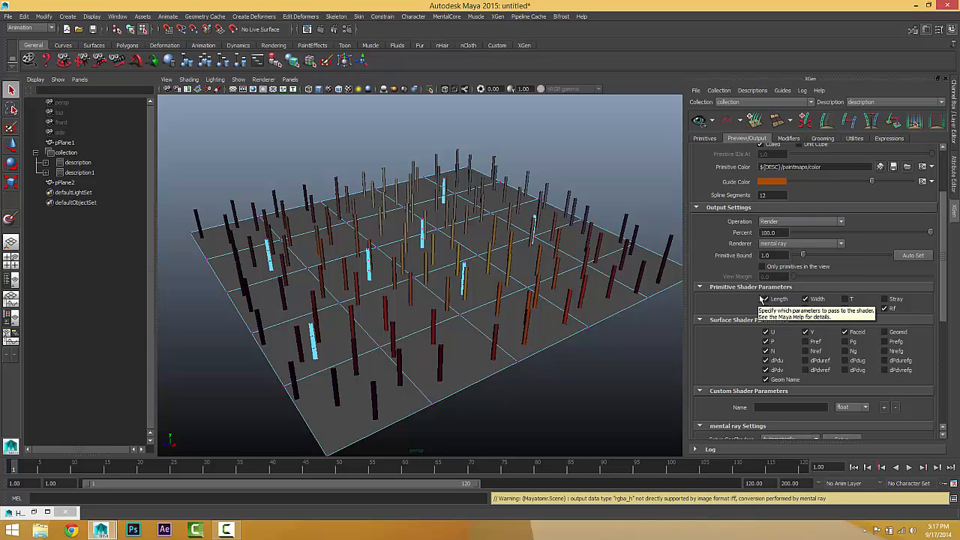
{"action": "double_click", "coordinate": [765, 255]}
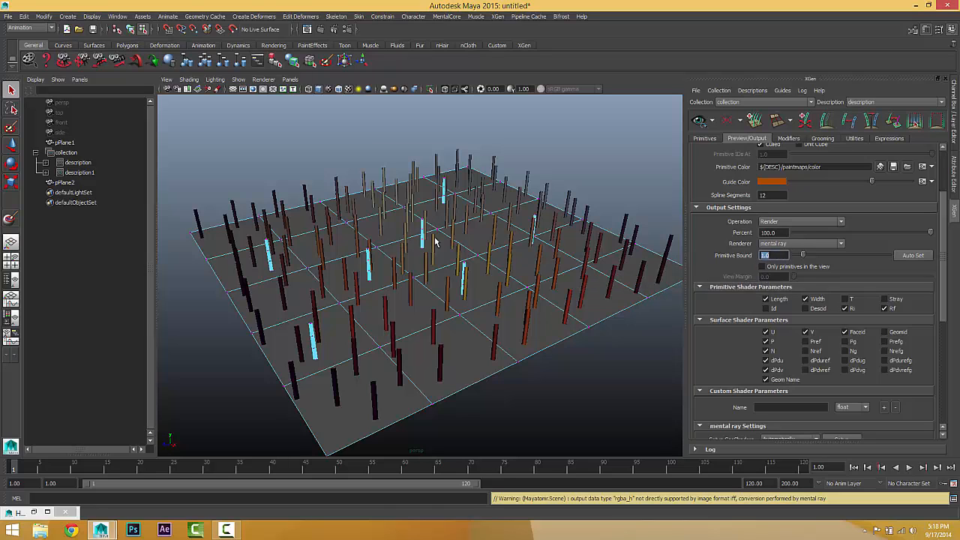
{"action": "left_click", "coordinate": [703, 139]}
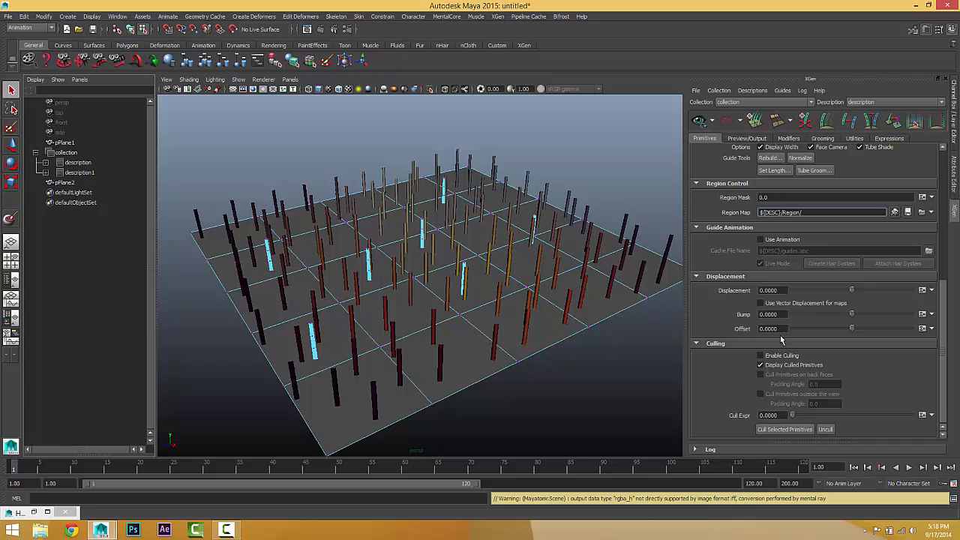
{"action": "scroll", "coordinate": [758, 361], "scroll_direction": "up", "scroll_amount": 3}
{"action": "scroll", "coordinate": [758, 361], "scroll_direction": "up", "scroll_amount": 3}
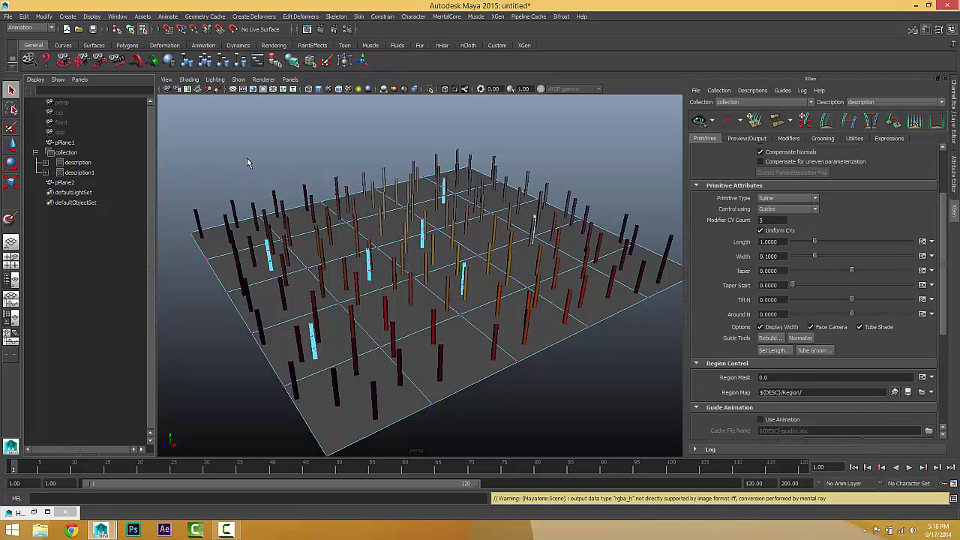
Return to object selection mode, expand the description in the Outliner and select the whole XGen collection
{"action": "right_click_drag", "start_coordinate": [268, 246], "coordinate": [295, 234]}
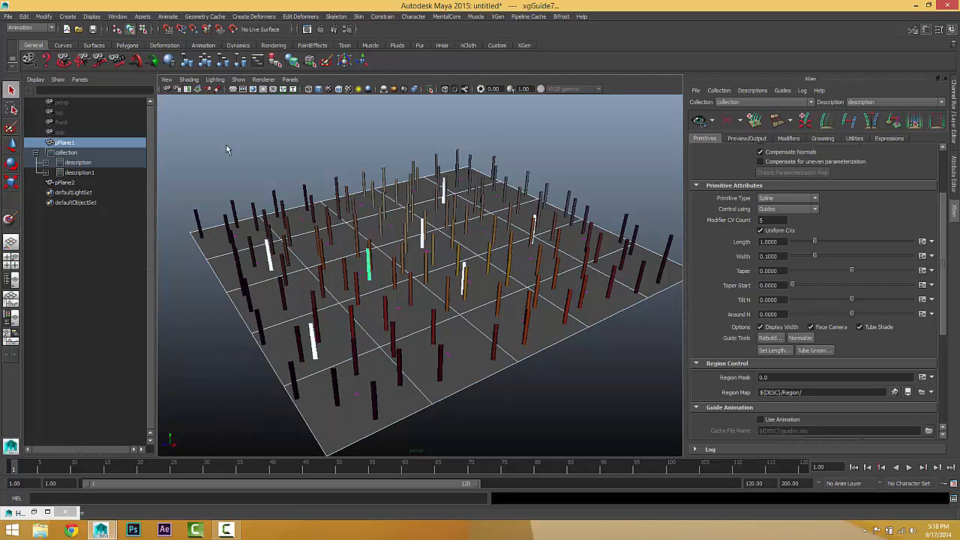
{"action": "left_click_drag", "start_coordinate": [225, 132], "coordinate": [635, 410]}
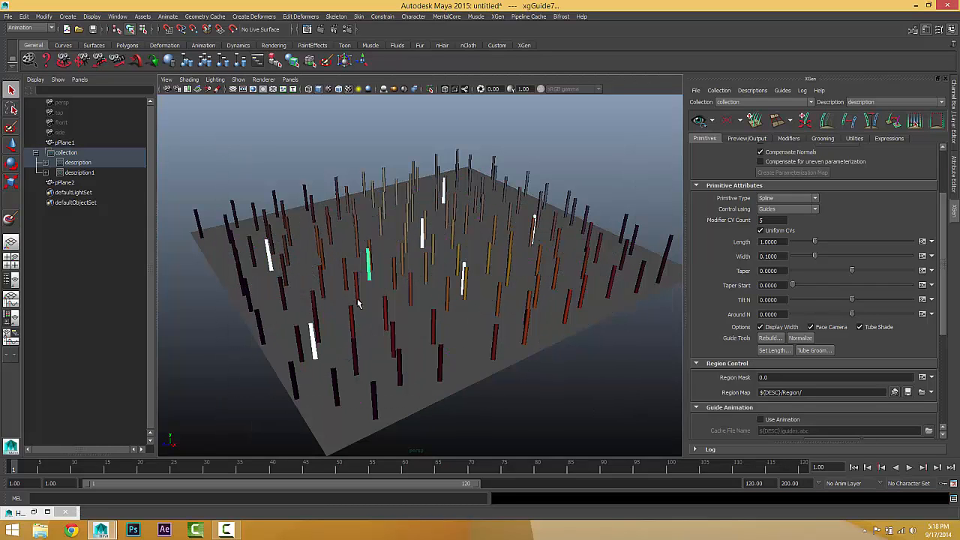
{"action": "left_click", "coordinate": [46, 163]}
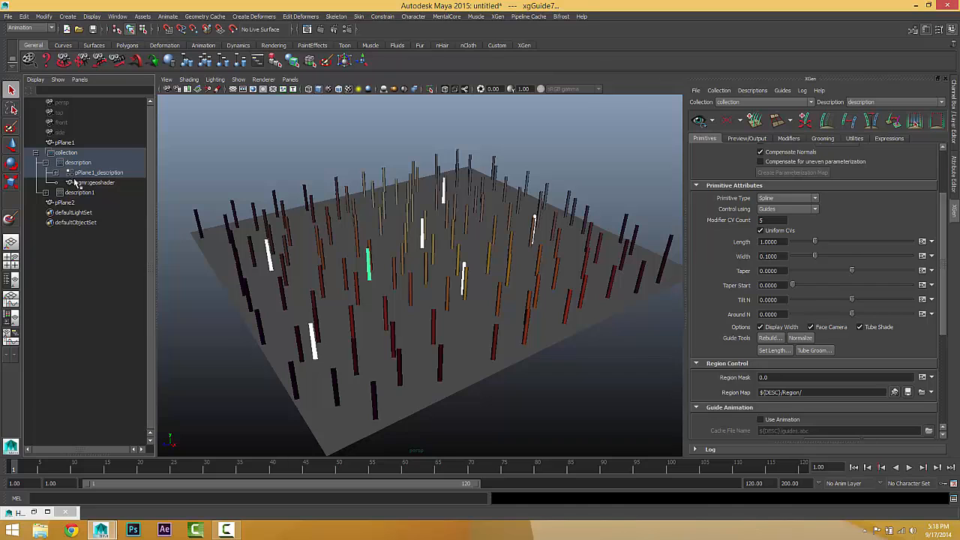
{"action": "left_click", "coordinate": [67, 153]}
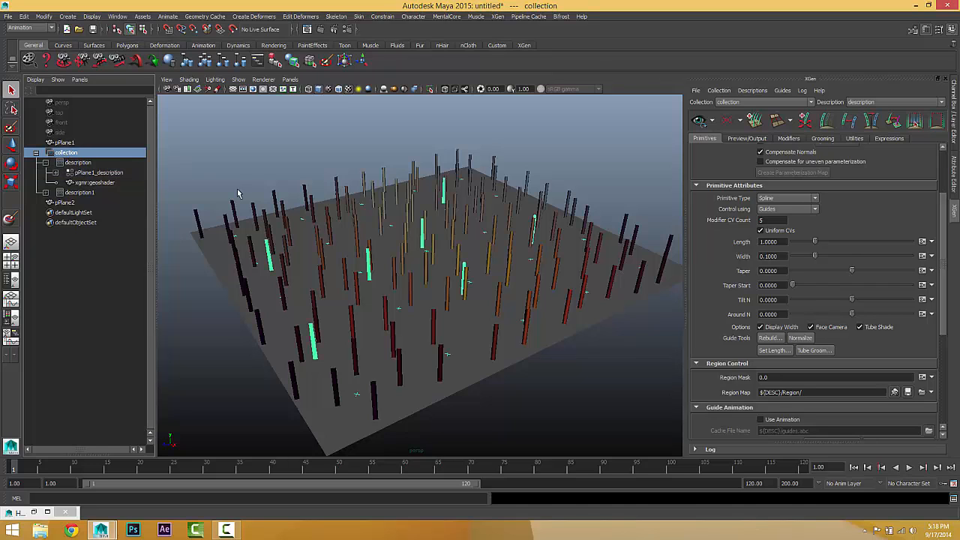
Select all the guides on the plane and set their guide length to 5
{"action": "key", "text": "Up"}
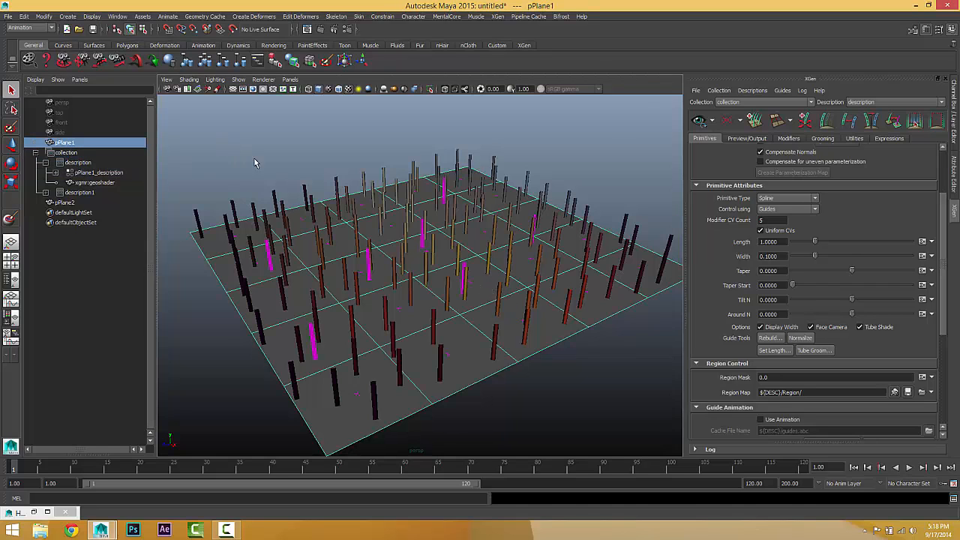
{"action": "left_click_drag", "start_coordinate": [213, 142], "coordinate": [628, 409]}
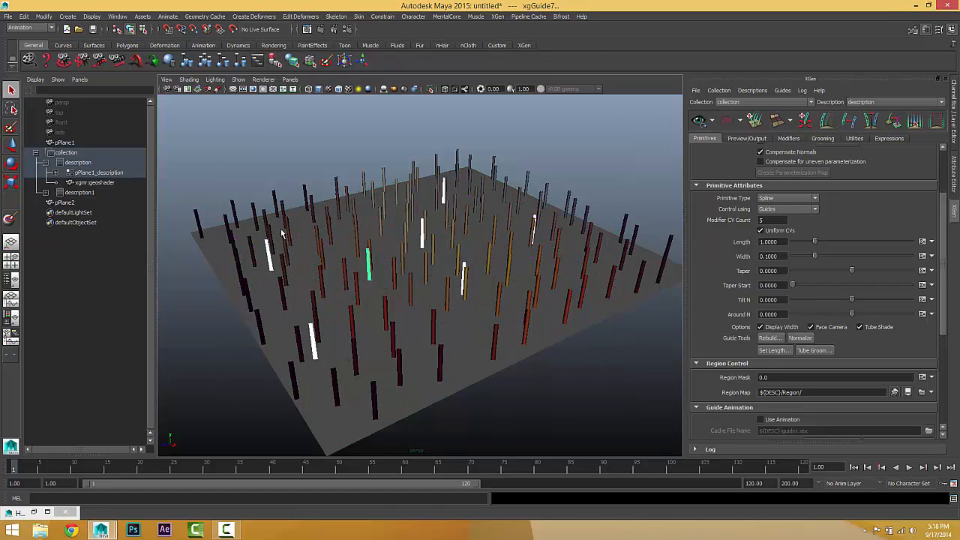
{"action": "left_click", "coordinate": [773, 350]}
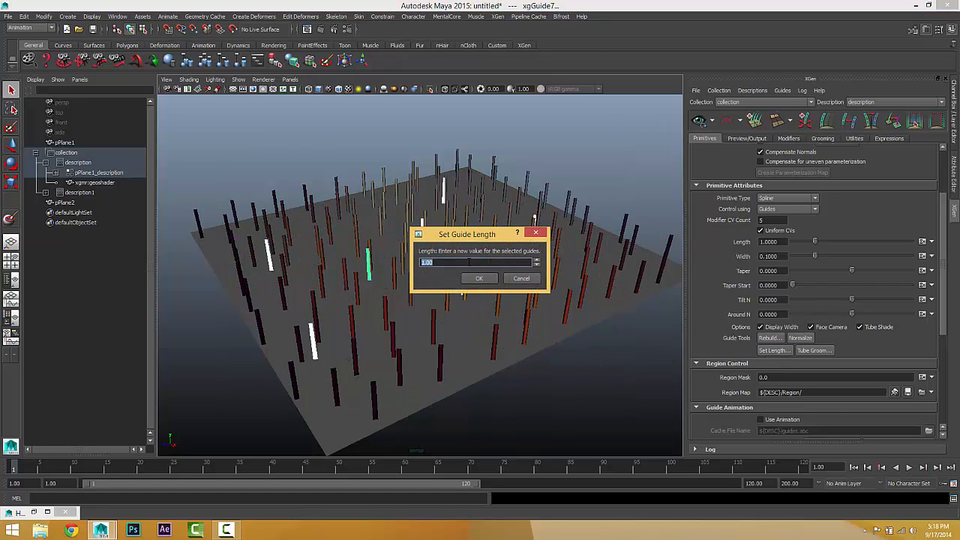
{"action": "type", "text": "50"}
{"action": "key", "text": "Return"}
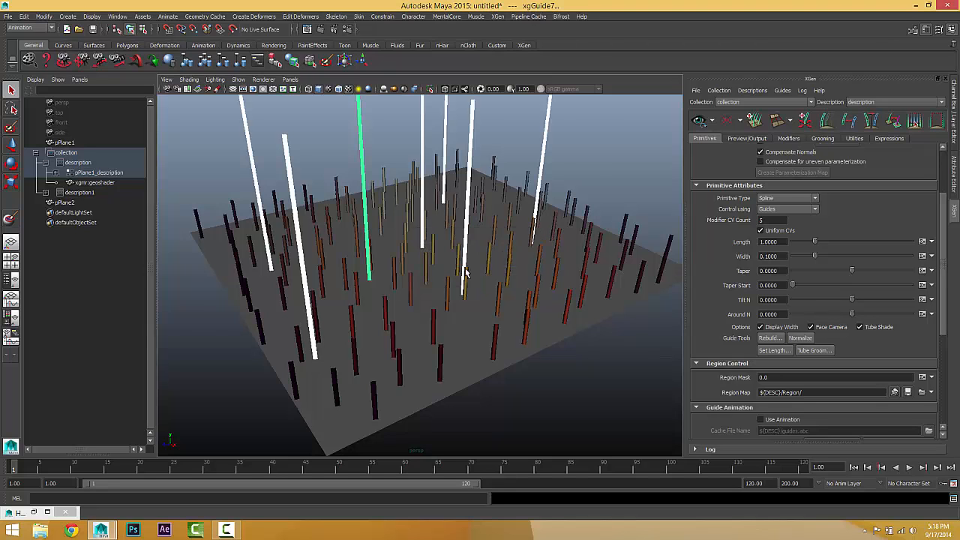
Deselect the guides and update the XGen preview to match the new guide length
{"action": "scroll", "coordinate": [466, 272], "scroll_direction": "down", "scroll_amount": 4}
{"action": "left_click_drag", "start_coordinate": [461, 287], "coordinate": [489, 281], "text": "alt"}
{"action": "left_click", "coordinate": [12, 144]}
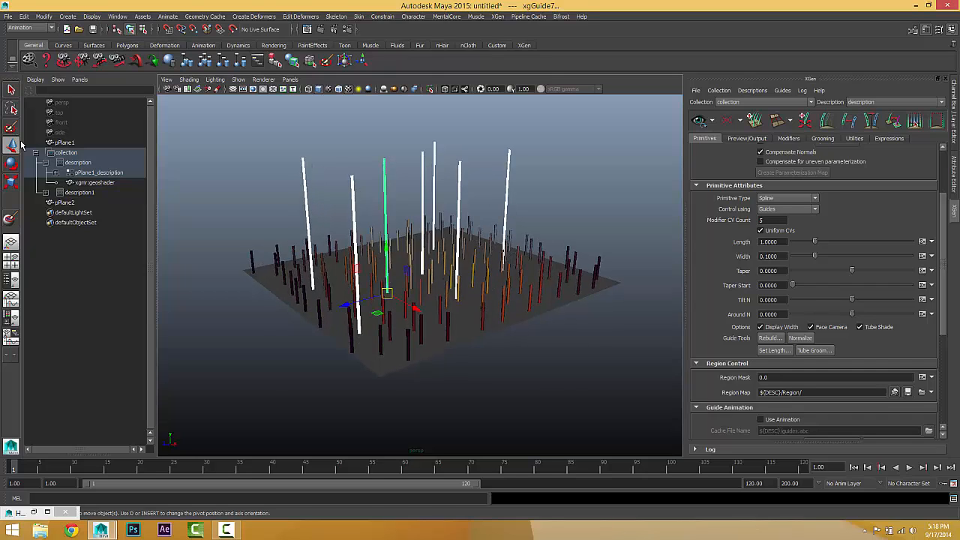
{"action": "left_click", "coordinate": [537, 375]}
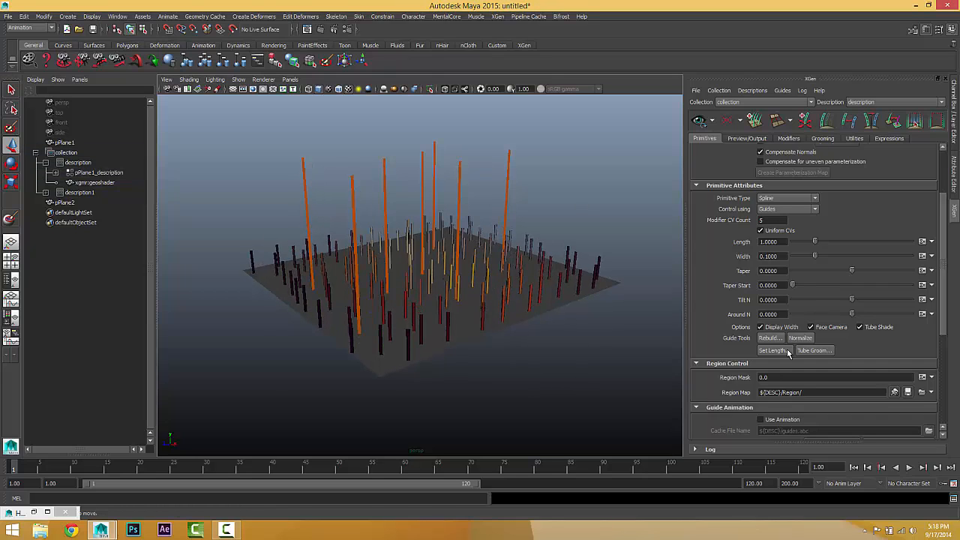
{"action": "left_click", "coordinate": [702, 124]}
{"action": "mouse_move", "coordinate": [417, 216]}
{"action": "left_mouse_down", "text": "alt"}
{"action": "mouse_move", "coordinate": [413, 252]}
{"action": "mouse_move", "coordinate": [420, 232]}
{"action": "mouse_move", "coordinate": [400, 223]}
{"action": "left_mouse_up", "text": "alt"}
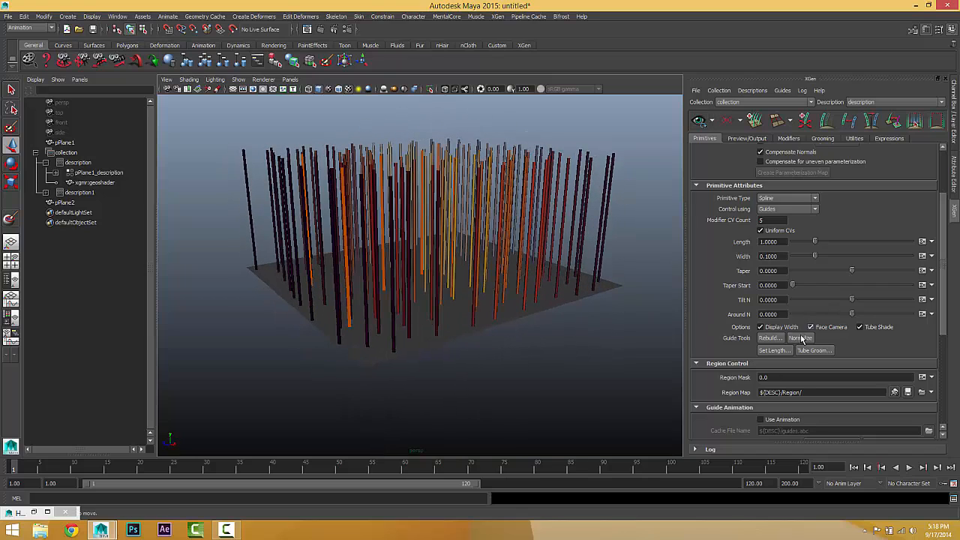
Render the perspective view in the Render View with mental ray
{"action": "scroll", "coordinate": [591, 318], "scroll_direction": "up", "scroll_amount": 1}
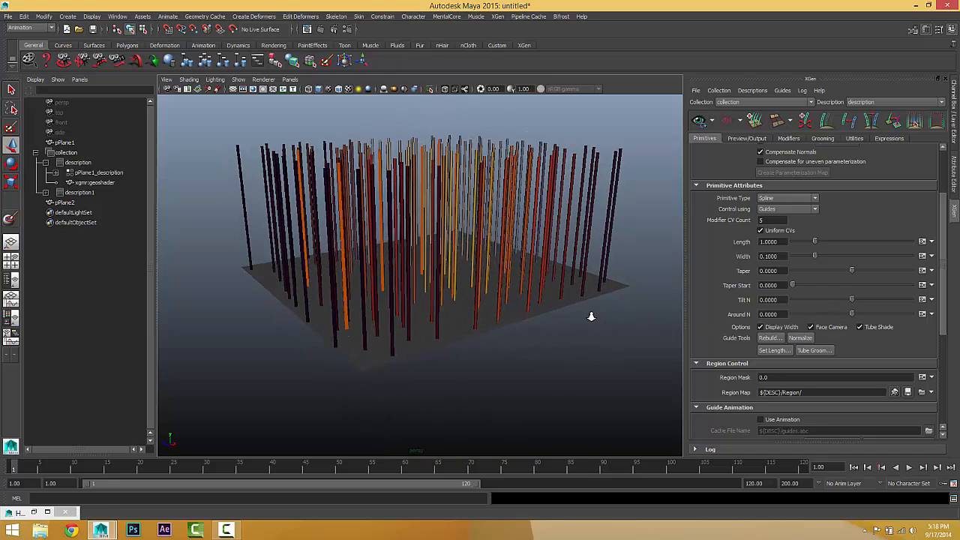
{"action": "left_click", "coordinate": [307, 30]}
{"action": "left_click", "coordinate": [94, 94]}
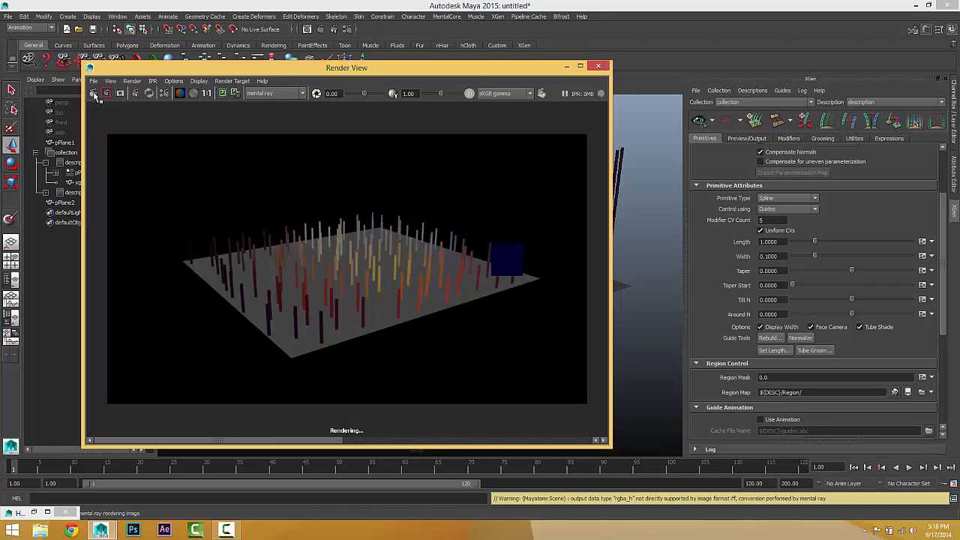
Calculate the Primitive Bound automatically in the XGen Output Settings and render the view again
{"action": "left_click", "coordinate": [747, 138]}
{"action": "left_click", "coordinate": [768, 255]}
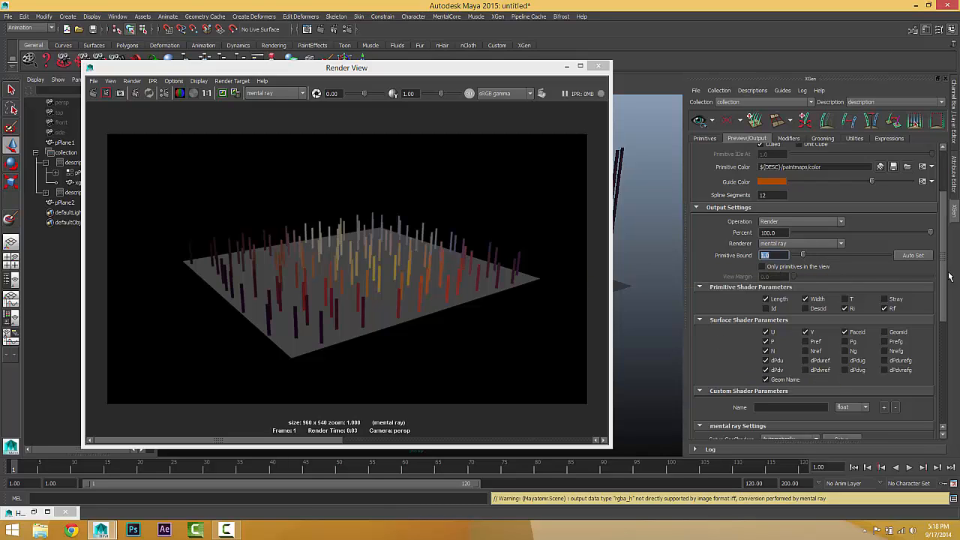
{"action": "left_click", "coordinate": [908, 256]}
{"action": "left_click", "coordinate": [95, 94]}
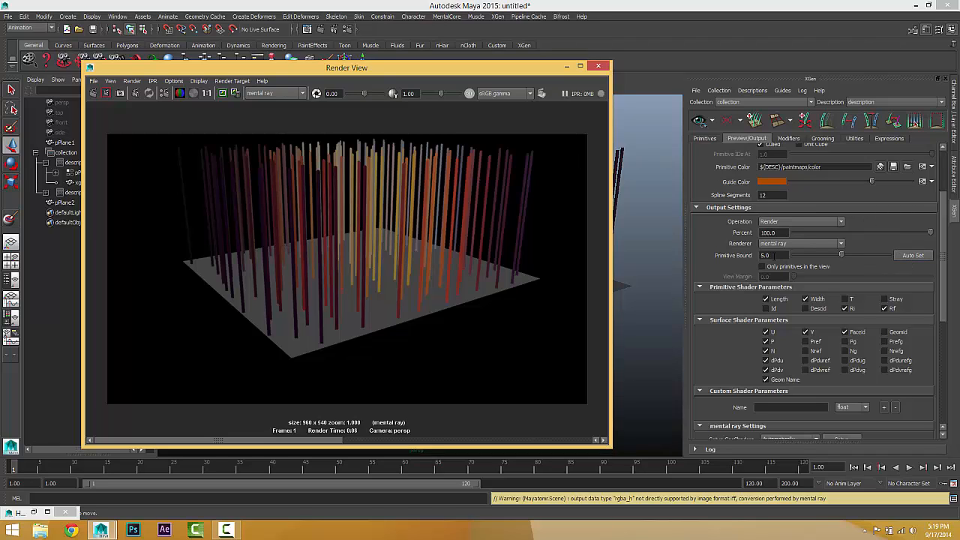
Set the Primitive Bound to 1 and recalculate it with Auto Set
{"action": "left_click_drag", "start_coordinate": [777, 256], "coordinate": [680, 232]}
{"action": "type", "text": "1"}
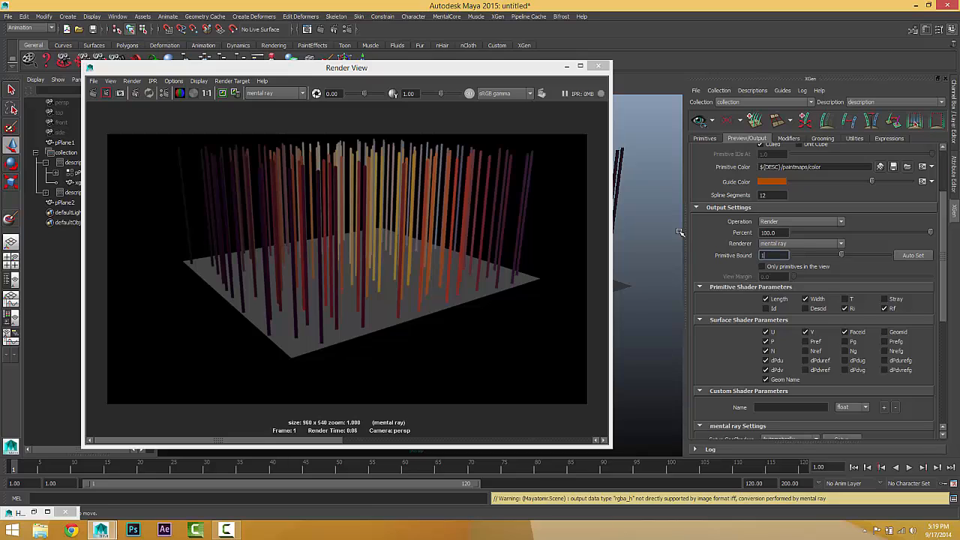
{"action": "key", "text": "Return"}
{"action": "left_click", "coordinate": [917, 255]}
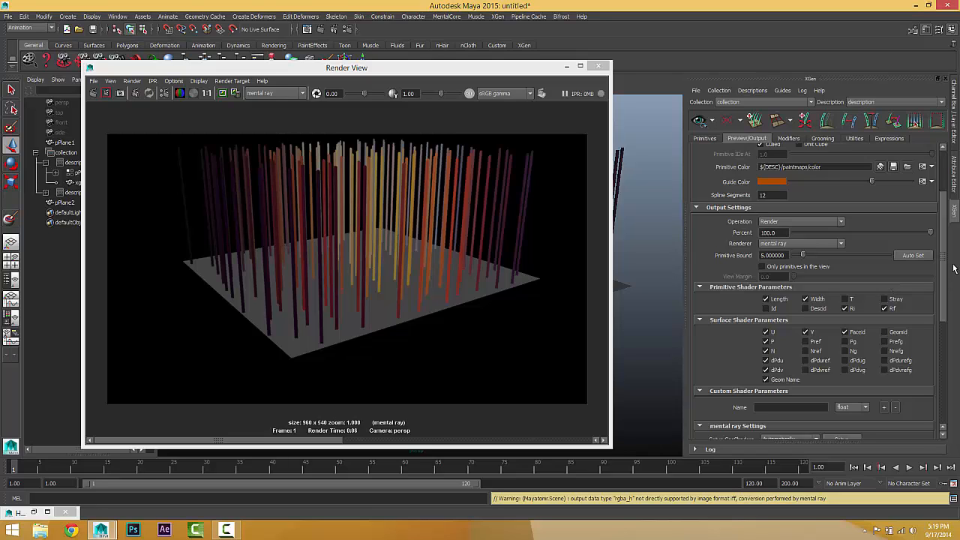
Limit the output to only primitives in the view with a View Margin of 1, and re-render
{"action": "left_click", "coordinate": [768, 267]}
{"action": "left_click", "coordinate": [765, 276]}
{"action": "type", "text": "1"}
{"action": "key", "text": "Return"}
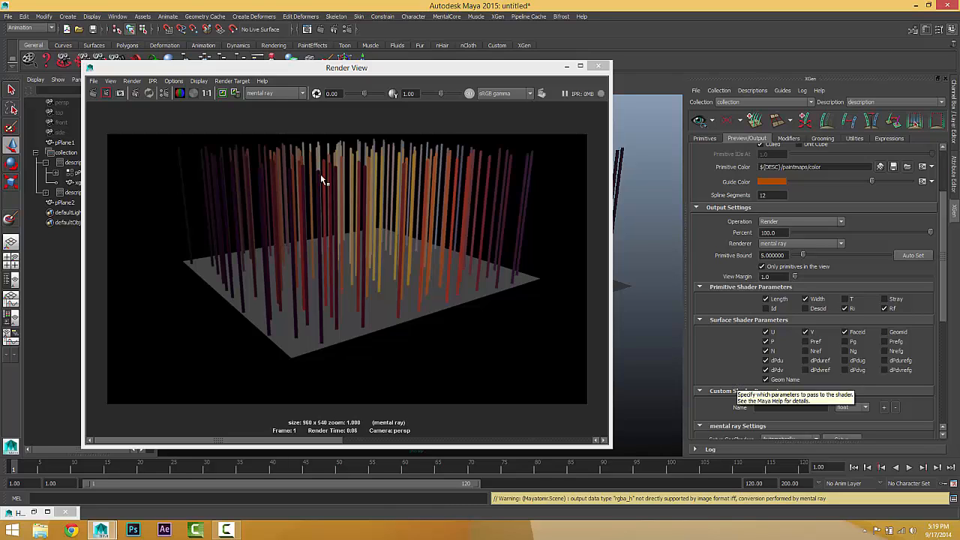
{"action": "left_click", "coordinate": [93, 96]}
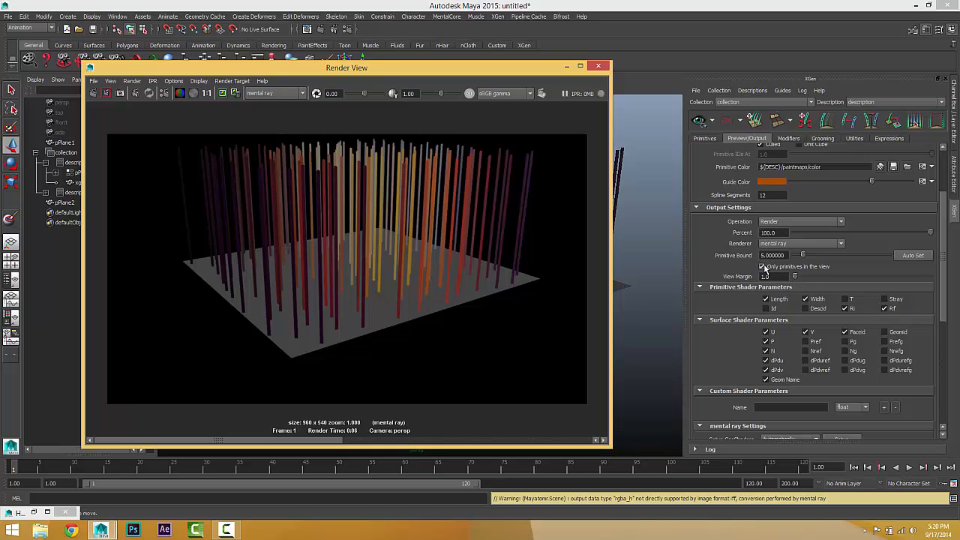
Switch the output Operation through Create XPD File, Create Guides, Create Particle File and Create Point File to view each one's settings
{"action": "left_click", "coordinate": [781, 223]}
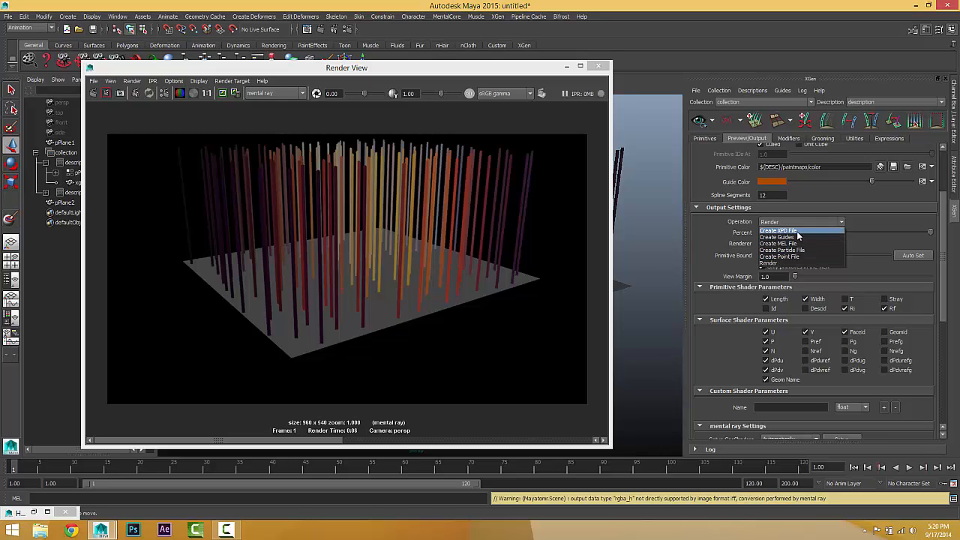
{"action": "left_click", "coordinate": [797, 237]}
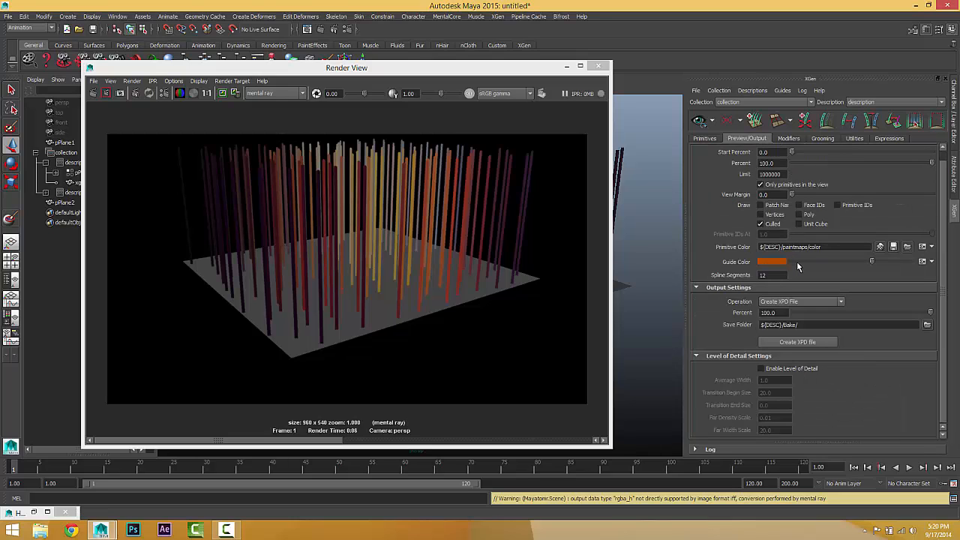
{"action": "left_click", "coordinate": [799, 303]}
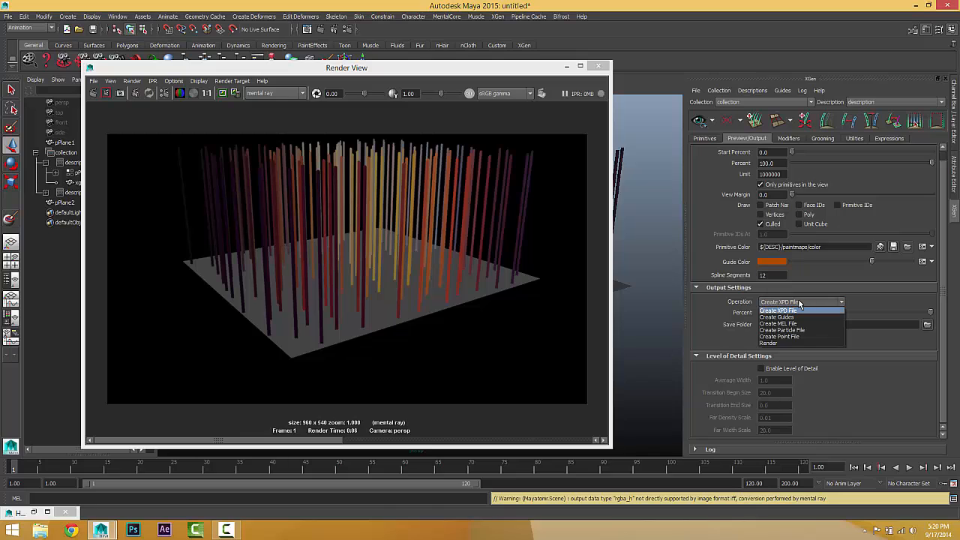
{"action": "left_click", "coordinate": [794, 316]}
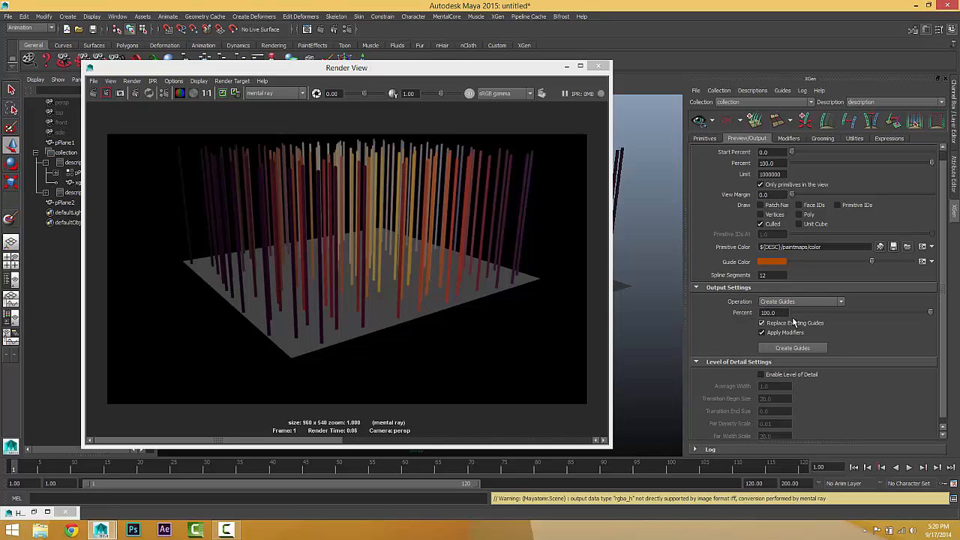
{"action": "left_click", "coordinate": [795, 302]}
{"action": "left_click", "coordinate": [791, 329]}
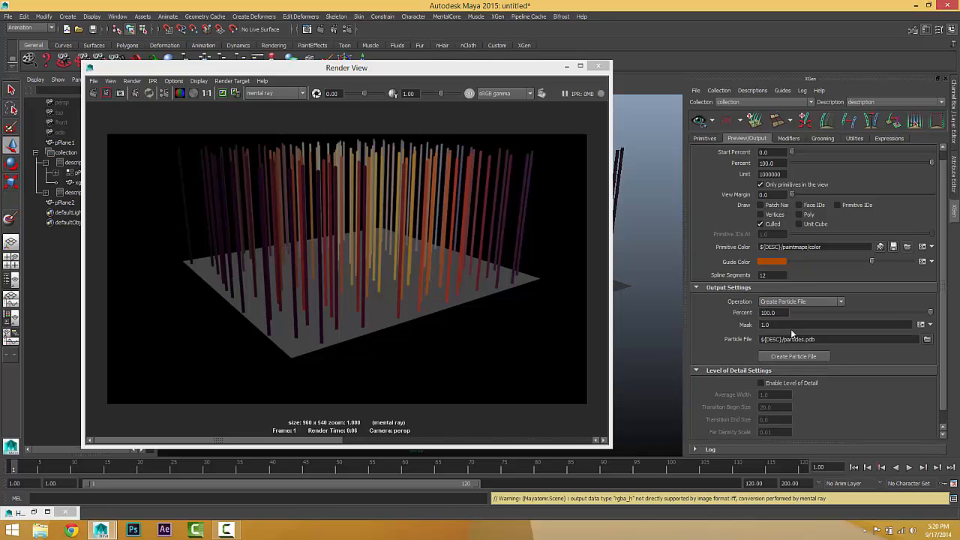
{"action": "left_click", "coordinate": [793, 301]}
{"action": "left_click", "coordinate": [783, 332]}
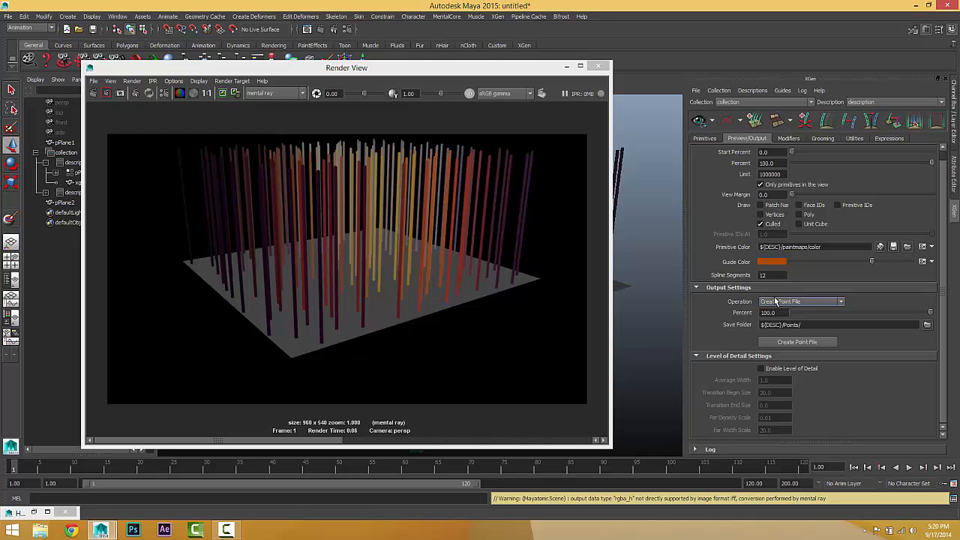
Render the view with the Create Point File operation active and set the output Operation back to Render
{"action": "left_click", "coordinate": [93, 93]}
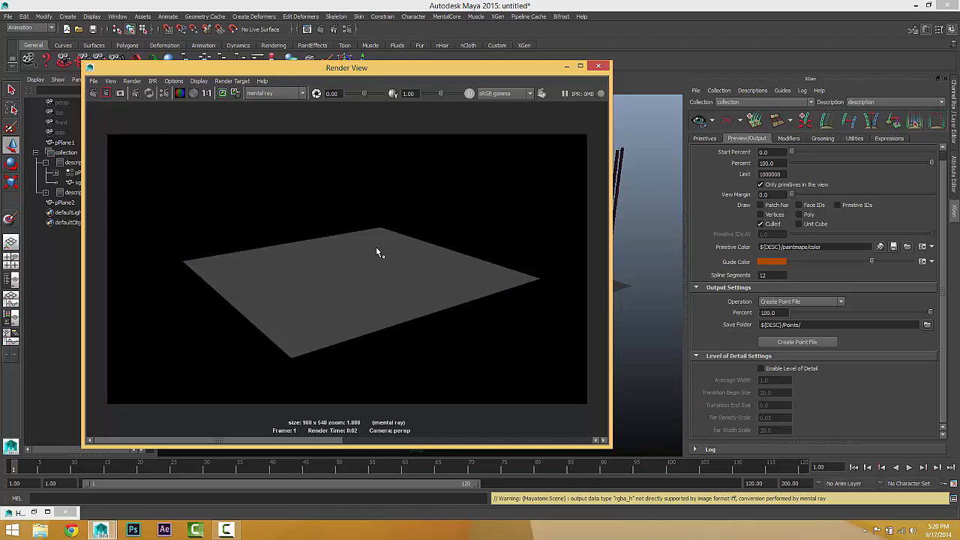
{"action": "left_click", "coordinate": [798, 303]}
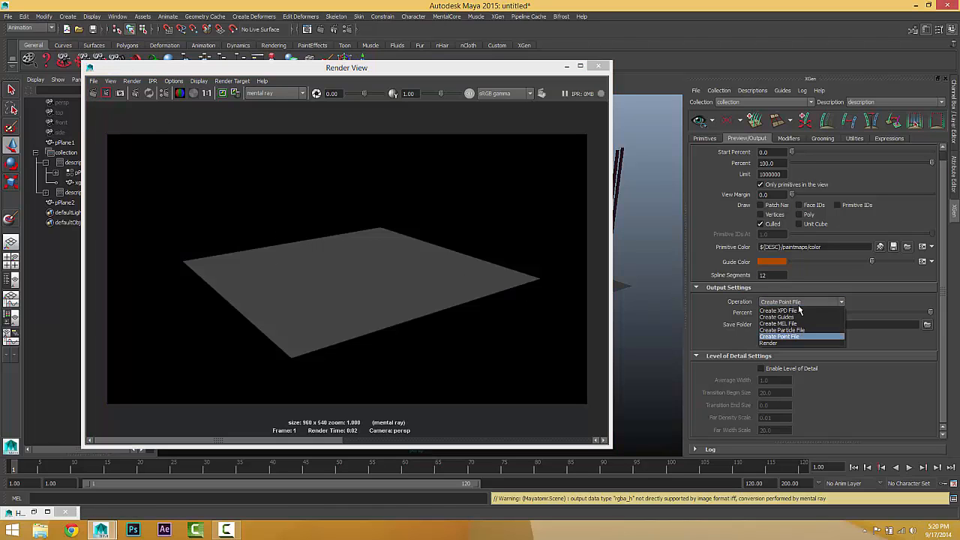
{"action": "left_click", "coordinate": [784, 344]}
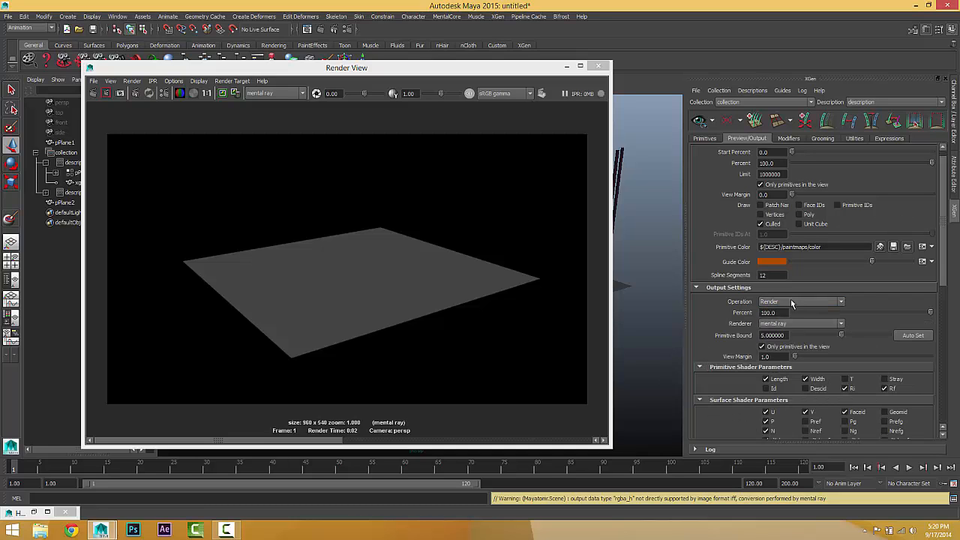
Collapse the primitive, surface and custom shader parameter sections and the mental ray, approximation and motion blur settings
{"action": "scroll", "coordinate": [711, 375], "scroll_direction": "down", "scroll_amount": 6}
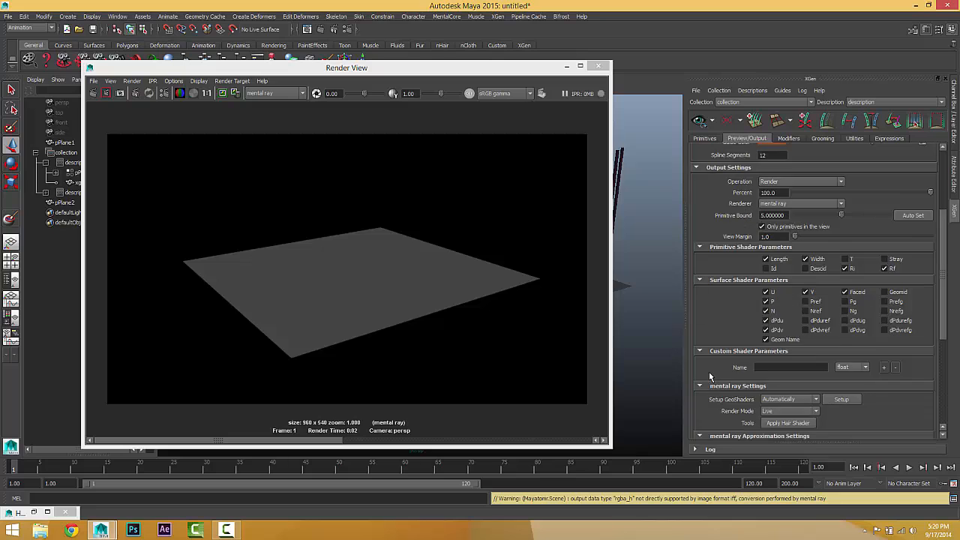
{"action": "scroll", "coordinate": [711, 358], "scroll_direction": "up", "scroll_amount": 6}
{"action": "scroll", "coordinate": [710, 358], "scroll_direction": "down", "scroll_amount": 1}
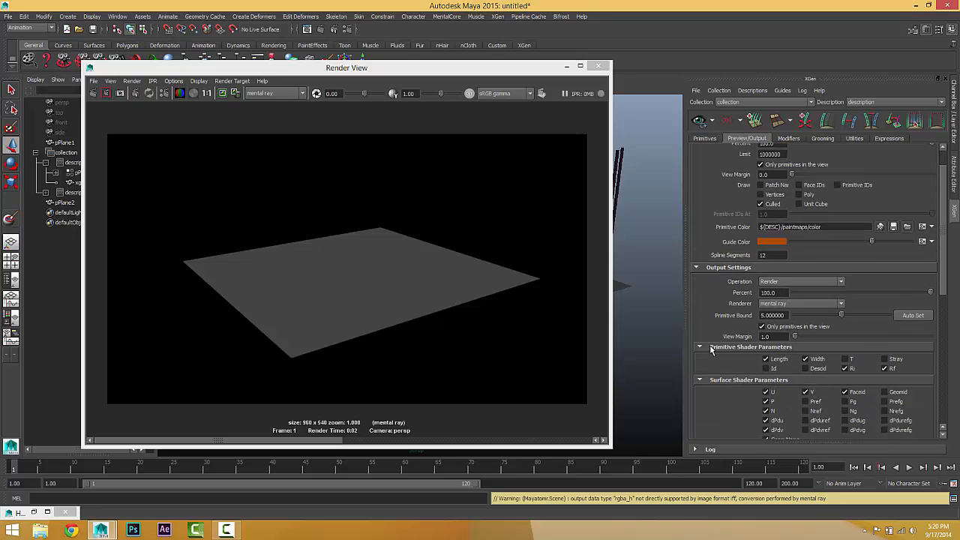
{"action": "left_click", "coordinate": [710, 352]}
{"action": "left_click", "coordinate": [709, 357]}
{"action": "left_click", "coordinate": [709, 367]}
{"action": "left_click", "coordinate": [708, 376]}
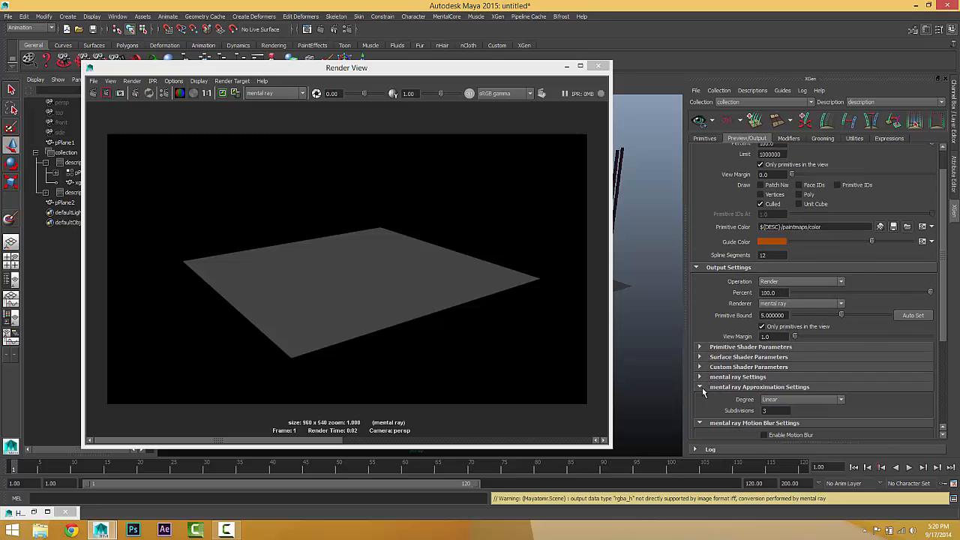
{"action": "left_click", "coordinate": [700, 387]}
{"action": "left_click", "coordinate": [704, 399]}
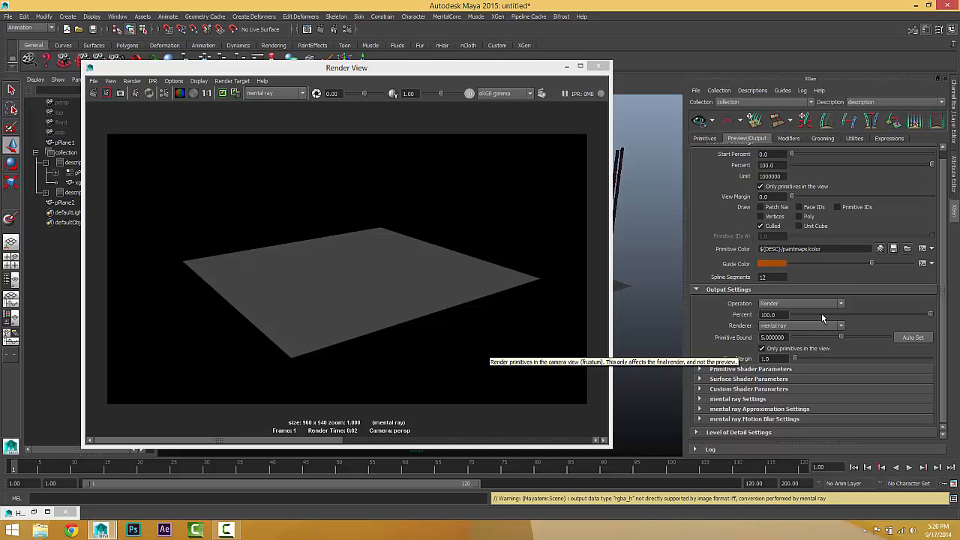
Expand the Primitive, Surface and Custom Shader Parameters sections and the mental ray Settings
{"action": "left_click", "coordinate": [718, 370]}
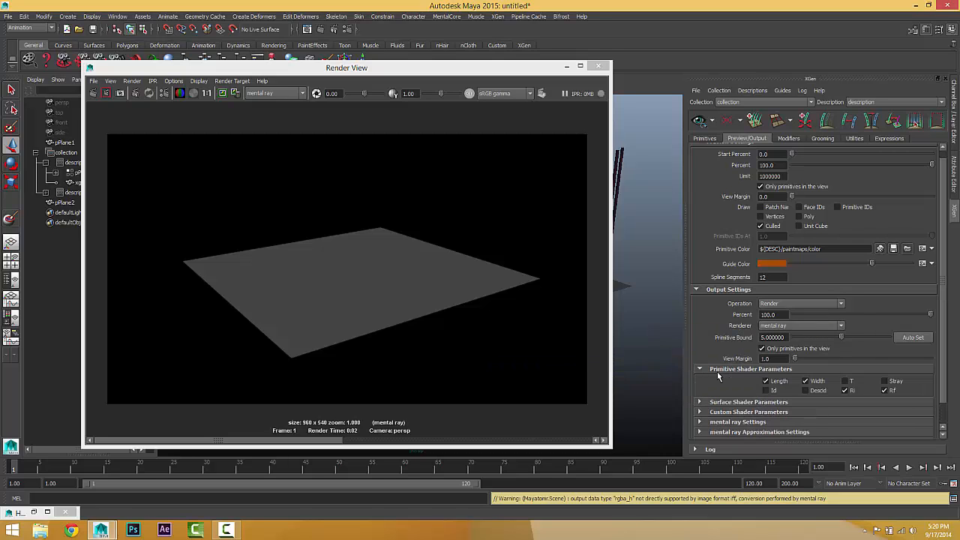
{"action": "scroll", "coordinate": [718, 377], "scroll_direction": "down", "scroll_amount": 1}
{"action": "left_click", "coordinate": [718, 378]}
{"action": "scroll", "coordinate": [720, 381], "scroll_direction": "down", "scroll_amount": 3}
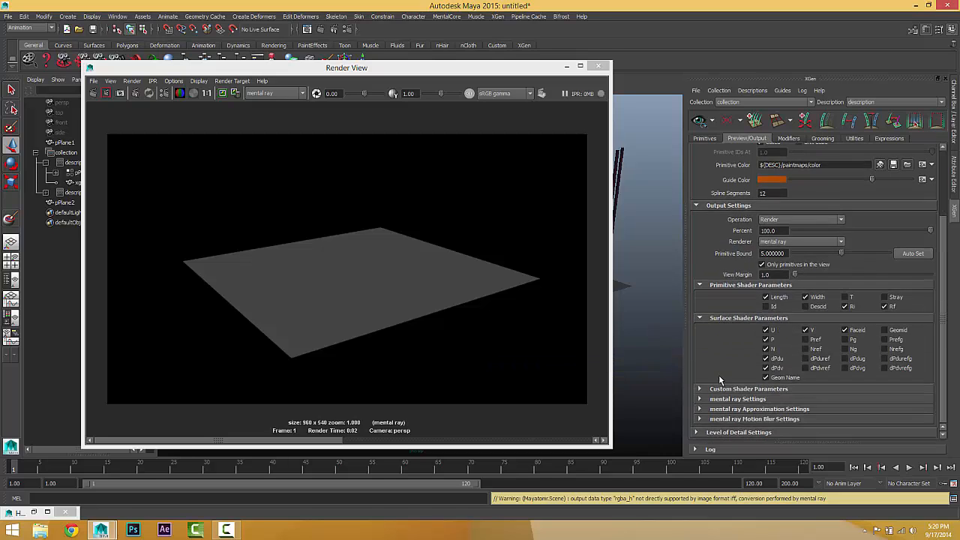
{"action": "left_click", "coordinate": [714, 391]}
{"action": "scroll", "coordinate": [716, 398], "scroll_direction": "down", "scroll_amount": 1}
{"action": "left_click", "coordinate": [718, 400]}
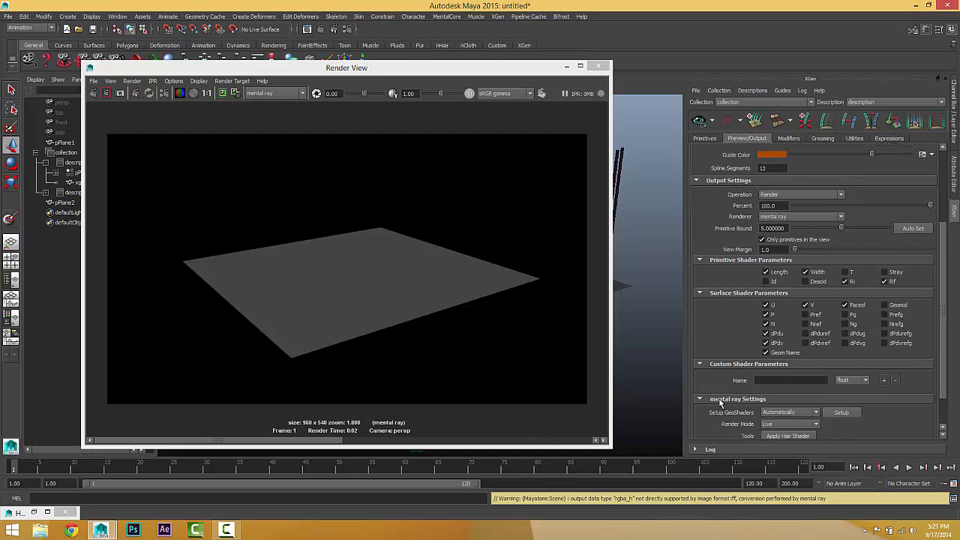
{"action": "scroll", "coordinate": [719, 409], "scroll_direction": "down", "scroll_amount": 2}
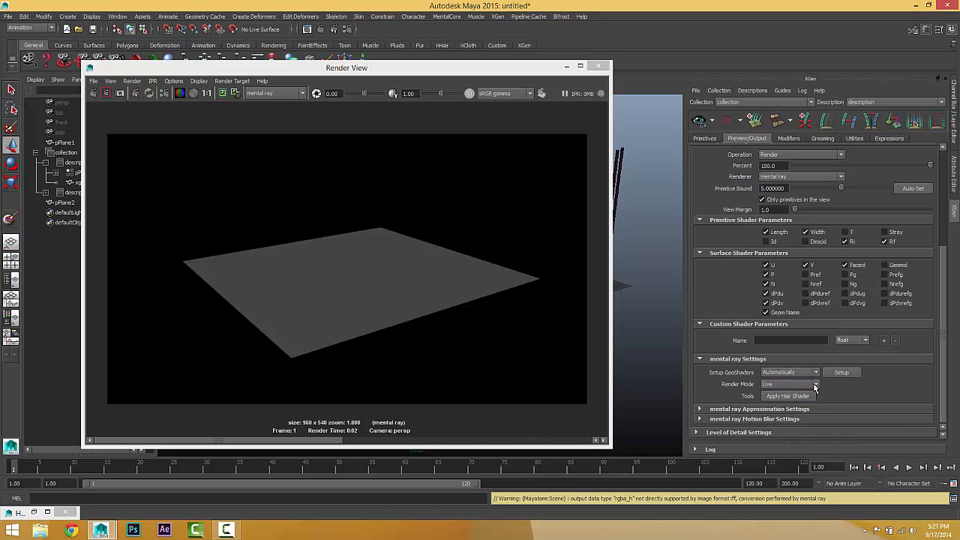
View the Render Mode choices, and switch Setup GeoShaders to Manually and back to Automatically
{"action": "left_click", "coordinate": [790, 384]}
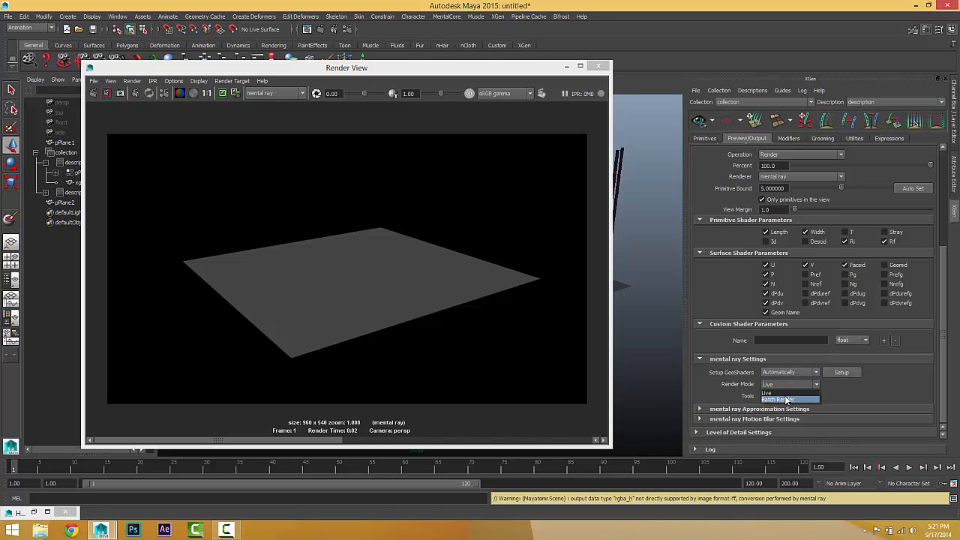
{"action": "left_click", "coordinate": [745, 396]}
{"action": "left_click", "coordinate": [790, 372]}
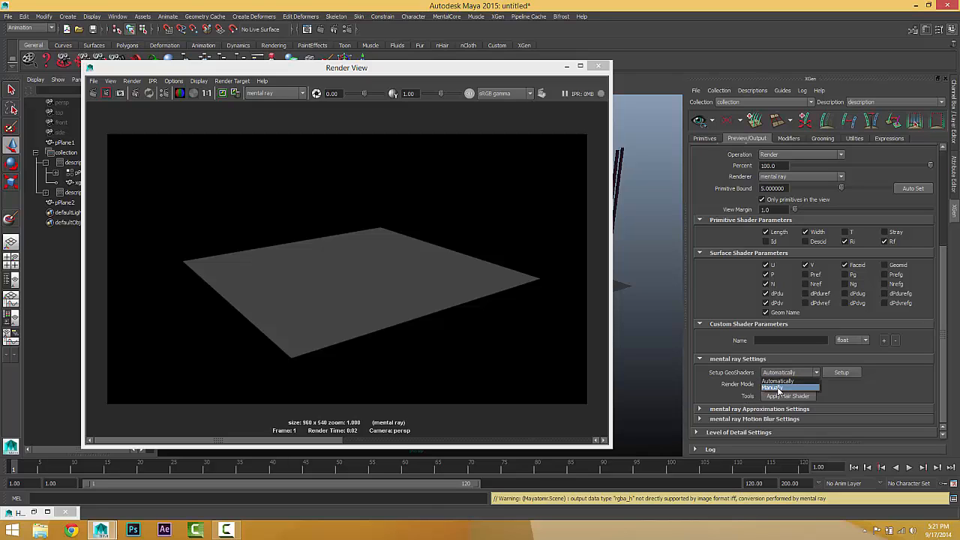
{"action": "left_click", "coordinate": [778, 388]}
{"action": "left_click", "coordinate": [784, 372]}
{"action": "left_click", "coordinate": [780, 380]}
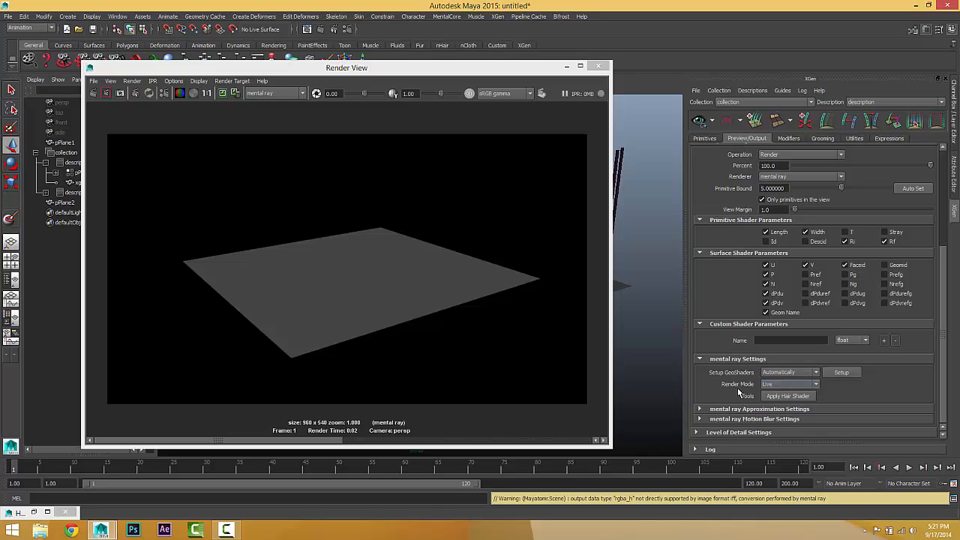
Expand the mental ray Approximation Settings and switch the Degree to Cubic and back to Linear
{"action": "left_click", "coordinate": [700, 409]}
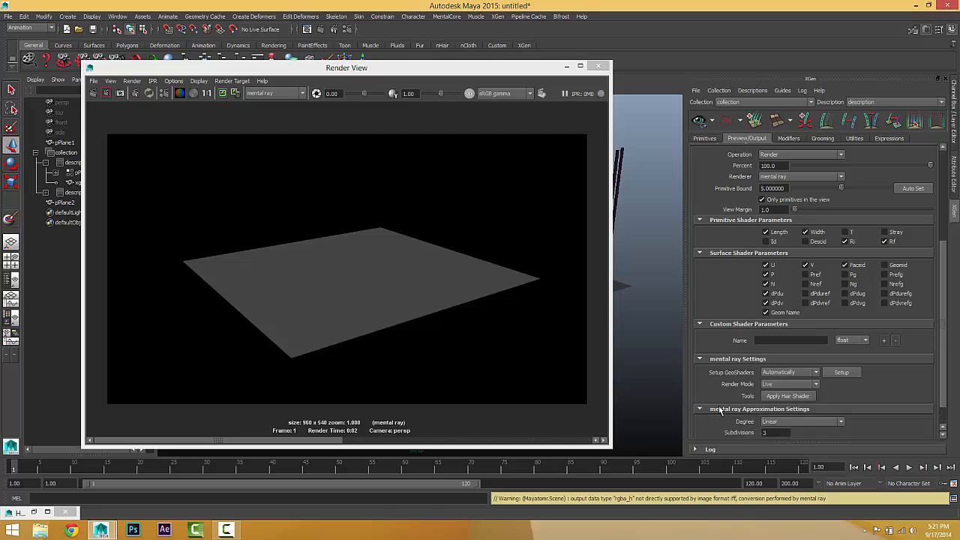
{"action": "scroll", "coordinate": [716, 367], "scroll_direction": "down", "scroll_amount": 1}
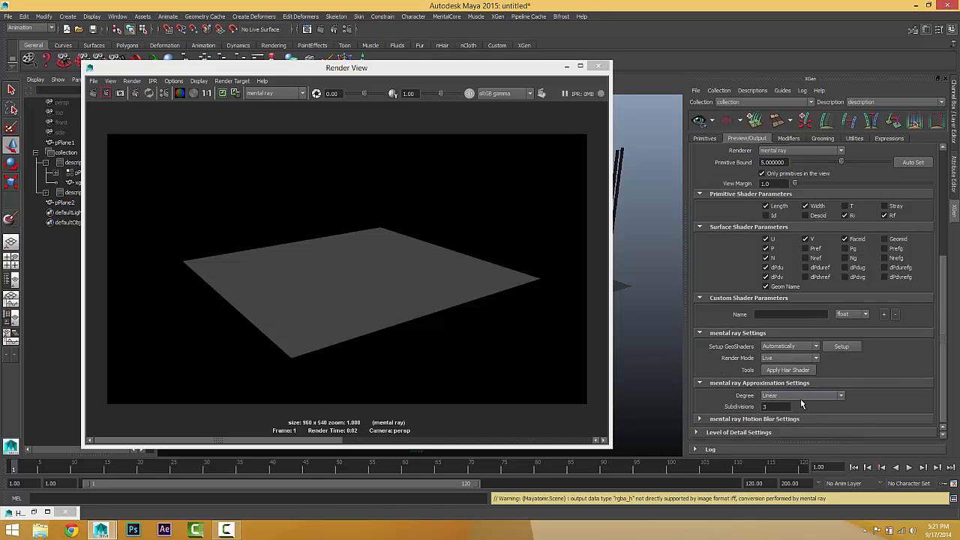
{"action": "left_click", "coordinate": [777, 406]}
{"action": "left_click", "coordinate": [816, 396]}
{"action": "left_click", "coordinate": [786, 410]}
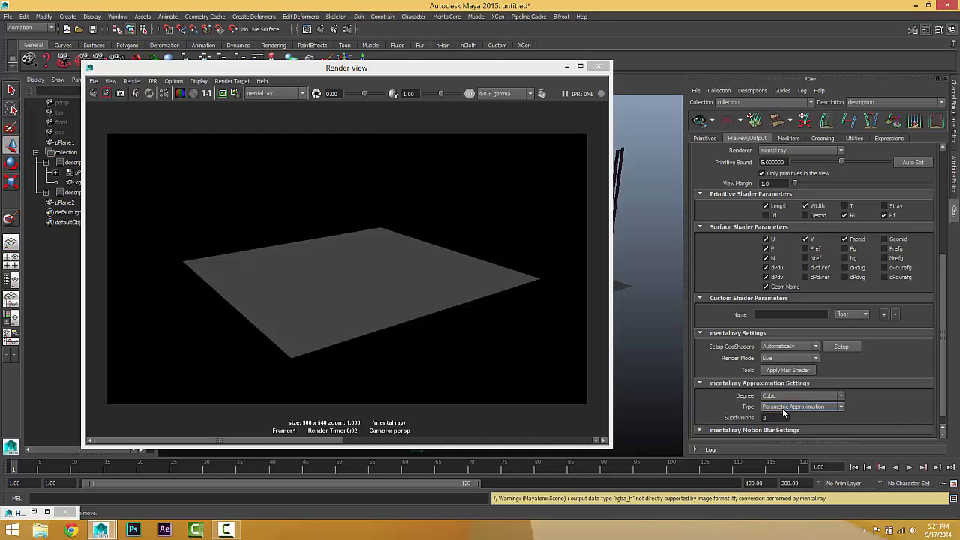
{"action": "left_click", "coordinate": [784, 396]}
{"action": "left_click", "coordinate": [784, 400]}
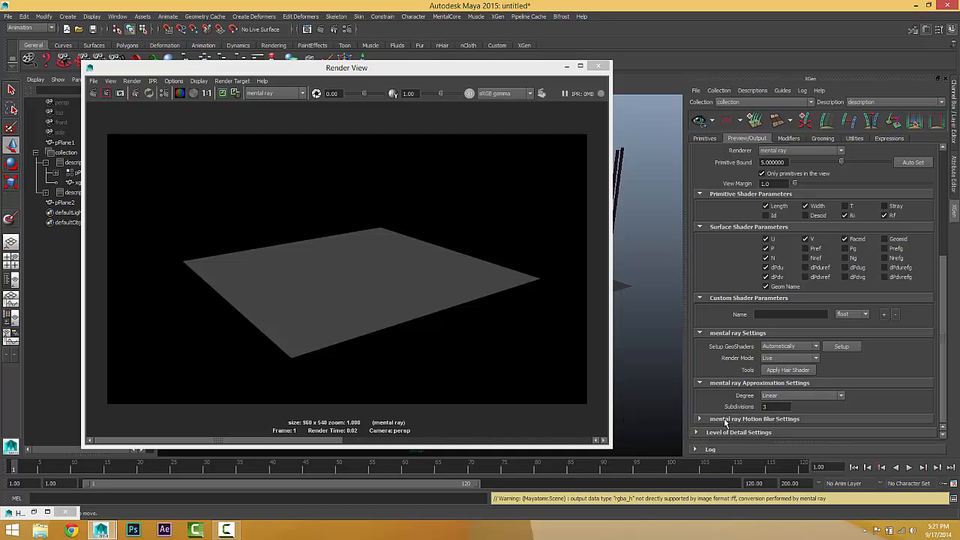
Expand the mental ray Motion Blur Settings and turn Enable Motion Blur on and off again
{"action": "left_click", "coordinate": [731, 420]}
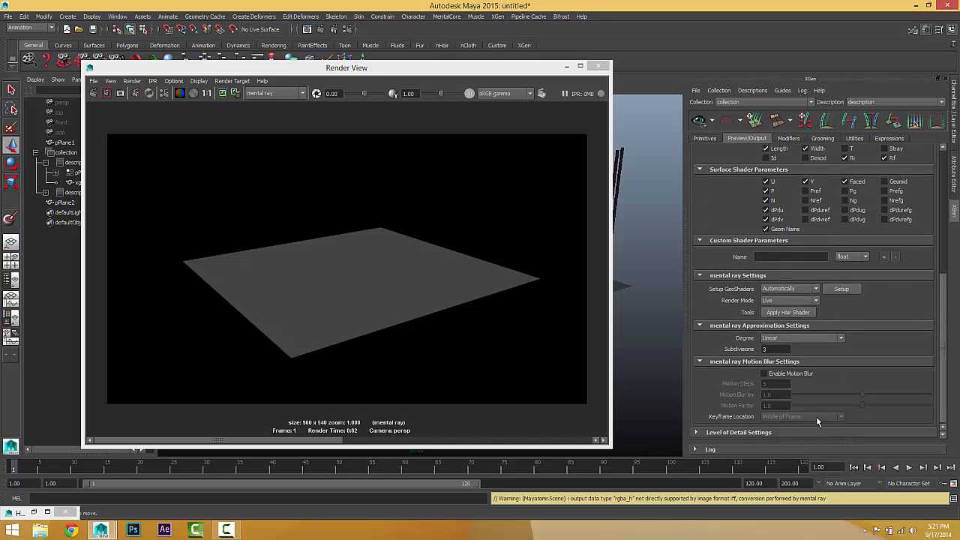
{"action": "left_click", "coordinate": [772, 375]}
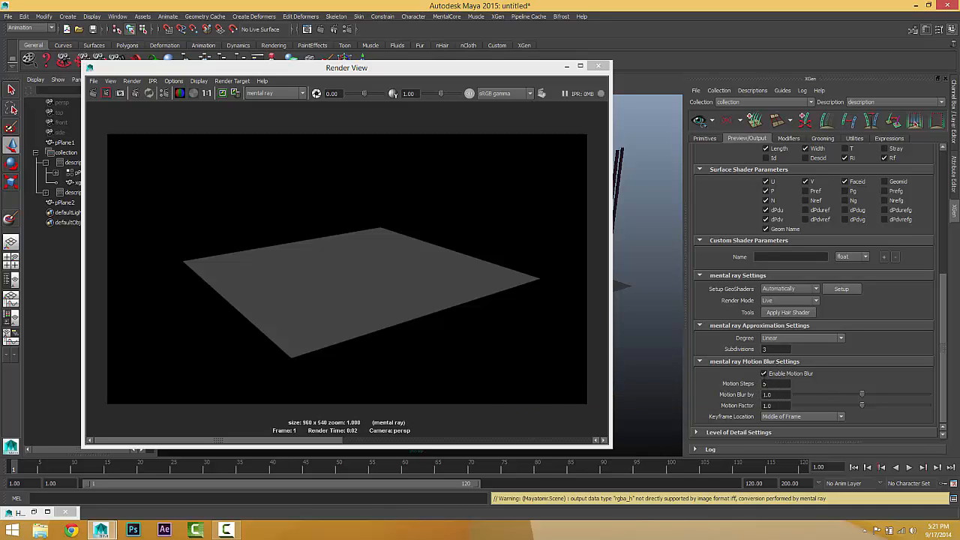
{"action": "left_click", "coordinate": [764, 374]}
Expand the Level of Detail Settings and turn on Enable Level of Detail
{"action": "left_click", "coordinate": [742, 434]}
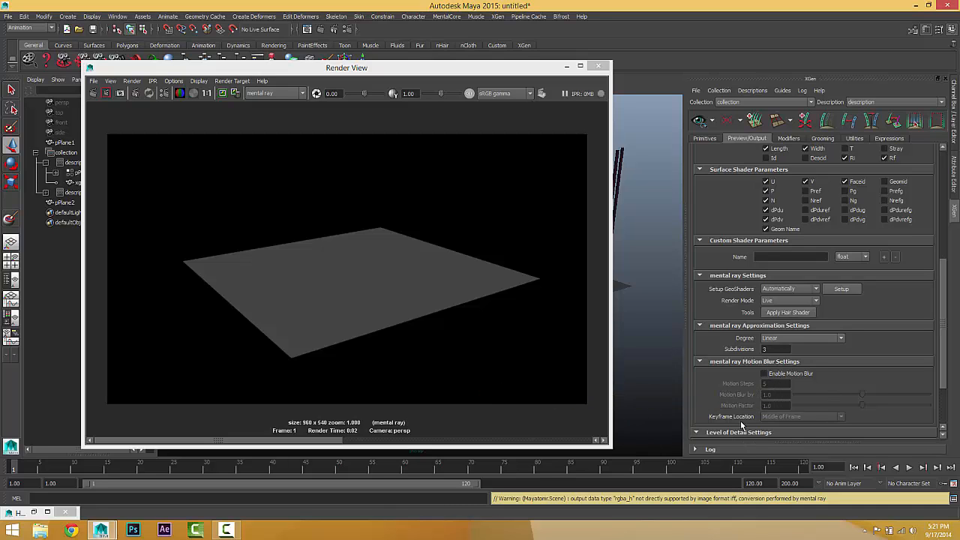
{"action": "scroll", "coordinate": [750, 414], "scroll_direction": "down", "scroll_amount": 2}
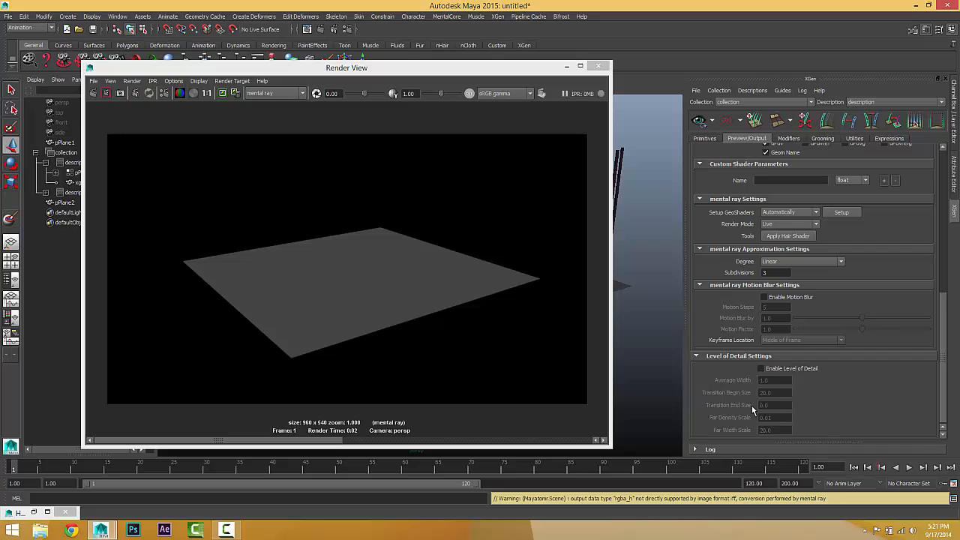
{"action": "left_click", "coordinate": [775, 371]}
Set the output Operation to Create XPD File and minimize the Render View window
{"action": "left_click_drag", "start_coordinate": [509, 70], "coordinate": [383, 367]}
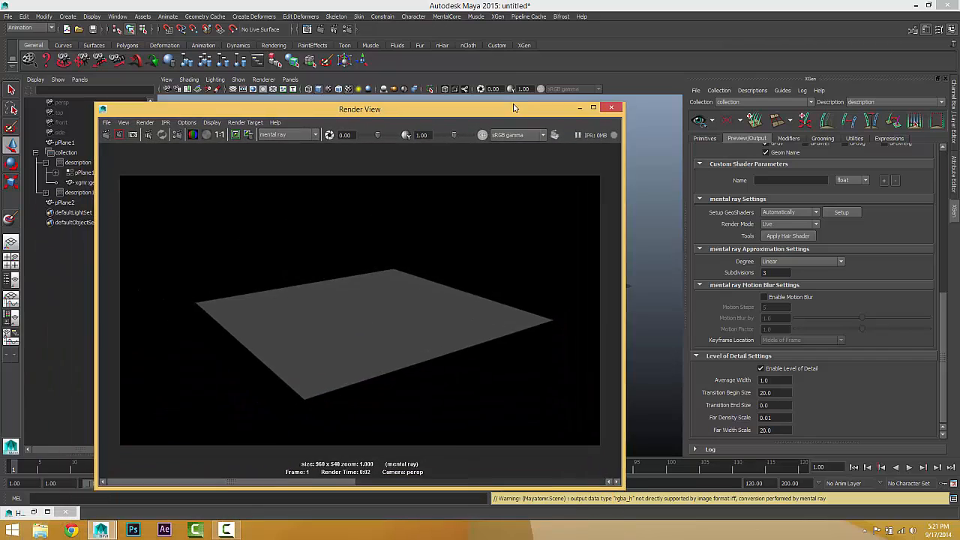
{"action": "scroll", "coordinate": [733, 303], "scroll_direction": "up", "scroll_amount": 10}
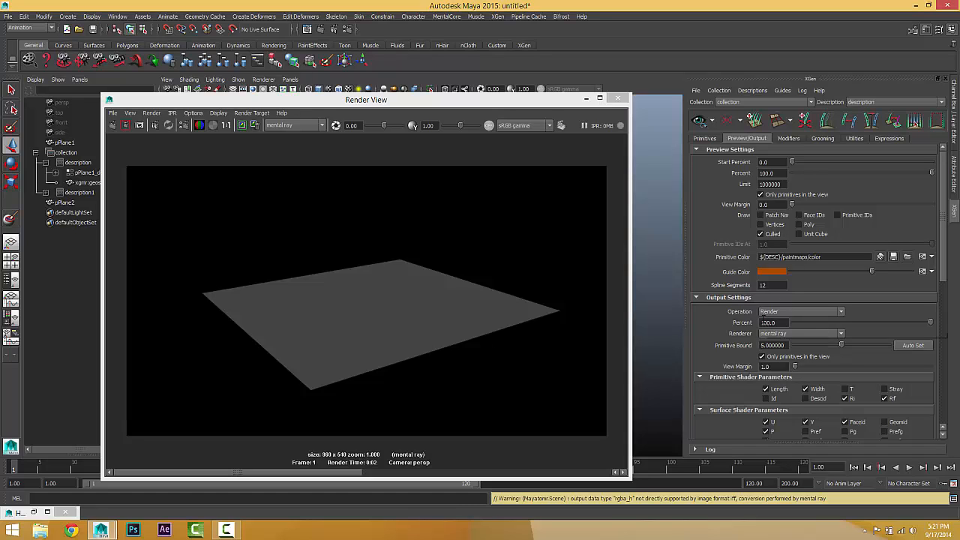
{"action": "left_click", "coordinate": [796, 312]}
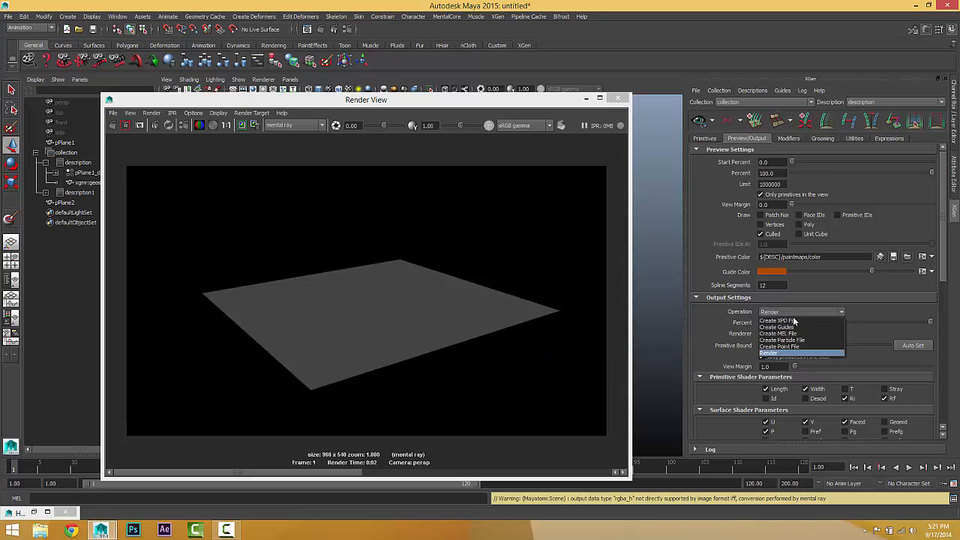
{"action": "left_click", "coordinate": [795, 321]}
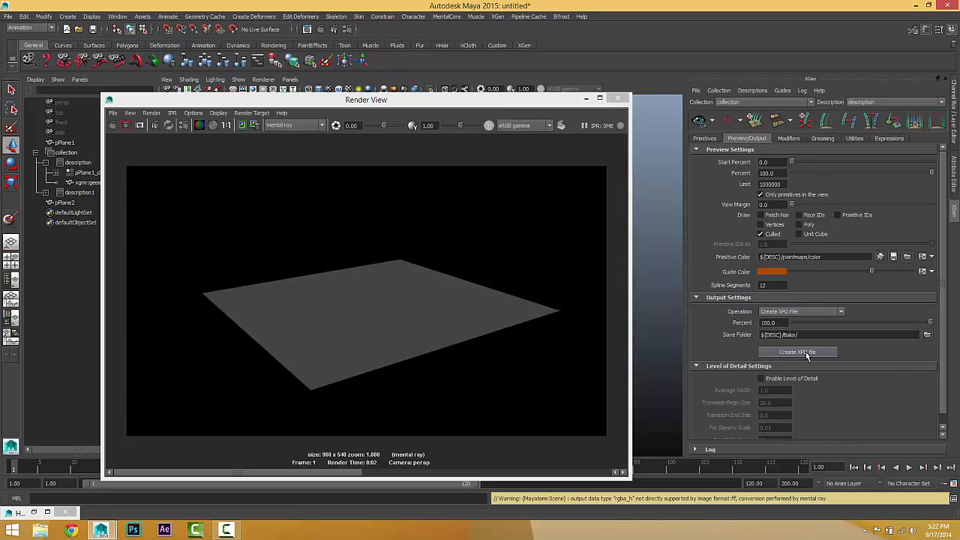
{"action": "left_click", "coordinate": [586, 98]}
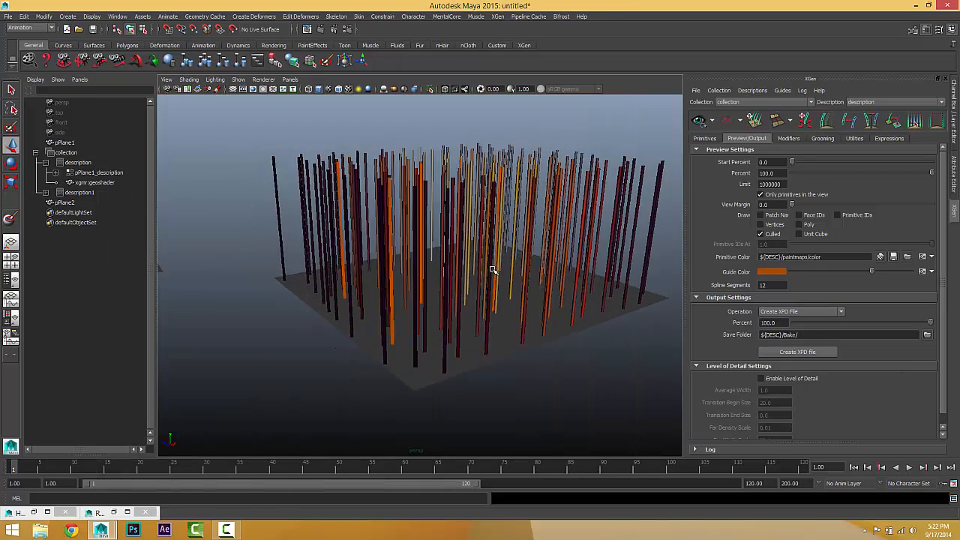
Delete the description1 XGen description belonging to the second plane, pPlane2
{"action": "mouse_move", "coordinate": [493, 270]}
{"action": "left_mouse_down", "text": "alt"}
{"action": "mouse_move", "coordinate": [465, 296]}
{"action": "mouse_move", "coordinate": [463, 278]}
{"action": "mouse_move", "coordinate": [488, 277]}
{"action": "left_mouse_up", "text": "alt"}
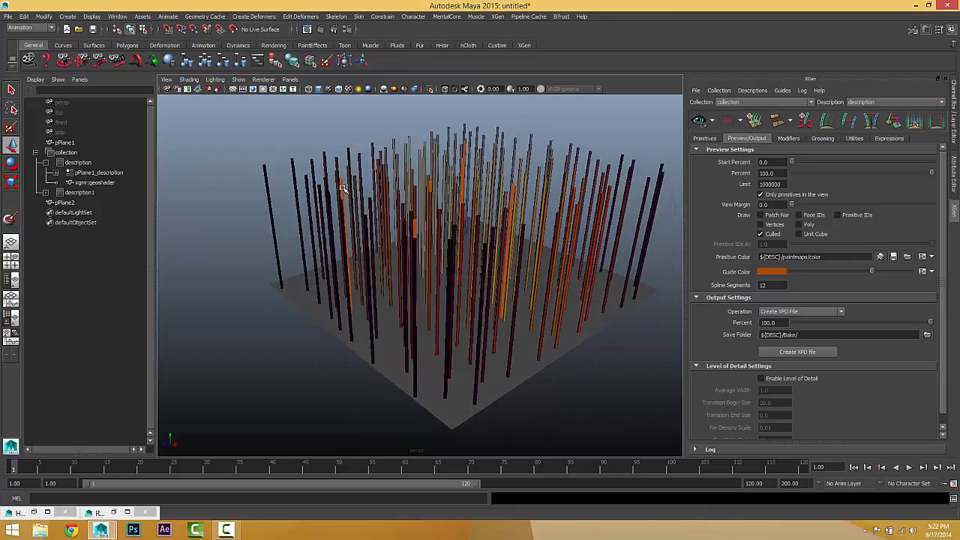
{"action": "left_click_drag", "start_coordinate": [368, 186], "coordinate": [420, 217], "text": "alt"}
{"action": "scroll", "coordinate": [439, 218], "scroll_direction": "down", "scroll_amount": 8}
{"action": "middle_click_drag", "start_coordinate": [420, 217], "coordinate": [500, 257], "text": "alt"}
{"action": "scroll", "coordinate": [499, 257], "scroll_direction": "up", "scroll_amount": 8}
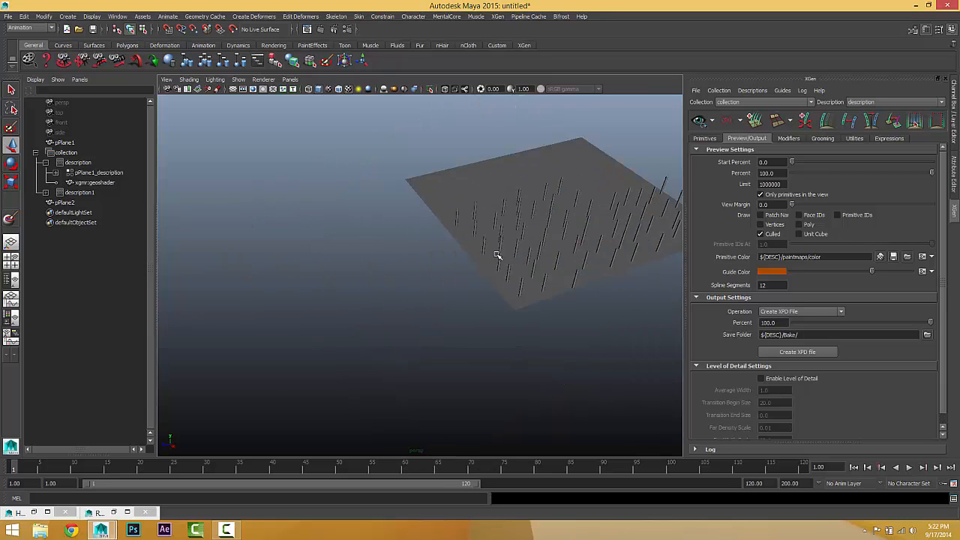
{"action": "left_click_drag", "start_coordinate": [514, 250], "coordinate": [511, 244], "text": "alt"}
{"action": "middle_click_drag", "start_coordinate": [511, 243], "coordinate": [365, 246], "text": "alt"}
{"action": "left_click_drag", "start_coordinate": [368, 172], "coordinate": [523, 339]}
{"action": "scroll", "coordinate": [497, 336], "scroll_direction": "up", "scroll_amount": 5}
{"action": "middle_click_drag", "start_coordinate": [524, 339], "coordinate": [501, 363], "text": "alt"}
{"action": "middle_click_drag", "start_coordinate": [492, 268], "coordinate": [504, 281], "text": "alt"}
{"action": "left_click_drag", "start_coordinate": [518, 214], "coordinate": [409, 255], "text": "alt"}
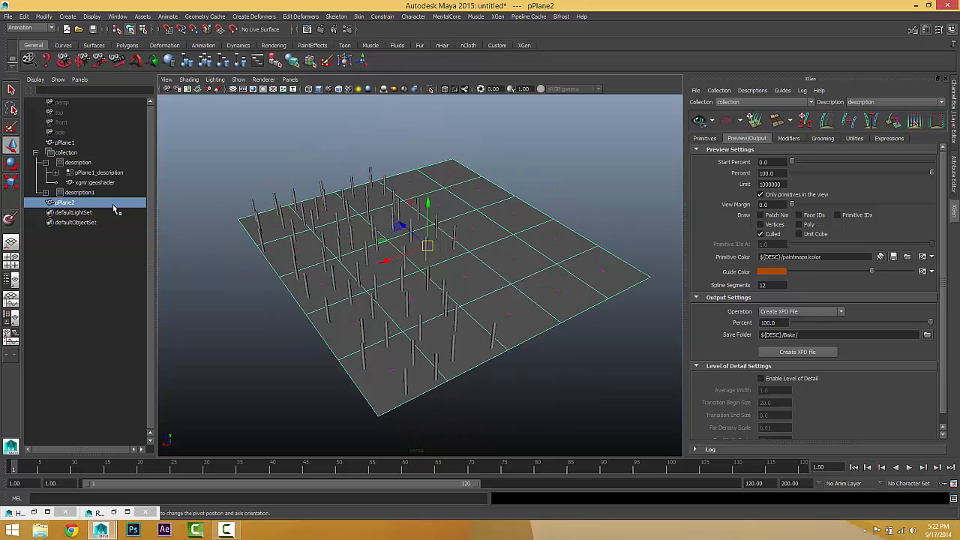
{"action": "left_click", "coordinate": [92, 193]}
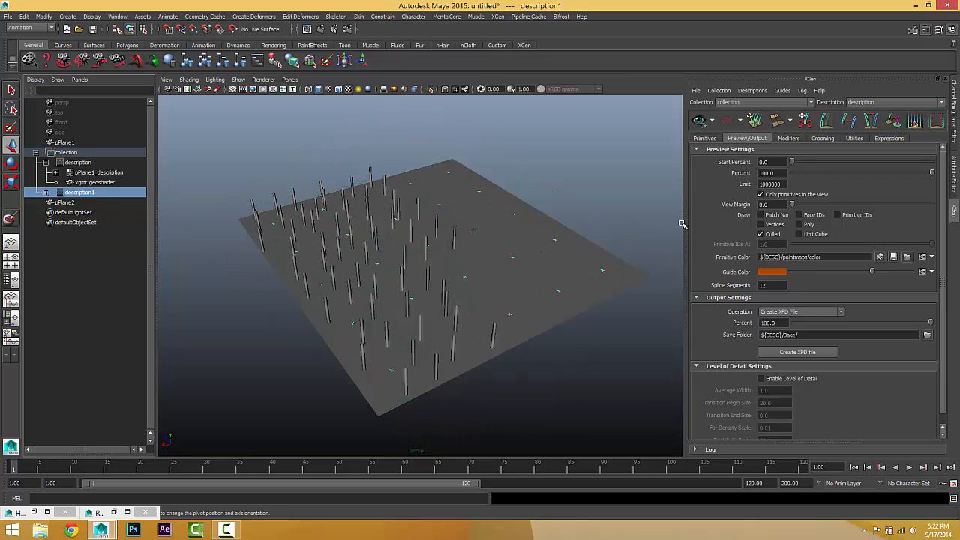
{"action": "key", "text": "Delete"}
Create and preview a spline description, description2, on pPlane2 in the existing collection, generated randomly across the surface and controlled by attributes using expressions
{"action": "left_click", "coordinate": [514, 226]}
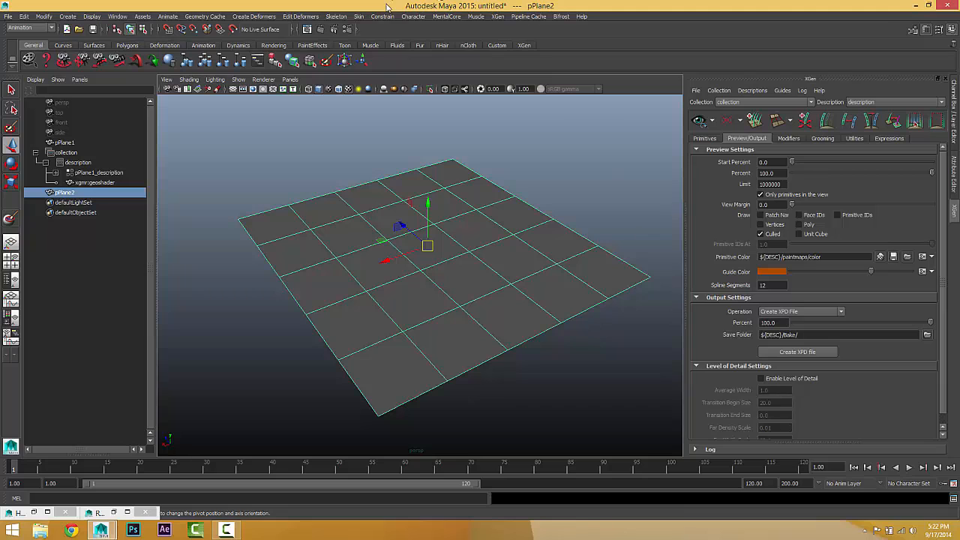
{"action": "left_click", "coordinate": [497, 15]}
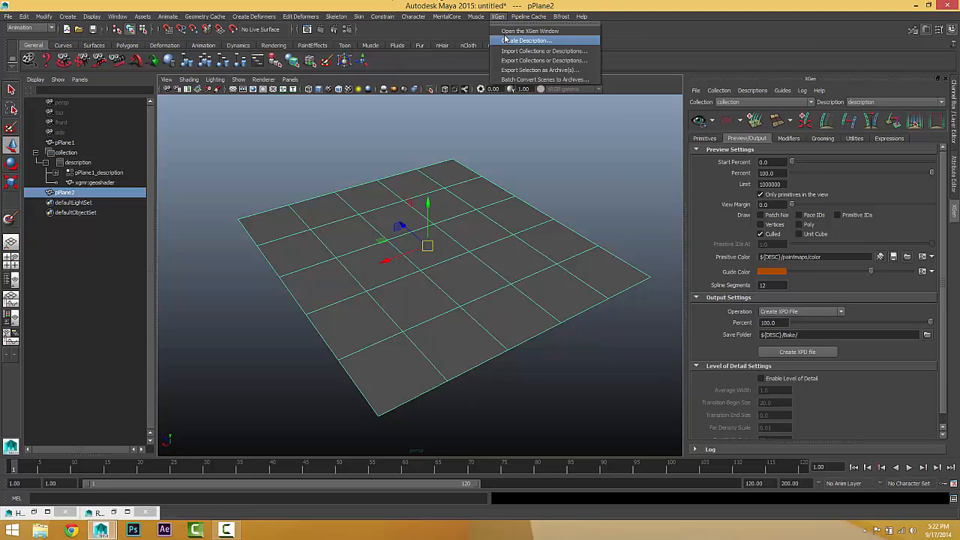
{"action": "left_click", "coordinate": [510, 45]}
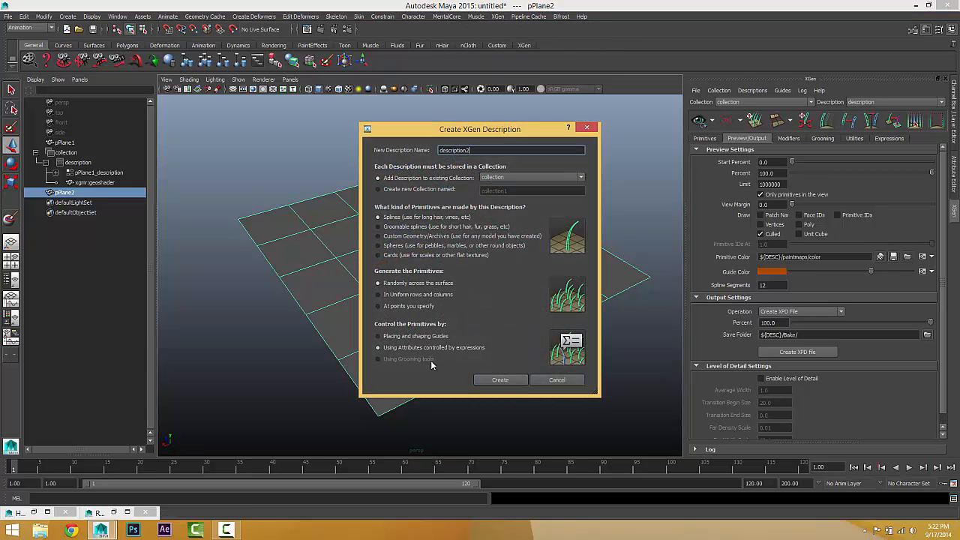
{"action": "left_click", "coordinate": [500, 380]}
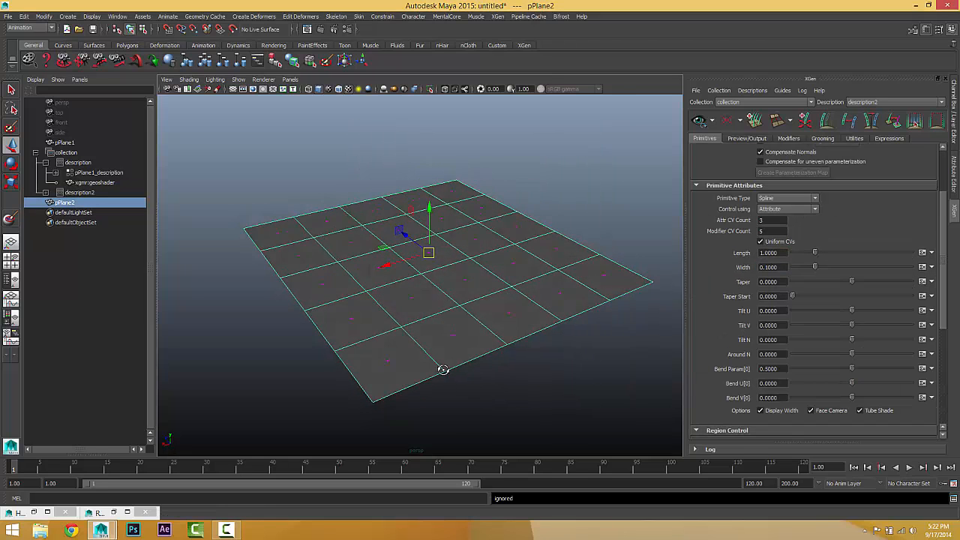
{"action": "scroll", "coordinate": [510, 368], "scroll_direction": "up", "scroll_amount": 2}
{"action": "scroll", "coordinate": [510, 211], "scroll_direction": "down", "scroll_amount": 2}
{"action": "left_click_drag", "start_coordinate": [546, 204], "coordinate": [518, 202], "text": "alt"}
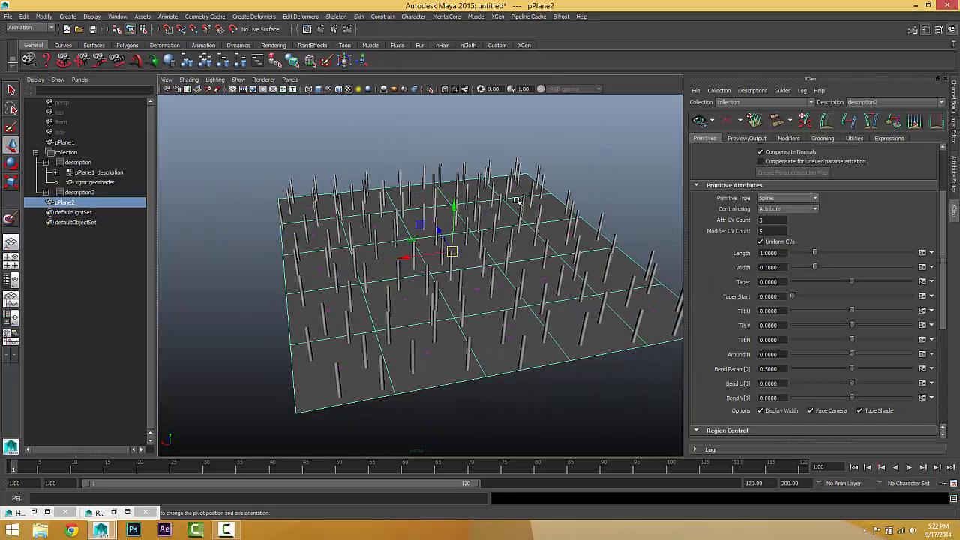
Set description2's primitive Length to 1.74, Width to 0.06, Taper to 0.925 and Bend U[0] to 0.885
{"action": "left_click", "coordinate": [746, 138]}
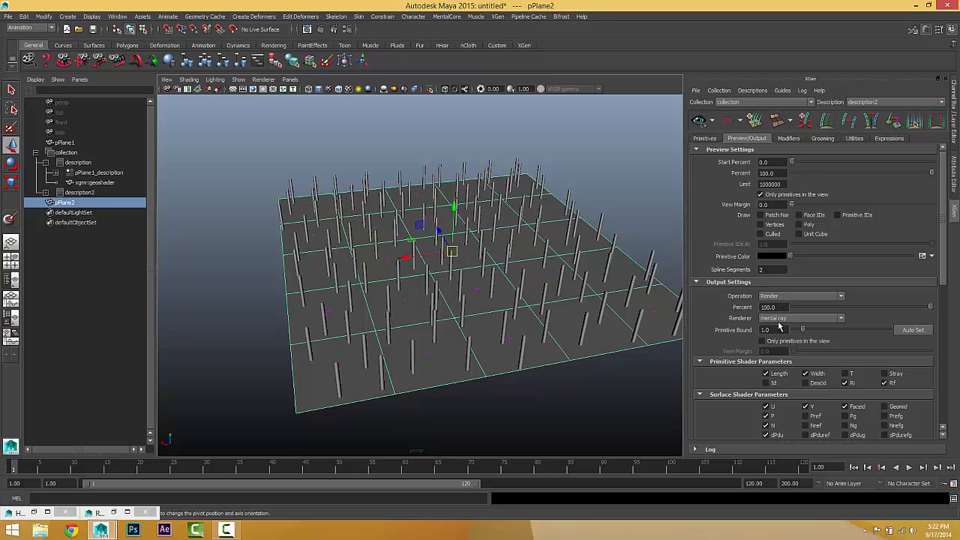
{"action": "left_click_drag", "start_coordinate": [457, 307], "coordinate": [458, 261], "text": "alt"}
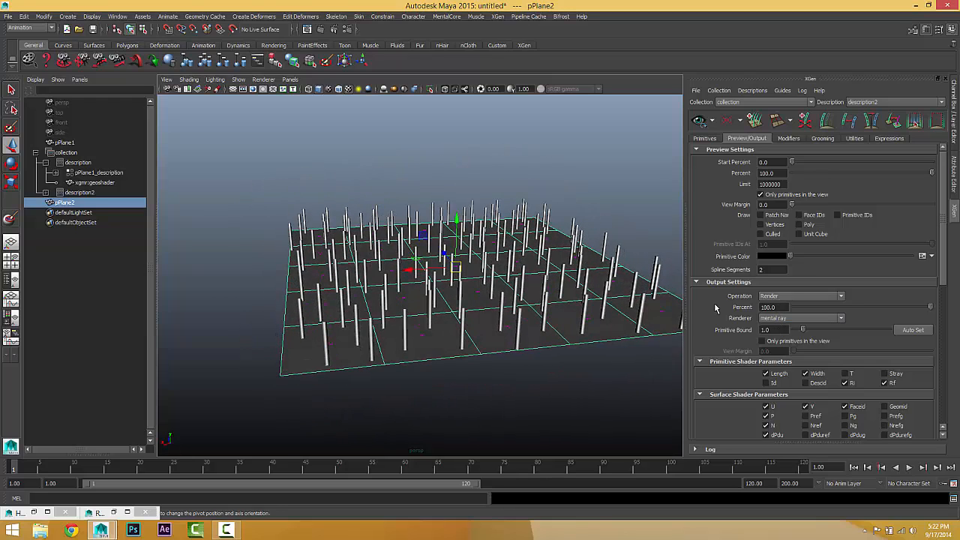
{"action": "left_click", "coordinate": [705, 139]}
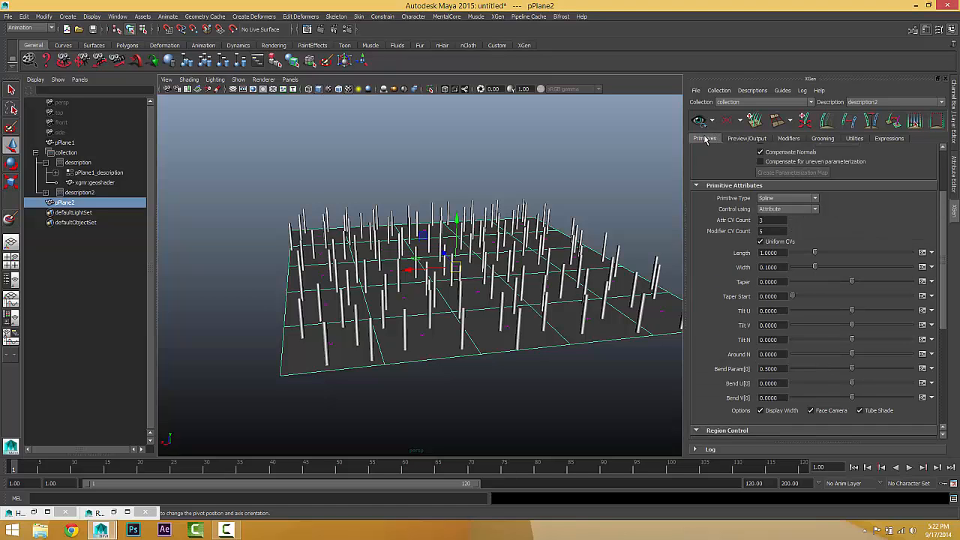
{"action": "mouse_move", "coordinate": [815, 253]}
{"action": "left_mouse_down"}
{"action": "mouse_move", "coordinate": [833, 254]}
{"action": "mouse_move", "coordinate": [807, 269]}
{"action": "left_mouse_up"}
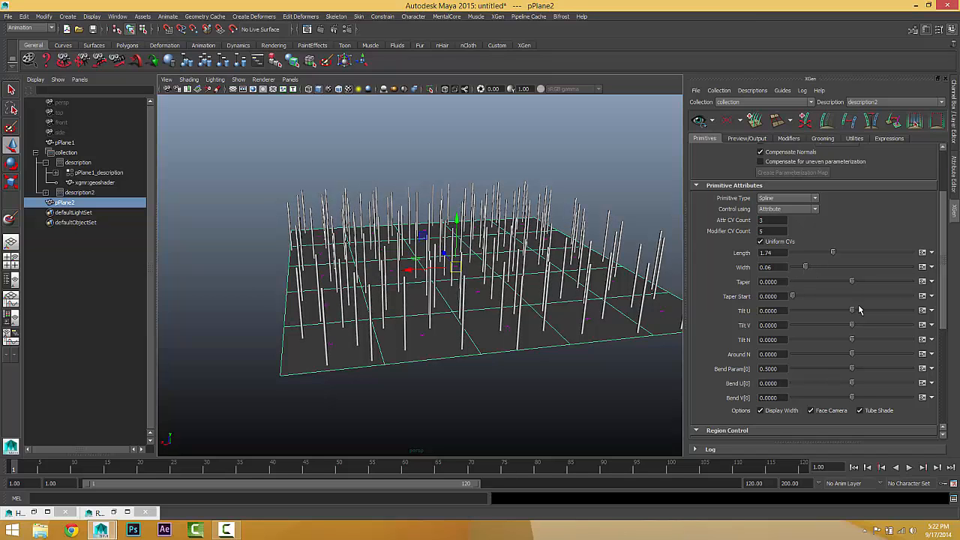
{"action": "left_click_drag", "start_coordinate": [853, 287], "coordinate": [907, 283]}
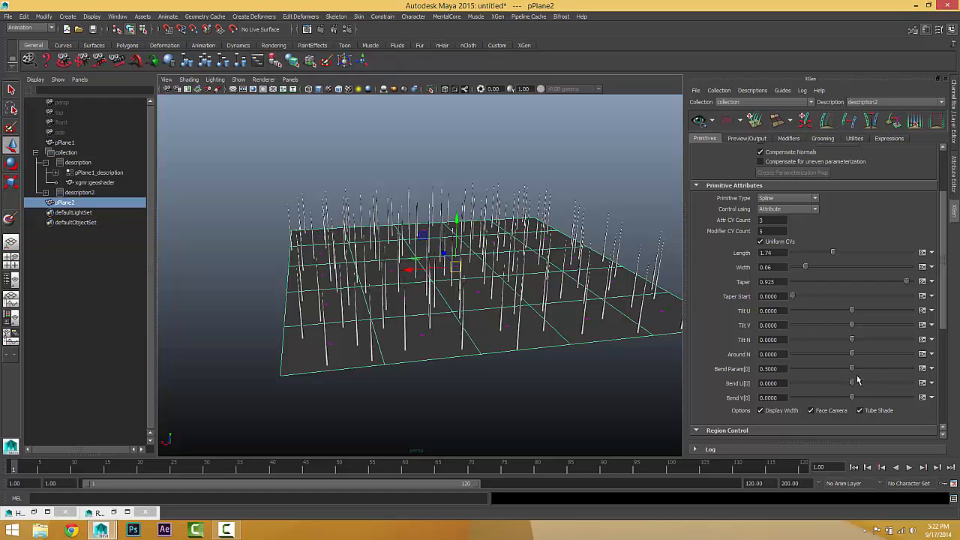
{"action": "left_click_drag", "start_coordinate": [852, 384], "coordinate": [880, 384]}
{"action": "left_click_drag", "start_coordinate": [492, 333], "coordinate": [460, 321], "text": "alt"}
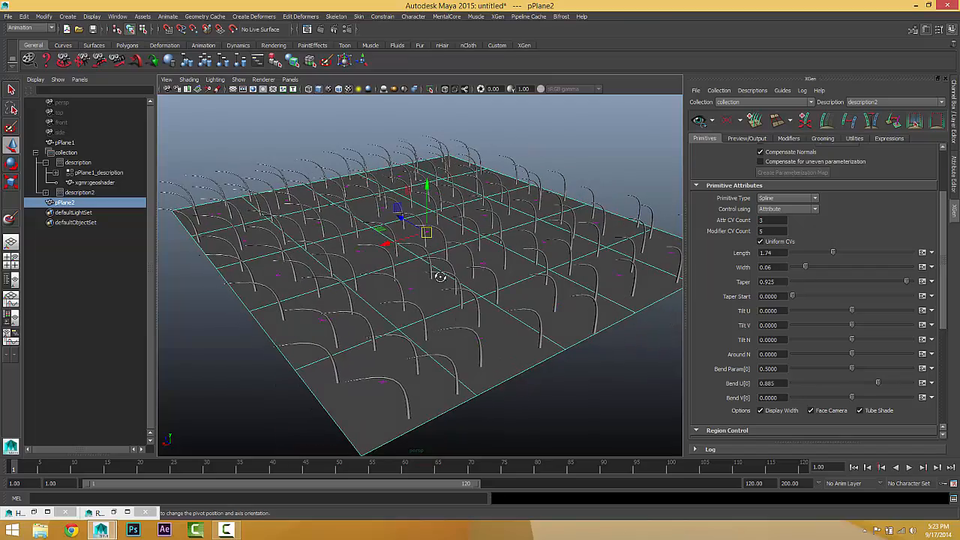
{"action": "left_click_drag", "start_coordinate": [440, 277], "coordinate": [336, 282], "text": "alt"}
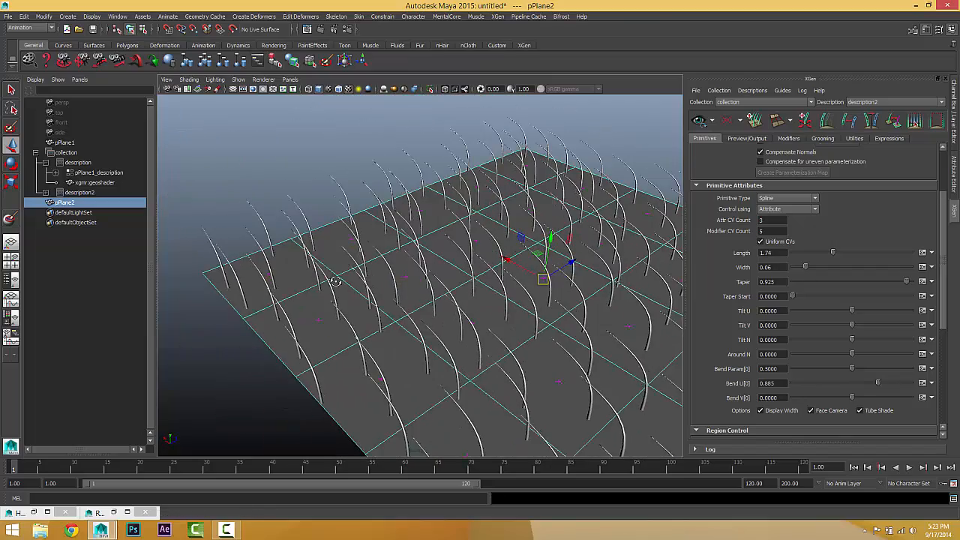
{"action": "scroll", "coordinate": [338, 282], "scroll_direction": "down", "scroll_amount": 3}
{"action": "middle_click_drag", "start_coordinate": [336, 281], "coordinate": [282, 224], "text": "alt"}
{"action": "left_click_drag", "start_coordinate": [344, 272], "coordinate": [395, 275], "text": "alt"}
{"action": "scroll", "coordinate": [397, 274], "scroll_direction": "up", "scroll_amount": 3}
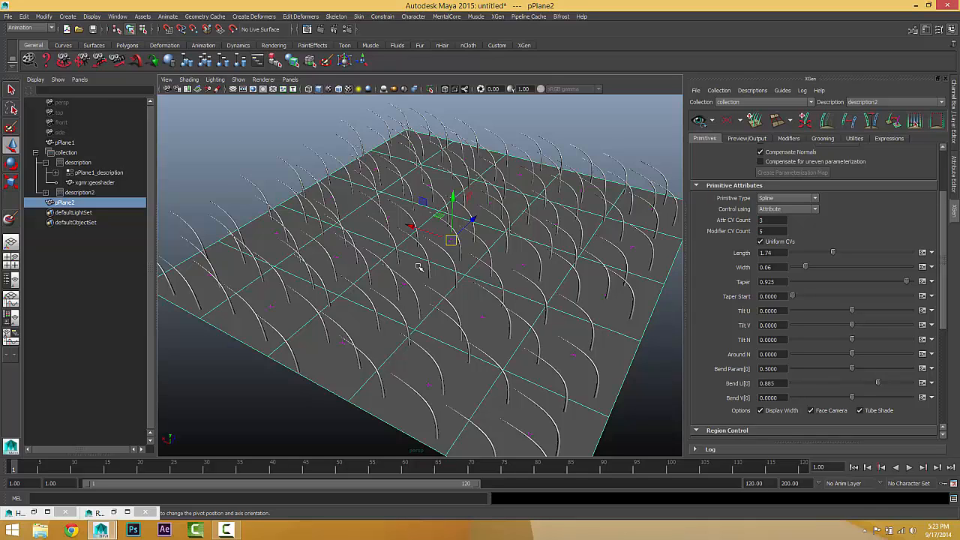
Try generating description2's primitives from an XPD file, and return to generating them randomly across the surface
{"action": "scroll", "coordinate": [731, 220], "scroll_direction": "up", "scroll_amount": 1}
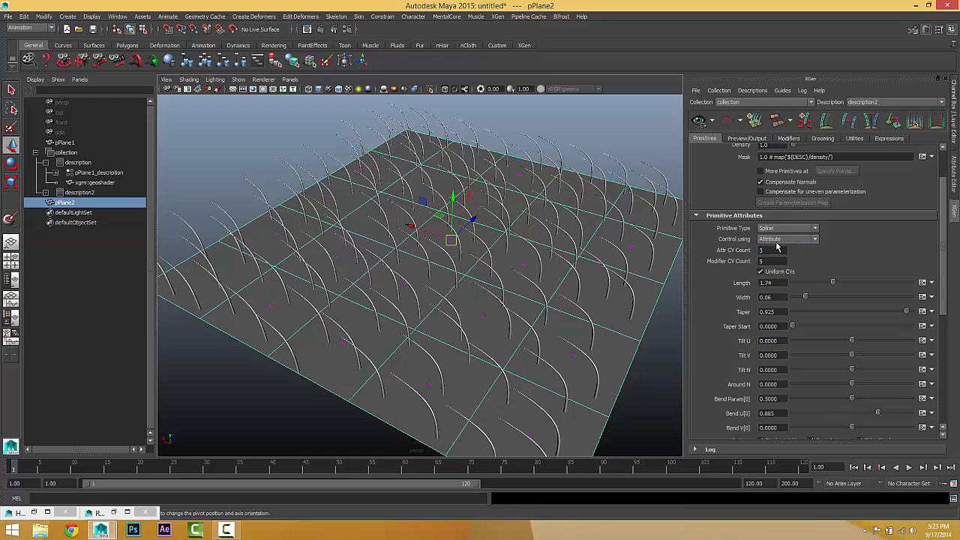
{"action": "scroll", "coordinate": [748, 198], "scroll_direction": "up", "scroll_amount": 1}
{"action": "scroll", "coordinate": [749, 197], "scroll_direction": "up", "scroll_amount": 1}
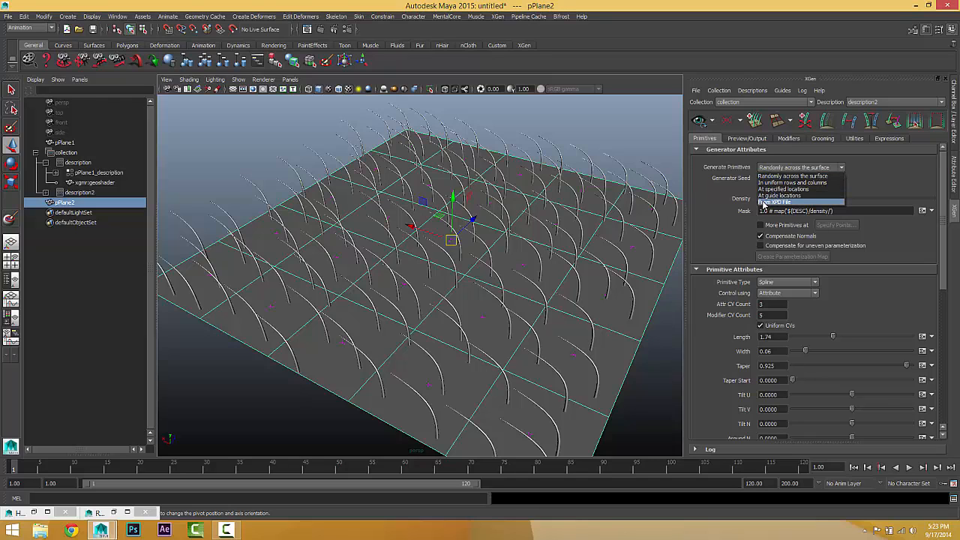
{"action": "left_click", "coordinate": [764, 202]}
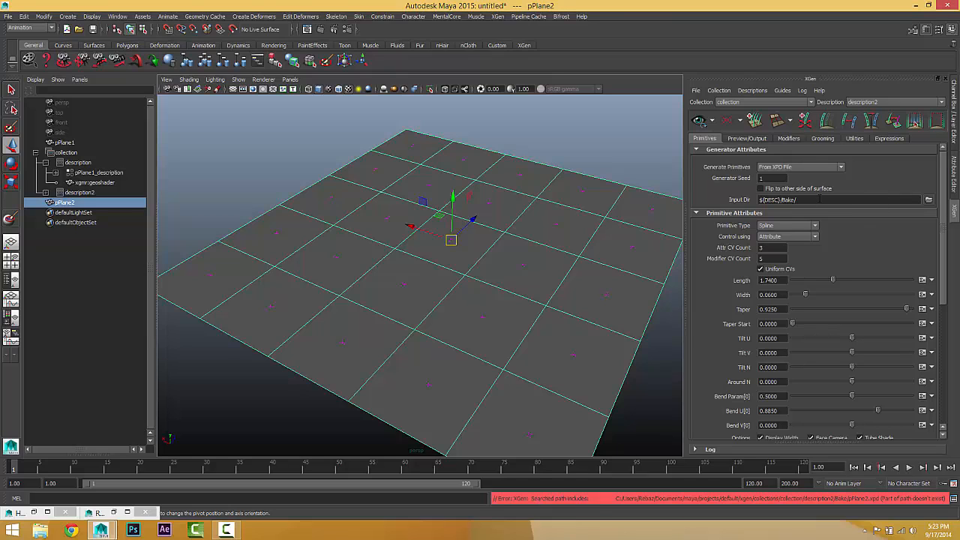
{"action": "left_click_drag", "start_coordinate": [820, 200], "coordinate": [637, 221]}
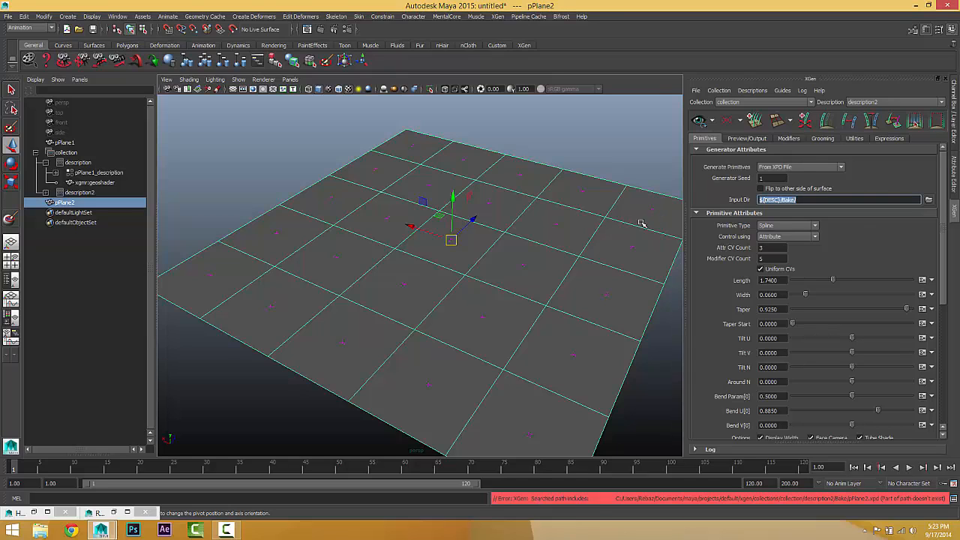
{"action": "left_click", "coordinate": [804, 168]}
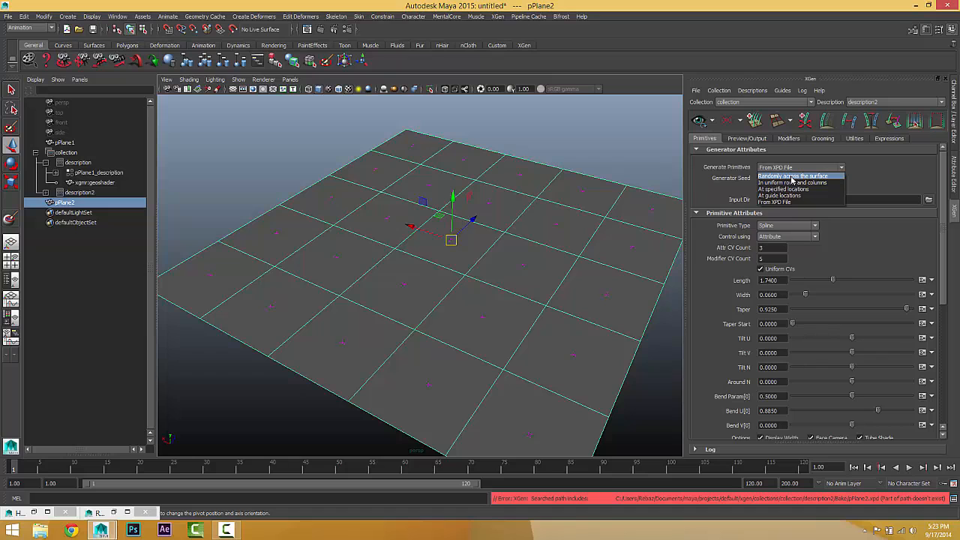
{"action": "left_click", "coordinate": [792, 176]}
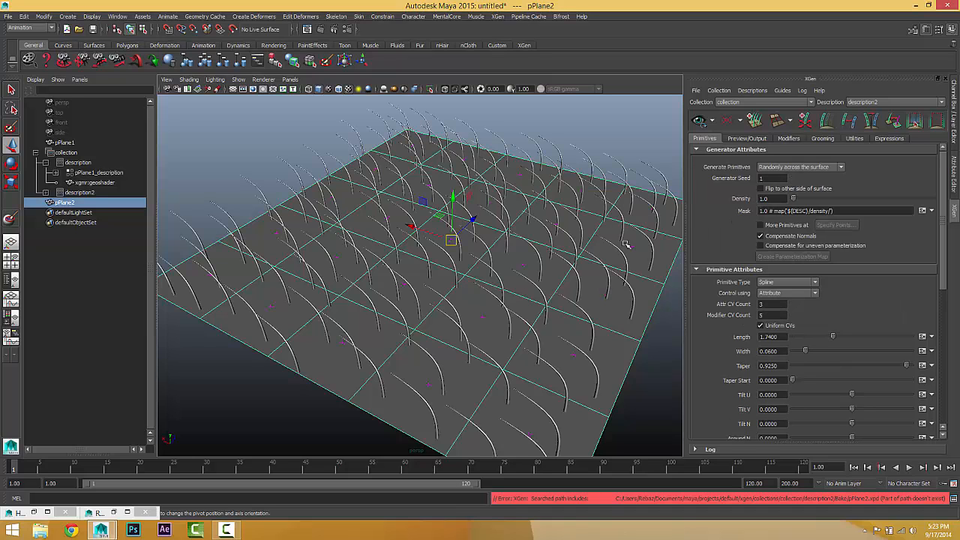
Export description2's primitives at 100 percent as an XPD file saved to the Desktop folder
{"action": "left_click", "coordinate": [754, 140]}
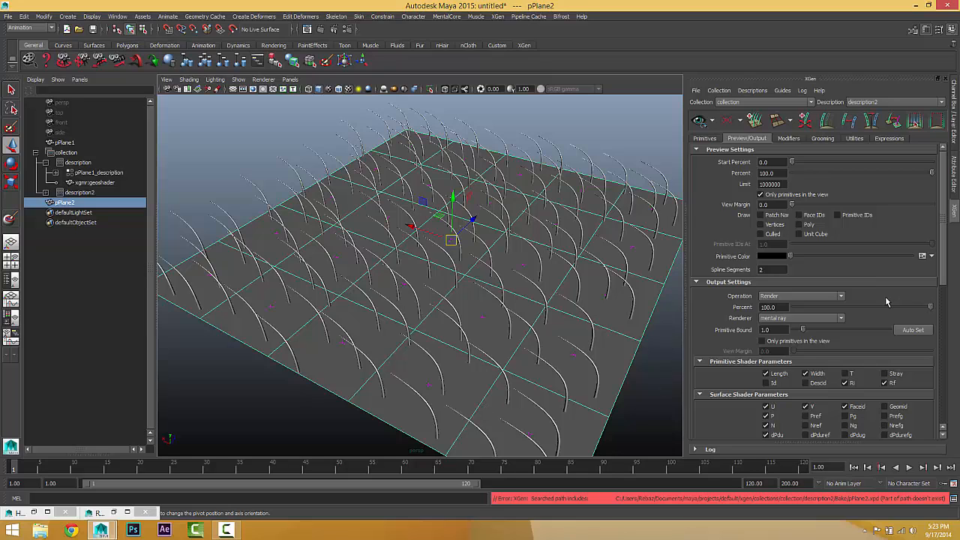
{"action": "left_click", "coordinate": [809, 295]}
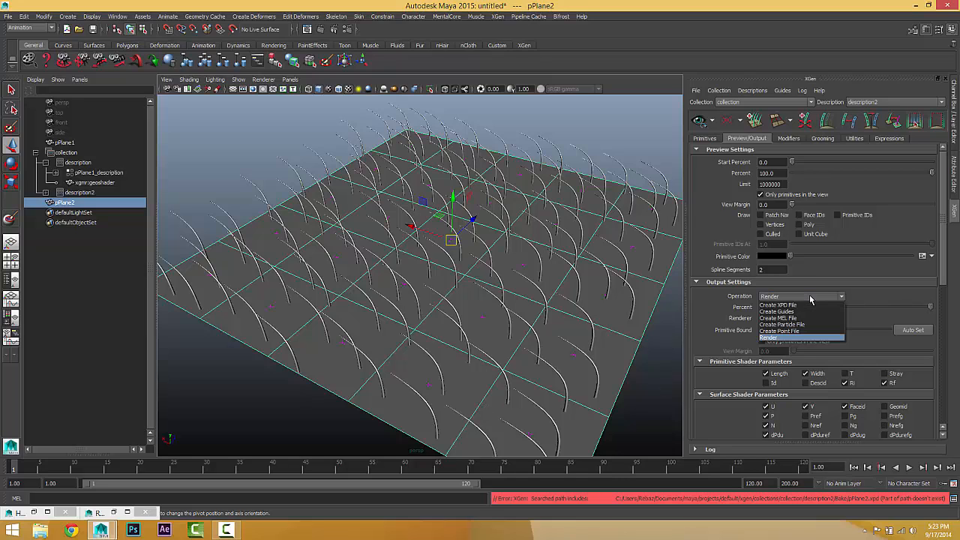
{"action": "left_click", "coordinate": [798, 304]}
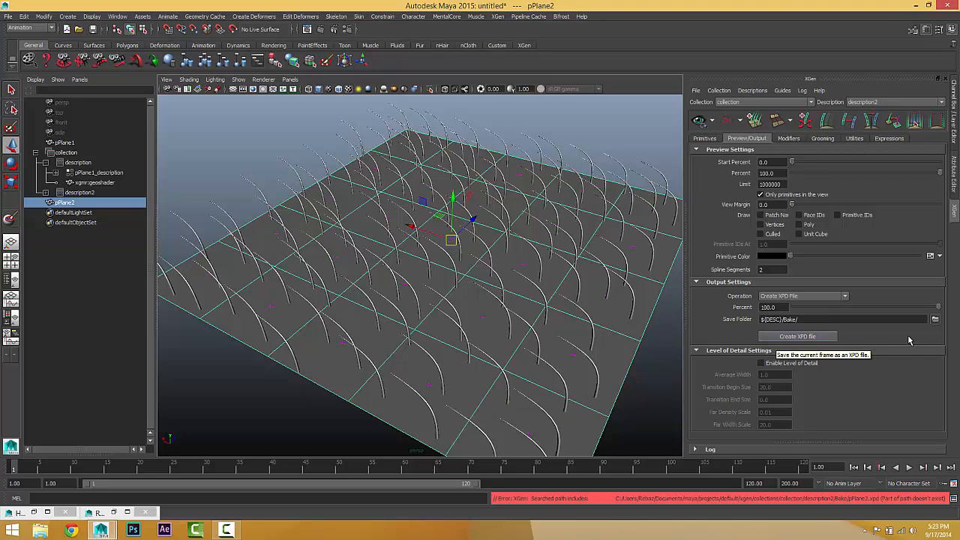
{"action": "mouse_move", "coordinate": [938, 307]}
{"action": "left_mouse_down"}
{"action": "mouse_move", "coordinate": [933, 314]}
{"action": "mouse_move", "coordinate": [951, 315]}
{"action": "left_mouse_up"}
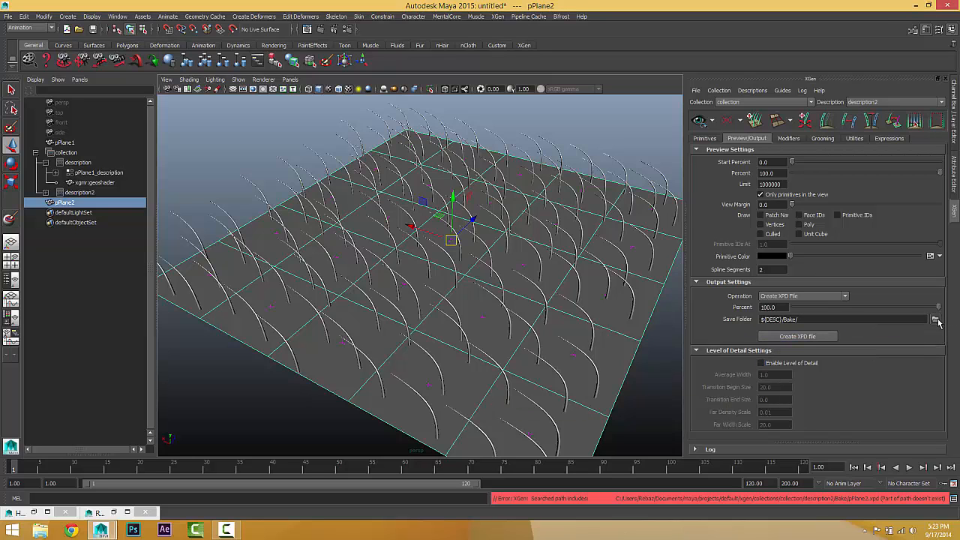
{"action": "left_click", "coordinate": [936, 320]}
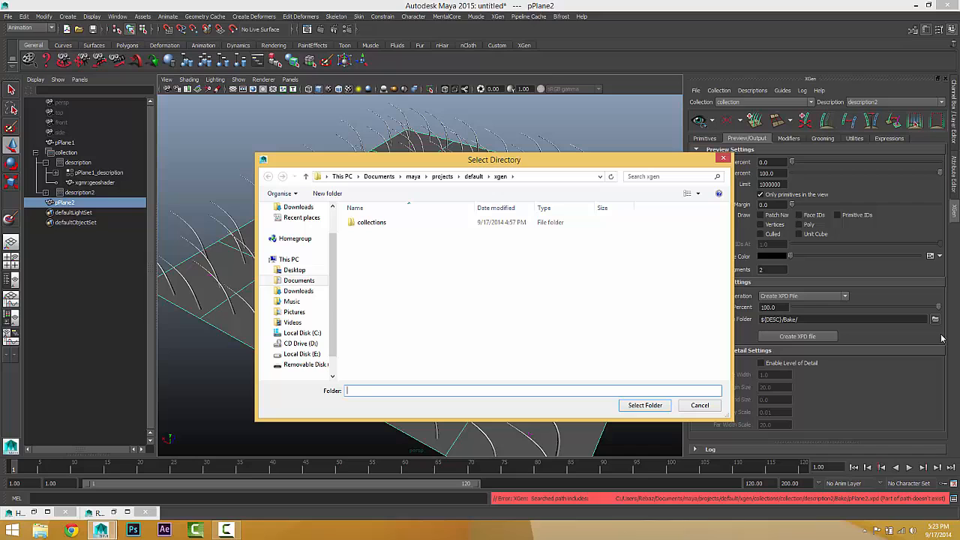
{"action": "left_click", "coordinate": [296, 270]}
{"action": "left_click", "coordinate": [640, 405]}
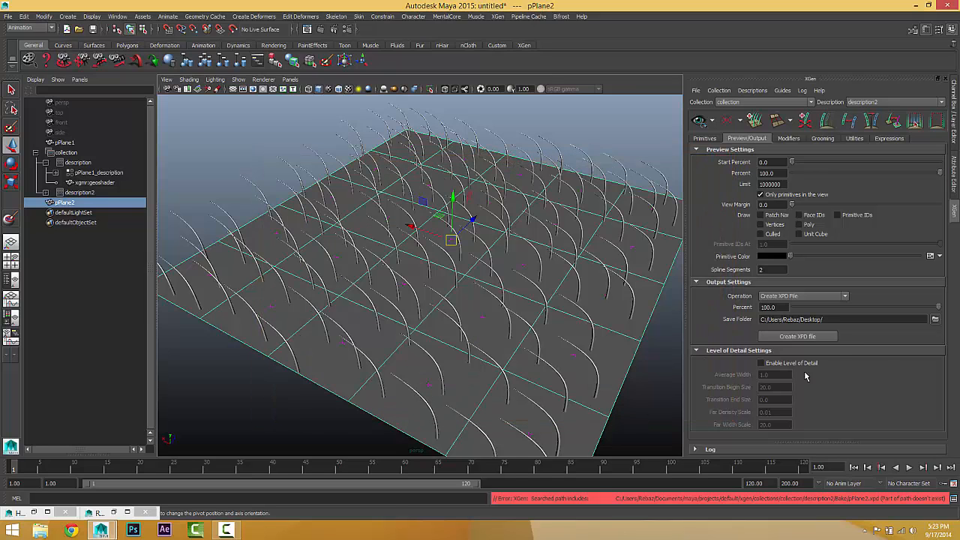
{"action": "left_click", "coordinate": [791, 337]}
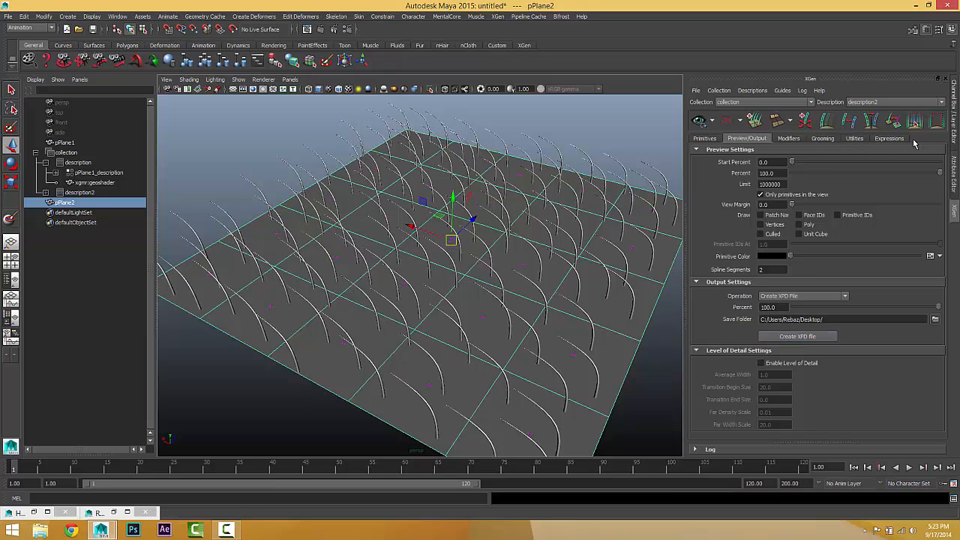
Check the exported XPD file on the Windows desktop, and return to Maya with the Render View and Hypershade windows minimized
{"action": "left_click", "coordinate": [916, 7]}
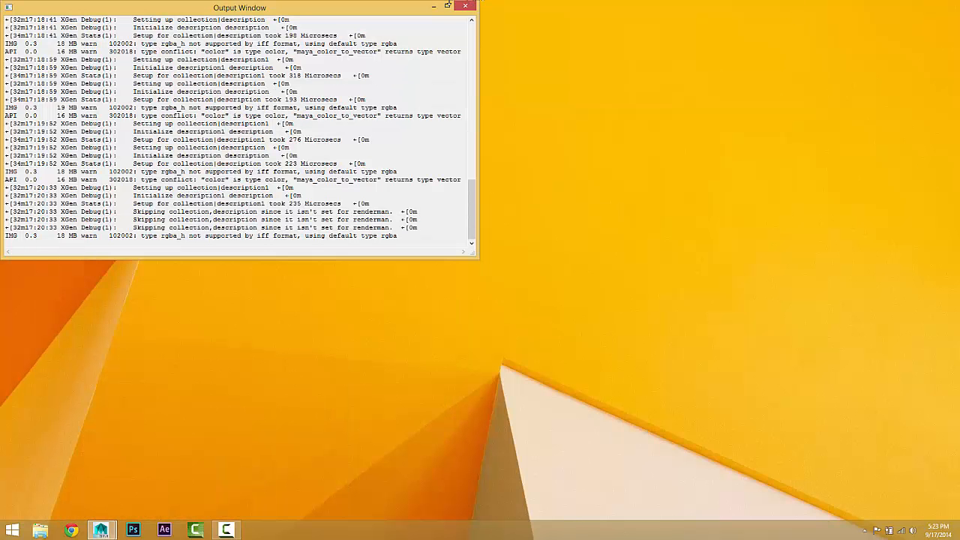
{"action": "left_click", "coordinate": [434, 6]}
{"action": "left_click_drag", "start_coordinate": [18, 73], "coordinate": [421, 149]}
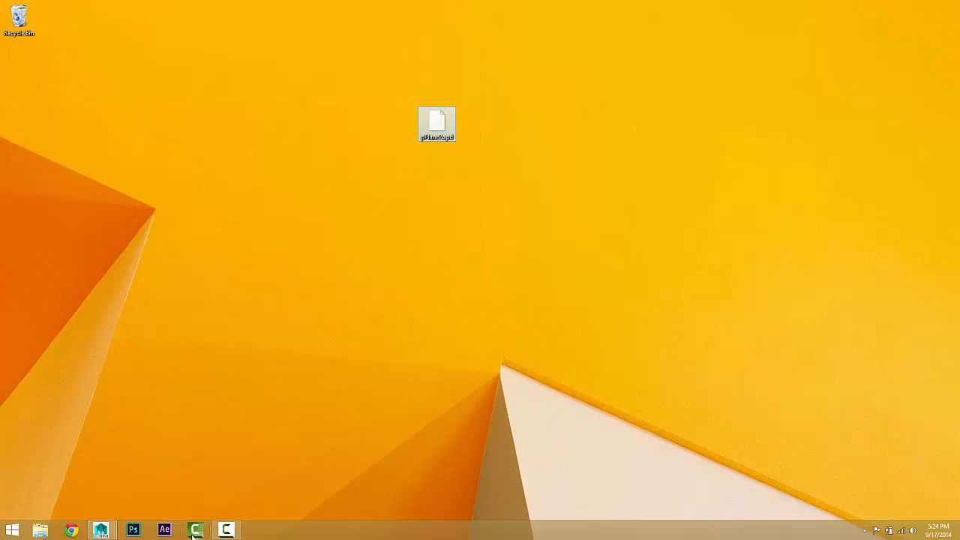
{"action": "left_click", "coordinate": [110, 532]}
{"action": "left_click", "coordinate": [153, 490]}
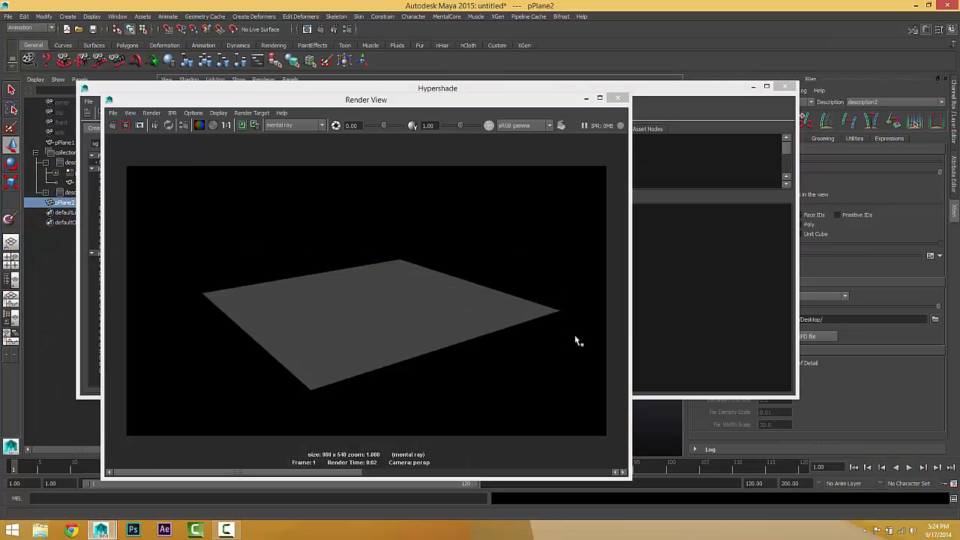
{"action": "left_click", "coordinate": [586, 98]}
{"action": "left_click", "coordinate": [754, 87]}
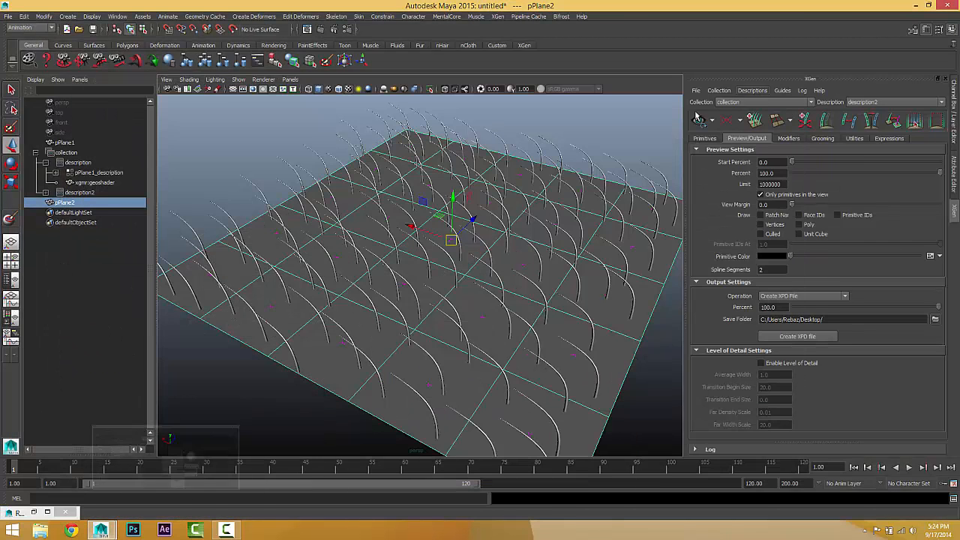
Replace description2 with a new spline description, description3, on pPlane2 in the existing collection, generated randomly across the surface and controlled by attributes using expressions
{"action": "left_click", "coordinate": [78, 193]}
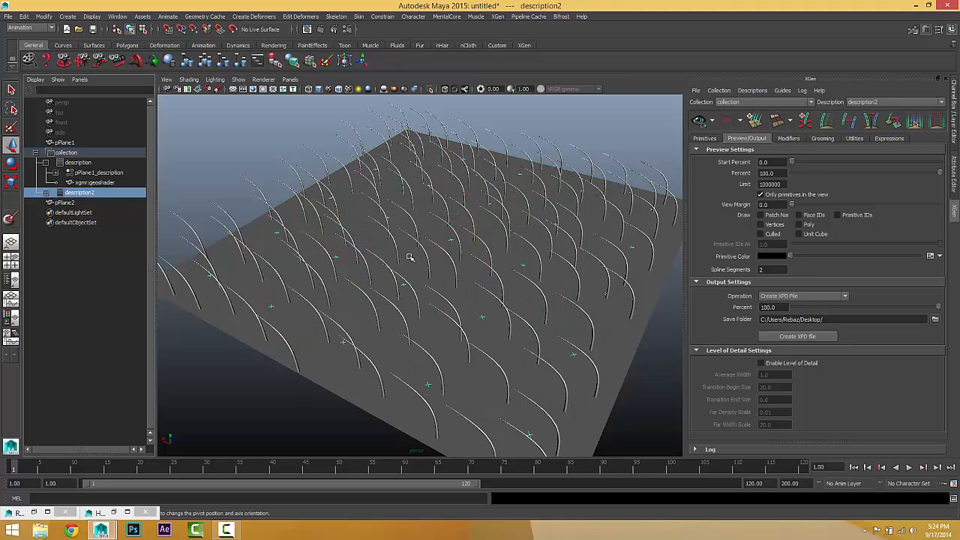
{"action": "key", "text": "Delete"}
{"action": "left_click_drag", "start_coordinate": [529, 309], "coordinate": [483, 253]}
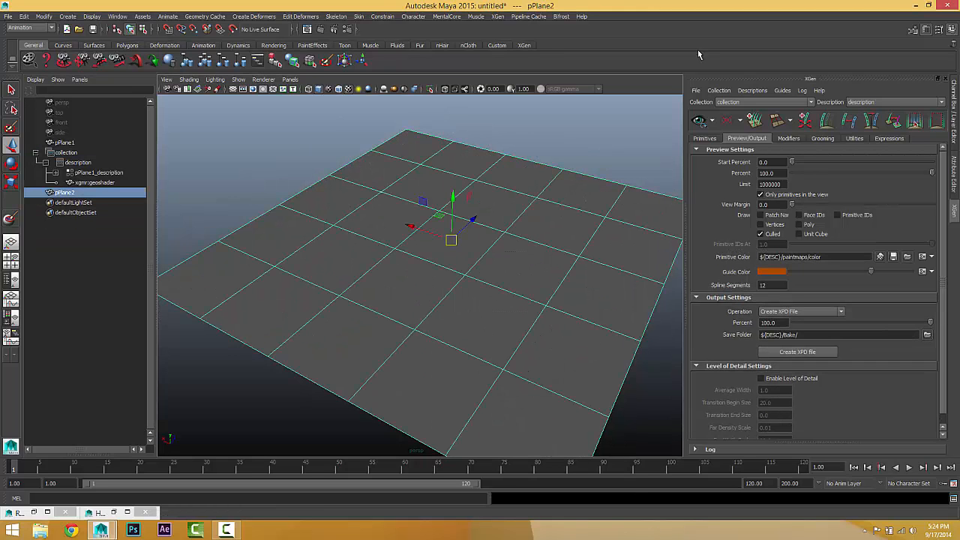
{"action": "left_click", "coordinate": [499, 17]}
{"action": "left_click", "coordinate": [505, 38]}
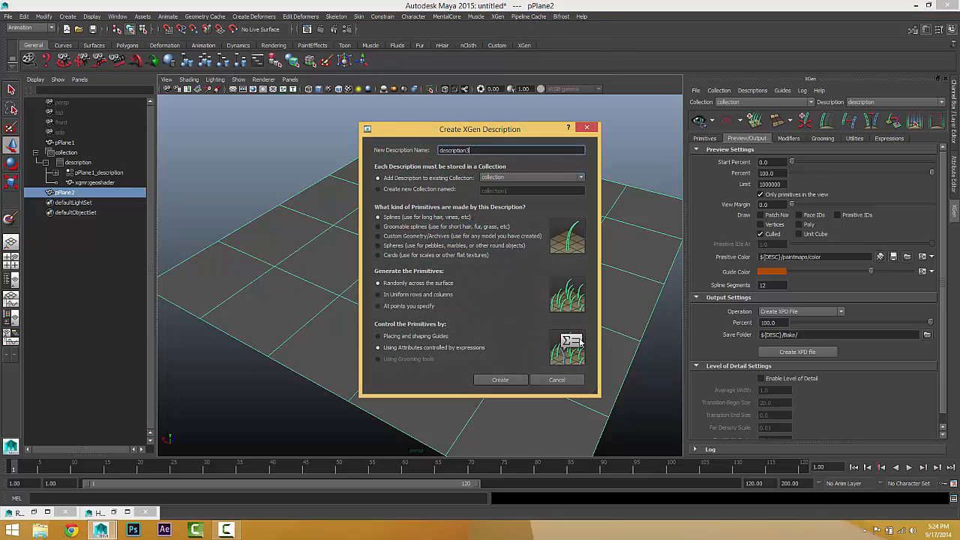
{"action": "left_click", "coordinate": [486, 381]}
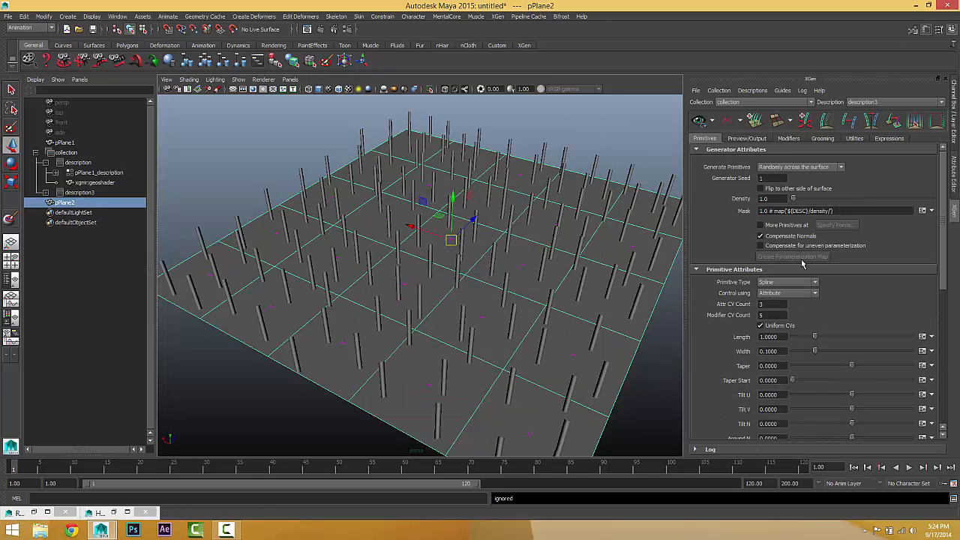
Set description3 to generate its primitives From XPD File, using the Desktop folder as the input directory
{"action": "left_click_drag", "start_coordinate": [624, 285], "coordinate": [474, 267], "text": "alt"}
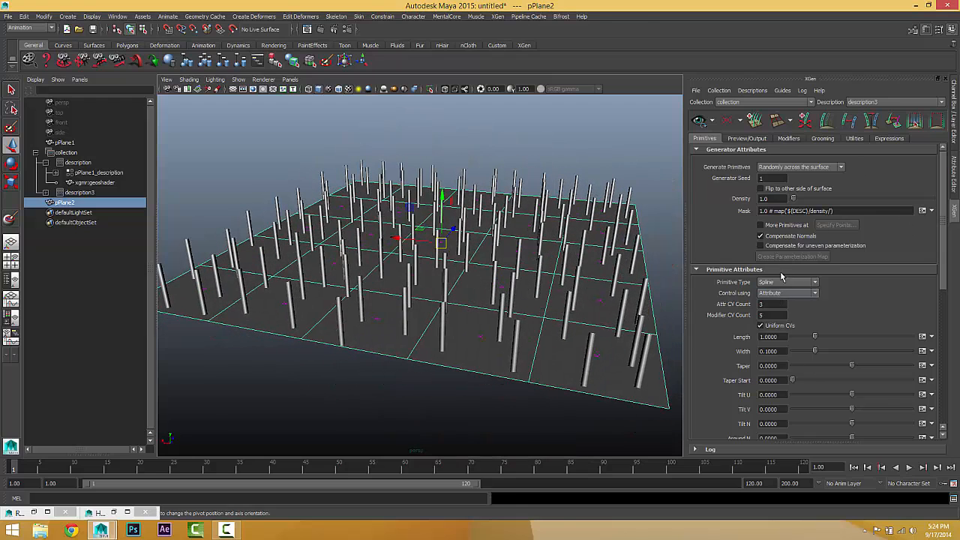
{"action": "scroll", "coordinate": [765, 296], "scroll_direction": "down", "scroll_amount": 4}
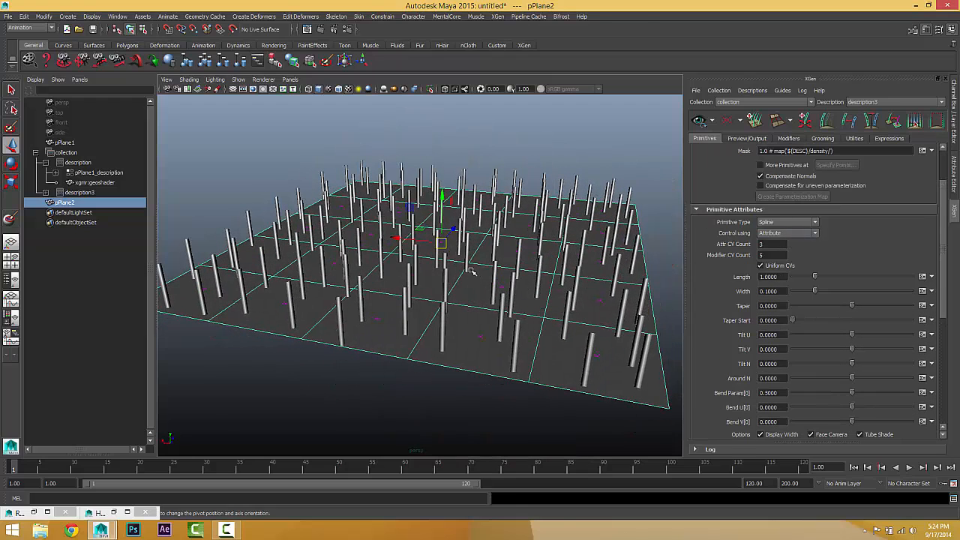
{"action": "left_click_drag", "start_coordinate": [472, 271], "coordinate": [537, 278], "text": "alt"}
{"action": "scroll", "coordinate": [753, 225], "scroll_direction": "up", "scroll_amount": 4}
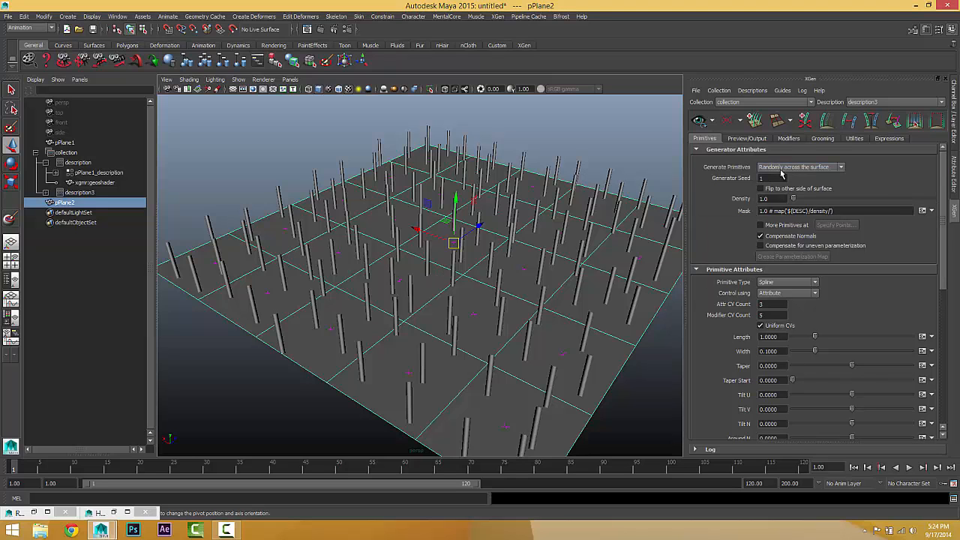
{"action": "left_click", "coordinate": [796, 167]}
{"action": "left_click", "coordinate": [780, 203]}
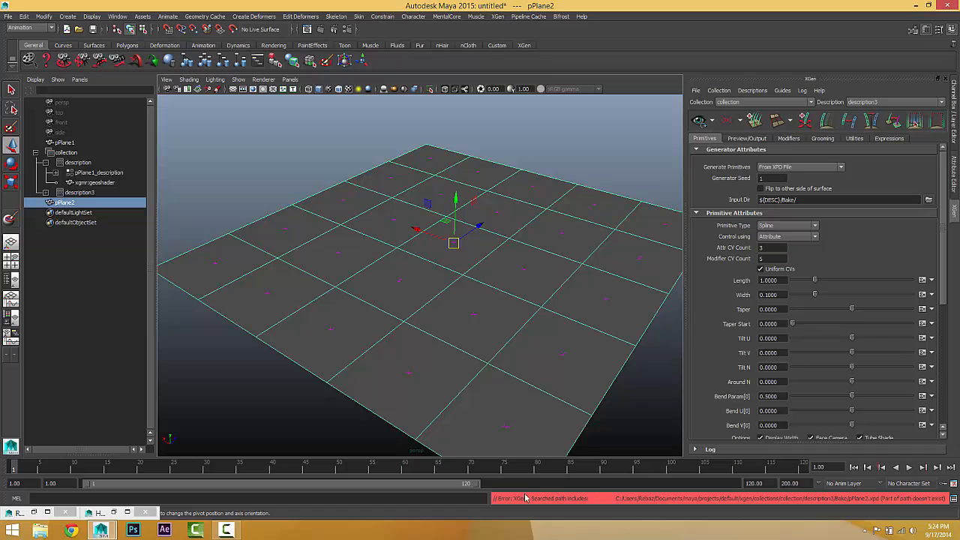
{"action": "left_click", "coordinate": [928, 201]}
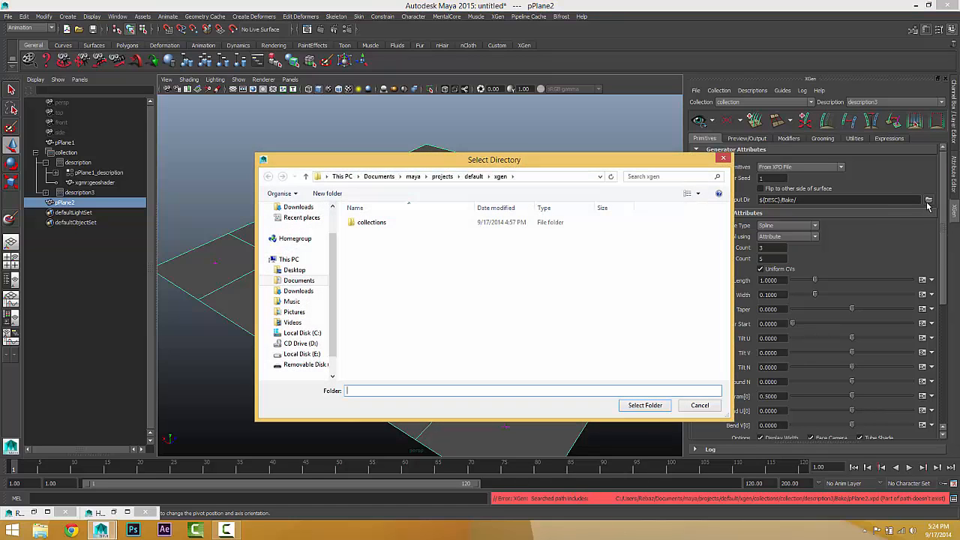
{"action": "left_click", "coordinate": [294, 269]}
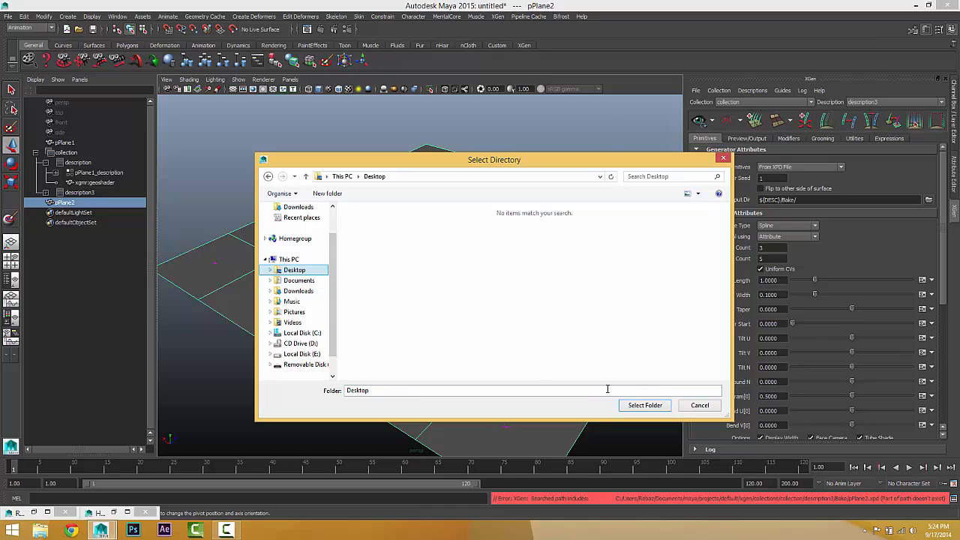
{"action": "left_click", "coordinate": [644, 405]}
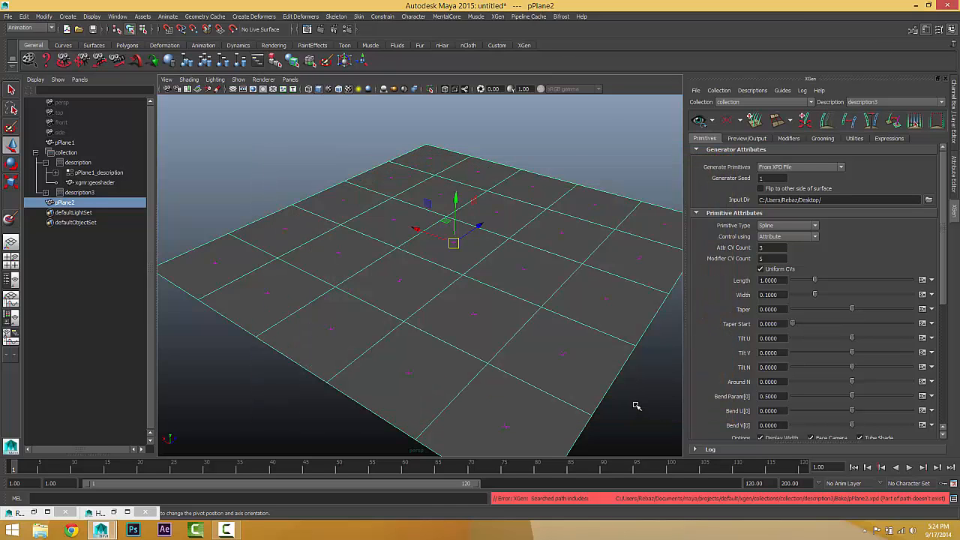
Update the XGen preview to display description3's splines loaded from the XPD file
{"action": "left_click_drag", "start_coordinate": [523, 388], "coordinate": [562, 386], "text": "alt"}
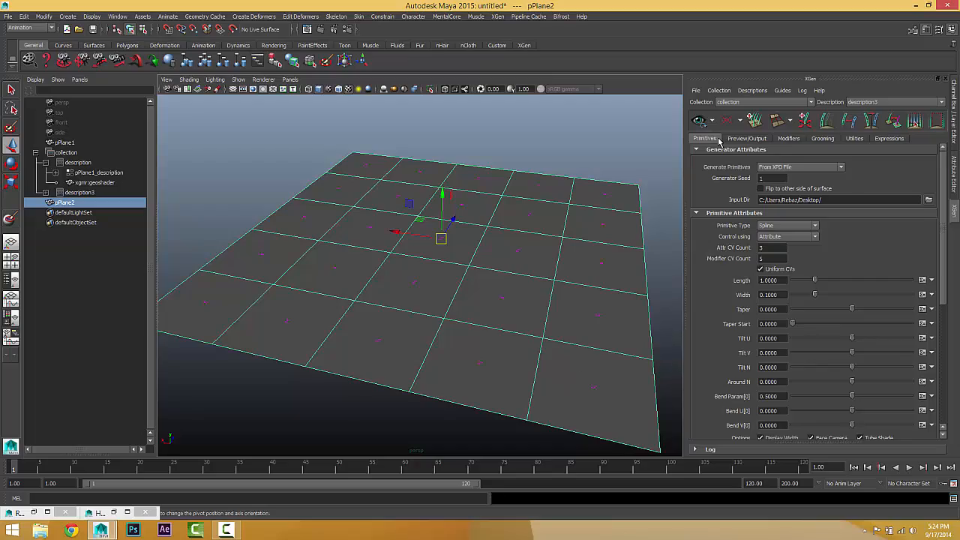
{"action": "left_click", "coordinate": [699, 120]}
{"action": "left_click_drag", "start_coordinate": [339, 335], "coordinate": [307, 326], "text": "alt"}
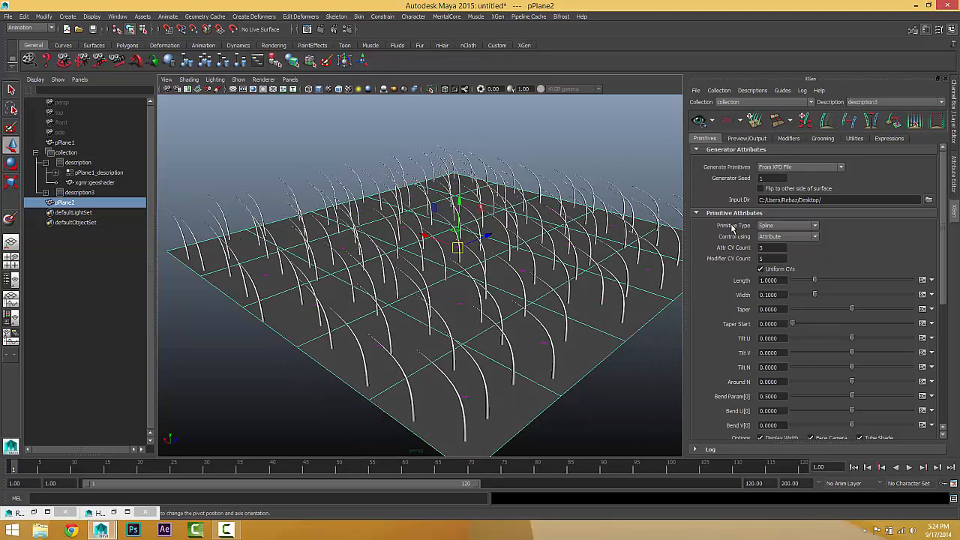
Set description3's primitive Length to 1.135
{"action": "scroll", "coordinate": [766, 320], "scroll_direction": "down", "scroll_amount": 2}
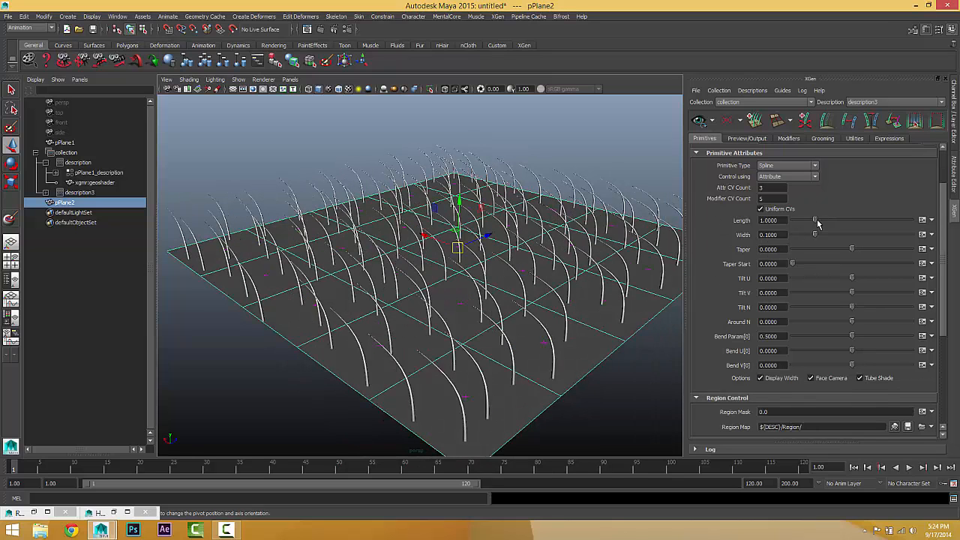
{"action": "mouse_move", "coordinate": [815, 220]}
{"action": "left_mouse_down"}
{"action": "mouse_move", "coordinate": [825, 220]}
{"action": "mouse_move", "coordinate": [817, 220]}
{"action": "left_mouse_up"}
{"action": "left_click_drag", "start_coordinate": [436, 274], "coordinate": [464, 285], "text": "alt"}
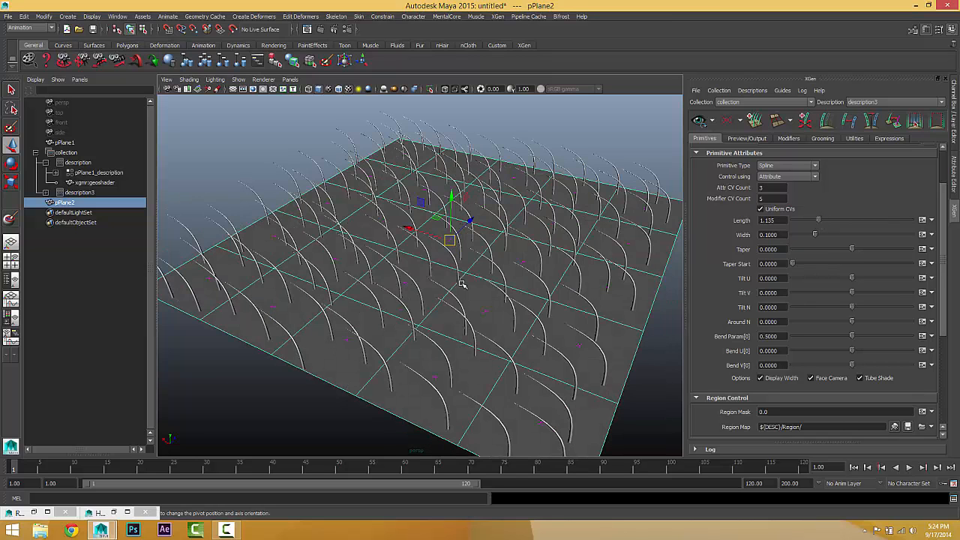
Review description3's preview and output settings, reading the description of the Spline Segments option
{"action": "scroll", "coordinate": [704, 240], "scroll_direction": "up", "scroll_amount": 2}
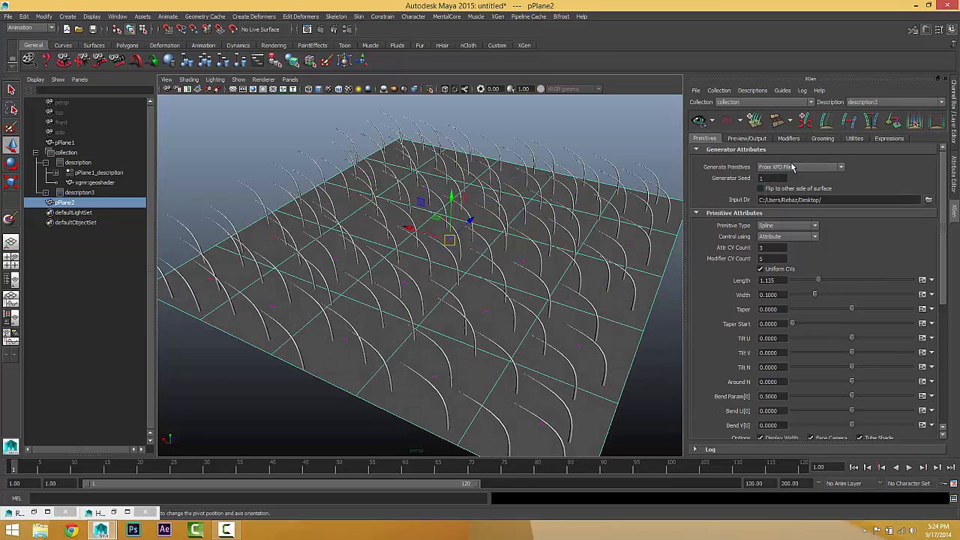
{"action": "left_click", "coordinate": [747, 138]}
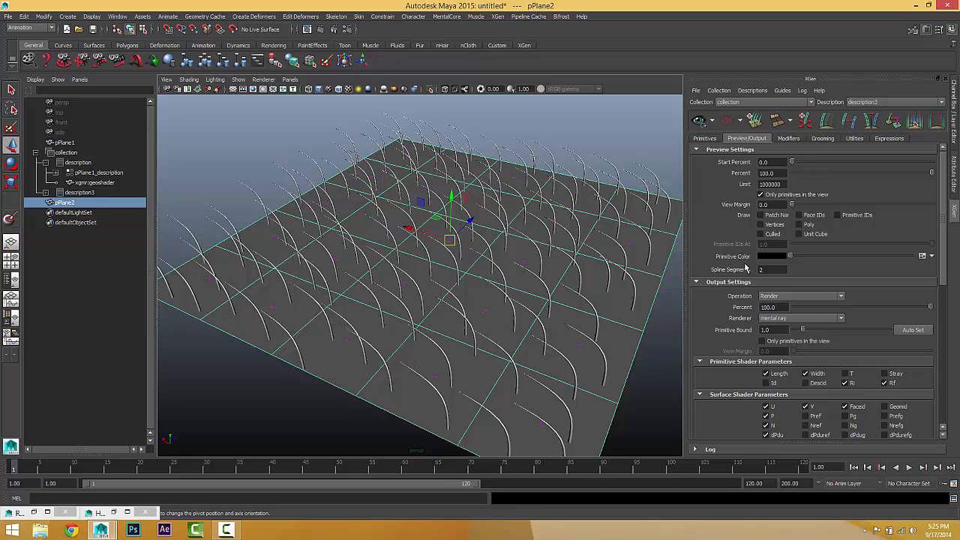
{"action": "mouse_move", "coordinate": [746, 267]}
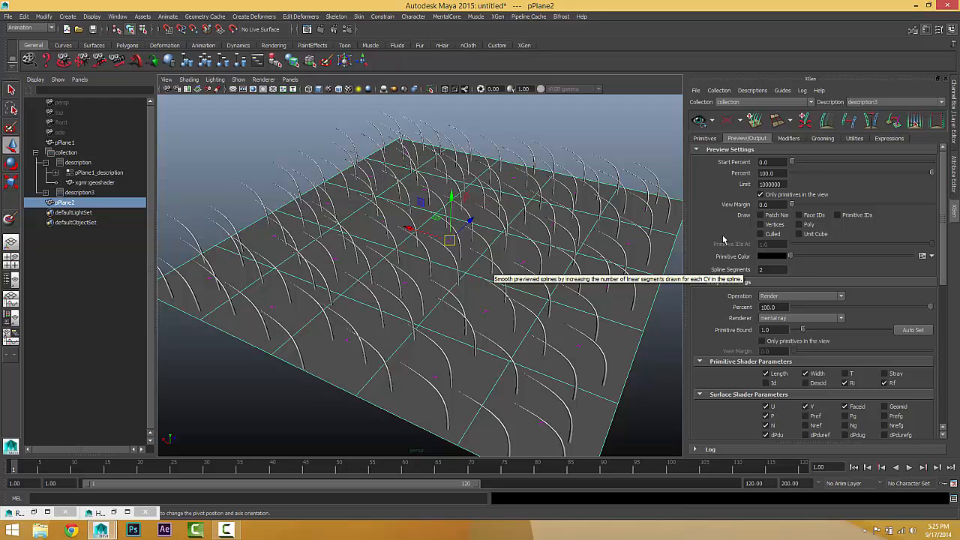
Review description3's primitive settings, its preview and output settings, and the available output operations
{"action": "left_click", "coordinate": [709, 138]}
{"action": "left_click", "coordinate": [741, 140]}
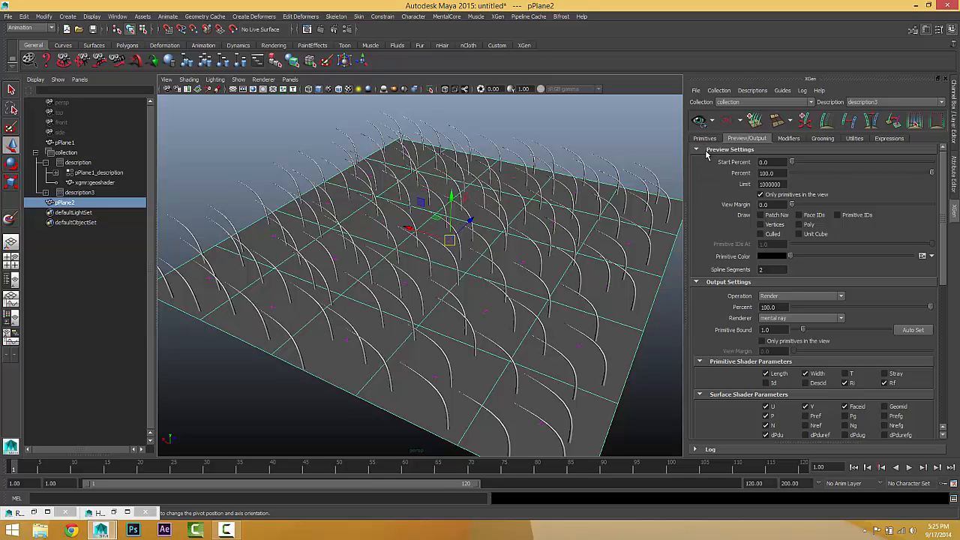
{"action": "left_click", "coordinate": [708, 140]}
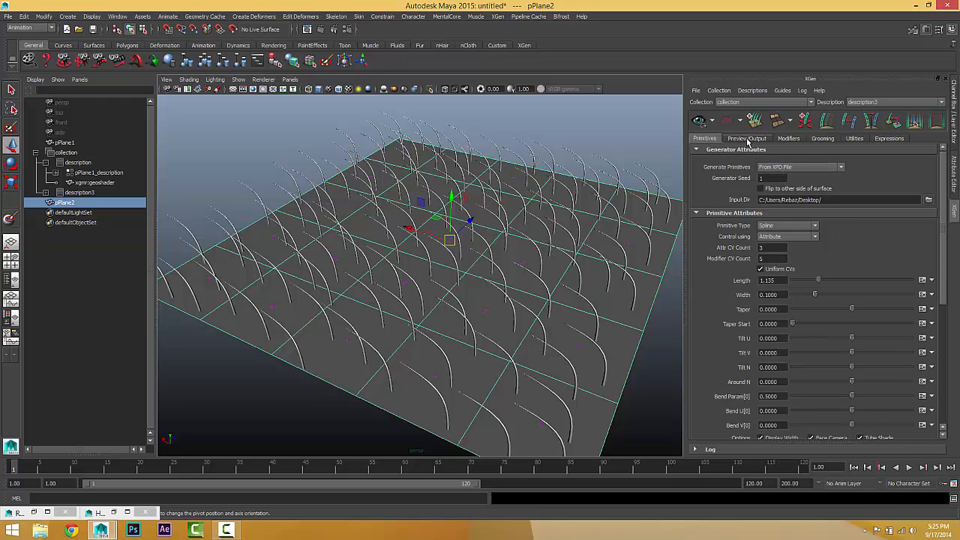
{"action": "left_click", "coordinate": [748, 139]}
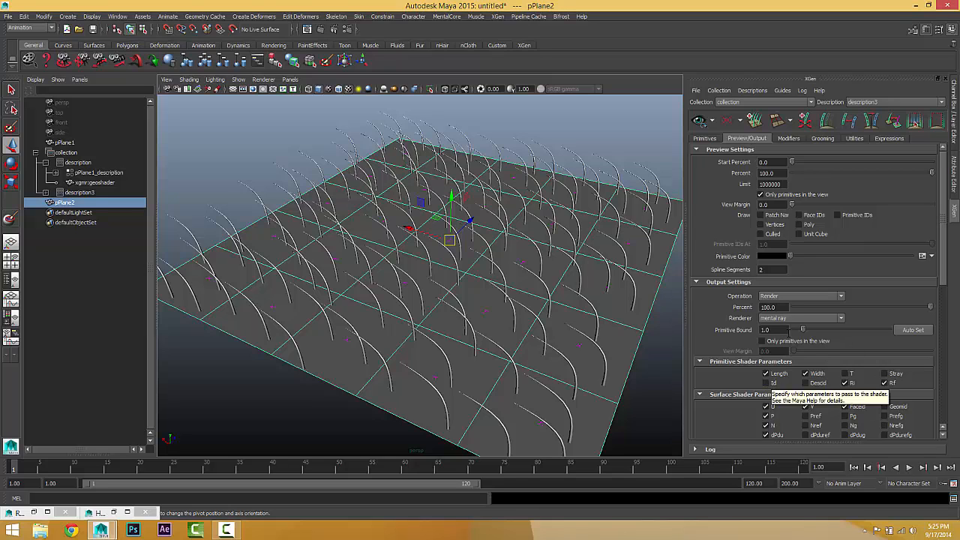
{"action": "left_click", "coordinate": [793, 297]}
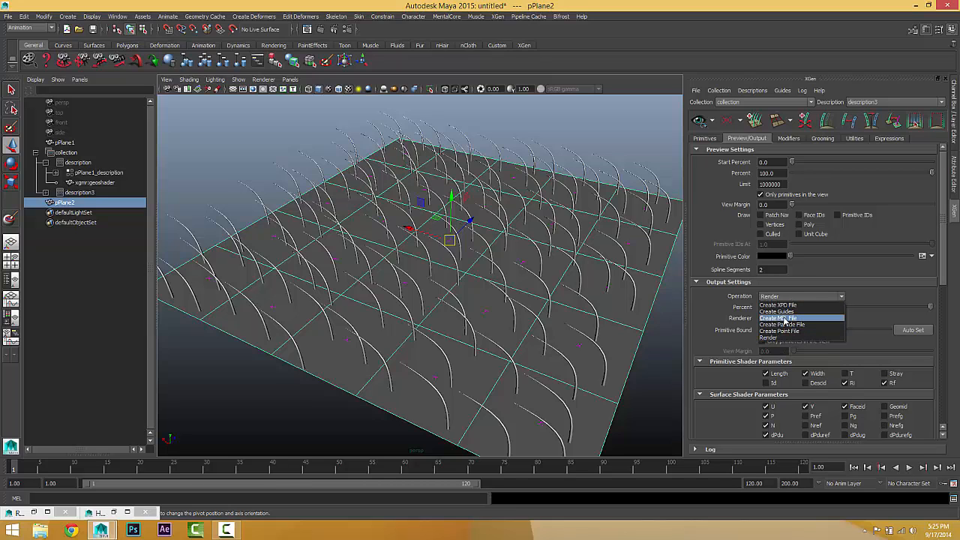
{"action": "left_click", "coordinate": [615, 376]}
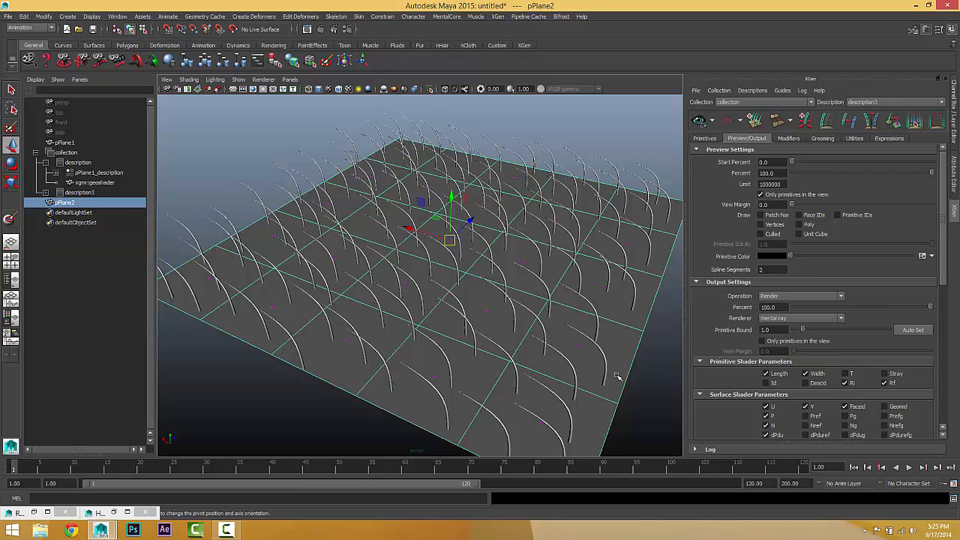
Delete description3 from the collection and check the output operations available for the remaining description
{"action": "left_click", "coordinate": [78, 193]}
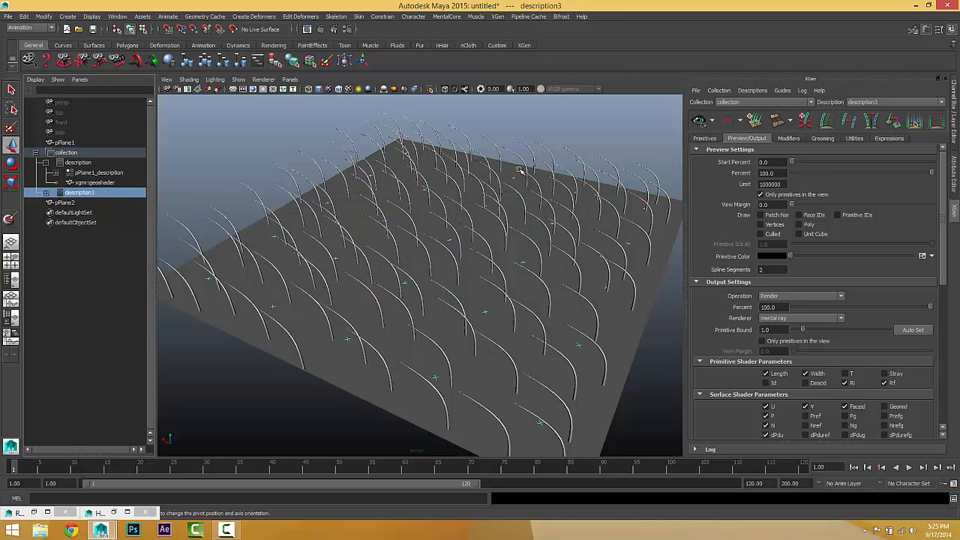
{"action": "key", "text": "Delete"}
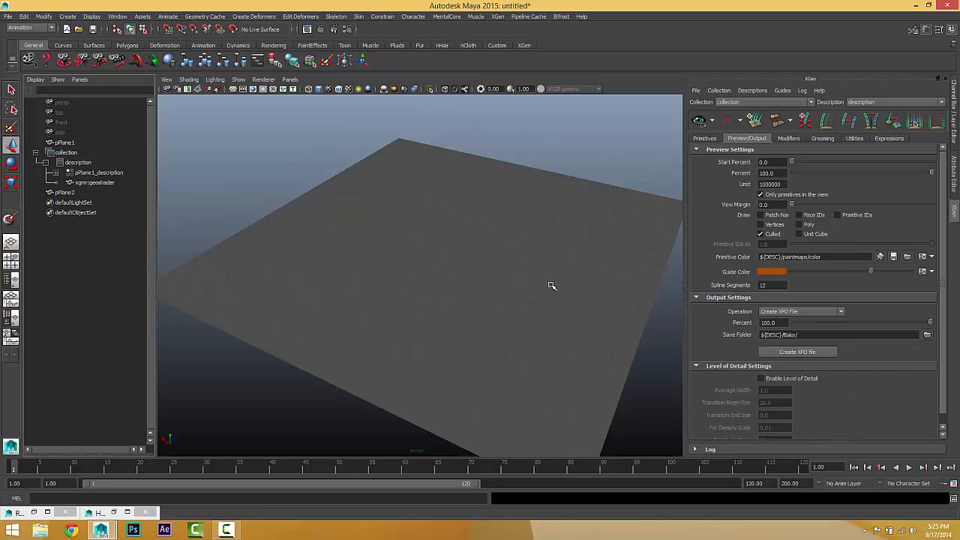
{"action": "scroll", "coordinate": [553, 285], "scroll_direction": "down", "scroll_amount": 10}
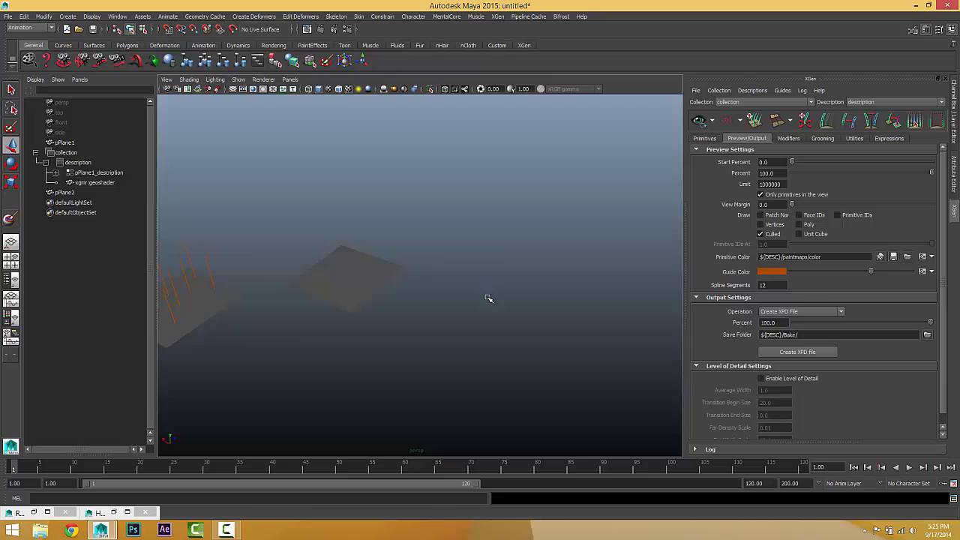
{"action": "middle_click_drag", "start_coordinate": [488, 299], "coordinate": [593, 291], "text": "alt"}
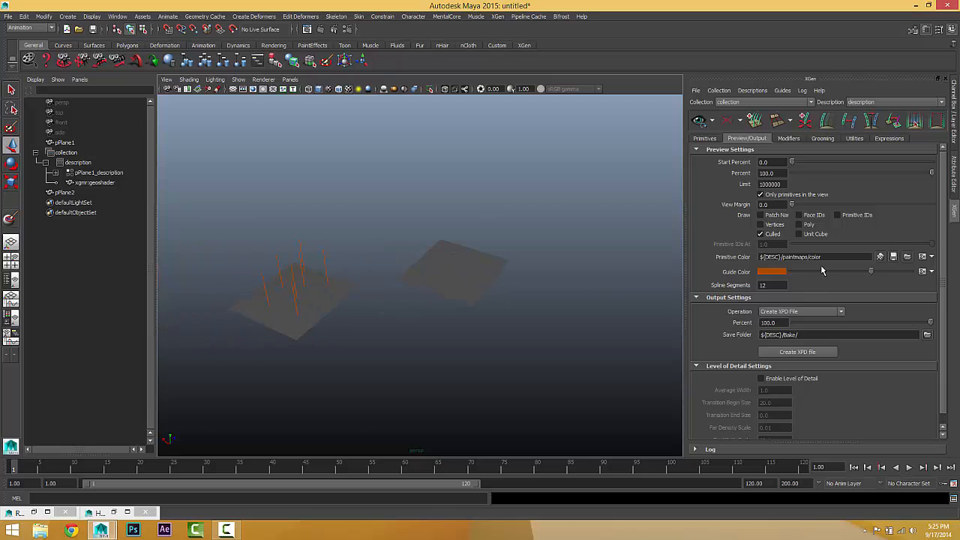
{"action": "left_click", "coordinate": [804, 310]}
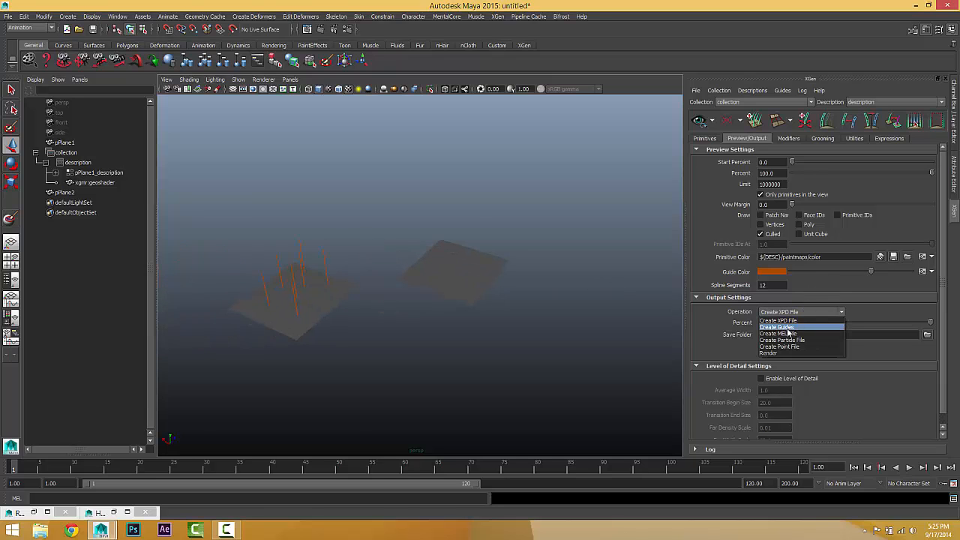
{"action": "left_click", "coordinate": [575, 335]}
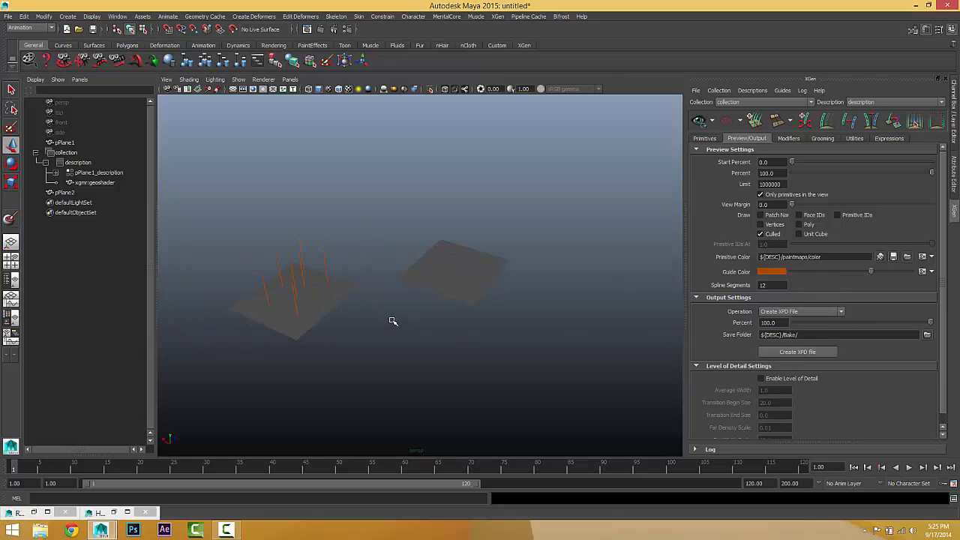
Create description4 on pPlane2 in the existing collection, with splines placed randomly across the surface and controlled by expression attributes
{"action": "scroll", "coordinate": [393, 316], "scroll_direction": "up", "scroll_amount": 5}
{"action": "scroll", "coordinate": [394, 314], "scroll_direction": "up", "scroll_amount": 2}
{"action": "middle_click_drag", "start_coordinate": [393, 314], "coordinate": [320, 336], "text": "alt"}
{"action": "scroll", "coordinate": [403, 323], "scroll_direction": "up", "scroll_amount": 3}
{"action": "left_click_drag", "start_coordinate": [328, 214], "coordinate": [500, 394]}
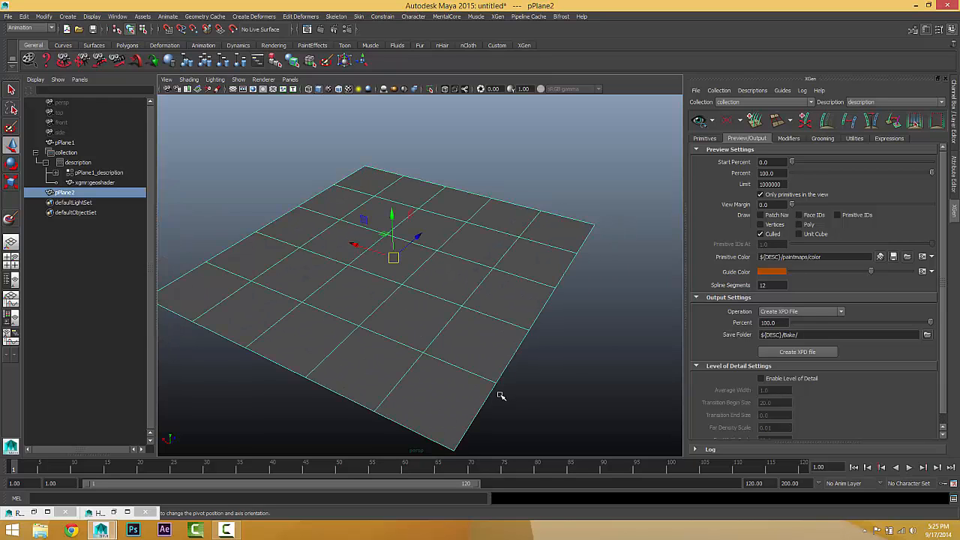
{"action": "middle_click_drag", "start_coordinate": [501, 395], "coordinate": [544, 384], "text": "alt"}
{"action": "left_click_drag", "start_coordinate": [544, 384], "coordinate": [450, 424], "text": "alt"}
{"action": "left_click", "coordinate": [495, 17]}
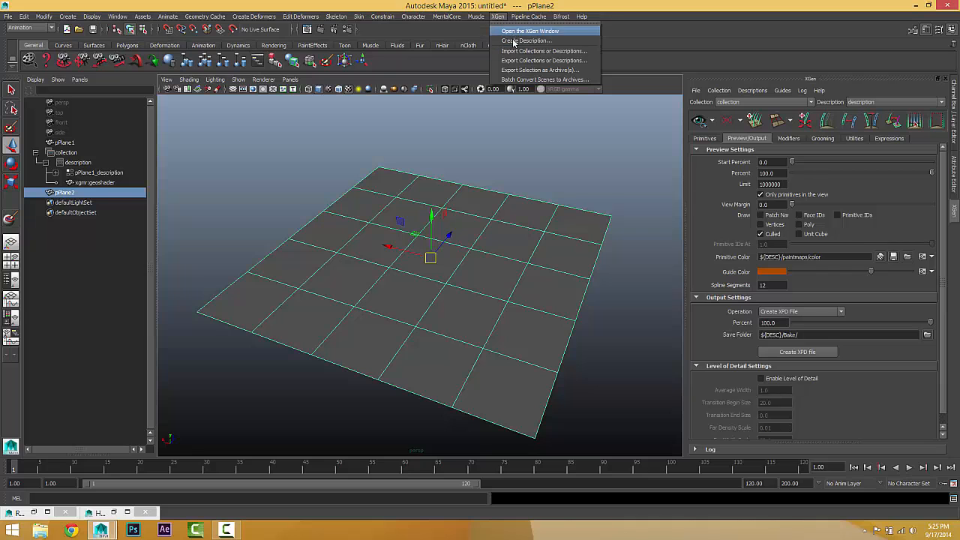
{"action": "left_click", "coordinate": [525, 31]}
{"action": "left_click", "coordinate": [501, 379]}
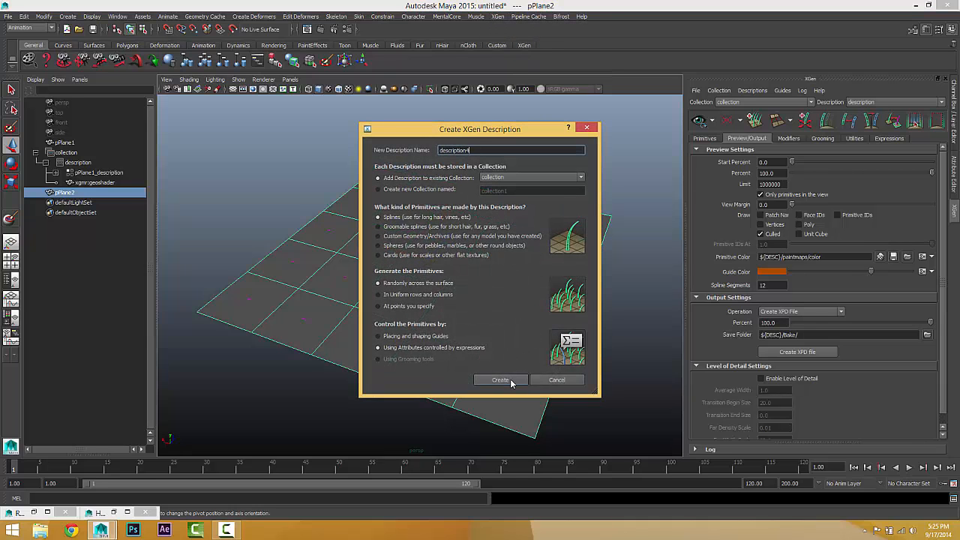
Set description4's output operation to Create Guides
{"action": "left_click_drag", "start_coordinate": [514, 361], "coordinate": [517, 362], "text": "alt"}
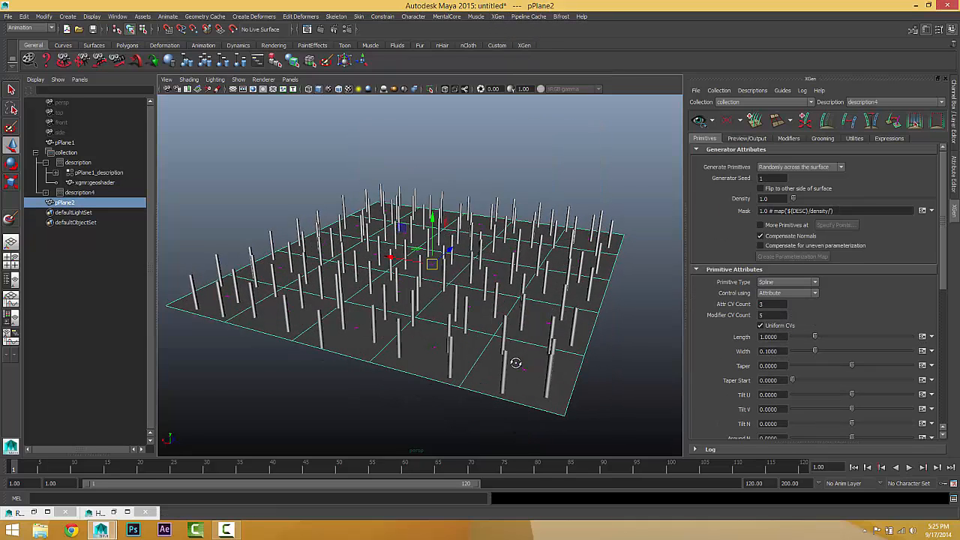
{"action": "right_click_drag", "start_coordinate": [516, 362], "coordinate": [558, 358], "text": "alt"}
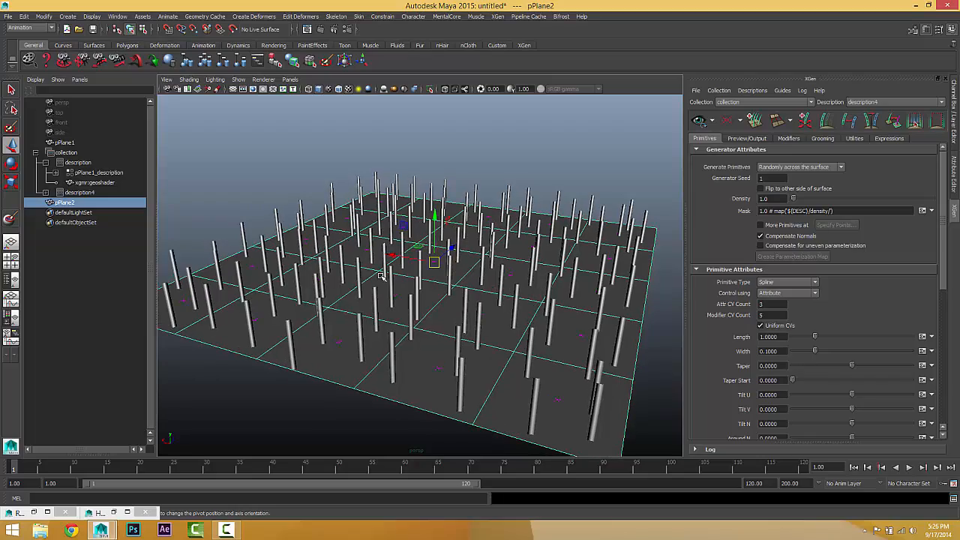
{"action": "right_click_drag", "start_coordinate": [381, 276], "coordinate": [400, 282], "text": "alt"}
{"action": "left_click_drag", "start_coordinate": [415, 255], "coordinate": [485, 176], "text": "alt"}
{"action": "left_click_drag", "start_coordinate": [420, 296], "coordinate": [534, 286], "text": "alt"}
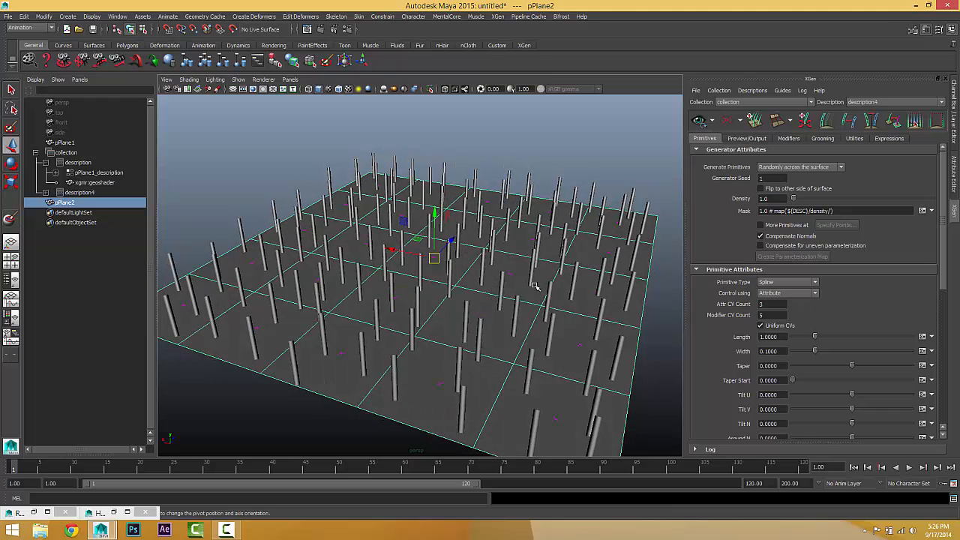
{"action": "left_click", "coordinate": [758, 141]}
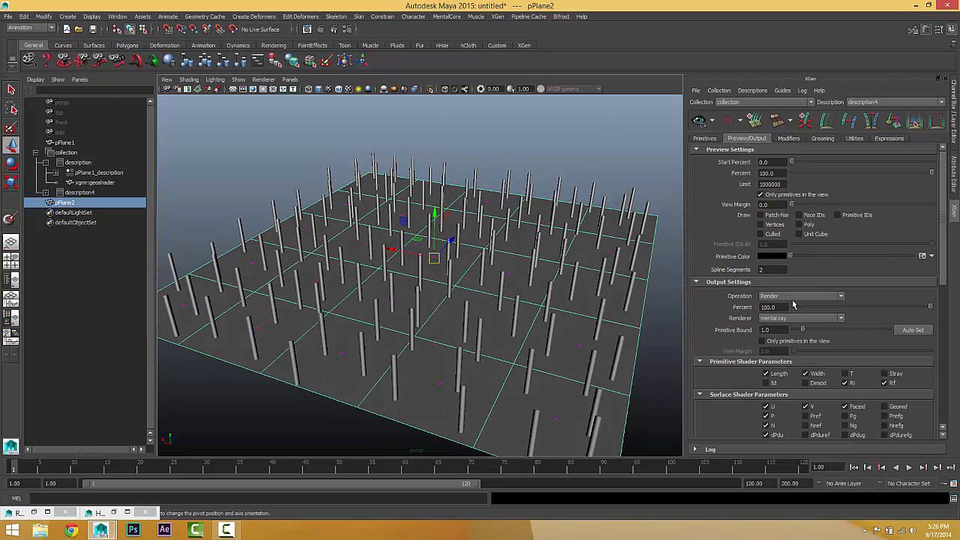
{"action": "left_click", "coordinate": [795, 297]}
{"action": "left_click", "coordinate": [777, 311]}
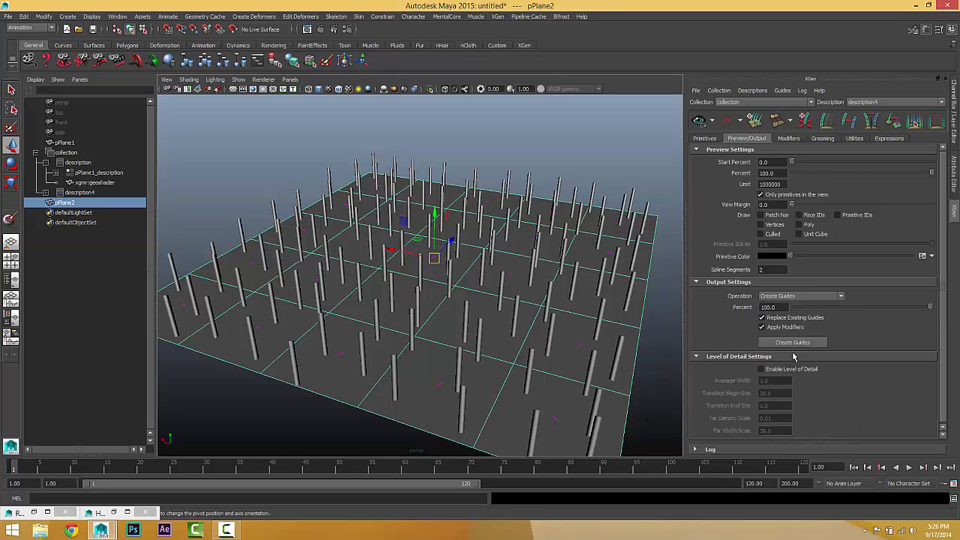
Set the output Percent to 50 and create guides from description4's primitives
{"action": "left_click", "coordinate": [768, 307]}
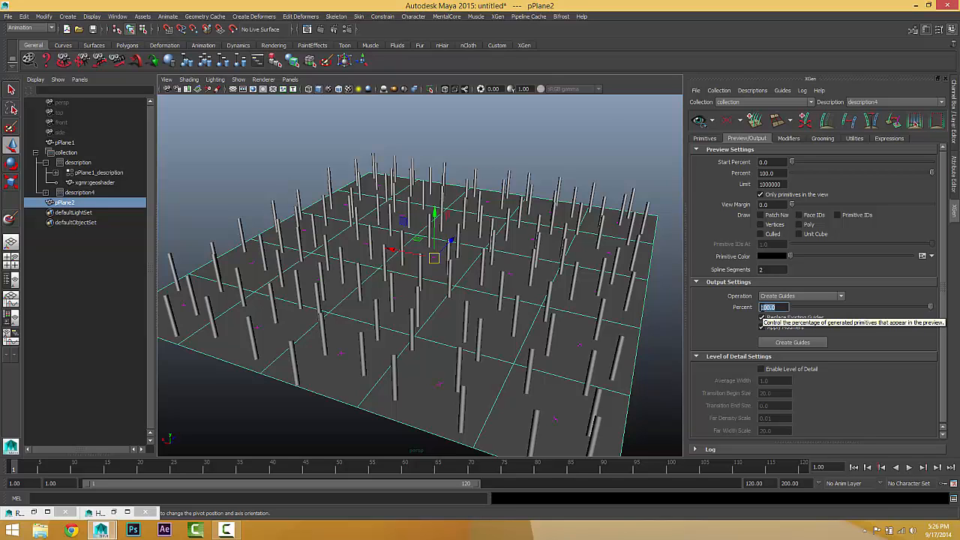
{"action": "type", "text": "50"}
{"action": "key", "text": "Return"}
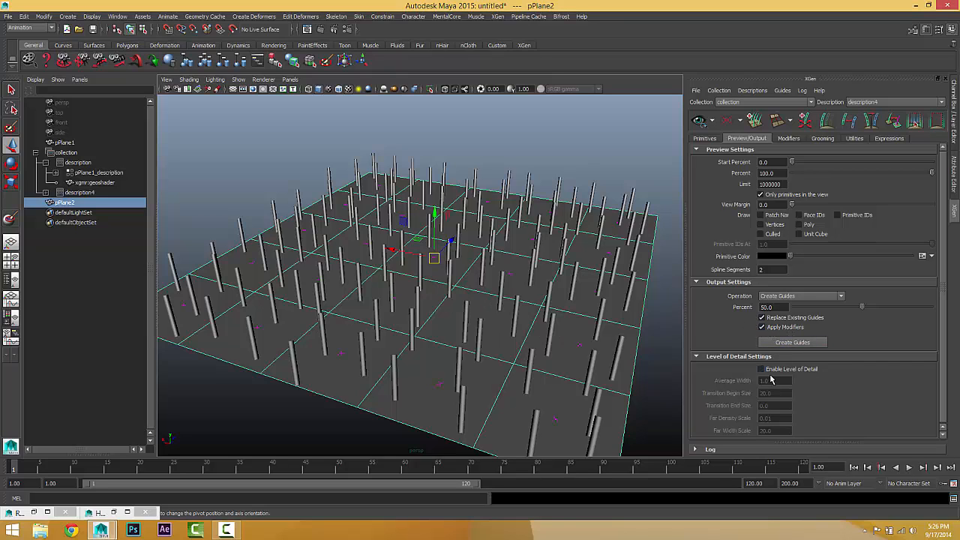
{"action": "left_click", "coordinate": [779, 344]}
{"action": "left_click_drag", "start_coordinate": [435, 342], "coordinate": [488, 318], "text": "alt"}
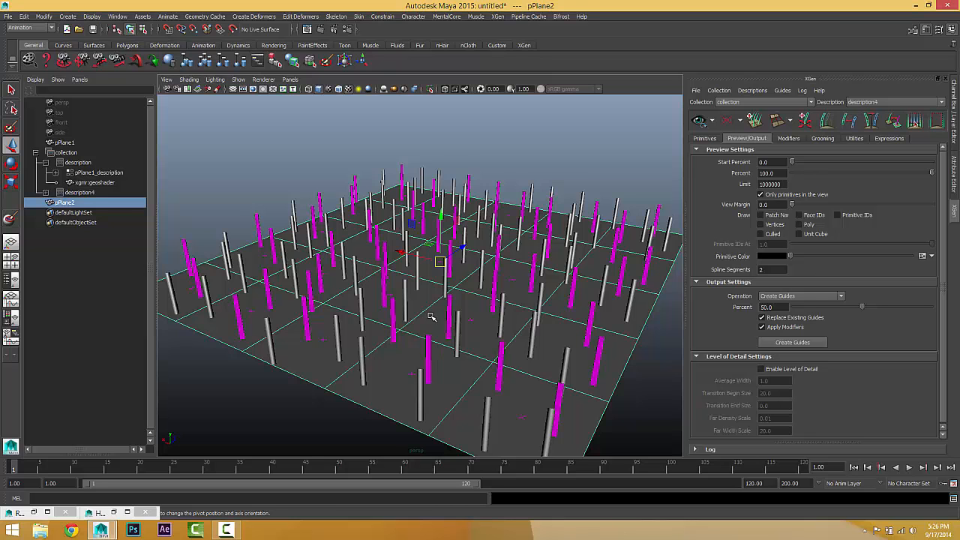
{"action": "left_click_drag", "start_coordinate": [433, 317], "coordinate": [450, 291], "text": "alt"}
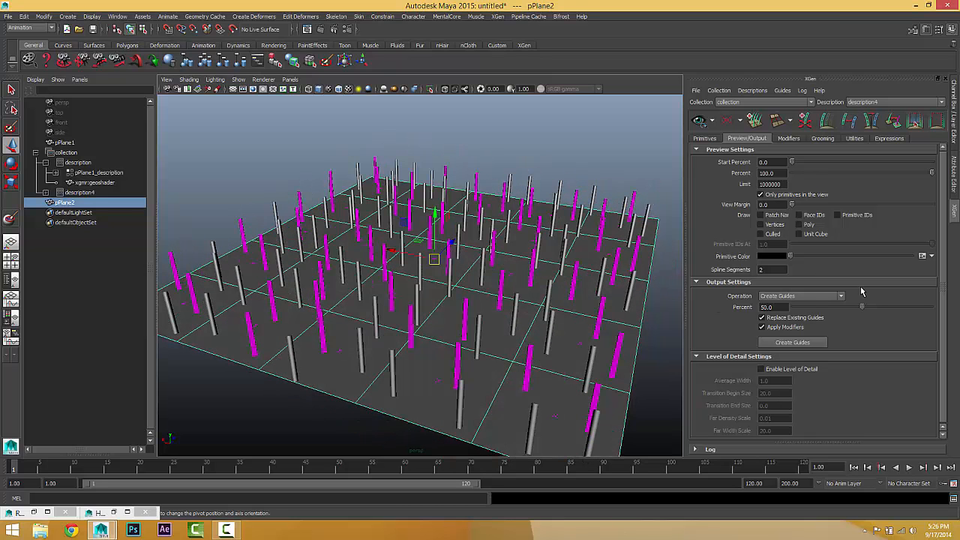
{"action": "left_click_drag", "start_coordinate": [475, 337], "coordinate": [467, 339], "text": "alt"}
Set the output Percent to 100, recreate description4's guides, and inspect them across the plane
{"action": "left_click", "coordinate": [773, 307]}
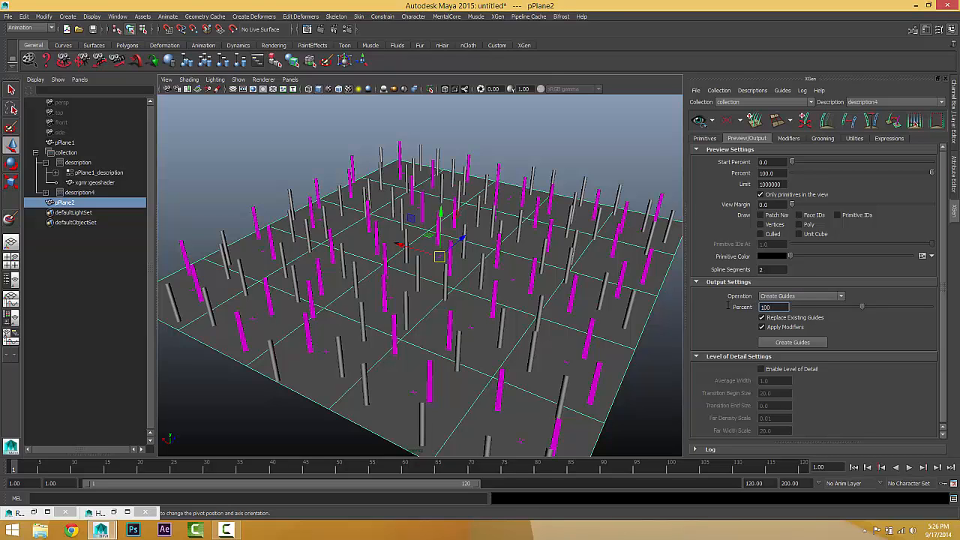
{"action": "key", "text": "Return"}
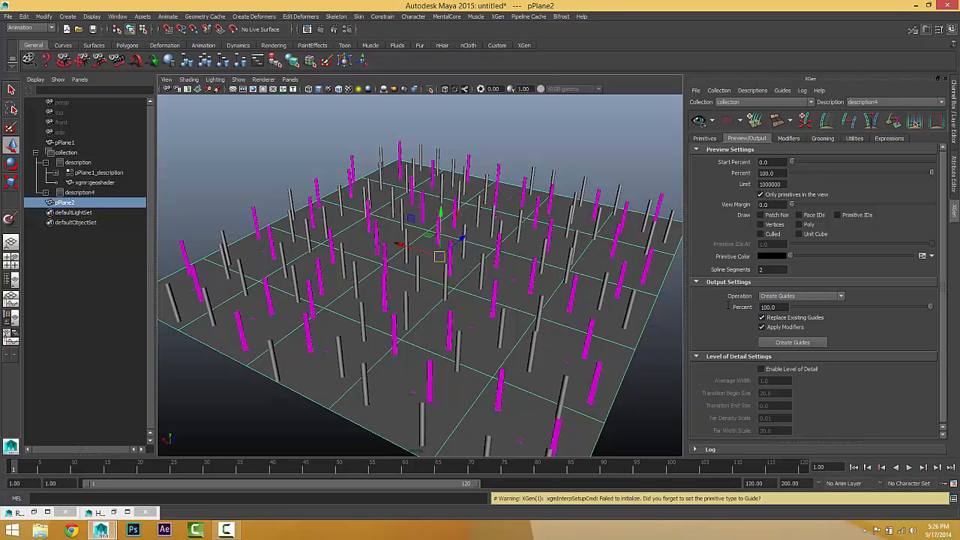
{"action": "left_click", "coordinate": [793, 342]}
{"action": "left_click_drag", "start_coordinate": [461, 293], "coordinate": [568, 362], "text": "alt"}
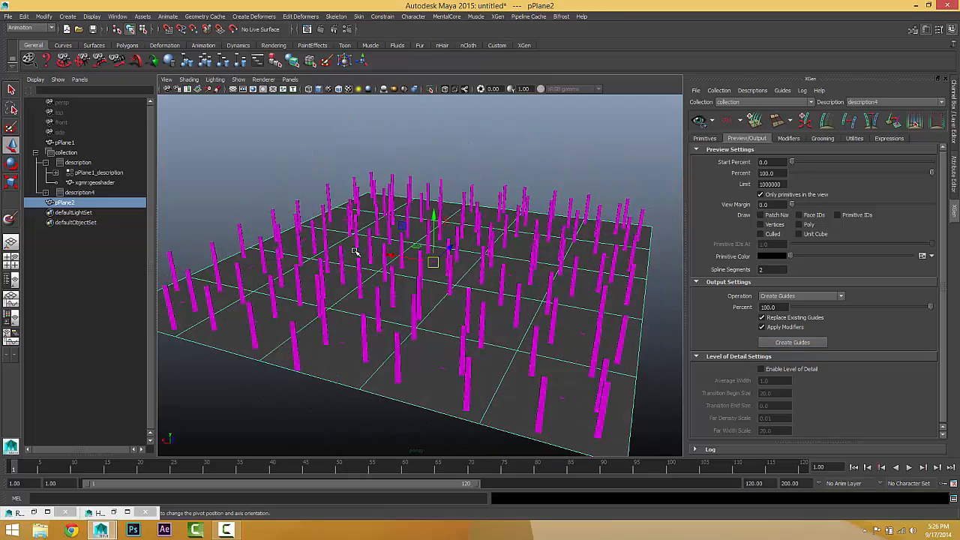
{"action": "left_click_drag", "start_coordinate": [355, 252], "coordinate": [402, 269], "text": "alt"}
{"action": "middle_click_drag", "start_coordinate": [412, 259], "coordinate": [265, 202], "text": "alt"}
{"action": "right_click_drag", "start_coordinate": [265, 202], "coordinate": [480, 252], "text": "alt"}
{"action": "left_click_drag", "start_coordinate": [426, 250], "coordinate": [450, 251], "text": "alt"}
{"action": "right_click_drag", "start_coordinate": [450, 250], "coordinate": [398, 244], "text": "alt"}
{"action": "middle_click_drag", "start_coordinate": [450, 253], "coordinate": [557, 326], "text": "alt"}
{"action": "left_click_drag", "start_coordinate": [557, 326], "coordinate": [501, 336], "text": "alt"}
Set the output Percent to 5 and try to recreate description4's guides
{"action": "double_click", "coordinate": [781, 307]}
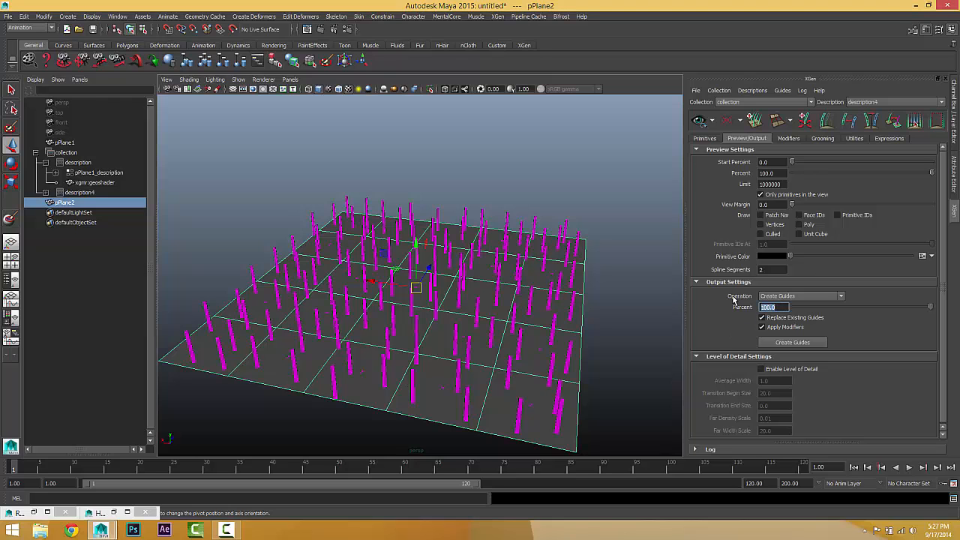
{"action": "type", "text": "5"}
{"action": "key", "text": "Return"}
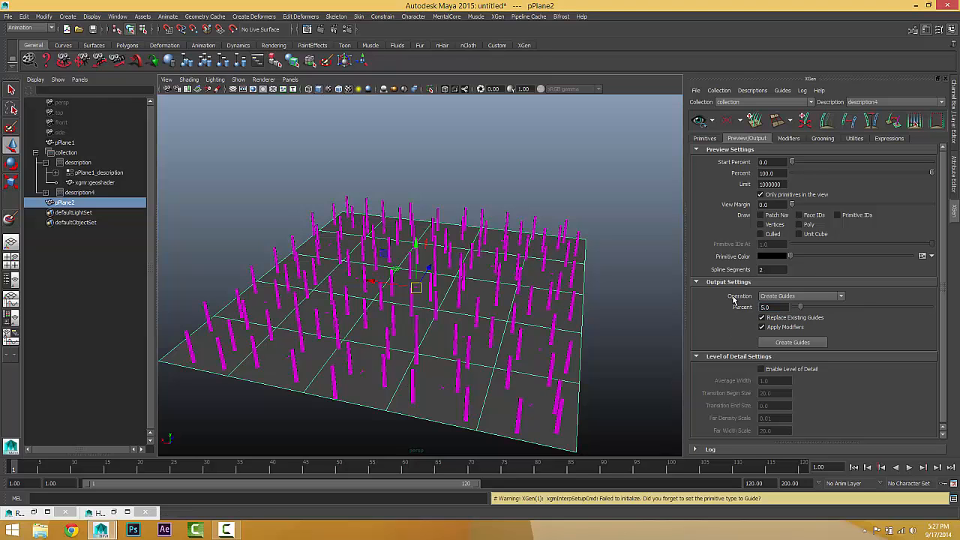
{"action": "left_click", "coordinate": [797, 343]}
{"action": "left_click_drag", "start_coordinate": [496, 321], "coordinate": [475, 332], "text": "alt"}
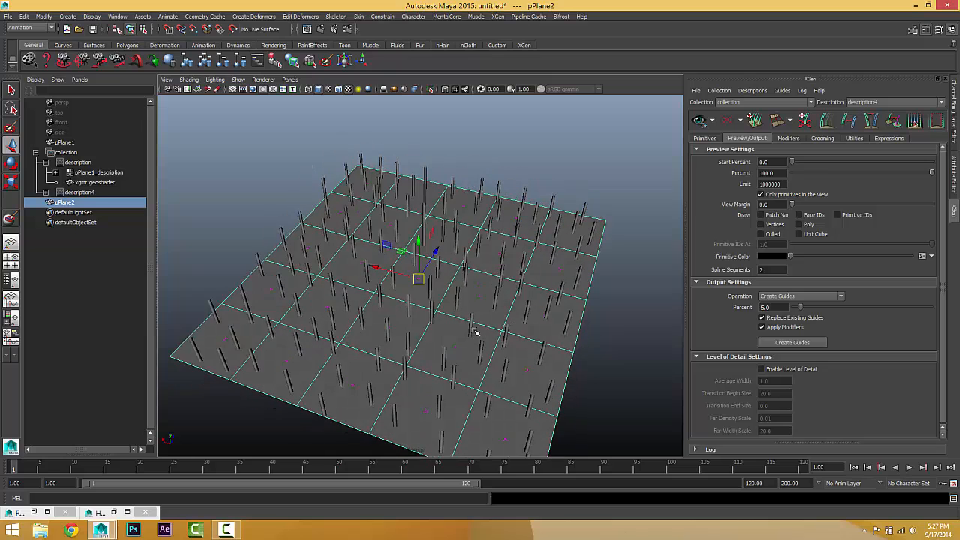
Set the output Percent to 20 and recreate description4's guides on the plane
{"action": "left_click_drag", "start_coordinate": [776, 307], "coordinate": [717, 304]}
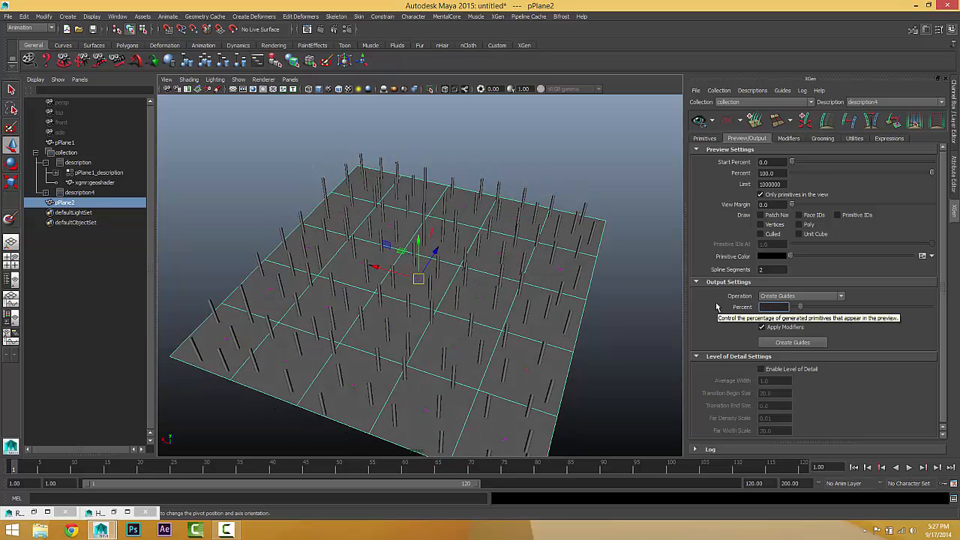
{"action": "key", "text": "Return"}
{"action": "left_click", "coordinate": [792, 342]}
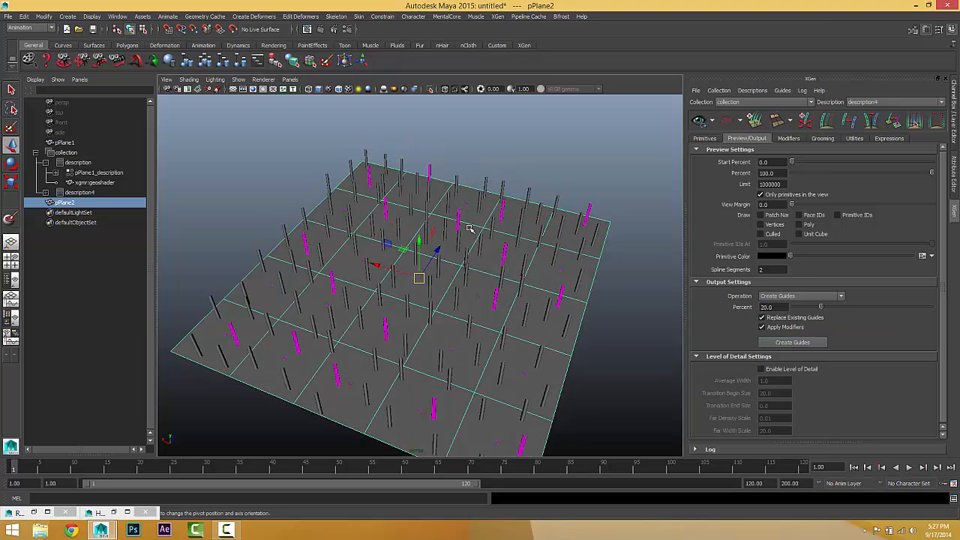
Set description4's output operation to Create MEL File and choose the Desktop as its save folder
{"action": "left_click", "coordinate": [806, 297]}
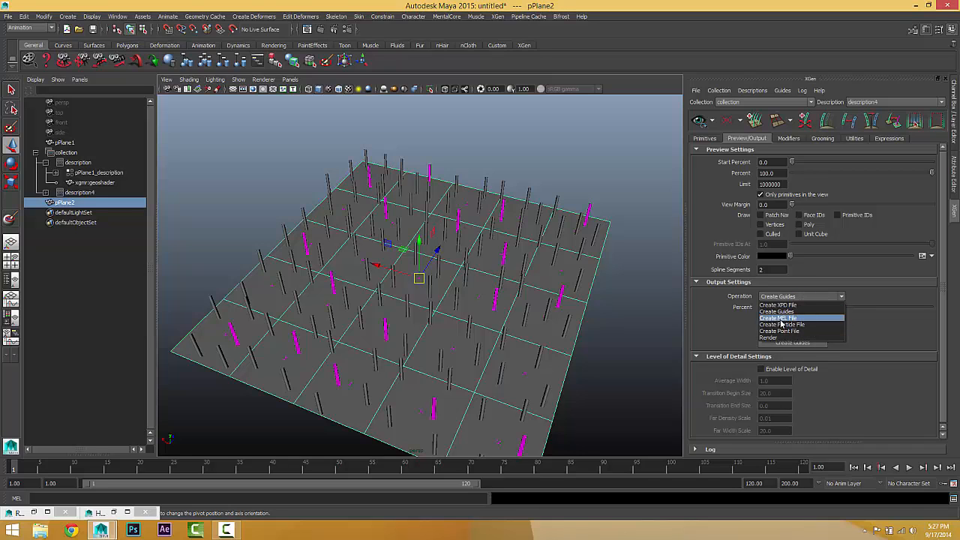
{"action": "left_click", "coordinate": [780, 319]}
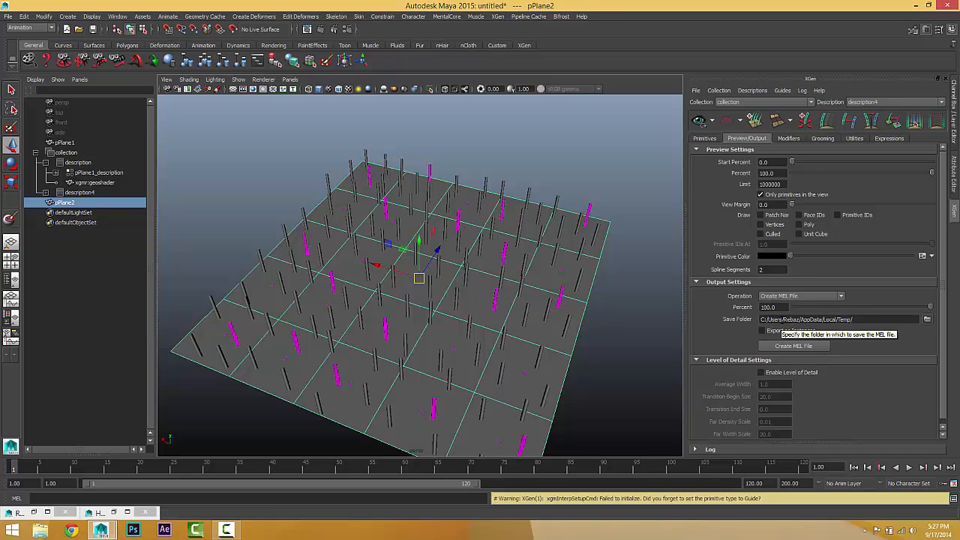
{"action": "left_click", "coordinate": [927, 318]}
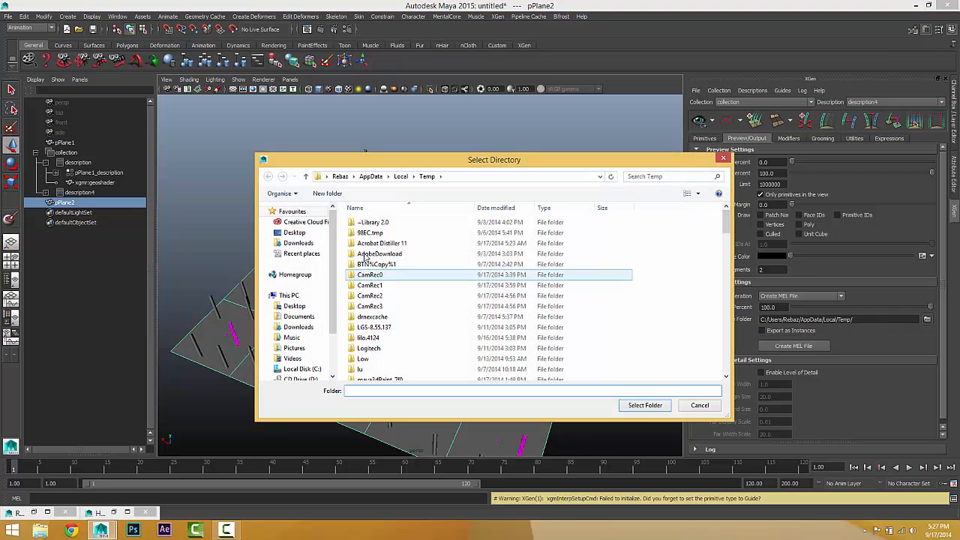
{"action": "left_click", "coordinate": [297, 234]}
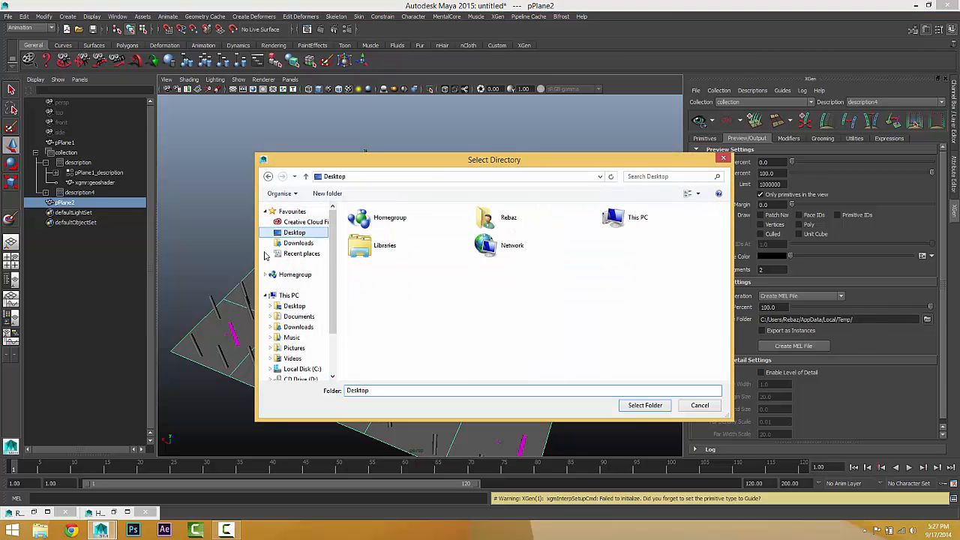
{"action": "left_click", "coordinate": [645, 406]}
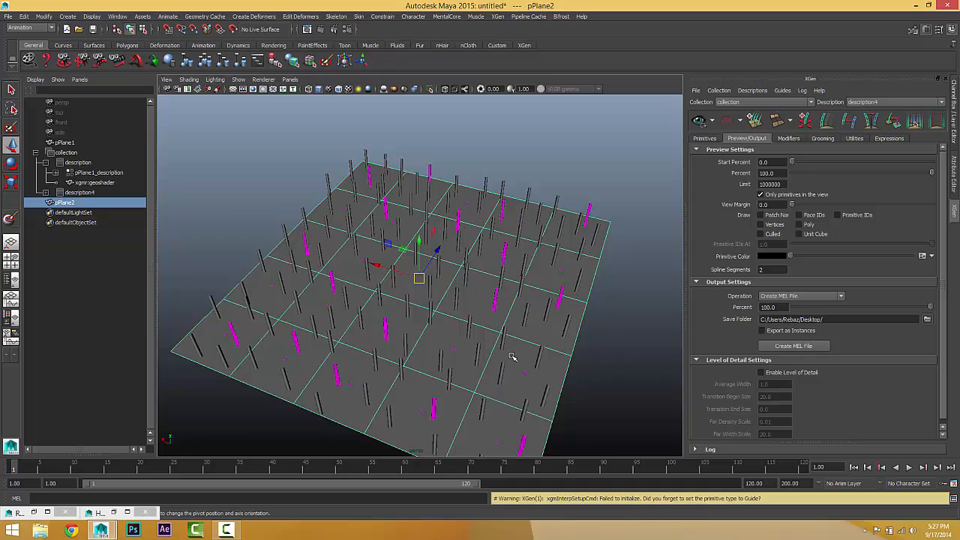
Examine the primitives and guides on pPlane2 from several angles and distances
{"action": "left_click_drag", "start_coordinate": [512, 357], "coordinate": [490, 351], "text": "alt"}
{"action": "scroll", "coordinate": [443, 337], "scroll_direction": "down", "scroll_amount": 5}
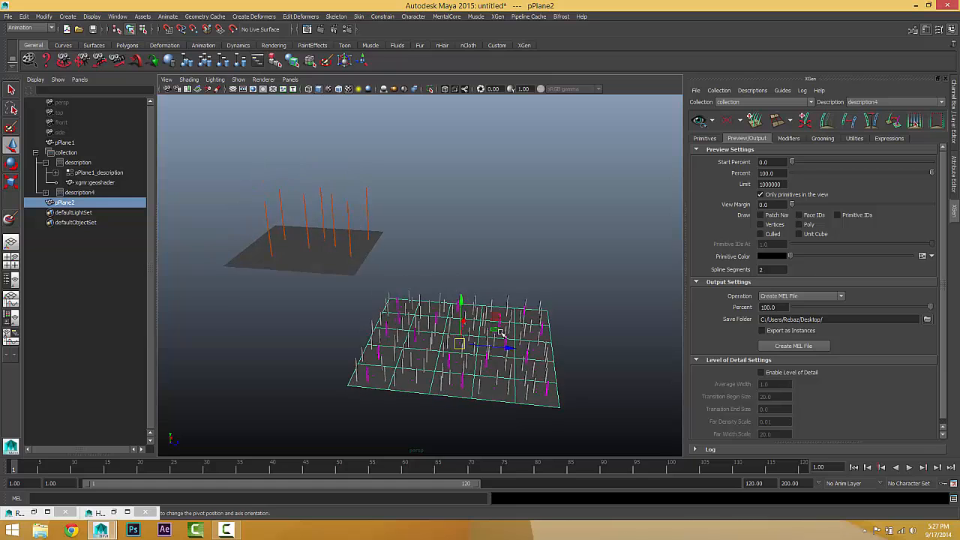
{"action": "middle_click_drag", "start_coordinate": [503, 332], "coordinate": [405, 243], "text": "alt"}
{"action": "right_click_drag", "start_coordinate": [406, 244], "coordinate": [445, 263], "text": "alt"}
{"action": "scroll", "coordinate": [444, 264], "scroll_direction": "up", "scroll_amount": 5}
{"action": "left_click_drag", "start_coordinate": [384, 265], "coordinate": [407, 252], "text": "alt"}
{"action": "middle_click_drag", "start_coordinate": [414, 268], "coordinate": [481, 308], "text": "alt"}
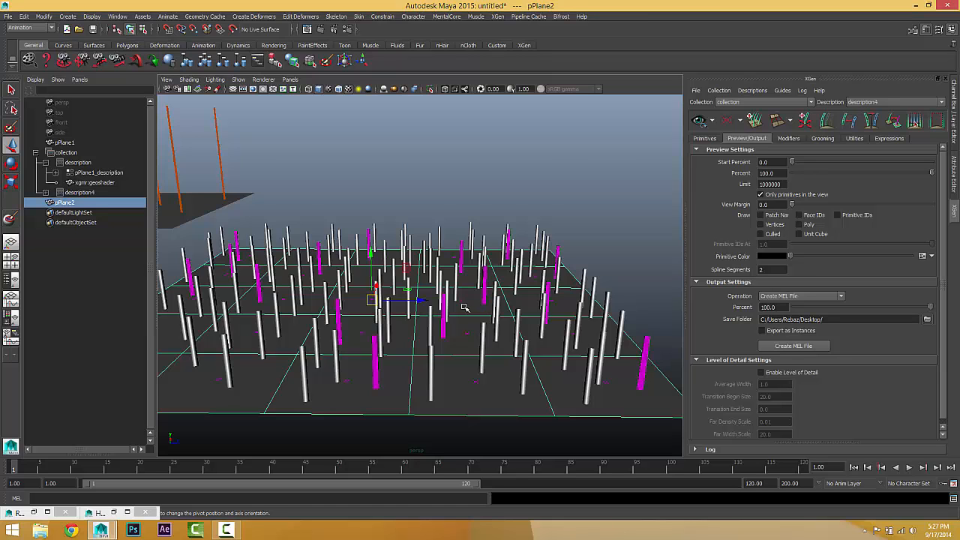
{"action": "left_click_drag", "start_coordinate": [396, 306], "coordinate": [390, 258], "text": "alt"}
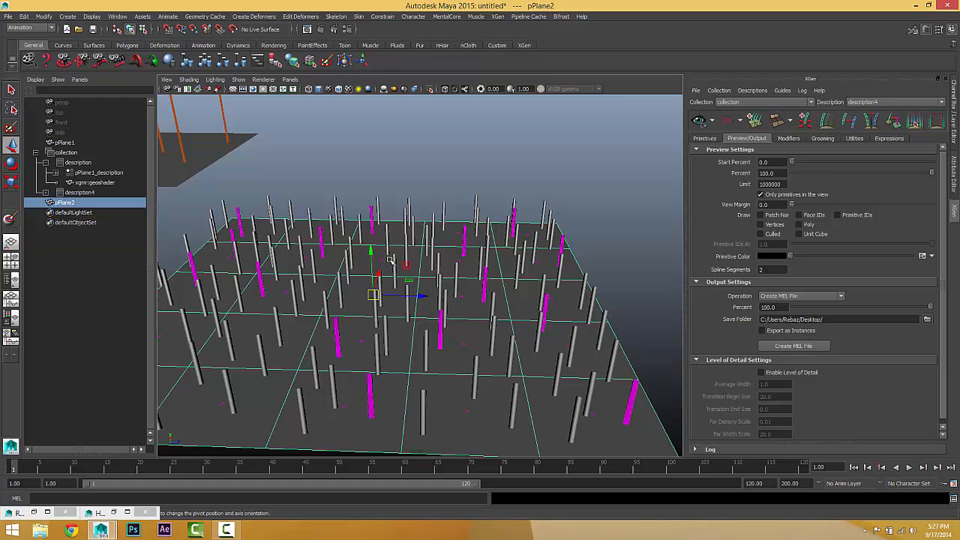
{"action": "scroll", "coordinate": [462, 249], "scroll_direction": "down", "scroll_amount": 5}
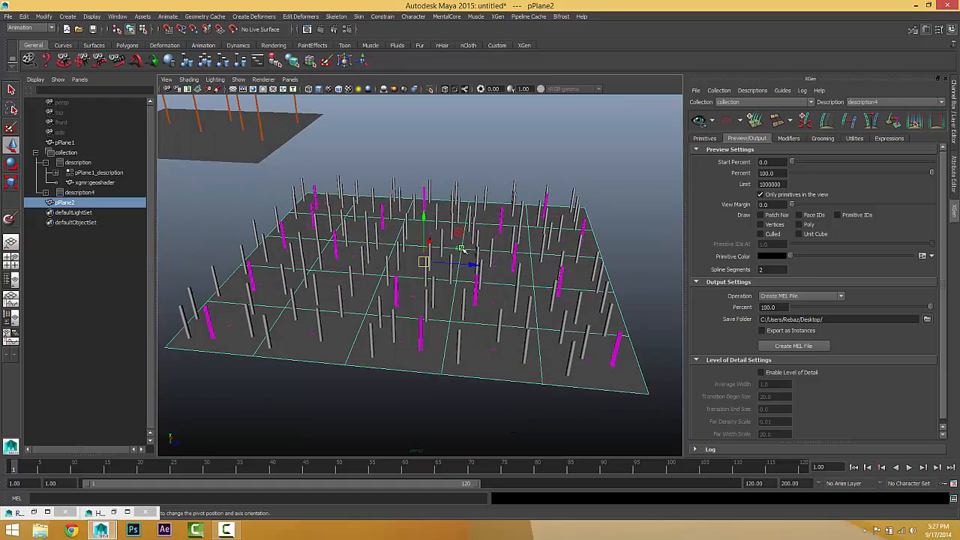
{"action": "mouse_move", "coordinate": [462, 249]}
{"action": "left_mouse_down", "text": "alt"}
{"action": "mouse_move", "coordinate": [444, 244]}
{"action": "mouse_move", "coordinate": [473, 253]}
{"action": "mouse_move", "coordinate": [456, 253]}
{"action": "left_mouse_up", "text": "alt"}
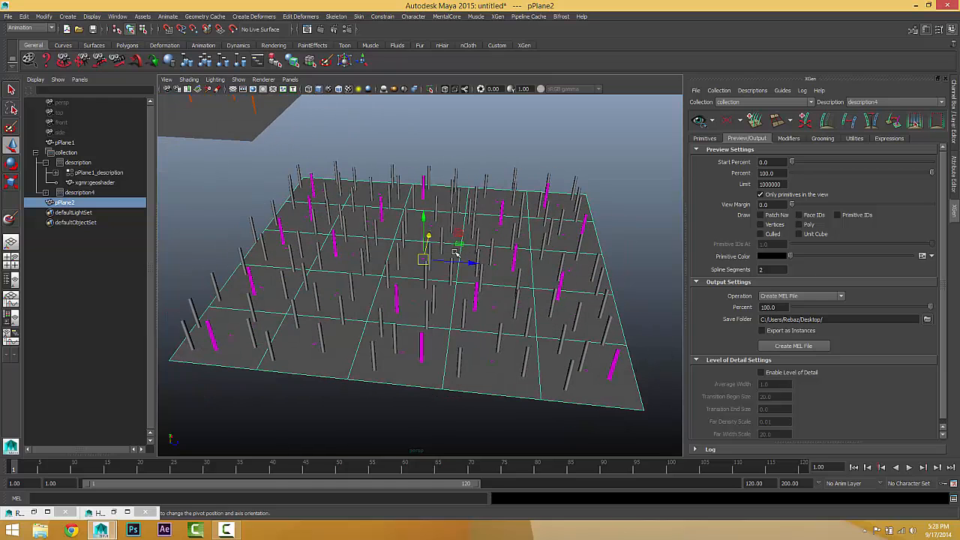
Delete description4 and create a random spline description on pPlane2, controlled by placing and shaping guides, in the existing collection
{"action": "left_click", "coordinate": [102, 193]}
{"action": "key", "text": "Delete"}
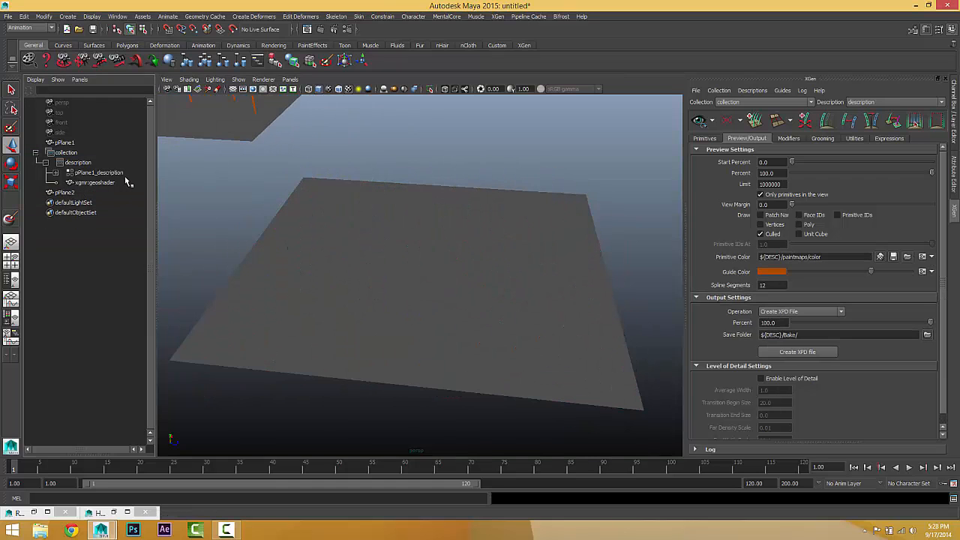
{"action": "left_click_drag", "start_coordinate": [248, 216], "coordinate": [576, 412]}
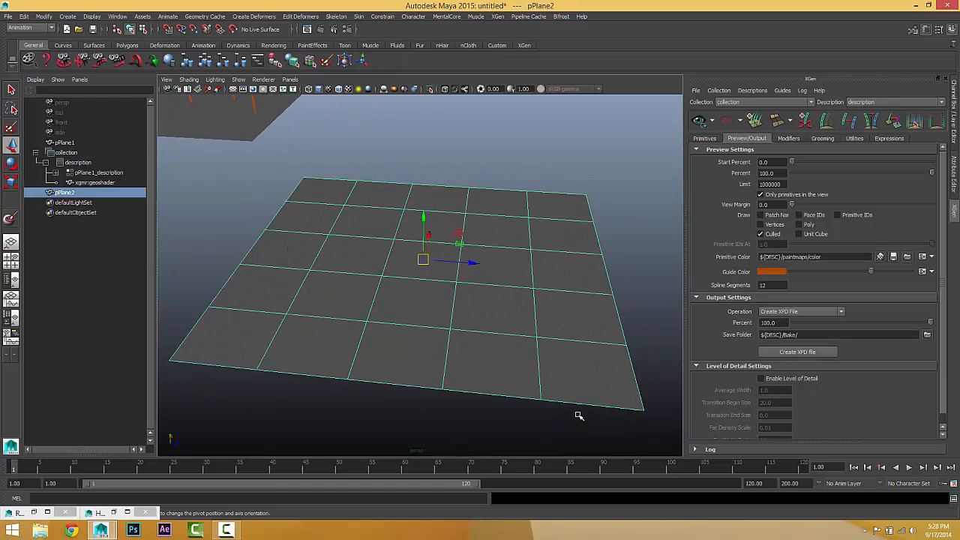
{"action": "left_click", "coordinate": [498, 16]}
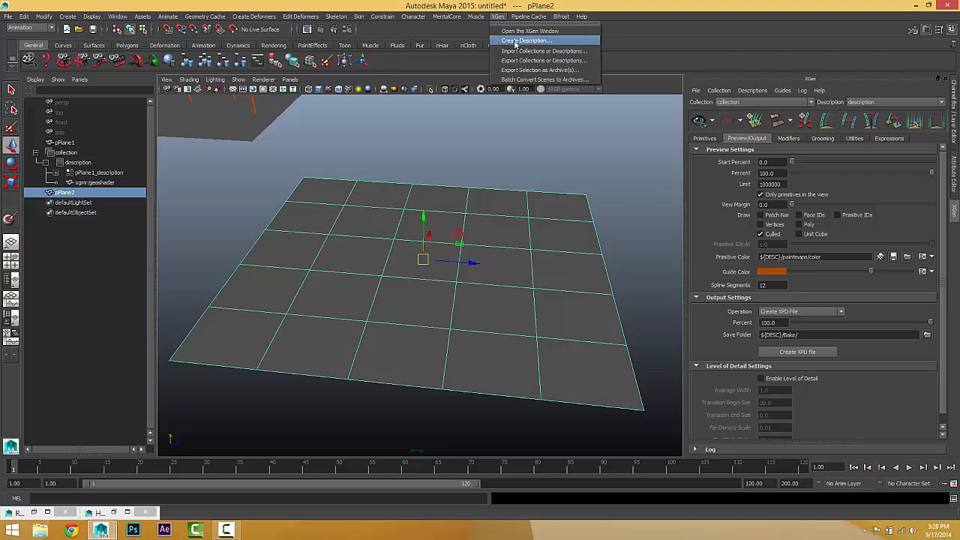
{"action": "left_click", "coordinate": [525, 39]}
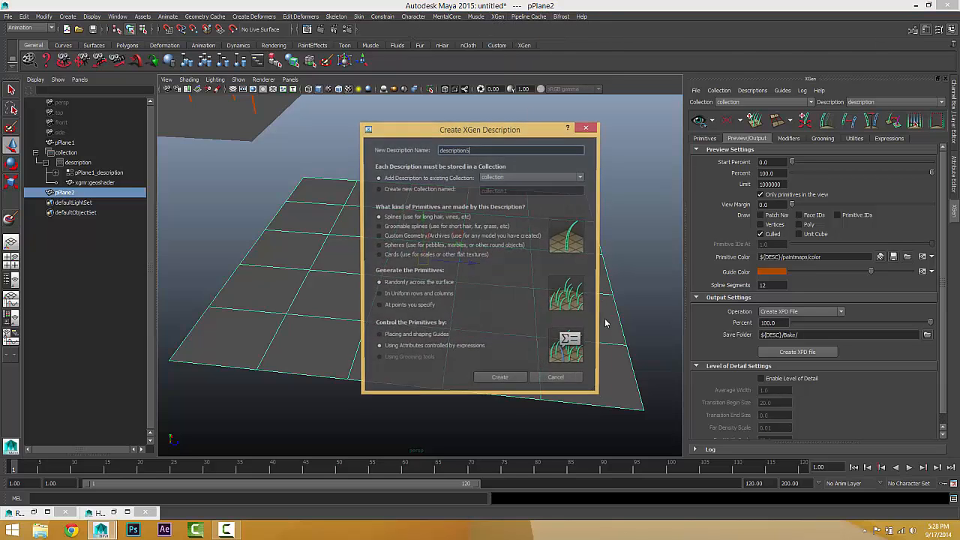
{"action": "left_click", "coordinate": [378, 336]}
{"action": "left_click", "coordinate": [500, 379]}
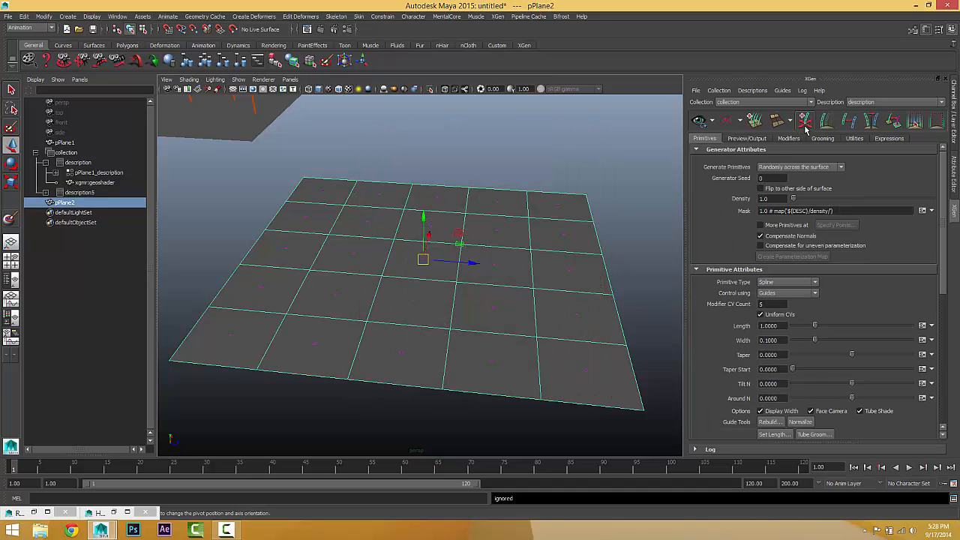
Add three guides to pPlane2: near the far left, the far right and the middle of the front edge
{"action": "left_click", "coordinate": [807, 122]}
{"action": "left_click", "coordinate": [334, 252]}
{"action": "left_click", "coordinate": [532, 229]}
{"action": "left_click", "coordinate": [437, 365]}
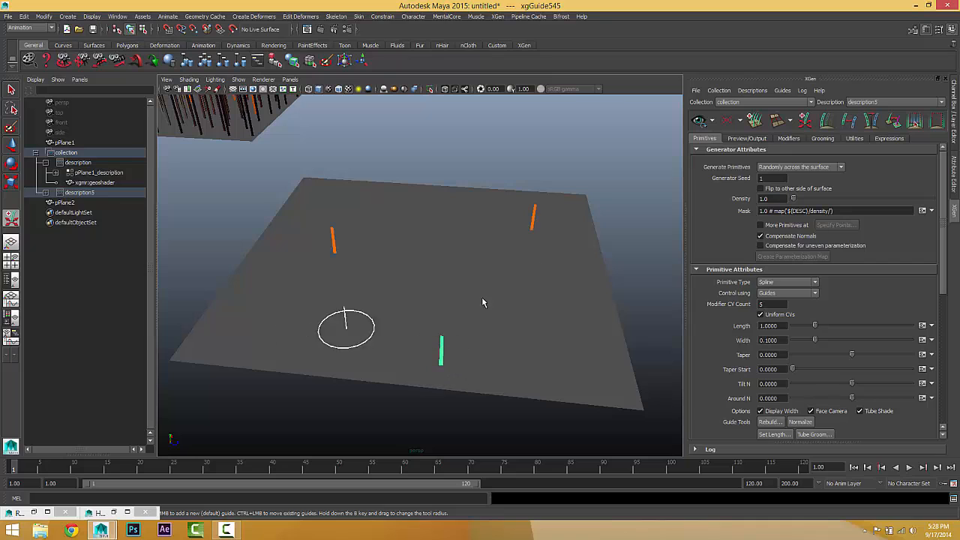
Select all three guides on pPlane2 and lengthen them with Set Length
{"action": "left_click", "coordinate": [747, 138]}
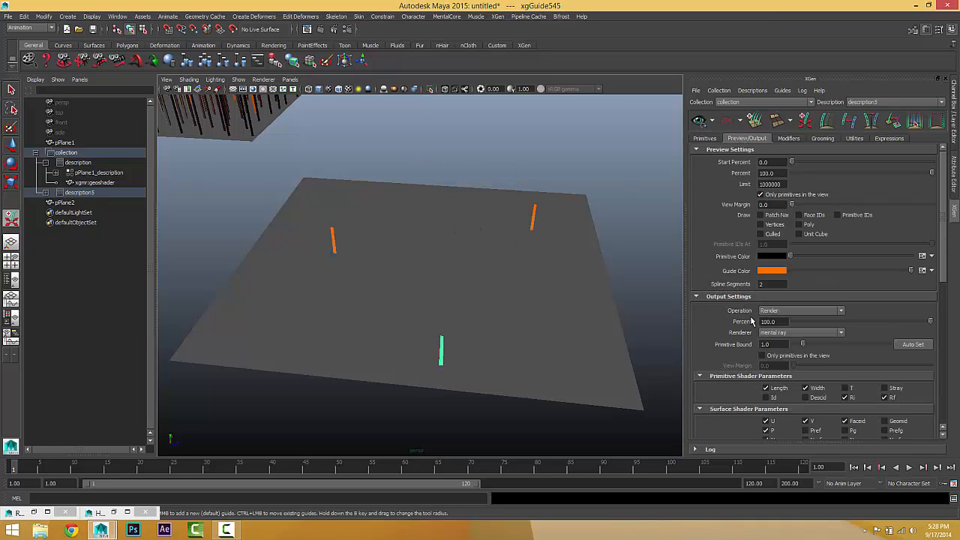
{"action": "left_click", "coordinate": [705, 138]}
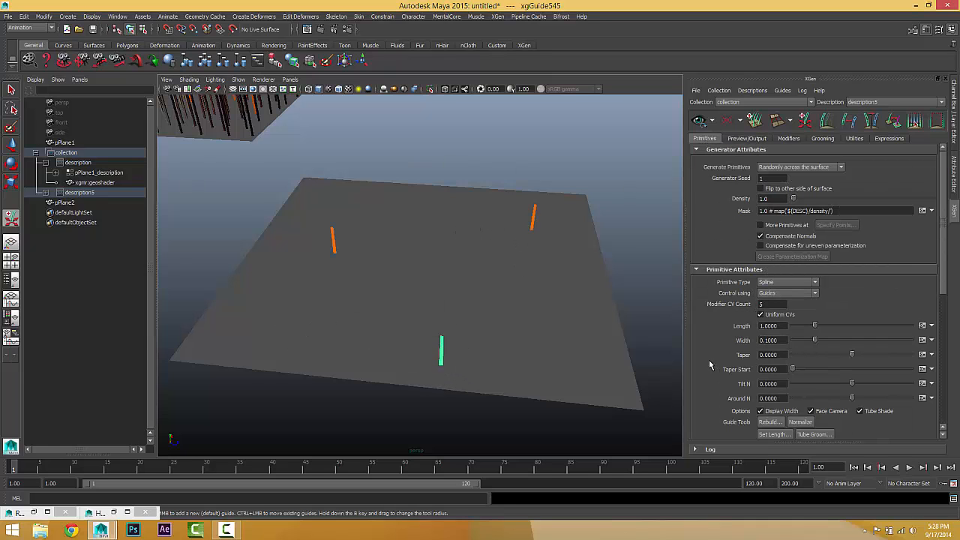
{"action": "scroll", "coordinate": [591, 342], "scroll_direction": "down", "scroll_amount": 2}
{"action": "left_click", "coordinate": [12, 91]}
{"action": "left_click_drag", "start_coordinate": [600, 179], "coordinate": [235, 420]}
{"action": "left_click", "coordinate": [774, 434]}
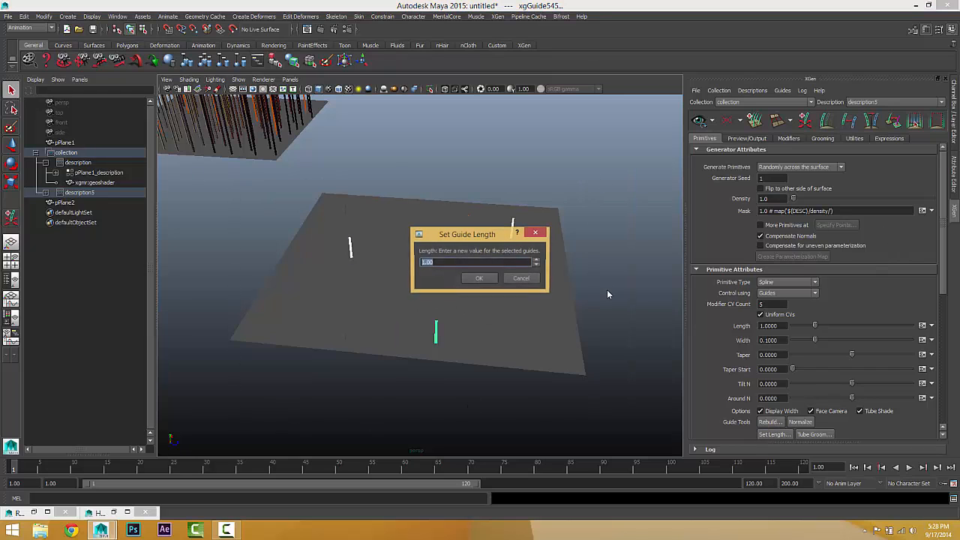
{"action": "key", "text": "Return"}
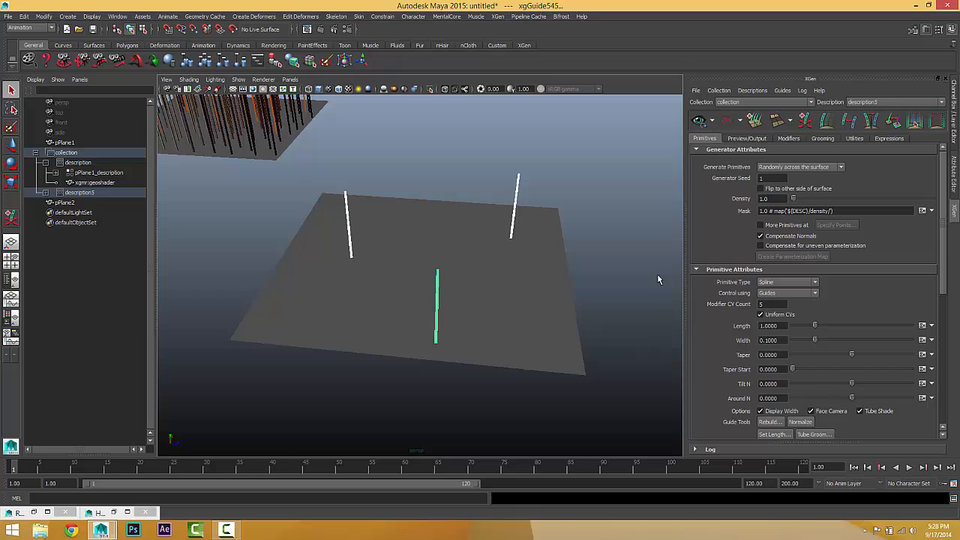
Bend the far-right guide outward, away from the plane's centre, by moving its vertices
{"action": "left_click", "coordinate": [372, 46]}
{"action": "left_click_drag", "start_coordinate": [456, 197], "coordinate": [464, 158], "text": "alt"}
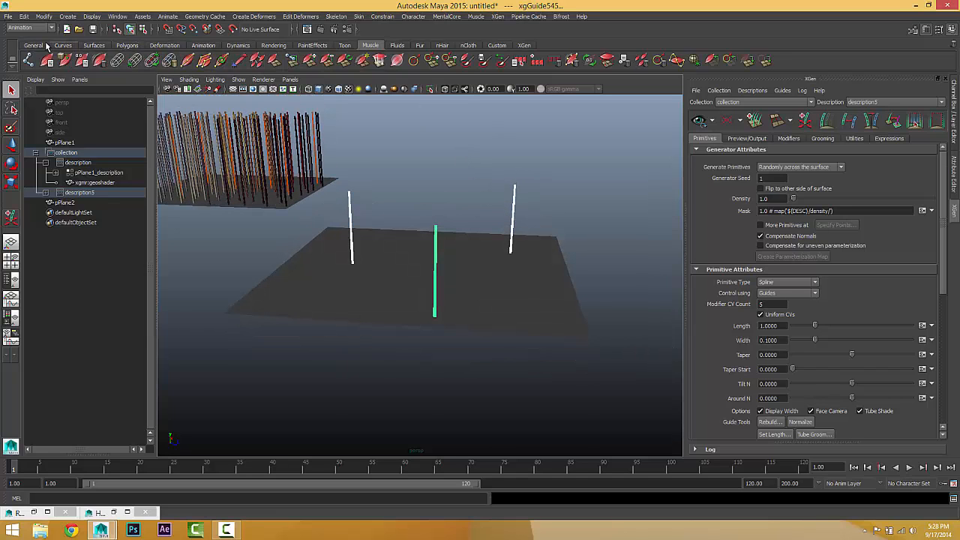
{"action": "left_click", "coordinate": [45, 46]}
{"action": "left_click_drag", "start_coordinate": [601, 270], "coordinate": [537, 285], "text": "alt"}
{"action": "left_click", "coordinate": [508, 237]}
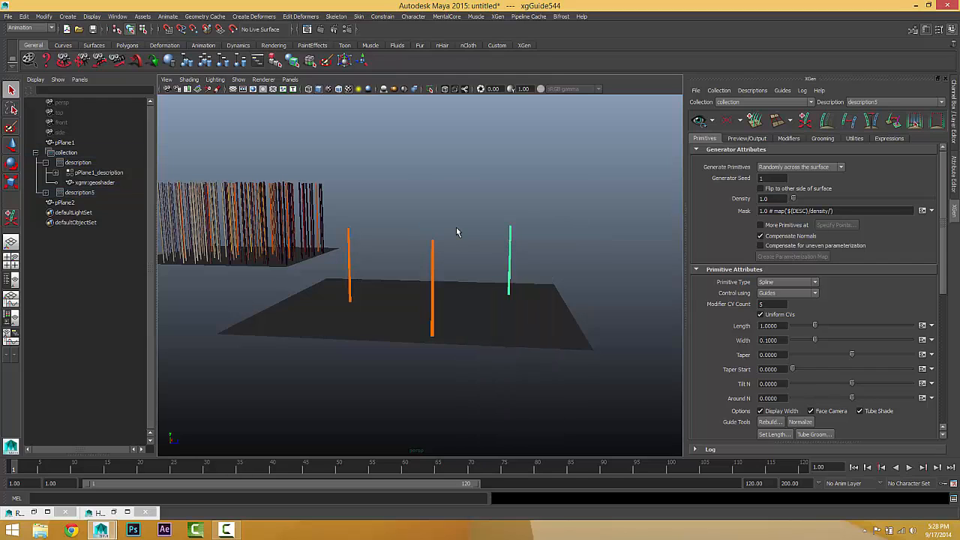
{"action": "left_click", "coordinate": [15, 146]}
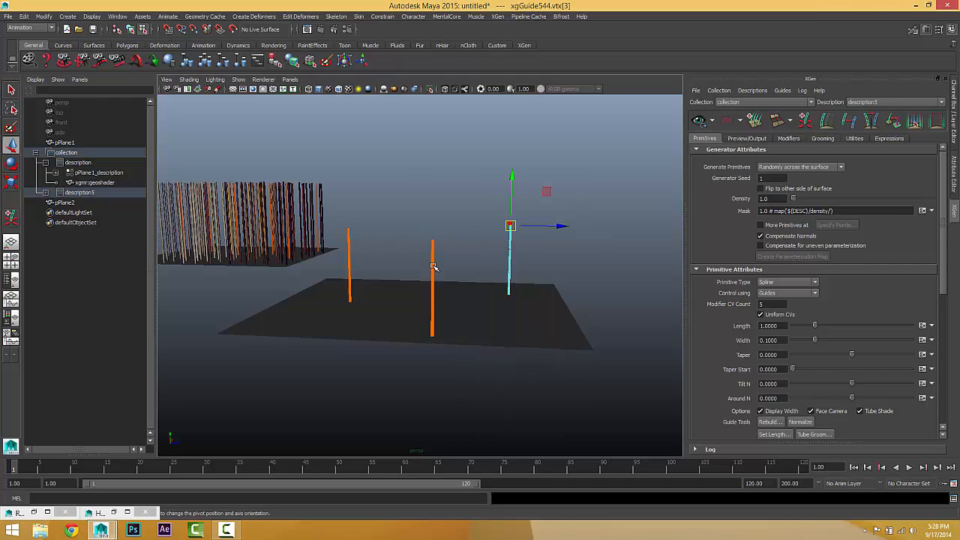
{"action": "left_click_drag", "start_coordinate": [511, 225], "coordinate": [538, 254]}
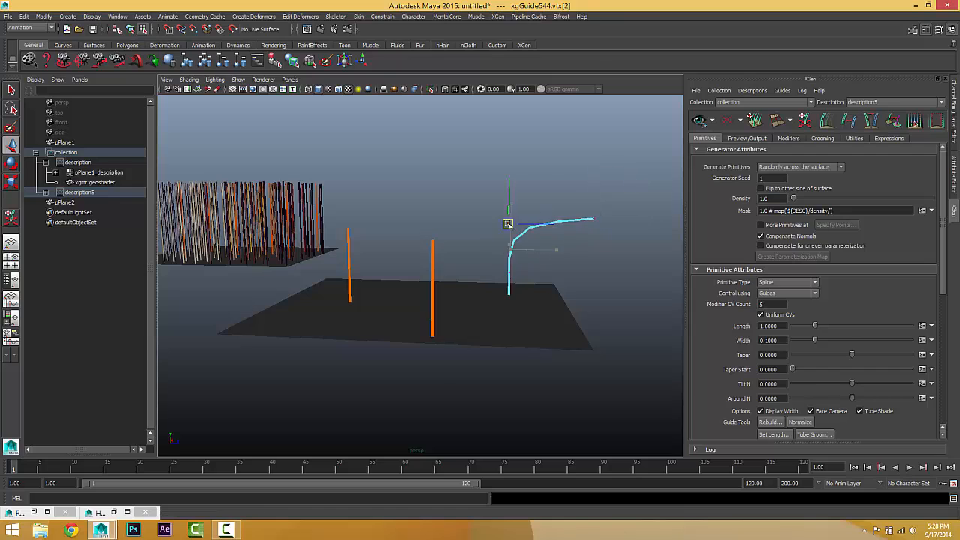
Move the vertices of the far-left guide to curve its tip outward over the plane's left side
{"action": "left_click_drag", "start_coordinate": [334, 228], "coordinate": [286, 219]}
{"action": "left_click", "coordinate": [343, 258]}
{"action": "left_click_drag", "start_coordinate": [355, 242], "coordinate": [328, 272]}
{"action": "left_click_drag", "start_coordinate": [343, 256], "coordinate": [346, 227]}
{"action": "left_click_drag", "start_coordinate": [371, 262], "coordinate": [335, 288]}
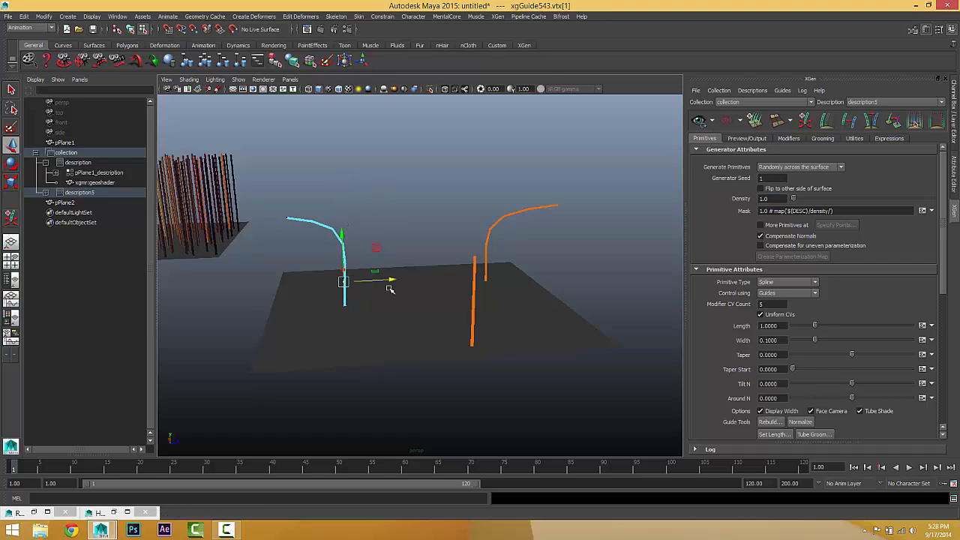
Curve the front guide outward over the plane's front edge by repositioning its vertices
{"action": "left_click", "coordinate": [477, 301]}
{"action": "left_click_drag", "start_coordinate": [495, 302], "coordinate": [566, 292], "text": "alt"}
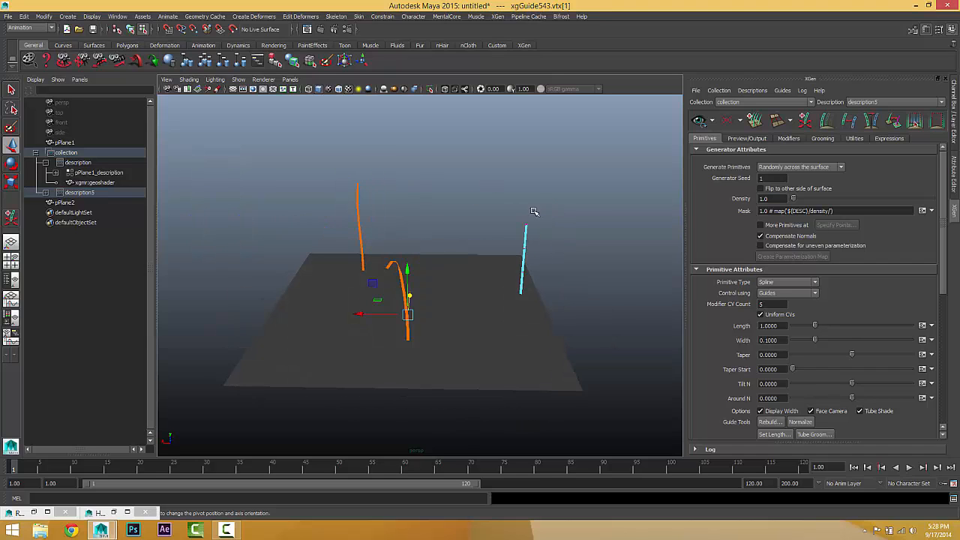
{"action": "left_click_drag", "start_coordinate": [544, 211], "coordinate": [585, 210]}
{"action": "mouse_move", "coordinate": [508, 229]}
{"action": "left_mouse_down"}
{"action": "mouse_move", "coordinate": [539, 259]}
{"action": "mouse_move", "coordinate": [499, 216]}
{"action": "left_mouse_up"}
{"action": "left_click_drag", "start_coordinate": [510, 258], "coordinate": [530, 266]}
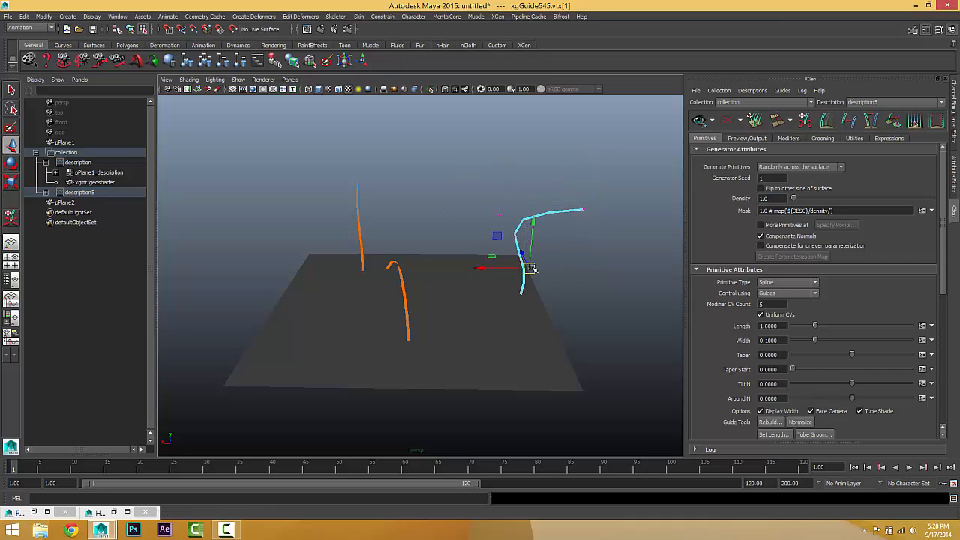
Return to object mode, select pPlane2 and update the XGen preview of the new description's primitives
{"action": "left_click", "coordinate": [562, 298]}
{"action": "left_click_drag", "start_coordinate": [563, 299], "coordinate": [443, 295], "text": "alt"}
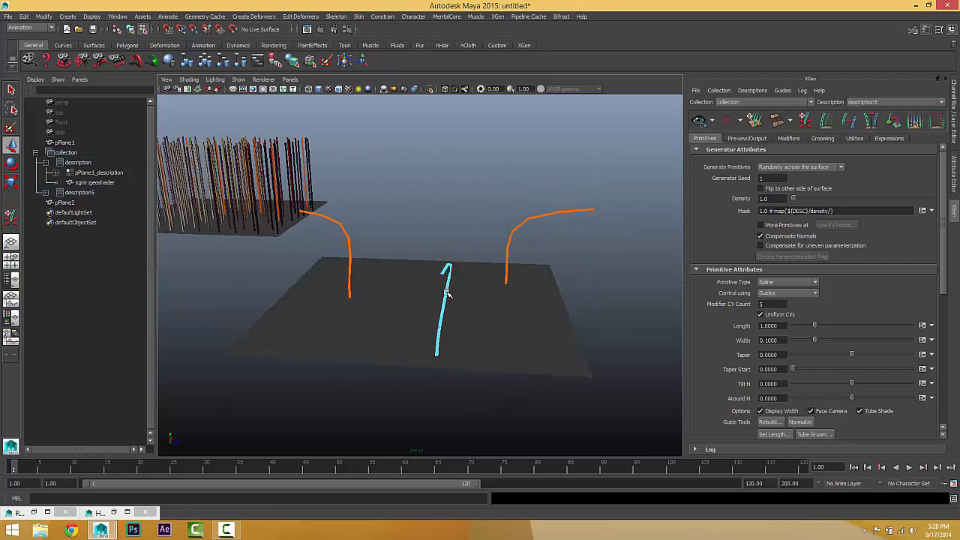
{"action": "right_click_drag", "start_coordinate": [447, 292], "coordinate": [488, 274]}
{"action": "left_click", "coordinate": [511, 337]}
{"action": "left_click_drag", "start_coordinate": [679, 212], "coordinate": [459, 282], "text": "alt"}
{"action": "left_click", "coordinate": [700, 120]}
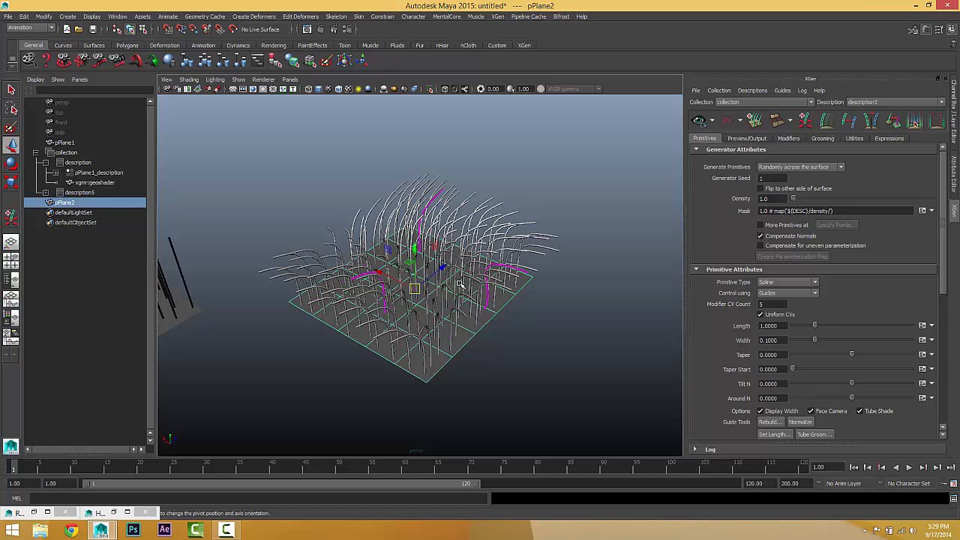
{"action": "left_click_drag", "start_coordinate": [459, 329], "coordinate": [489, 336], "text": "alt"}
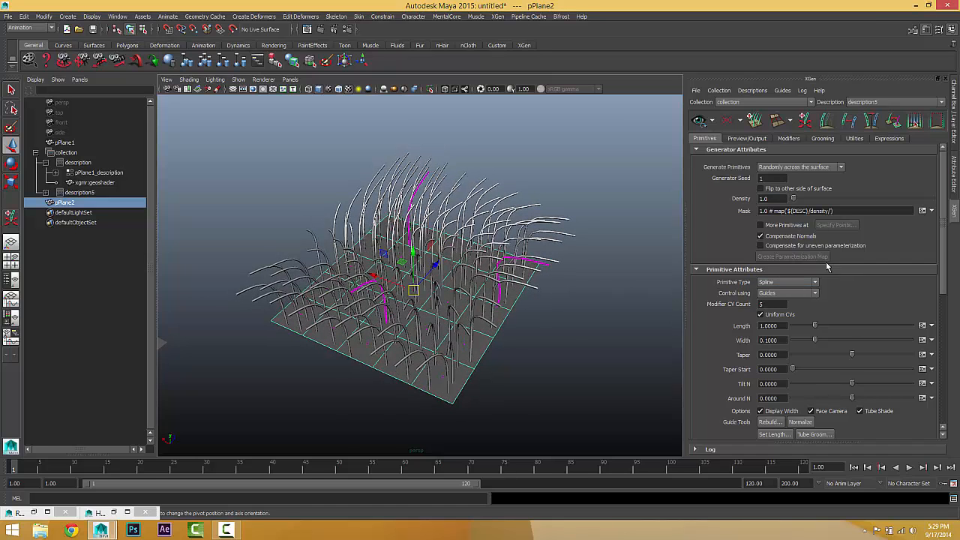
Set the new description's output operation to Create MEL File with the Desktop as the save folder
{"action": "left_click", "coordinate": [745, 139]}
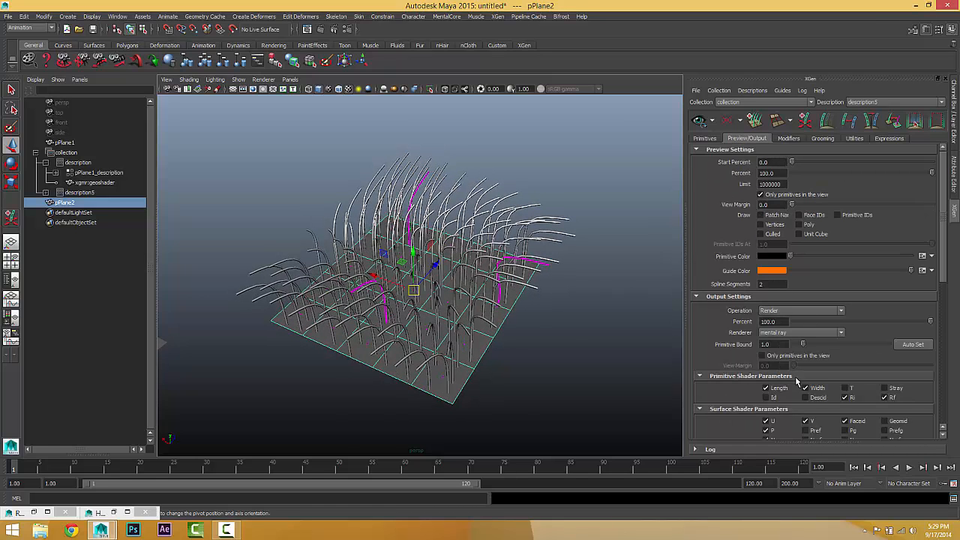
{"action": "left_click", "coordinate": [795, 311]}
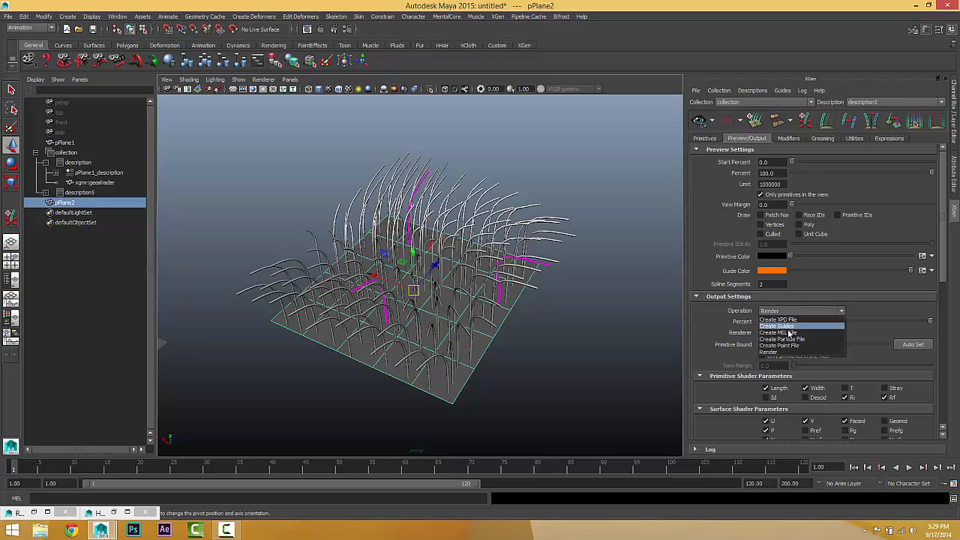
{"action": "left_click", "coordinate": [790, 332]}
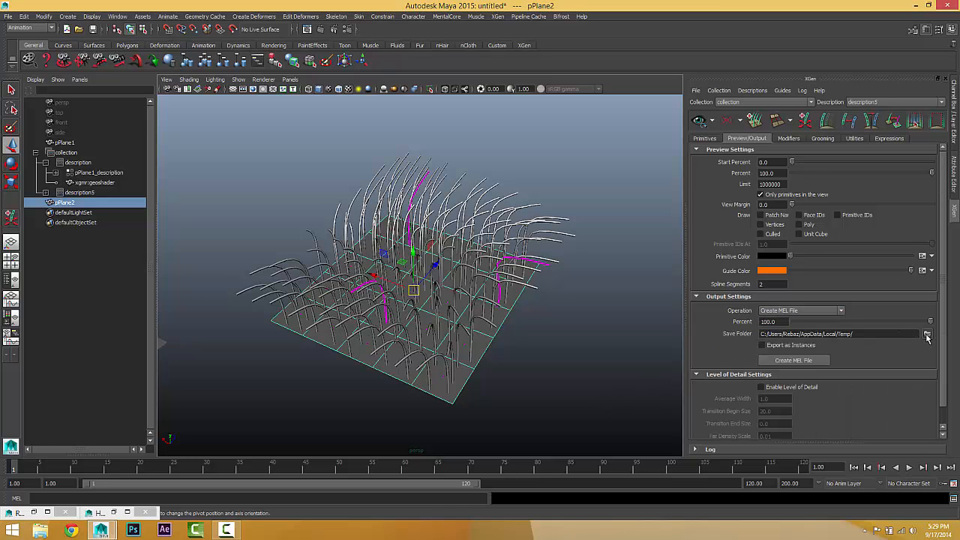
{"action": "left_click", "coordinate": [928, 334]}
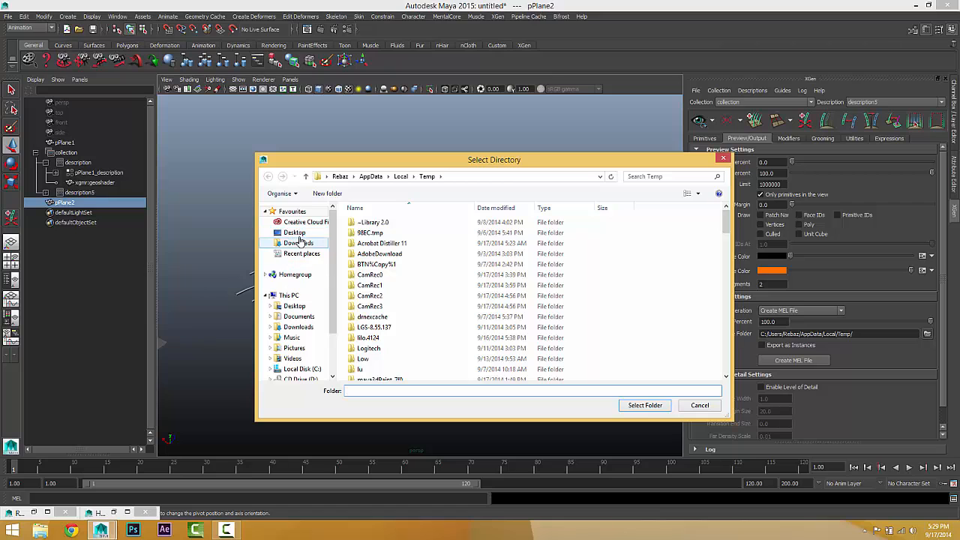
{"action": "left_click", "coordinate": [296, 232]}
{"action": "left_click", "coordinate": [644, 404]}
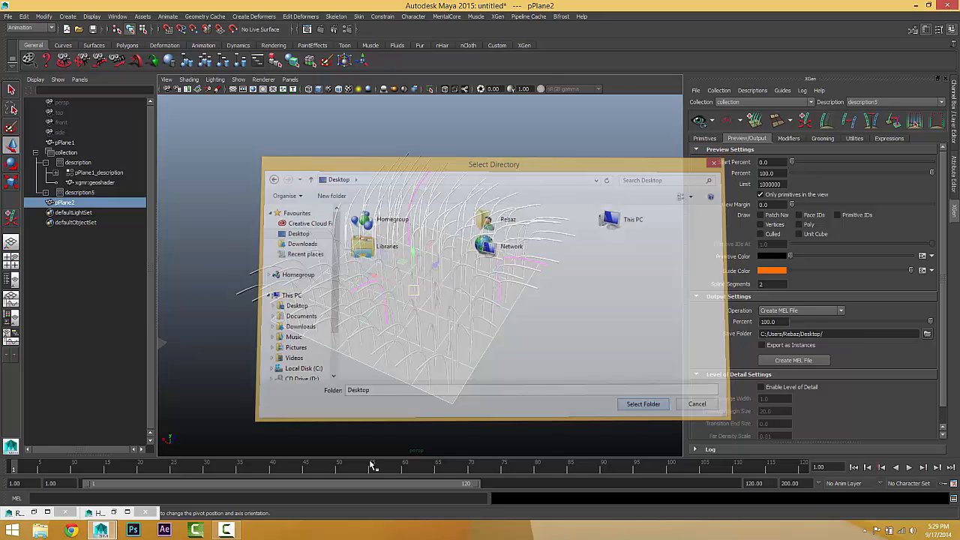
Create the MEL file at 100 percent, minimise Maya and move the exported description5 file aside on the Desktop
{"action": "double_click", "coordinate": [770, 322]}
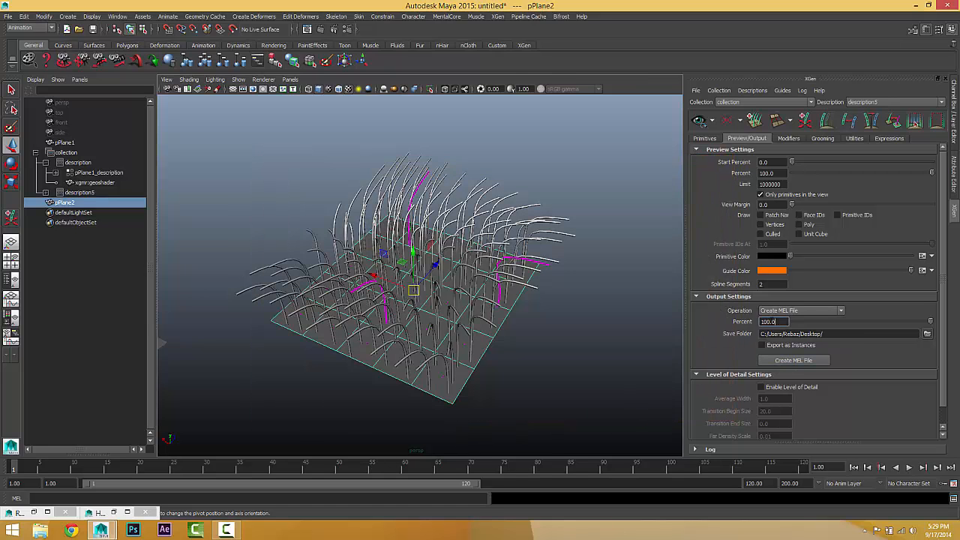
{"action": "mouse_move", "coordinate": [484, 339]}
{"action": "left_mouse_down", "text": "alt"}
{"action": "mouse_move", "coordinate": [450, 330]}
{"action": "mouse_move", "coordinate": [495, 333]}
{"action": "left_mouse_up", "text": "alt"}
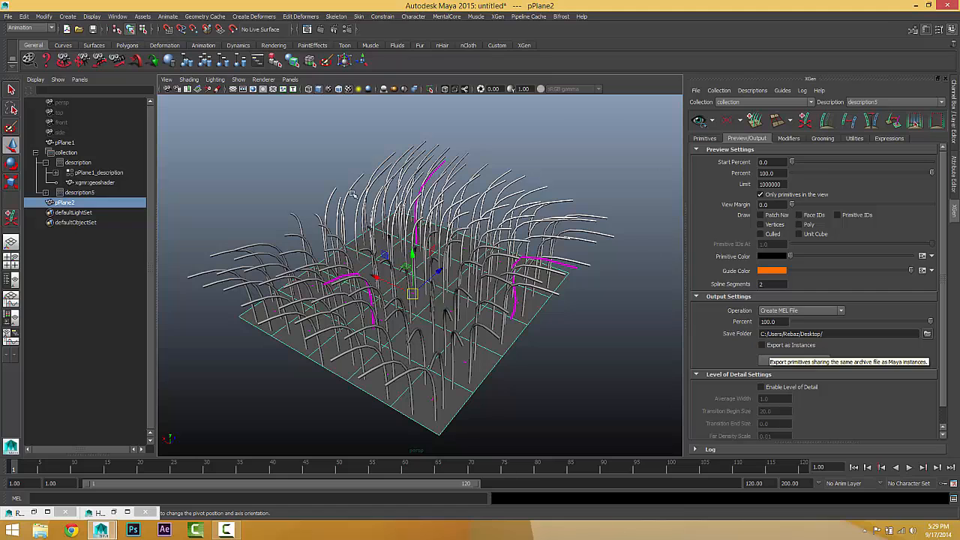
{"action": "left_click_drag", "start_coordinate": [422, 285], "coordinate": [447, 285], "text": "alt"}
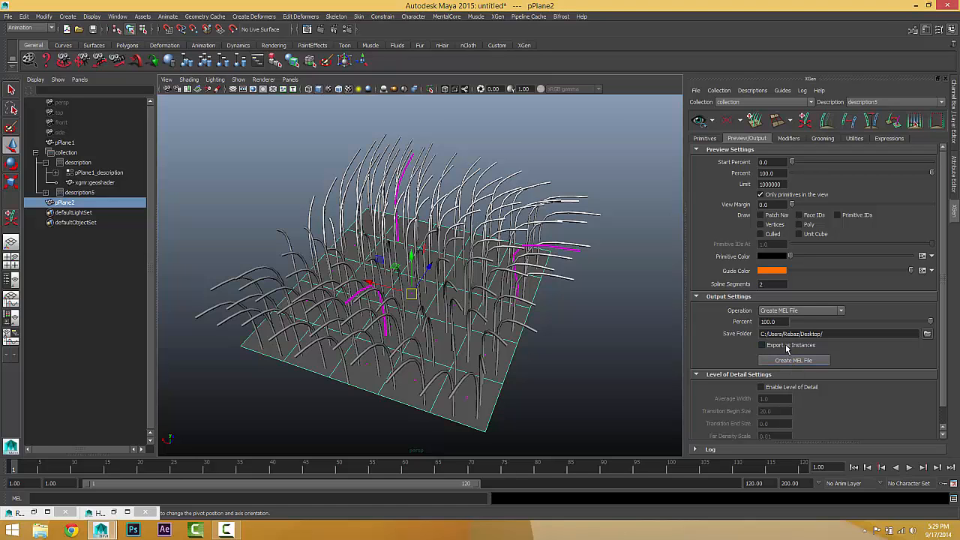
{"action": "left_click_drag", "start_coordinate": [475, 301], "coordinate": [445, 306], "text": "alt"}
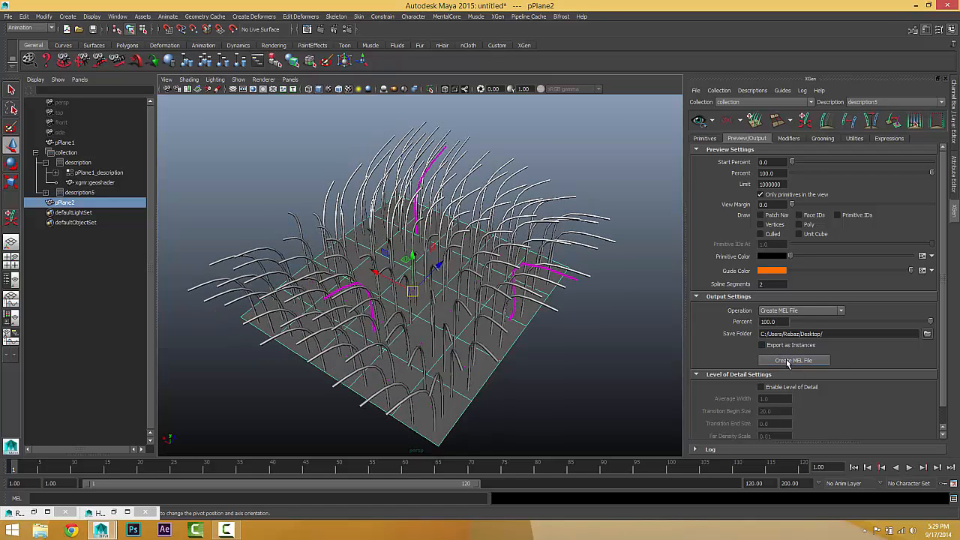
{"action": "left_click", "coordinate": [917, 6]}
{"action": "left_click_drag", "start_coordinate": [25, 81], "coordinate": [249, 84]}
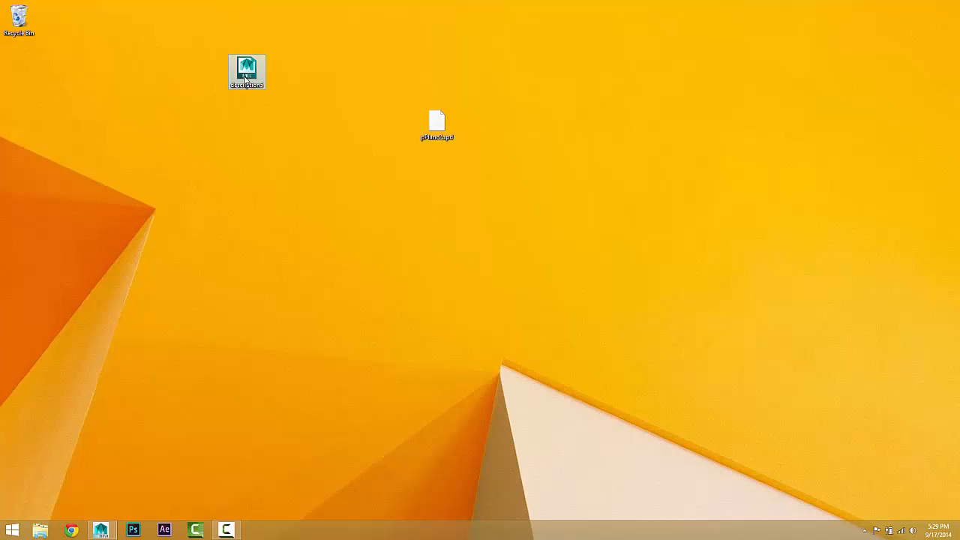
Switch back to Maya and close the Hypershade and Render View windows
{"action": "left_click", "coordinate": [175, 473]}
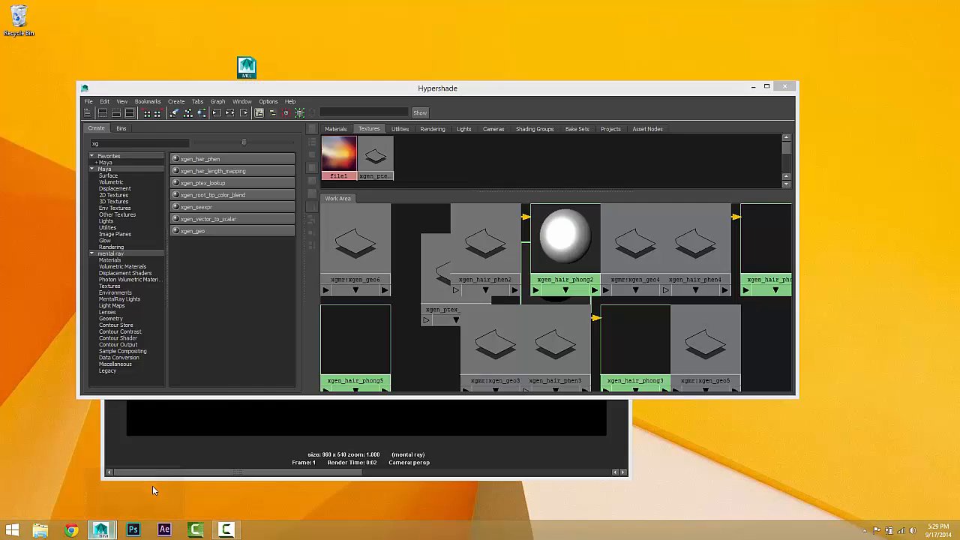
{"action": "left_click", "coordinate": [785, 87]}
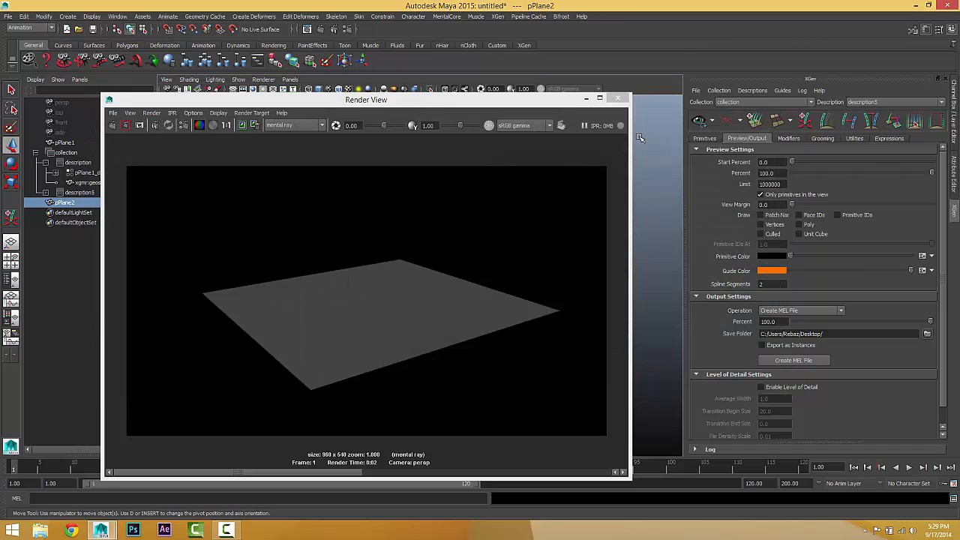
{"action": "left_click", "coordinate": [619, 100]}
Start a new empty scene without saving the current one
{"action": "left_click", "coordinate": [9, 17]}
{"action": "left_click", "coordinate": [14, 33]}
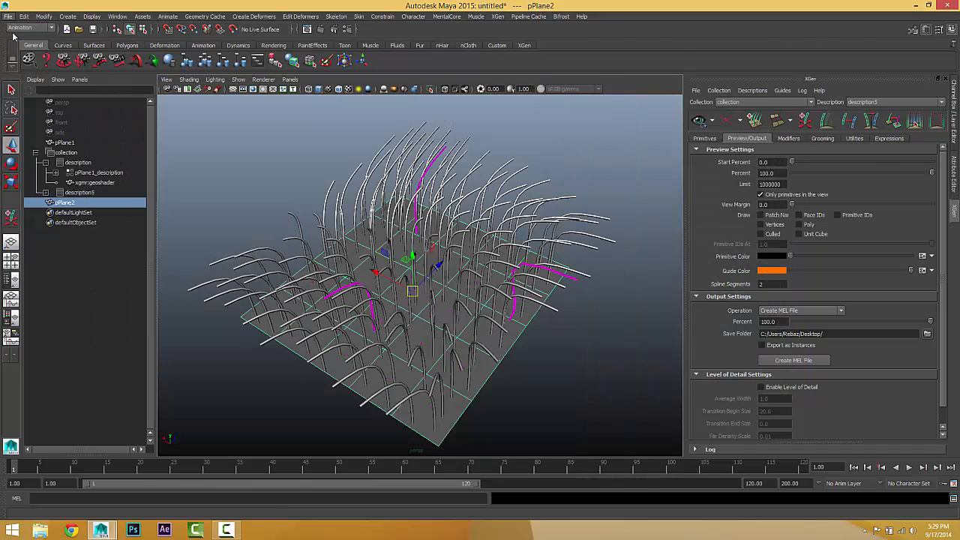
{"action": "left_click", "coordinate": [489, 275]}
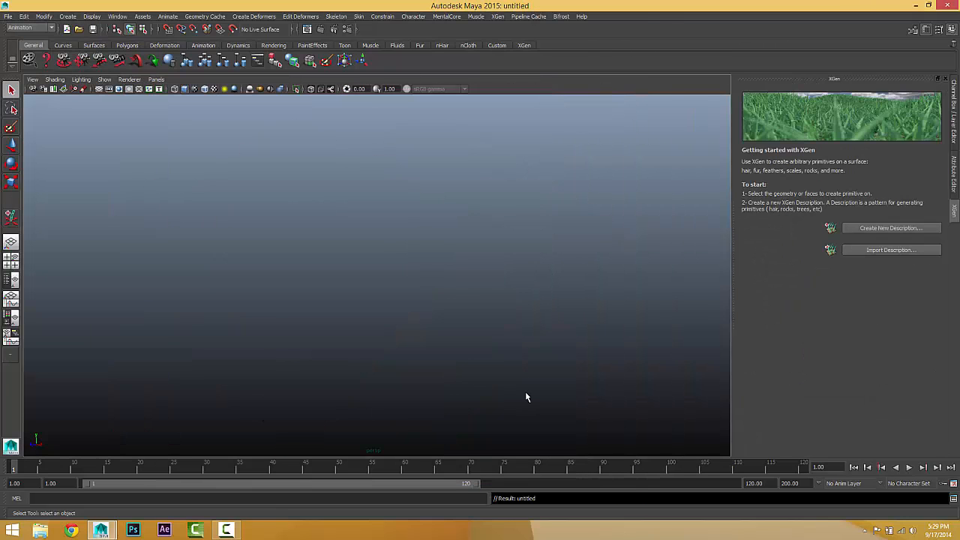
Open description5.mel from the Desktop, listing all file types so the MEL script can be chosen
{"action": "left_click", "coordinate": [9, 17]}
{"action": "left_click", "coordinate": [29, 41]}
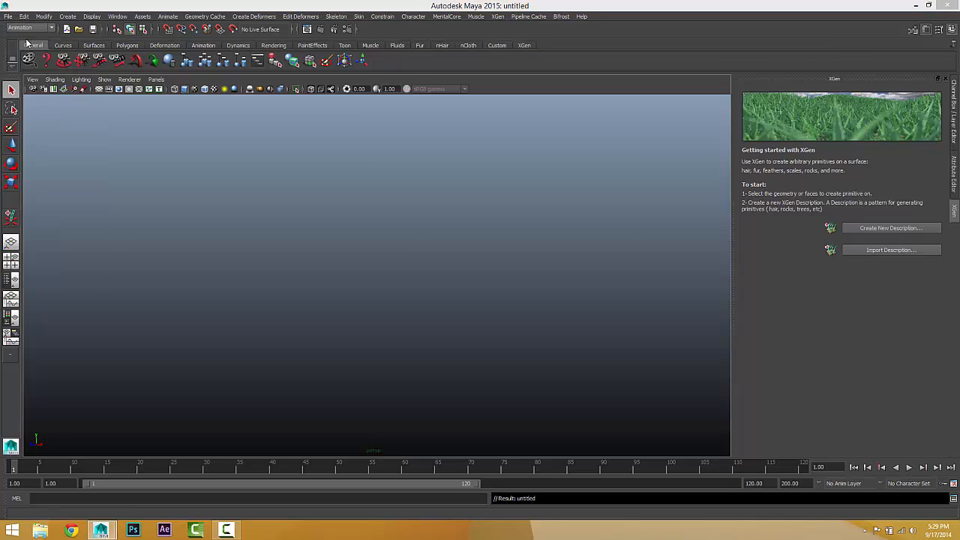
{"action": "left_click", "coordinate": [385, 100]}
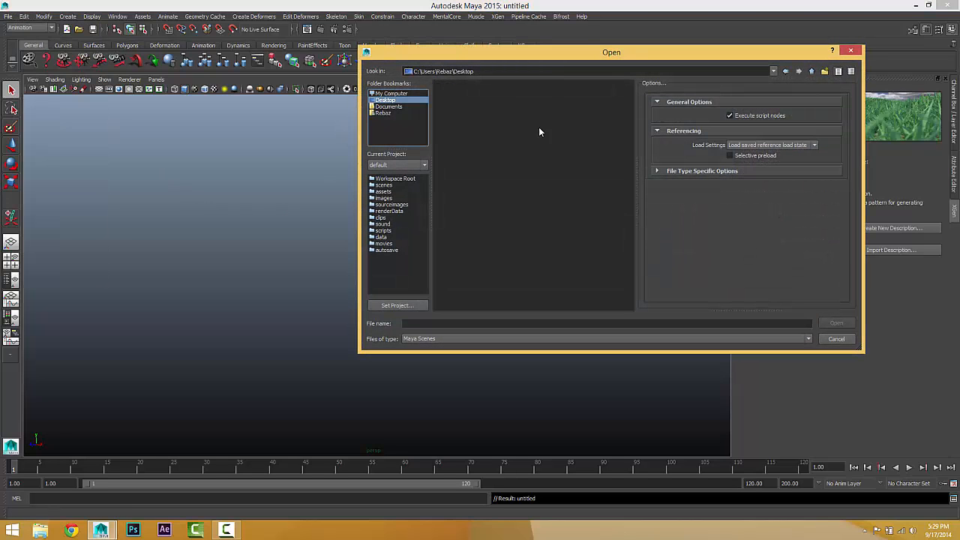
{"action": "left_click", "coordinate": [490, 339]}
{"action": "left_click", "coordinate": [456, 367]}
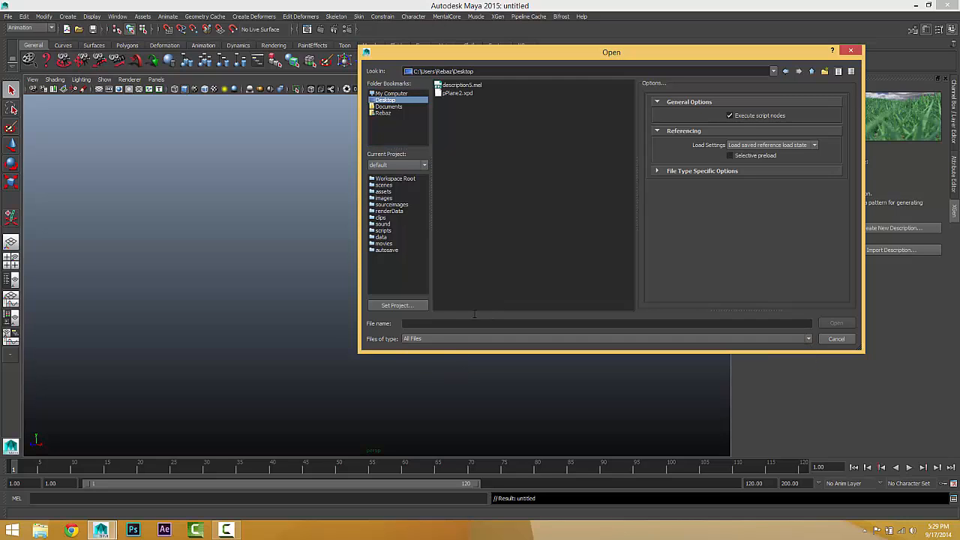
{"action": "left_click", "coordinate": [456, 87]}
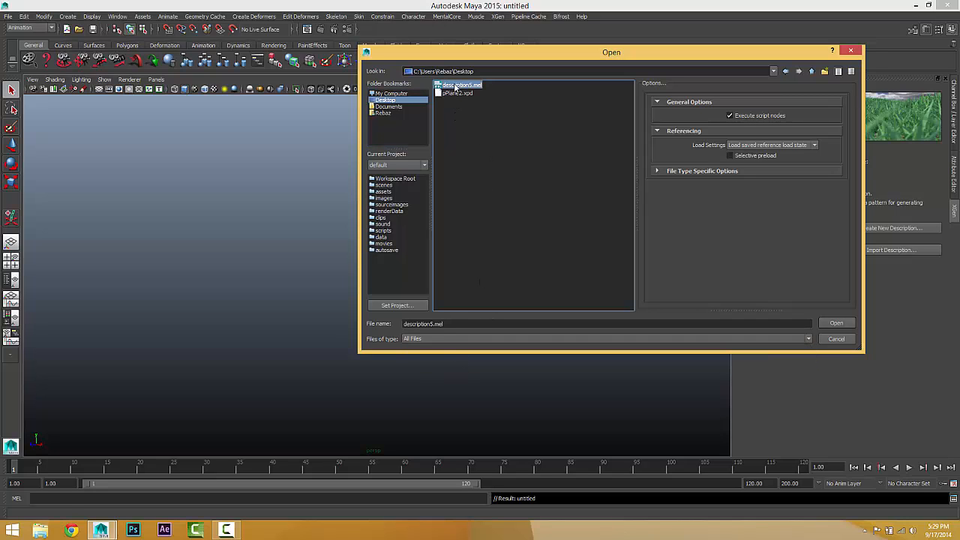
{"action": "double_click", "coordinate": [456, 86]}
Expand the description5Dump group and select curve28 to examine one of the exported curves
{"action": "left_click_drag", "start_coordinate": [296, 240], "coordinate": [525, 275], "text": "alt"}
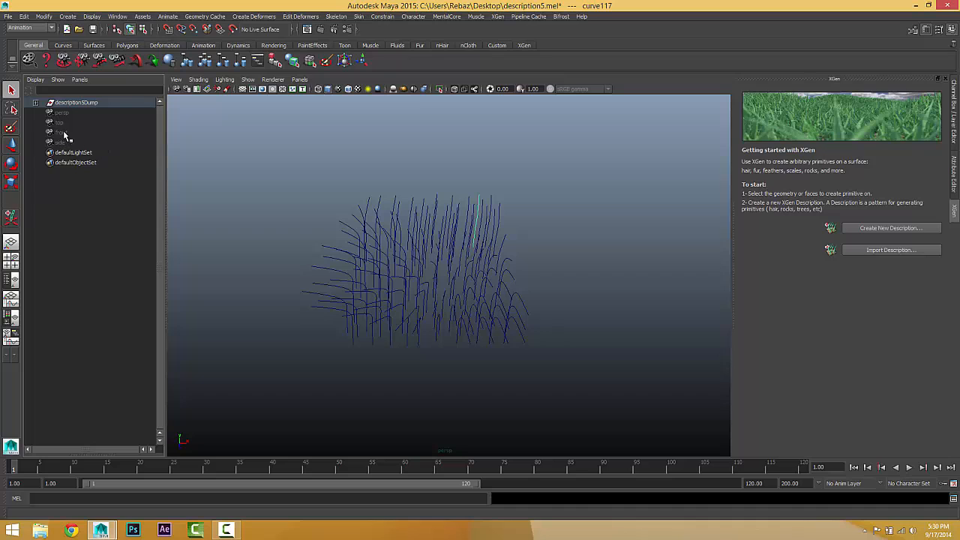
{"action": "left_click", "coordinate": [35, 102]}
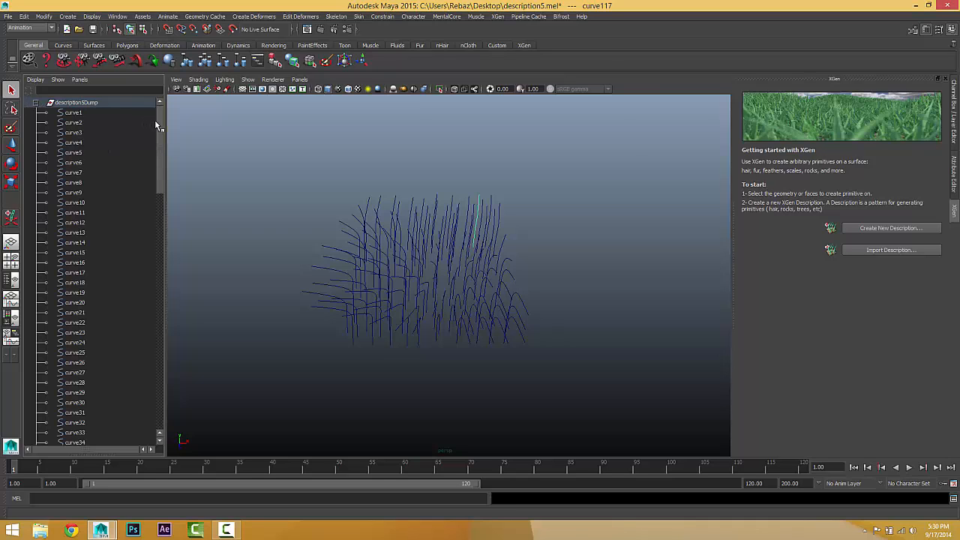
{"action": "left_click_drag", "start_coordinate": [158, 134], "coordinate": [100, 212]}
{"action": "left_click", "coordinate": [75, 233]}
{"action": "left_click_drag", "start_coordinate": [173, 265], "coordinate": [451, 335], "text": "alt"}
{"action": "left_click_drag", "start_coordinate": [408, 238], "coordinate": [499, 246], "text": "alt"}
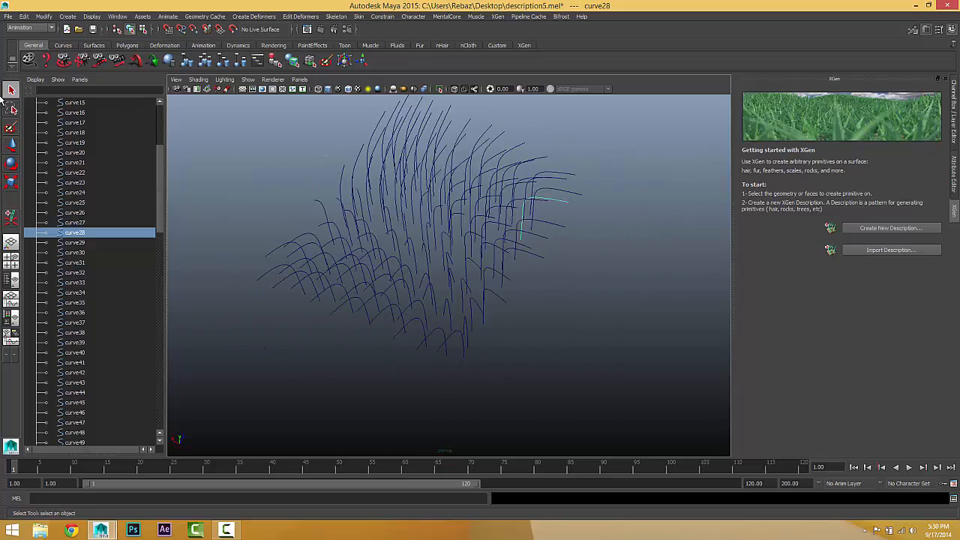
Deselect the curve and examine the whole set of exported curves from several angles and distances
{"action": "left_click", "coordinate": [310, 175]}
{"action": "left_click_drag", "start_coordinate": [311, 176], "coordinate": [464, 298], "text": "alt"}
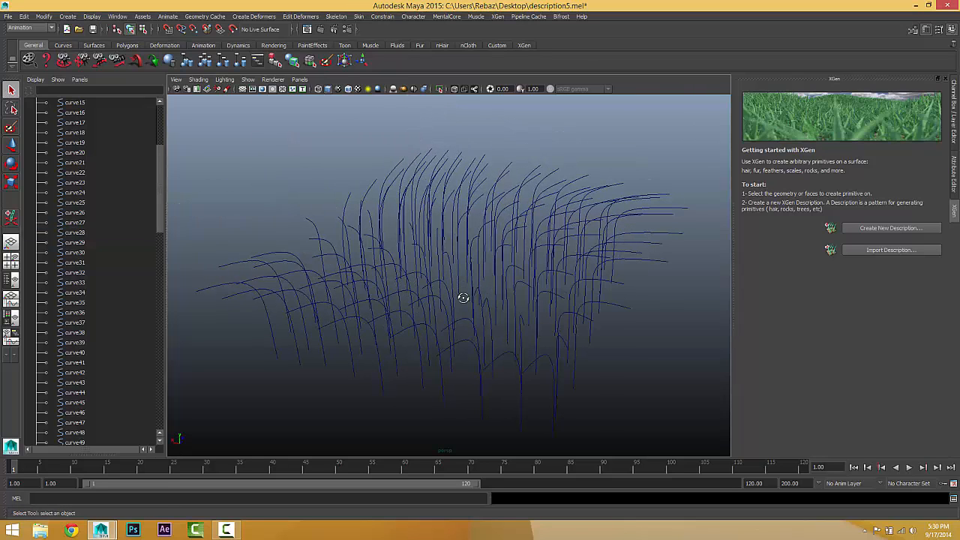
{"action": "left_click", "coordinate": [416, 315]}
{"action": "mouse_move", "coordinate": [416, 315]}
{"action": "left_mouse_down", "text": "alt"}
{"action": "mouse_move", "coordinate": [433, 300]}
{"action": "mouse_move", "coordinate": [409, 303]}
{"action": "left_mouse_up", "text": "alt"}
{"action": "scroll", "coordinate": [409, 300], "scroll_direction": "down", "scroll_amount": 5}
{"action": "left_click", "coordinate": [507, 364]}
{"action": "left_click_drag", "start_coordinate": [507, 363], "coordinate": [512, 377], "text": "alt"}
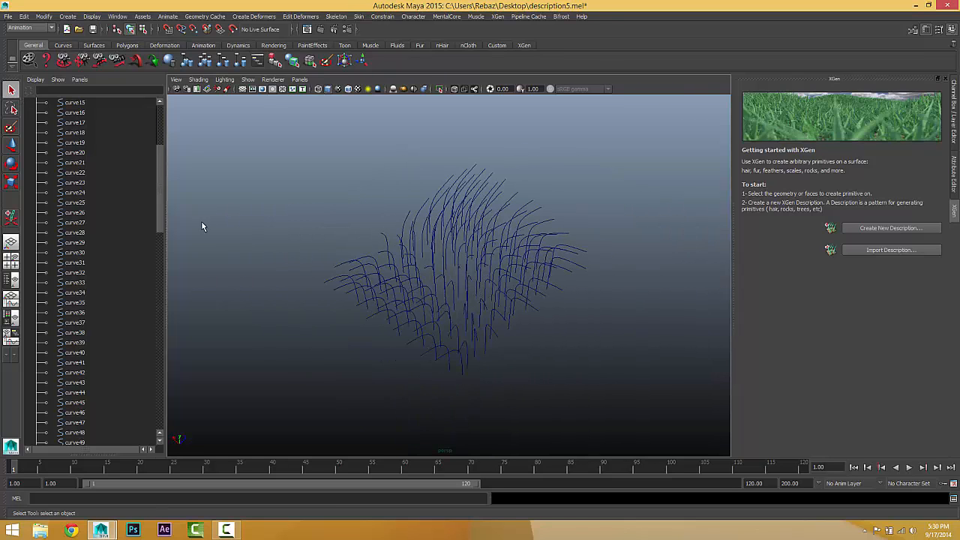
Delete the description5Dump group with all its curves
{"action": "scroll", "coordinate": [161, 223], "scroll_direction": "up", "scroll_amount": 5}
{"action": "left_click", "coordinate": [83, 102]}
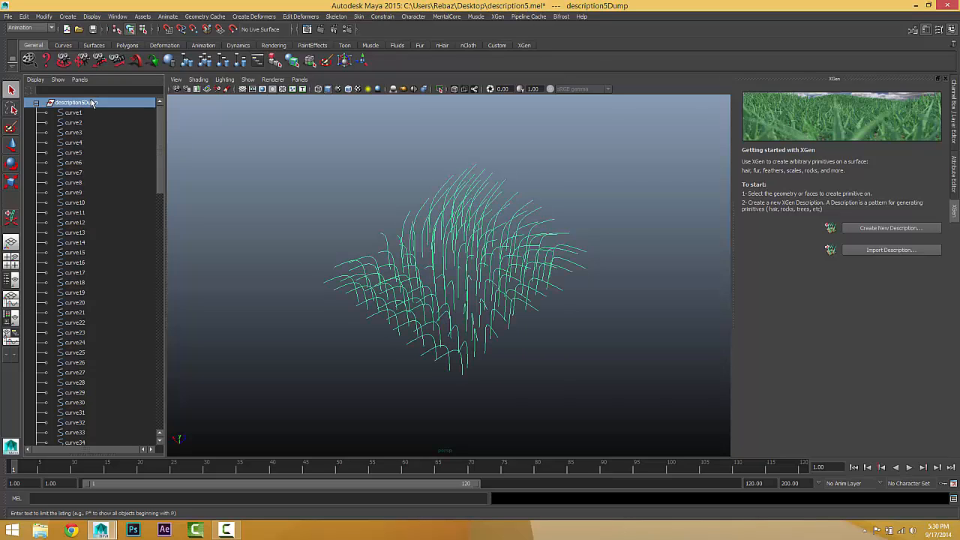
{"action": "key", "text": "Delete"}
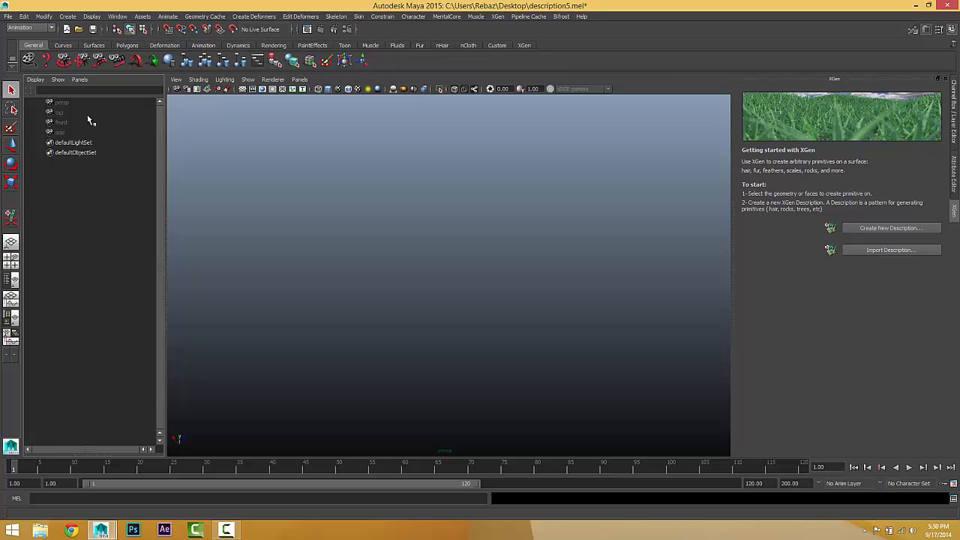
Show the viewport grid and collapse the outliner to widen the perspective view
{"action": "left_click", "coordinate": [241, 88]}
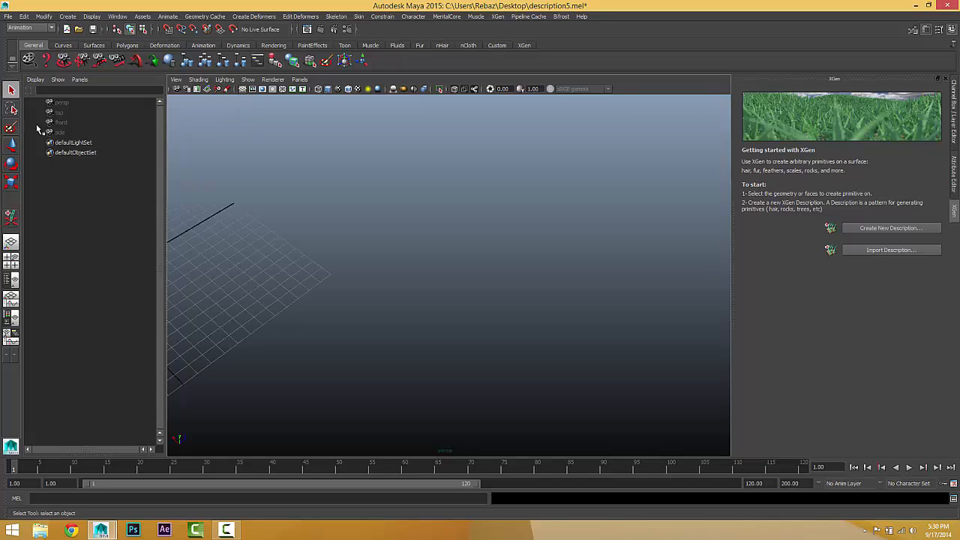
{"action": "left_click_drag", "start_coordinate": [167, 211], "coordinate": [24, 211]}
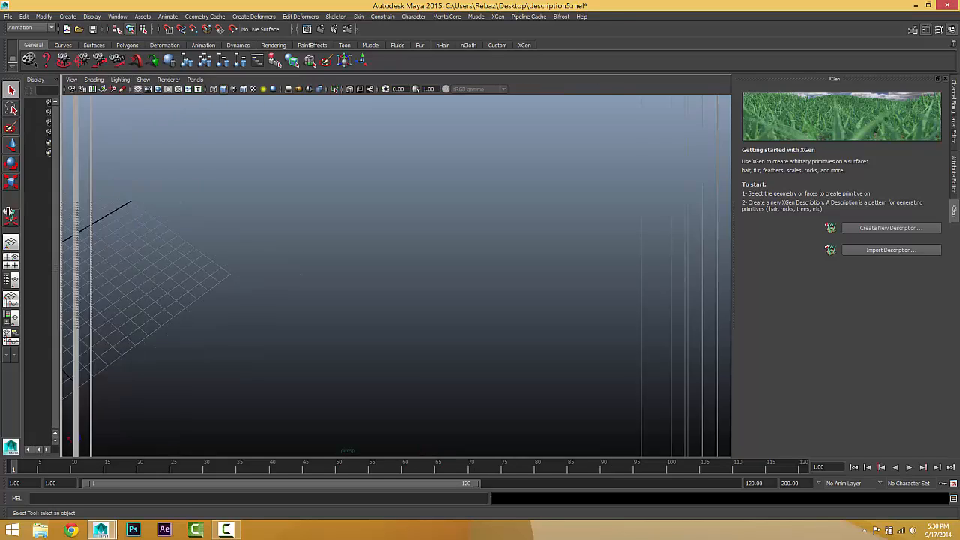
{"action": "middle_click_drag", "start_coordinate": [146, 240], "coordinate": [593, 262], "text": "alt"}
{"action": "left_click_drag", "start_coordinate": [592, 263], "coordinate": [476, 269], "text": "alt"}
{"action": "middle_click_drag", "start_coordinate": [476, 268], "coordinate": [475, 302], "text": "alt"}
{"action": "left_click_drag", "start_coordinate": [474, 302], "coordinate": [488, 266], "text": "alt"}
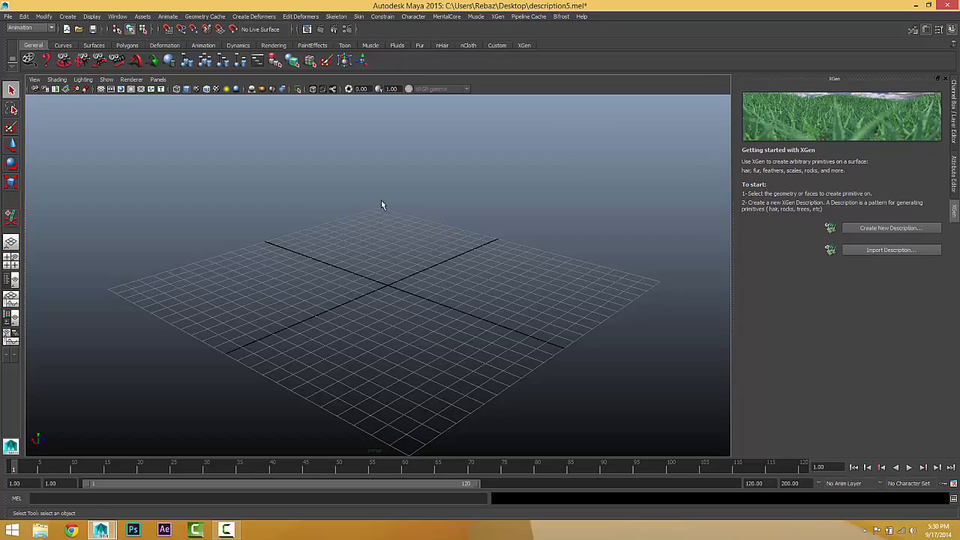
Draw a polygon plane interactively on the front part of the grid
{"action": "left_click", "coordinate": [67, 16]}
{"action": "mouse_move", "coordinate": [91, 40]}
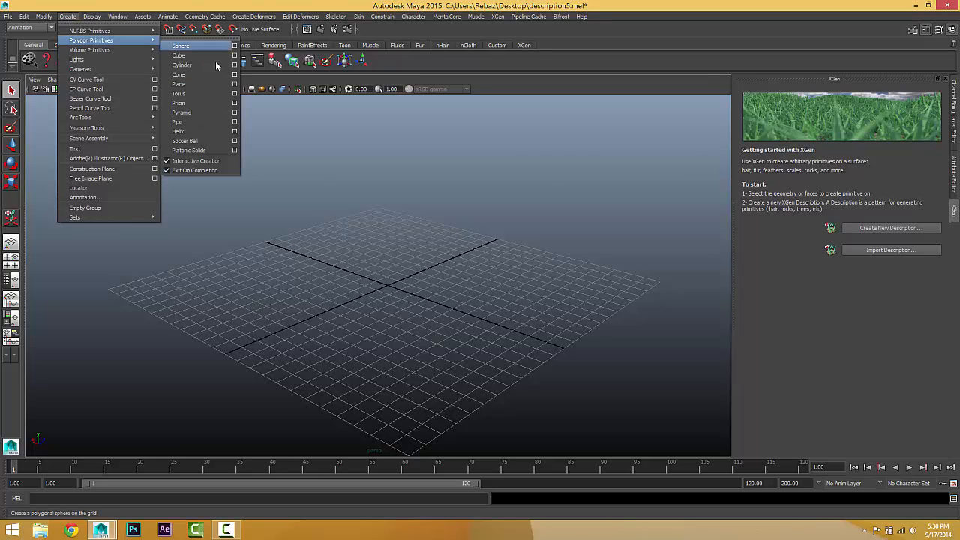
{"action": "left_click", "coordinate": [197, 83]}
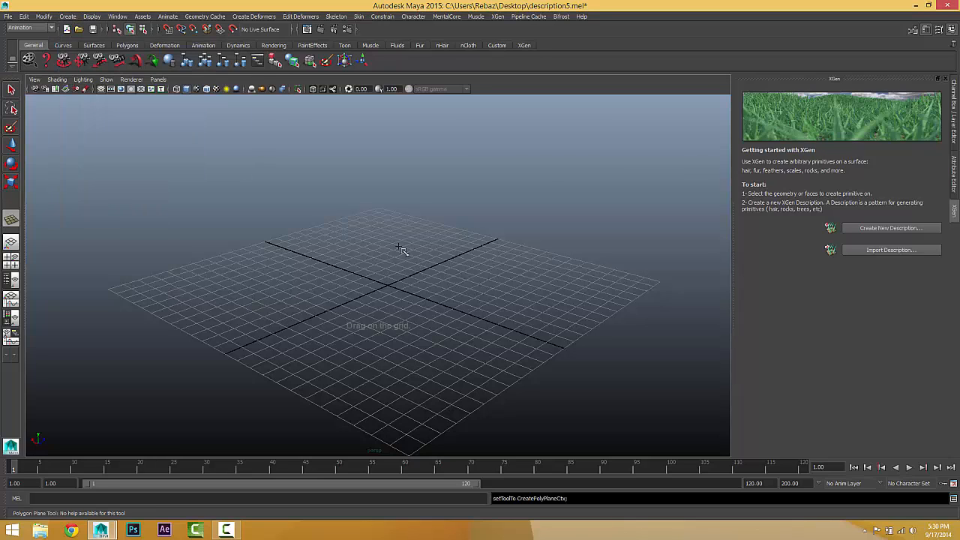
{"action": "left_click_drag", "start_coordinate": [422, 265], "coordinate": [474, 441], "text": "alt"}
{"action": "middle_click_drag", "start_coordinate": [457, 351], "coordinate": [436, 310], "text": "alt"}
{"action": "scroll", "coordinate": [443, 310], "scroll_direction": "up", "scroll_amount": 1}
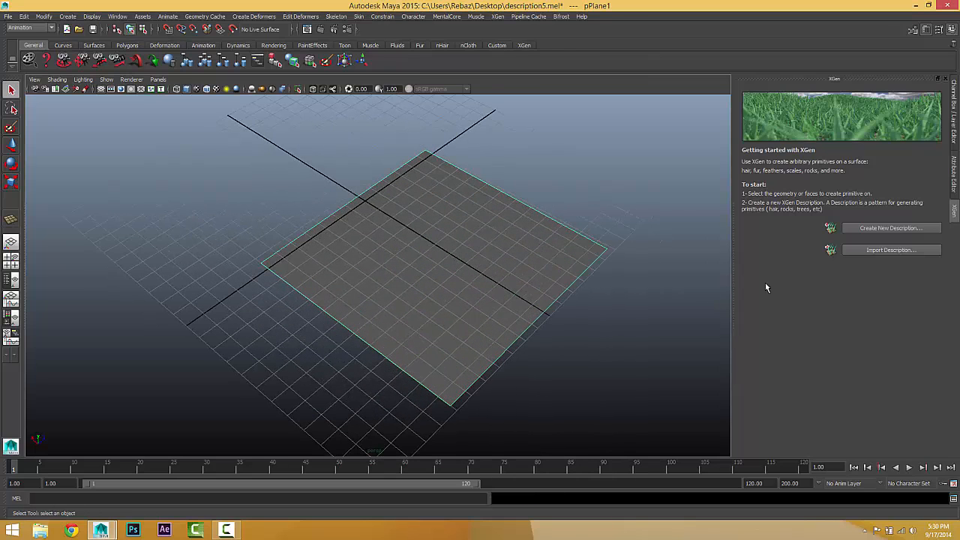
Create description1 in collection1 on the plane with randomly placed splines controlled by attribute expressions, and display its output settings
{"action": "left_click", "coordinate": [886, 230]}
{"action": "left_click", "coordinate": [488, 377]}
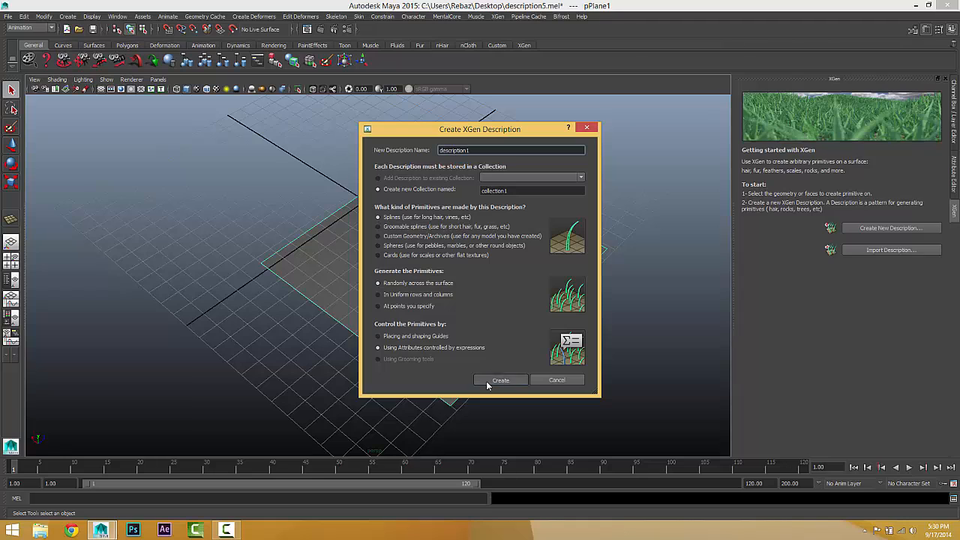
{"action": "left_click", "coordinate": [747, 138]}
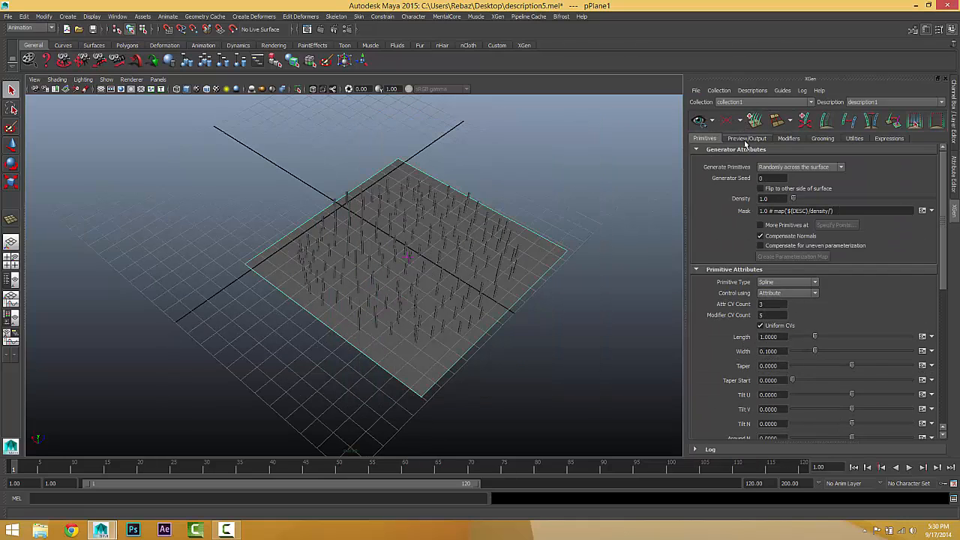
{"action": "scroll", "coordinate": [789, 333], "scroll_direction": "down", "scroll_amount": 2}
{"action": "scroll", "coordinate": [790, 333], "scroll_direction": "down", "scroll_amount": 1}
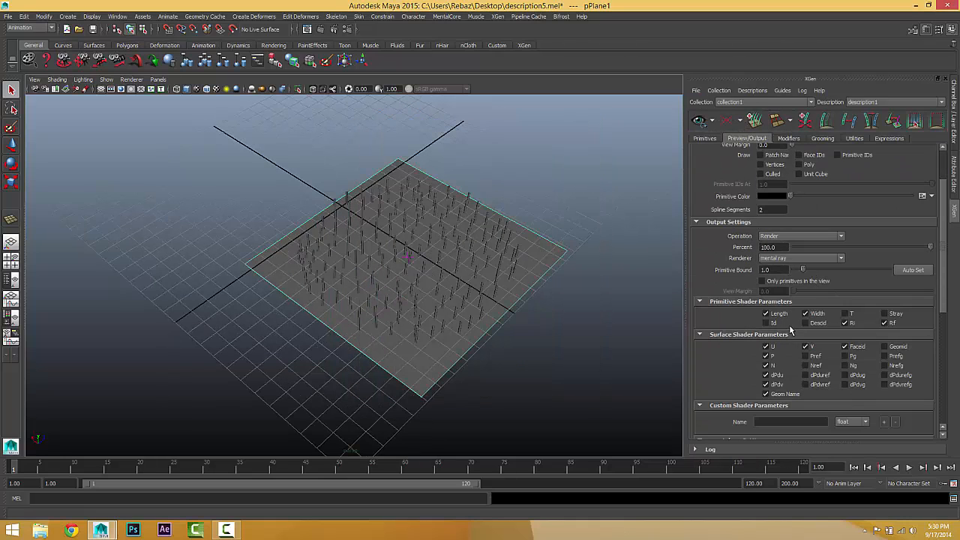
Switch the output operation to Create Particle File, inspect its percent, mask and particle file fields, and return it to Render
{"action": "left_click", "coordinate": [795, 237]}
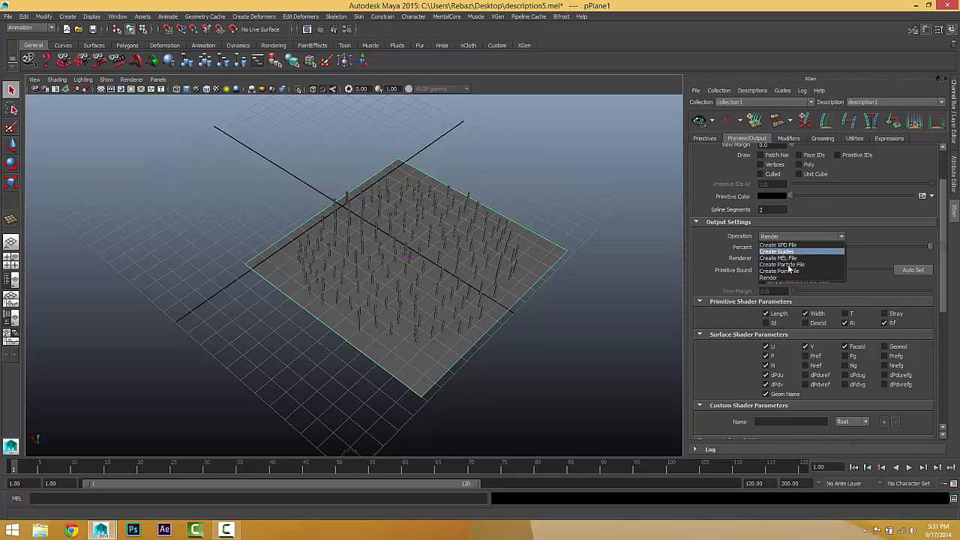
{"action": "left_click", "coordinate": [784, 266]}
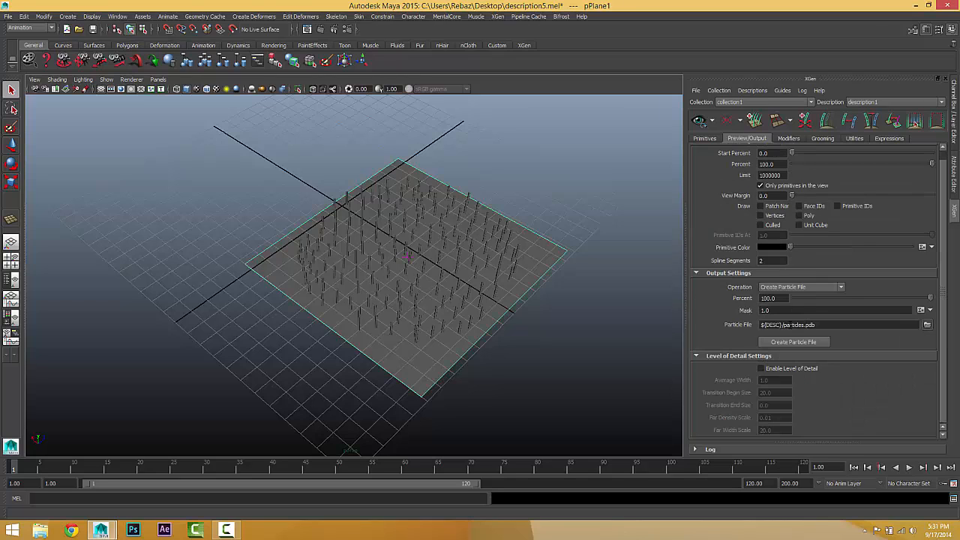
{"action": "double_click", "coordinate": [780, 299]}
{"action": "key", "text": "Tab"}
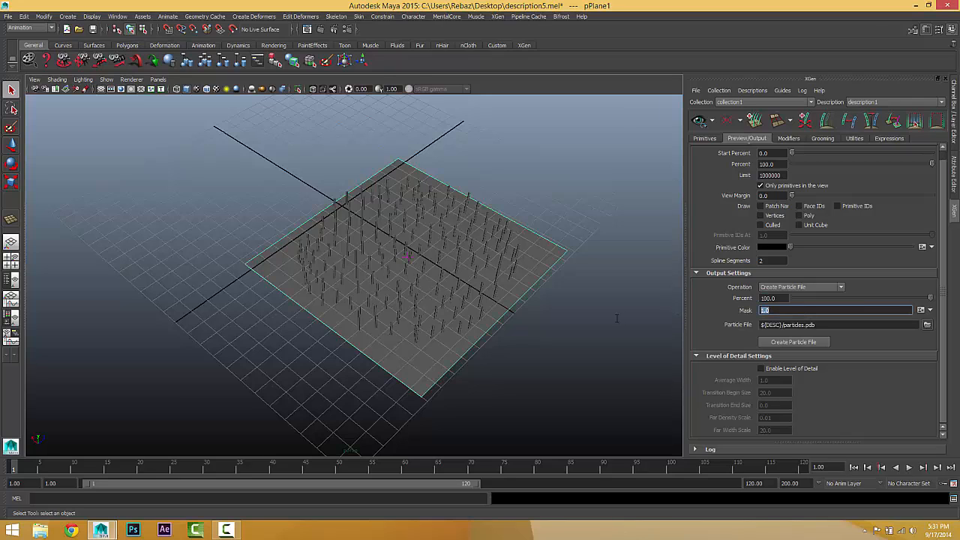
{"action": "left_click", "coordinate": [824, 326]}
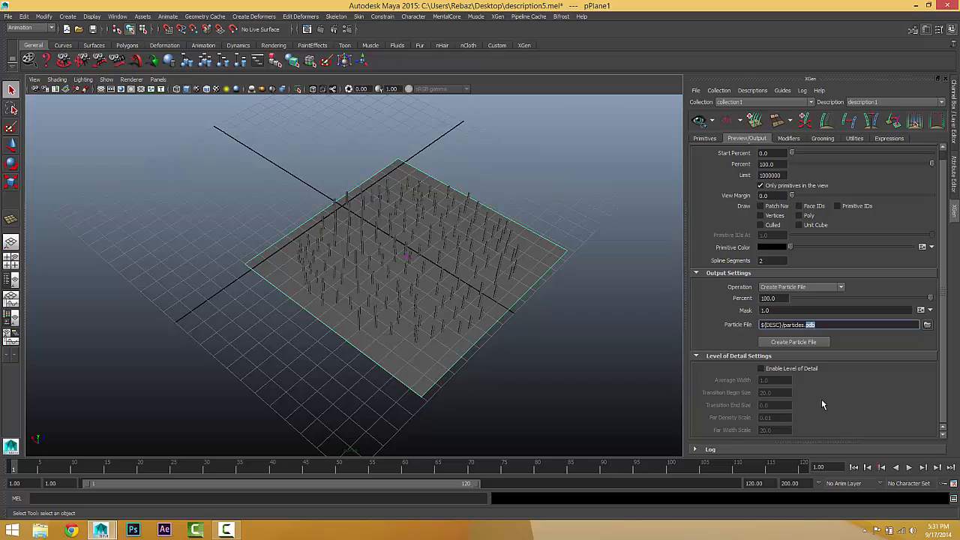
{"action": "left_click", "coordinate": [797, 288]}
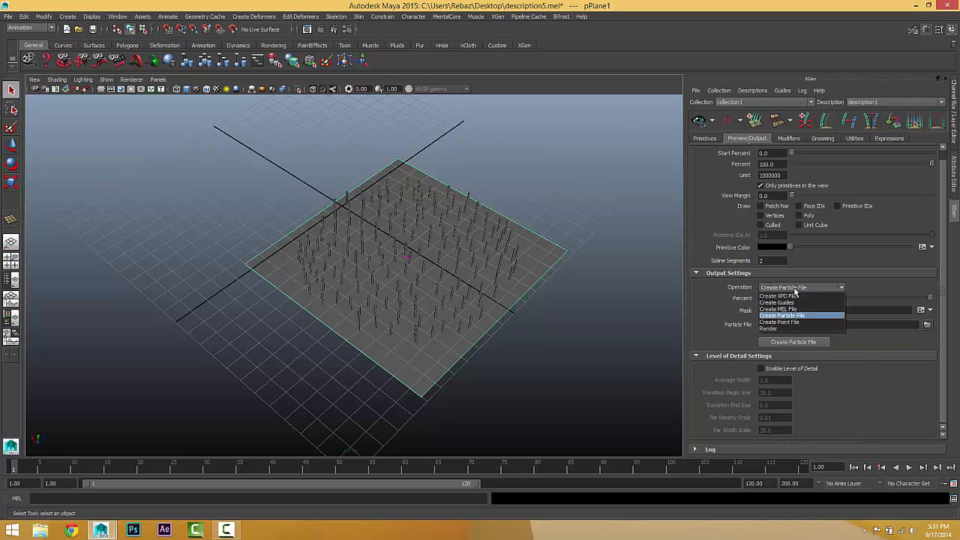
{"action": "left_click", "coordinate": [791, 330]}
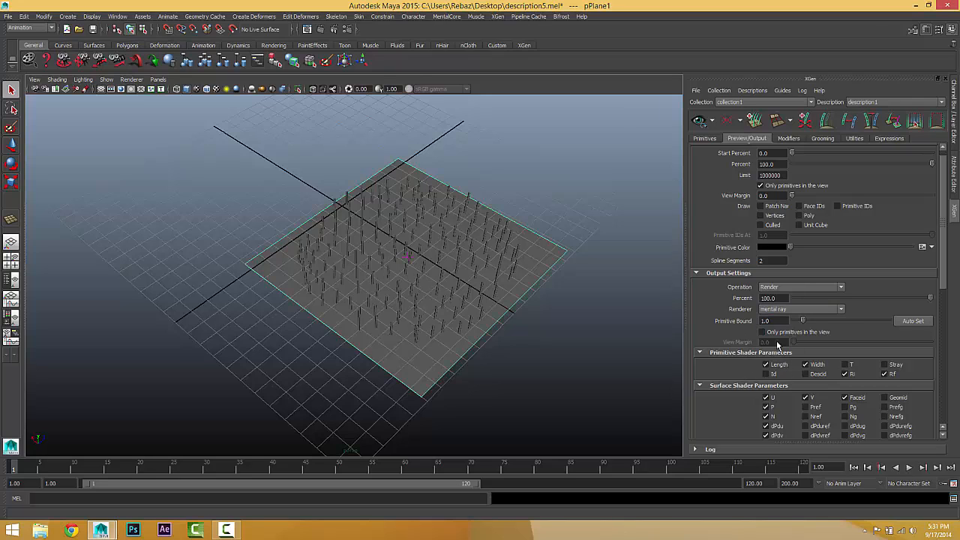
Review the available output operations and the shader parameters of the Render operation
{"action": "left_click", "coordinate": [791, 288]}
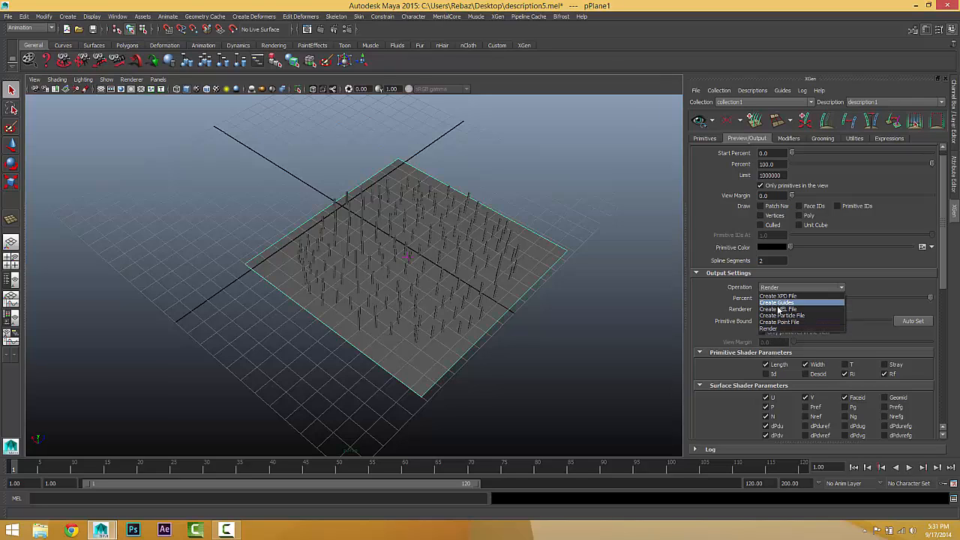
{"action": "left_click", "coordinate": [728, 310]}
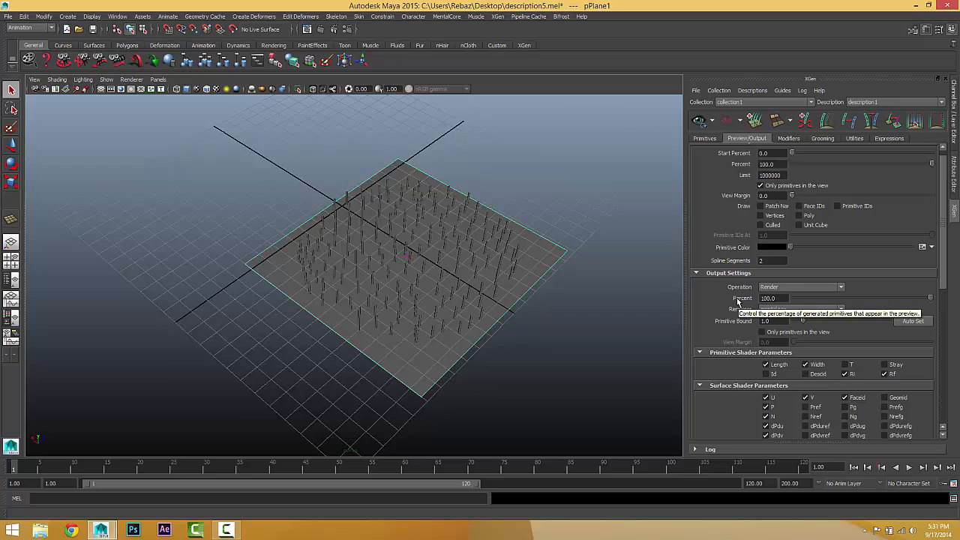
{"action": "scroll", "coordinate": [738, 302], "scroll_direction": "down", "scroll_amount": 2}
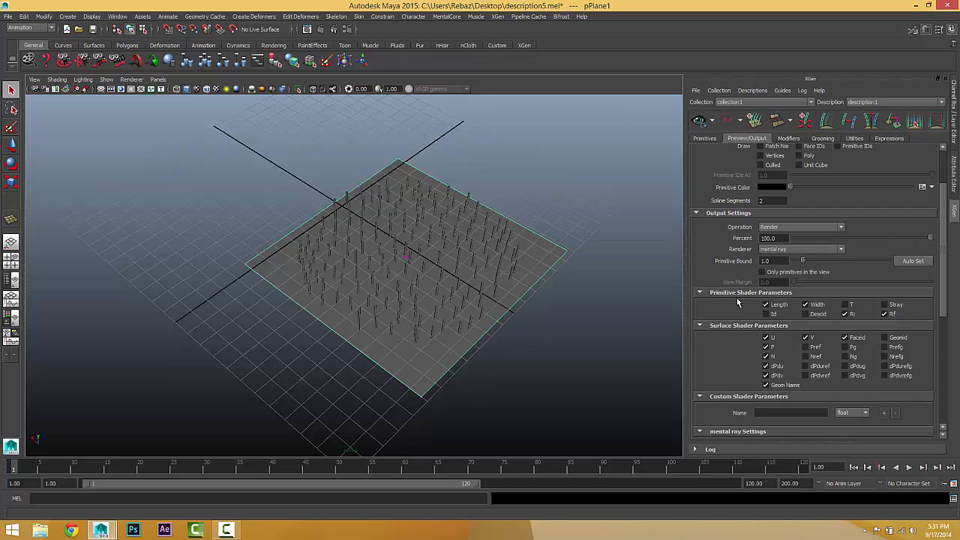